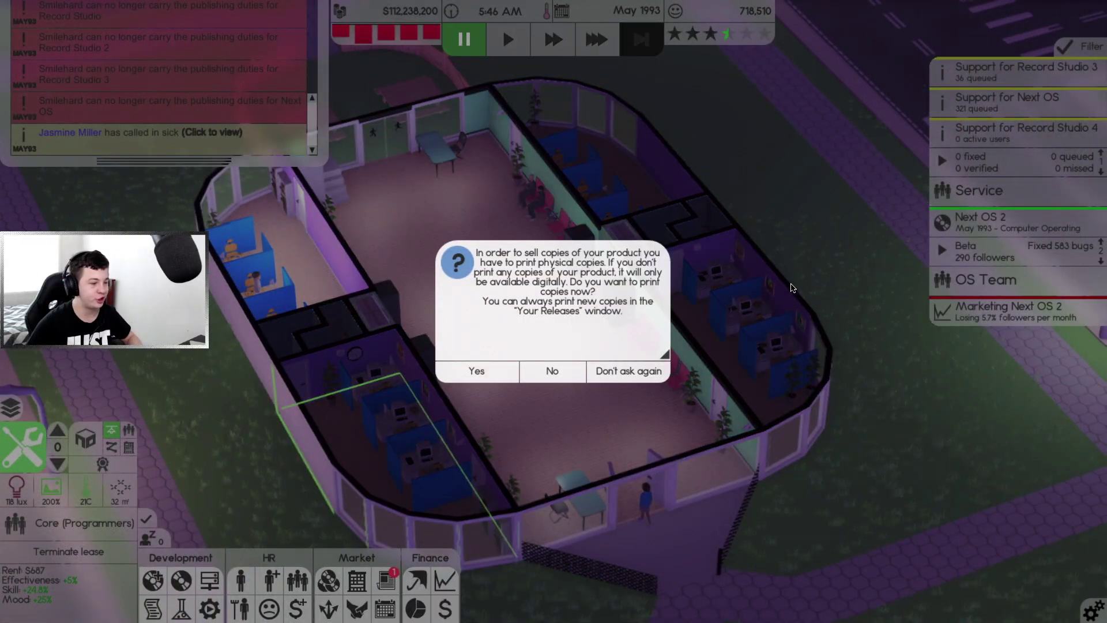
# Order physical copies of Record Studio 4, then release Next OS 2 and agree to market it
pyautogui.click(500, 364)
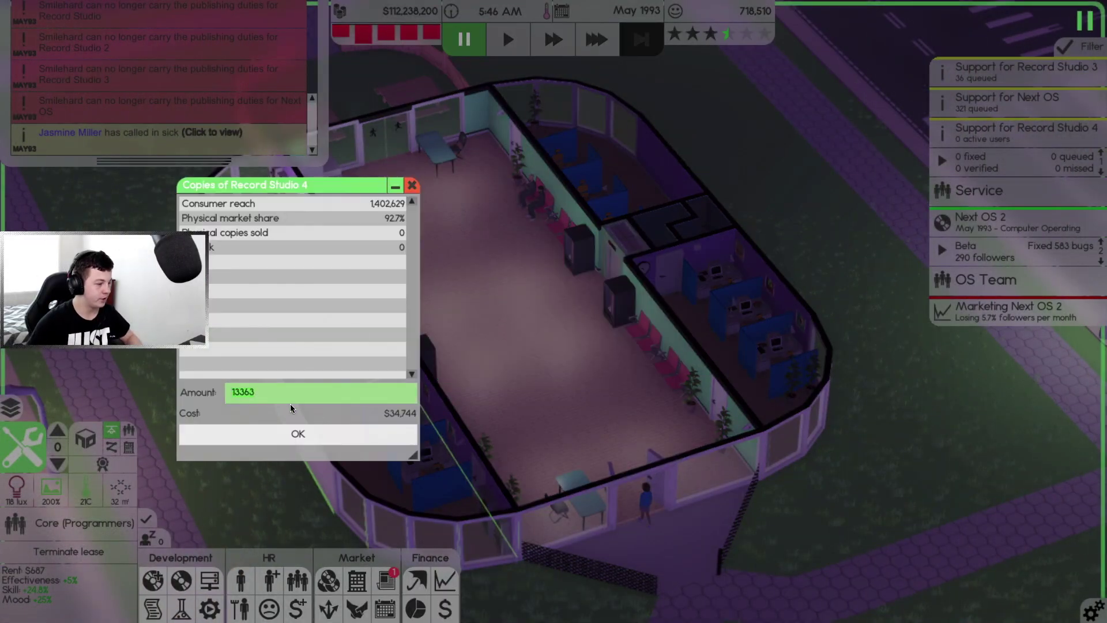
pyautogui.click(298, 433)
pyautogui.moveTo(1005, 223)
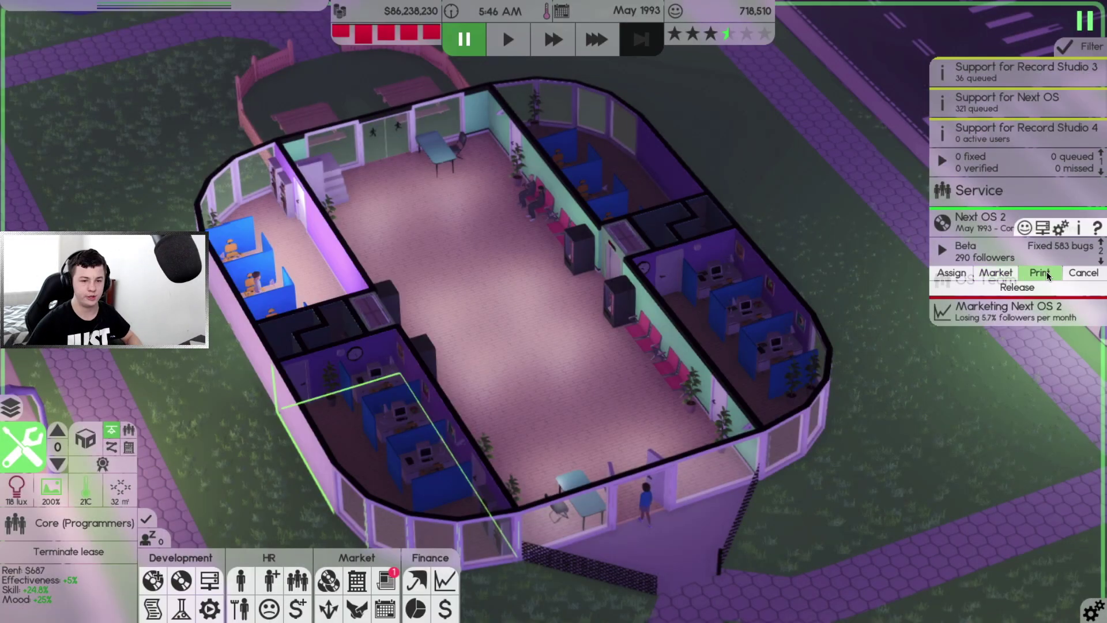
pyautogui.click(999, 284)
pyautogui.click(492, 371)
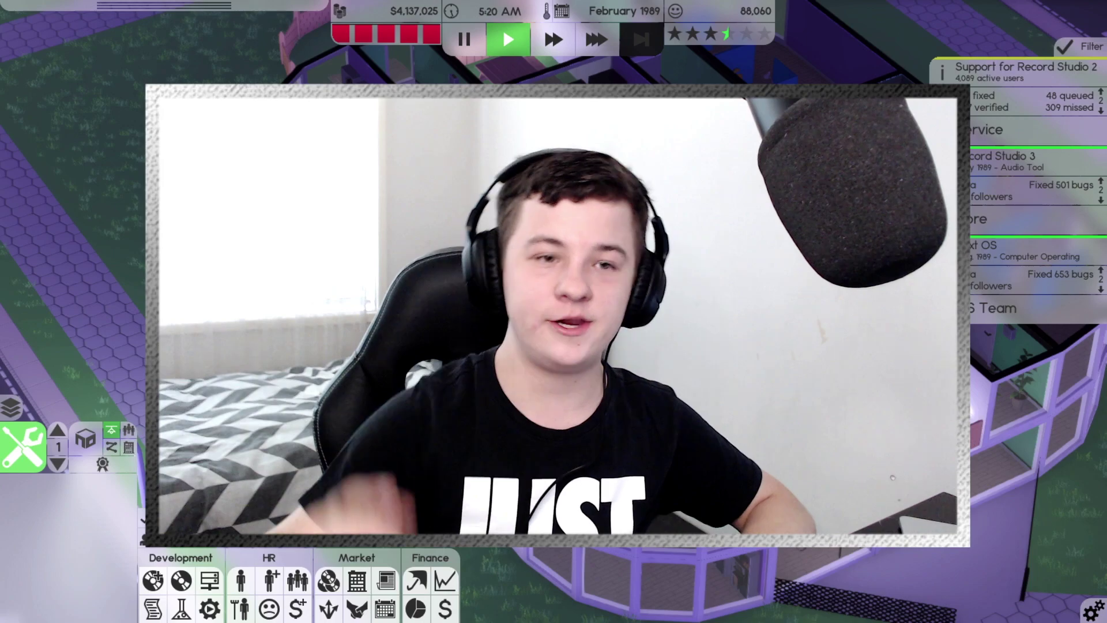
pyautogui.press('q')
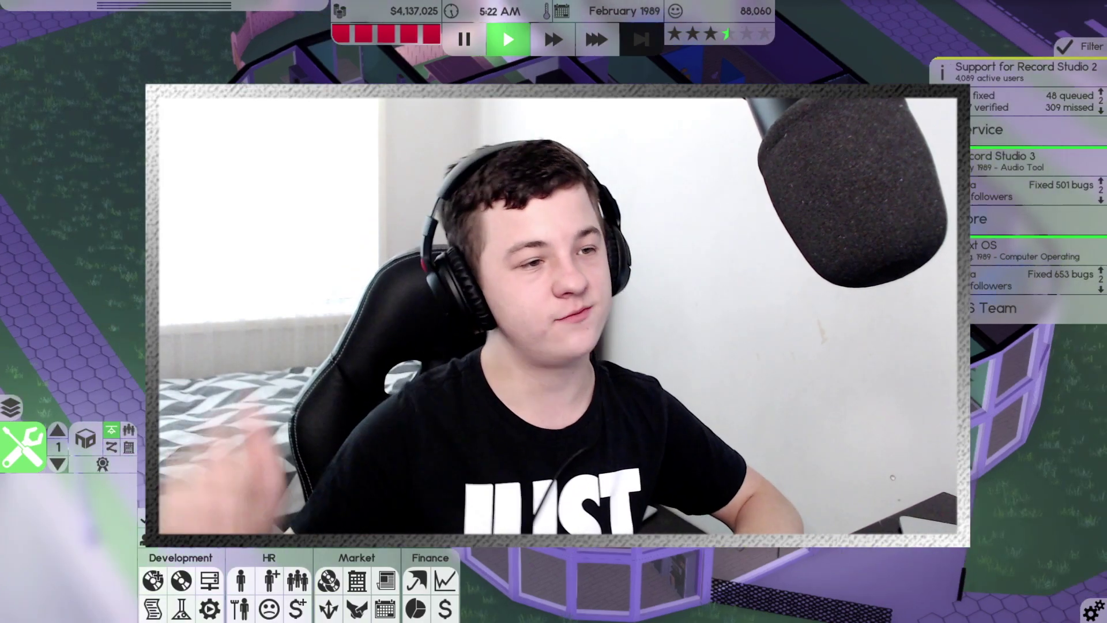
pyautogui.press('q')
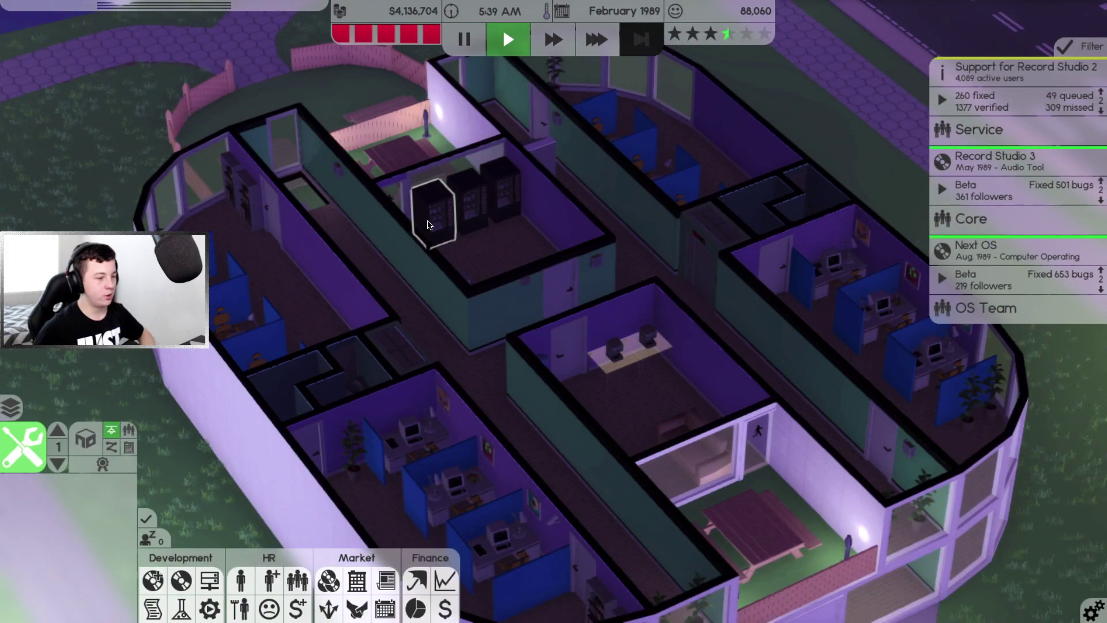
# Run time at top speed through April 1989, briefly checking the ground floor
pyautogui.press('3')
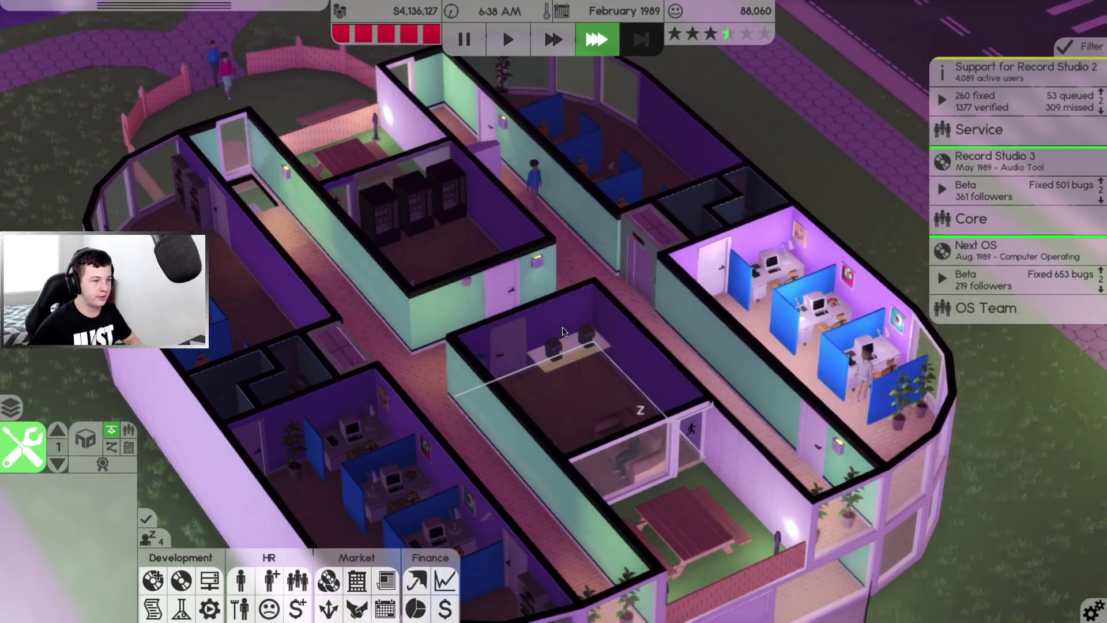
pyautogui.scroll(-5, 563, 332)
pyautogui.press('pagedown')
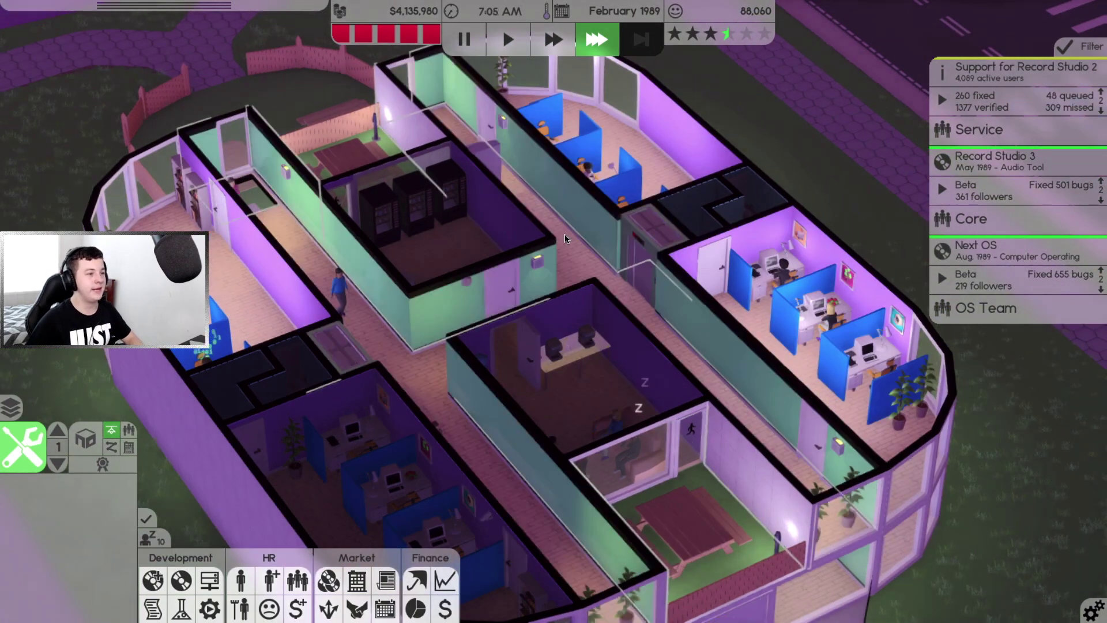
pyautogui.scroll(5, 522, 192)
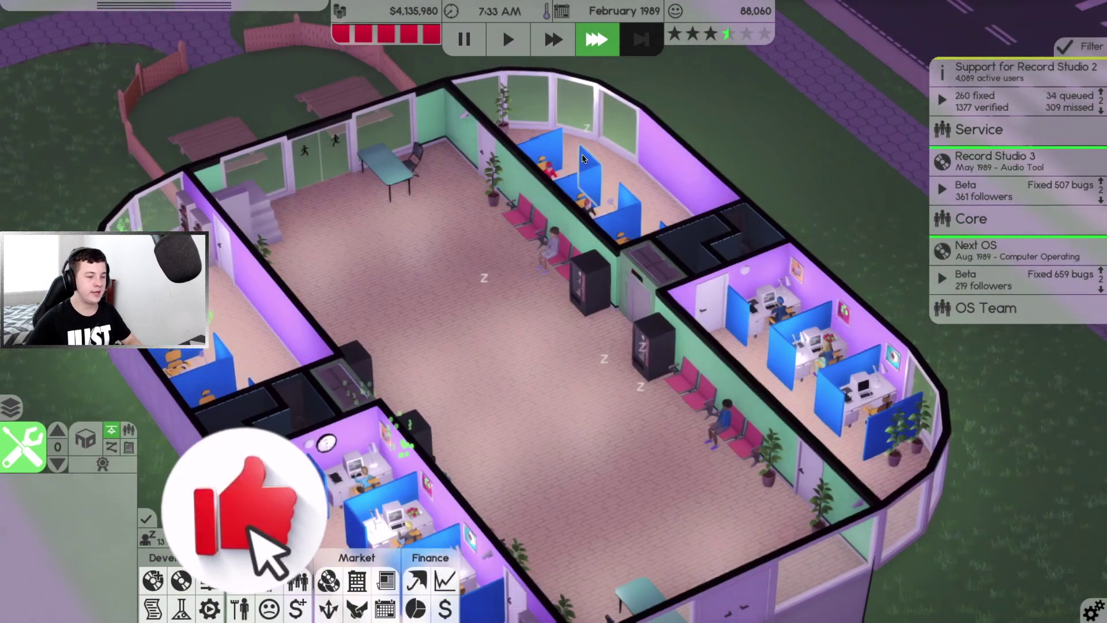
pyautogui.scroll(-3, 554, 312)
pyautogui.press('pageup')
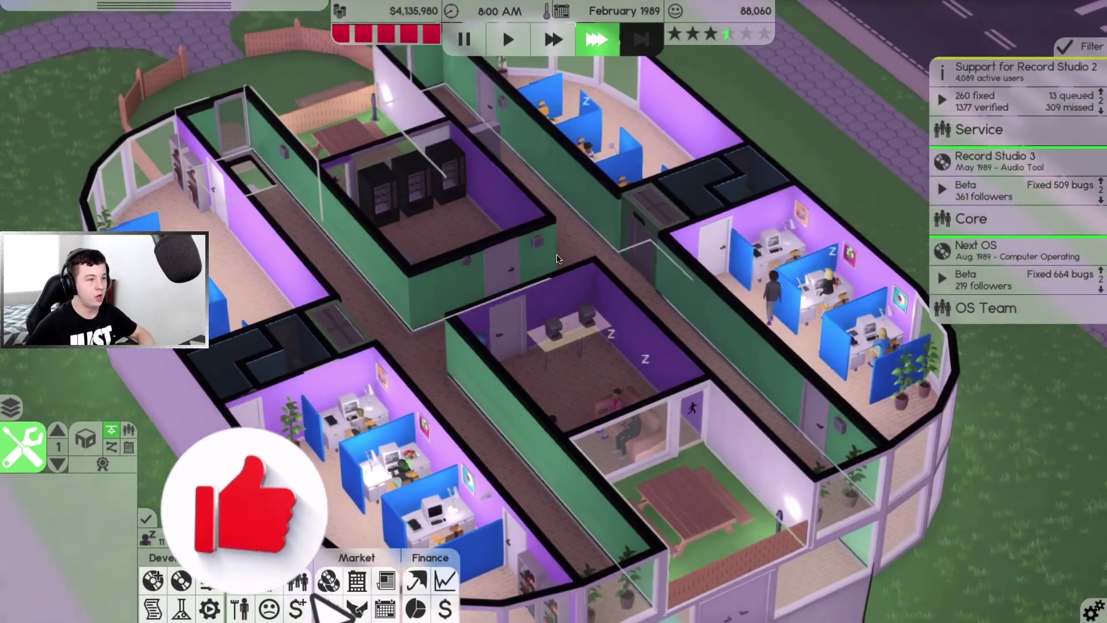
pyautogui.press('1')
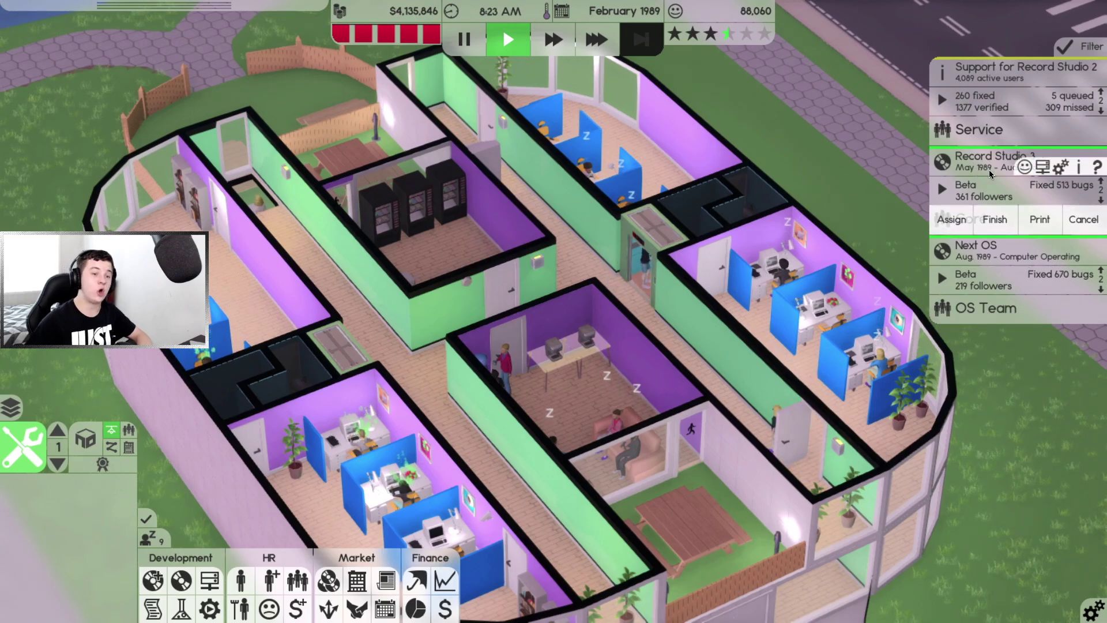
pyautogui.press('3')
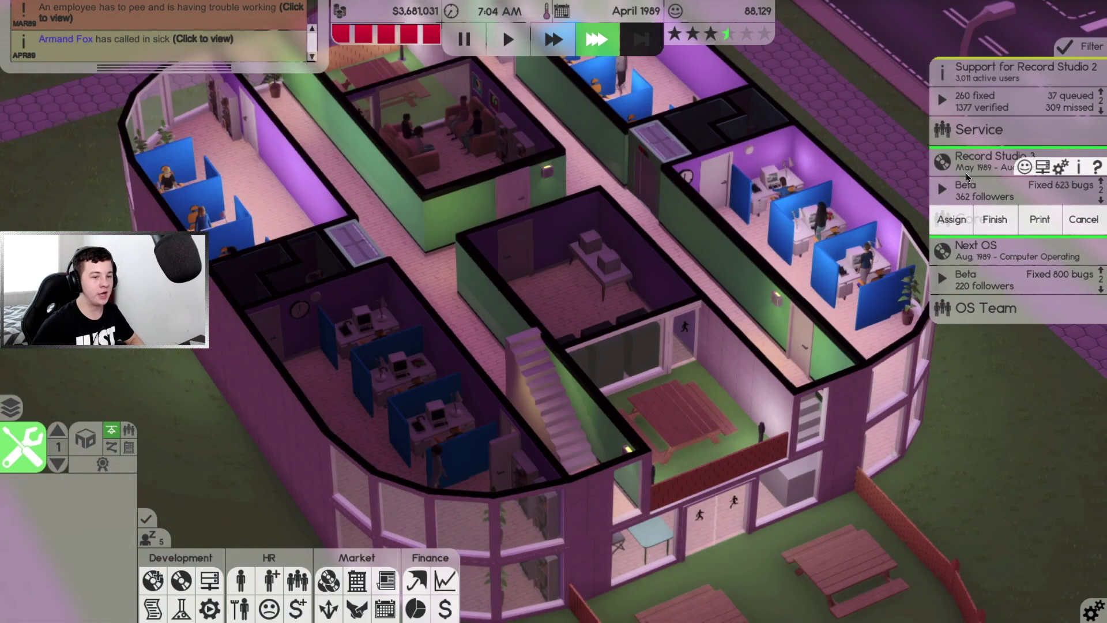
# Pan the camera over the office while time runs into May 1989, then pause
pyautogui.press('w')
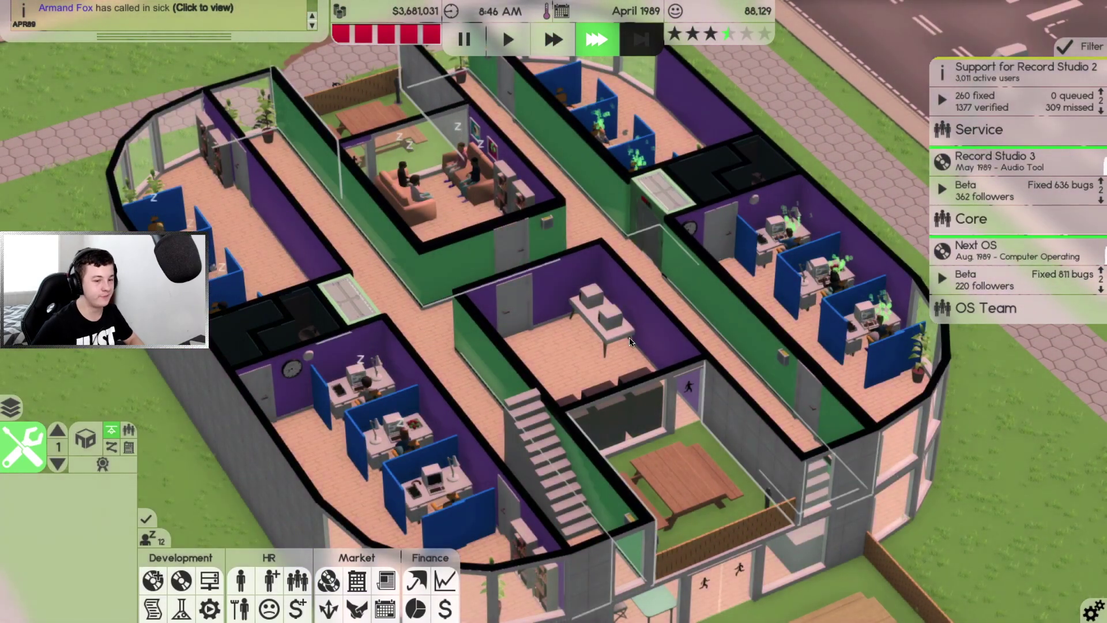
pyautogui.press('d')
pyautogui.press('a')
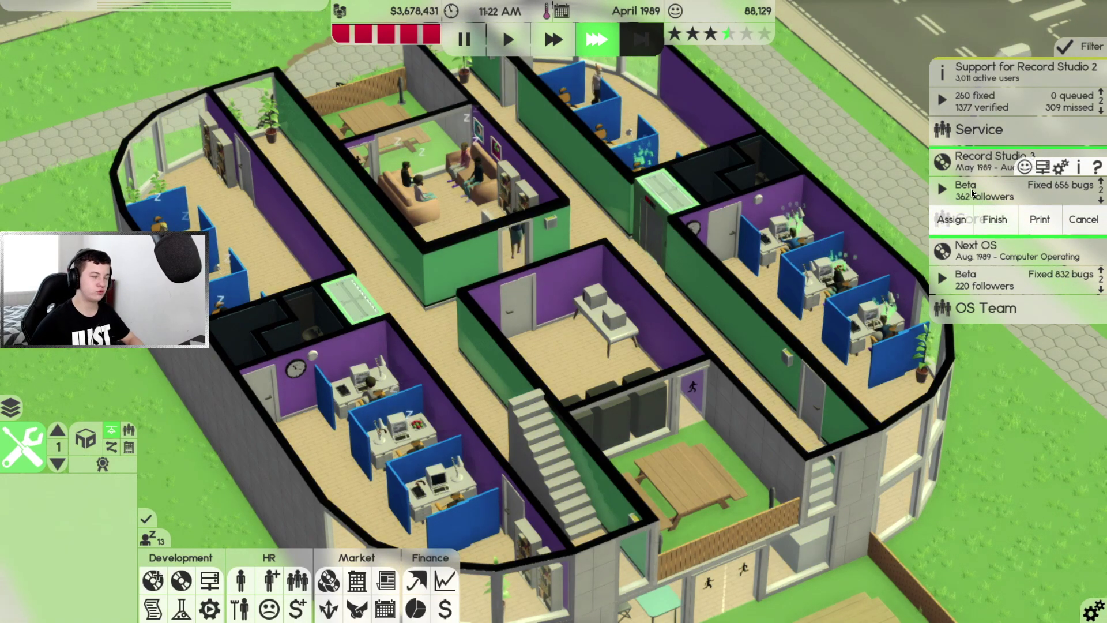
pyautogui.press('s')
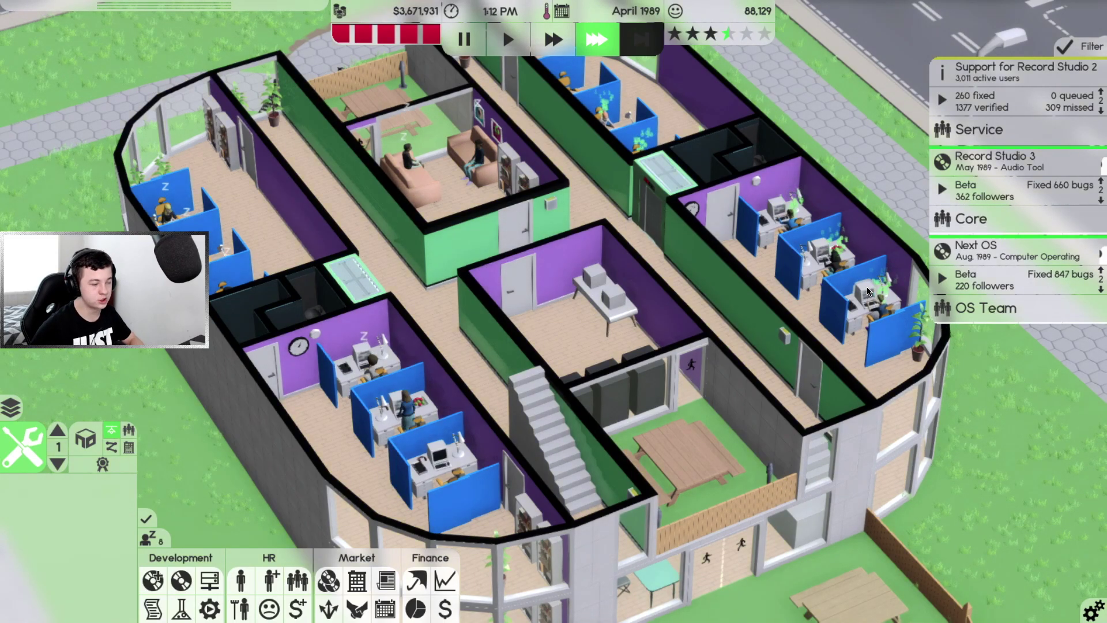
pyautogui.press('w')
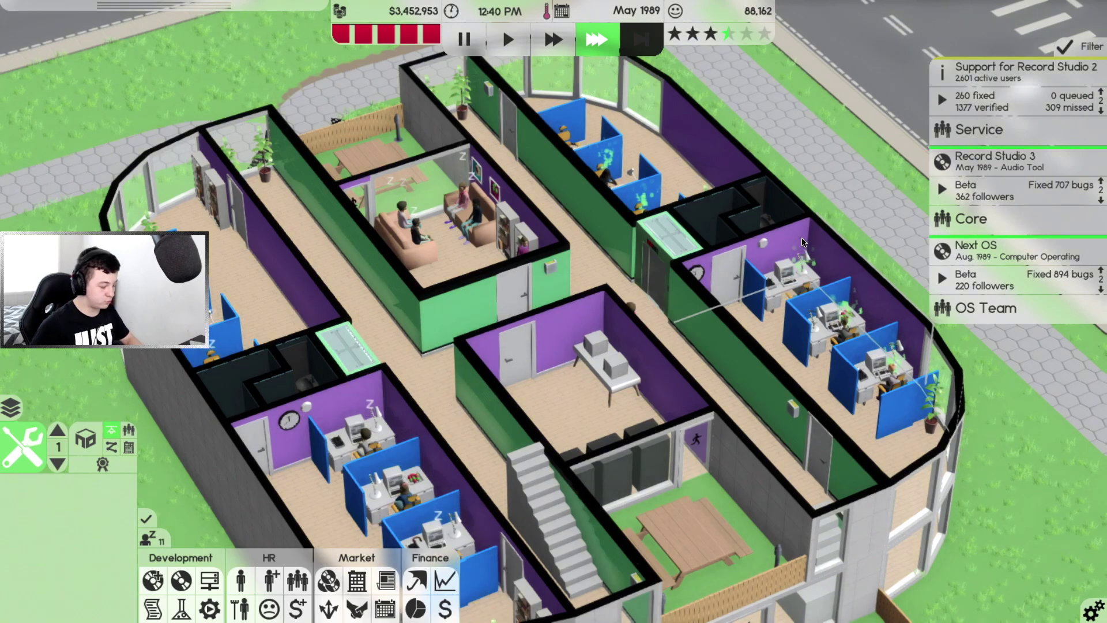
pyautogui.press('space')
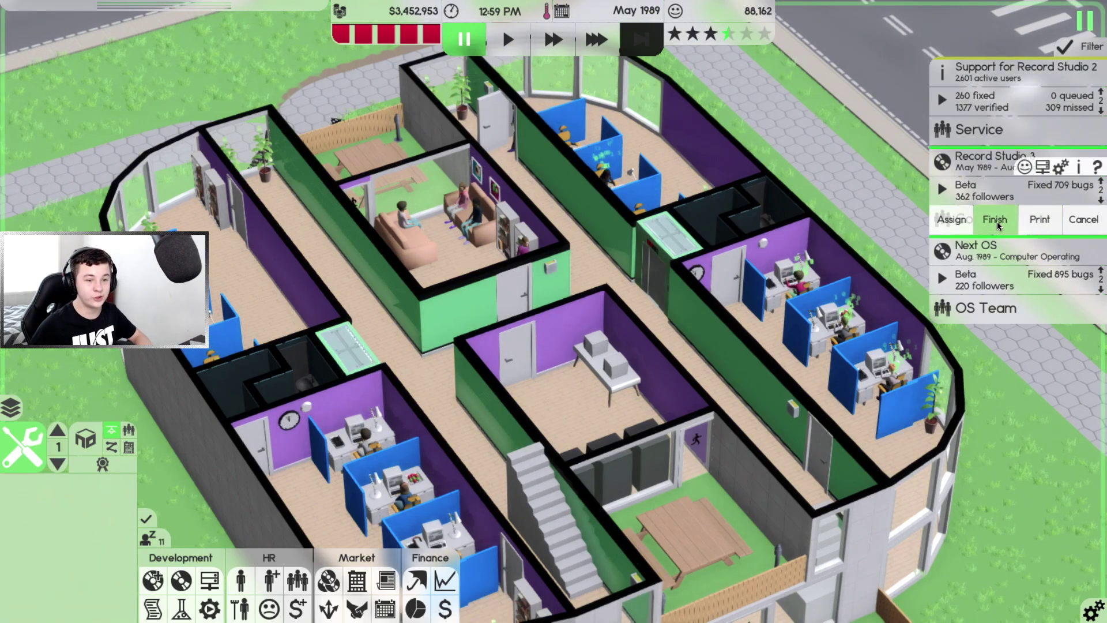
# Release Record Studio 3 and order 1,000,000 physical copies of it
pyautogui.click(993, 220)
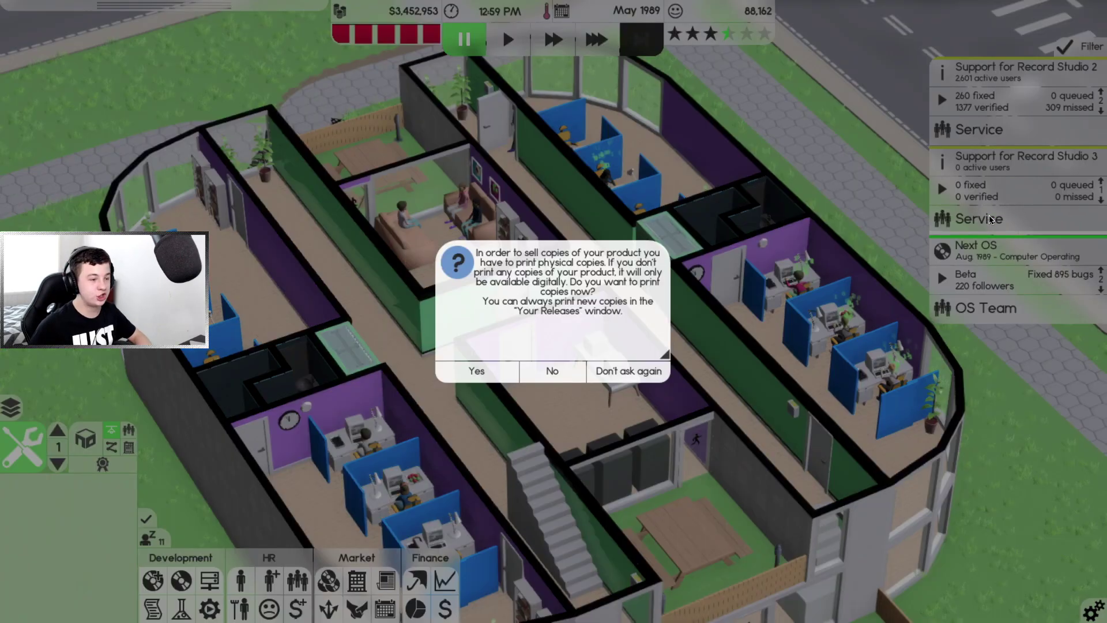
pyautogui.click(473, 371)
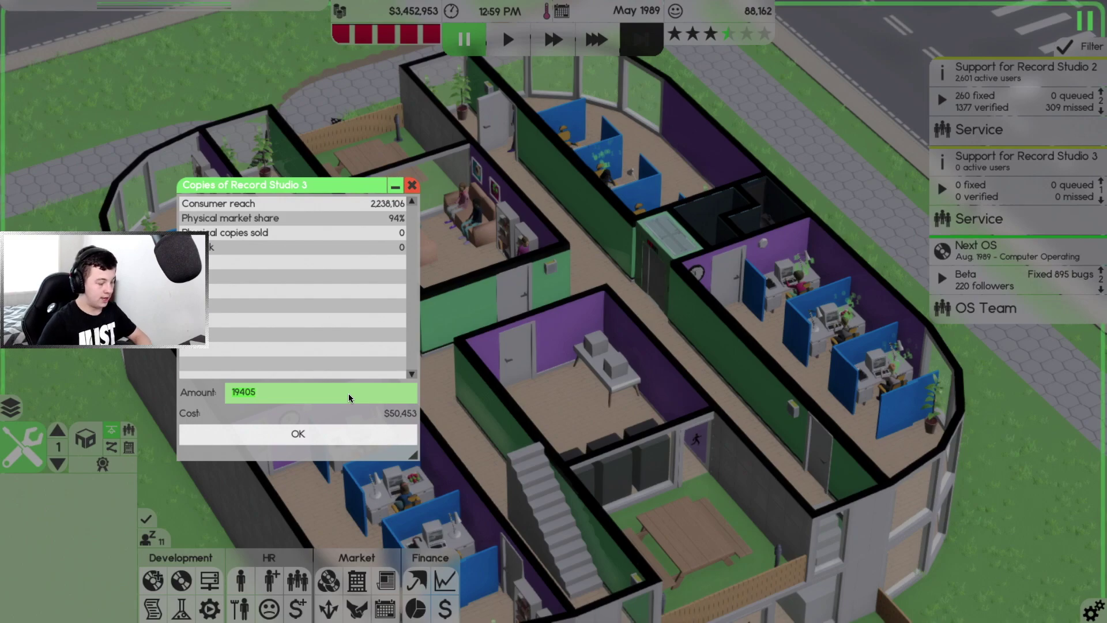
pyautogui.write('1')
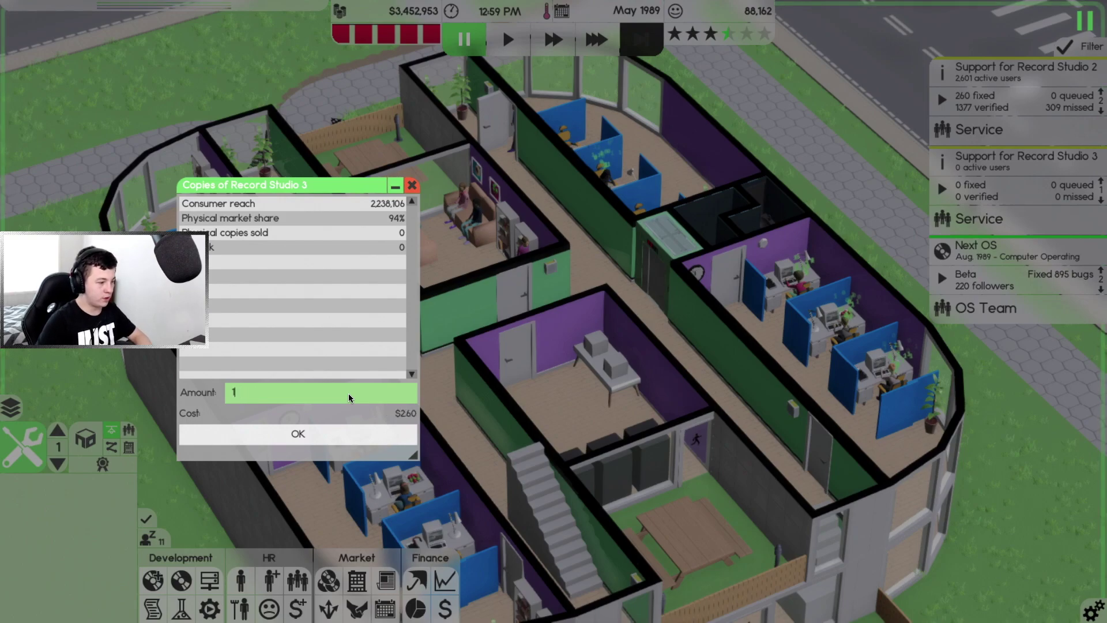
pyautogui.press('BackSpace')
pyautogui.write('100')
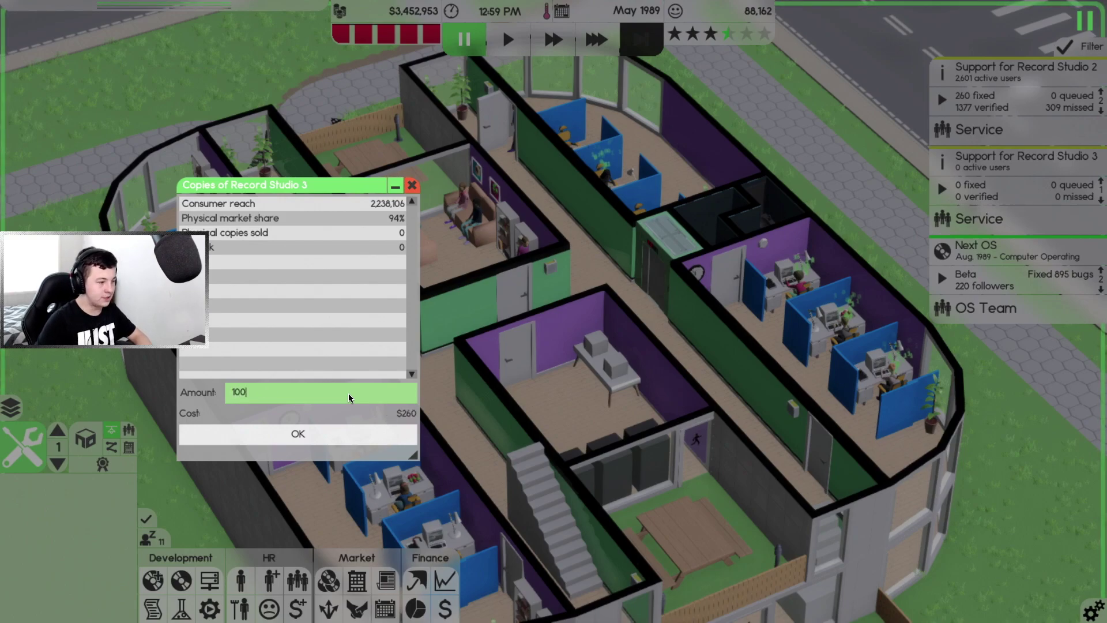
pyautogui.write('0000')
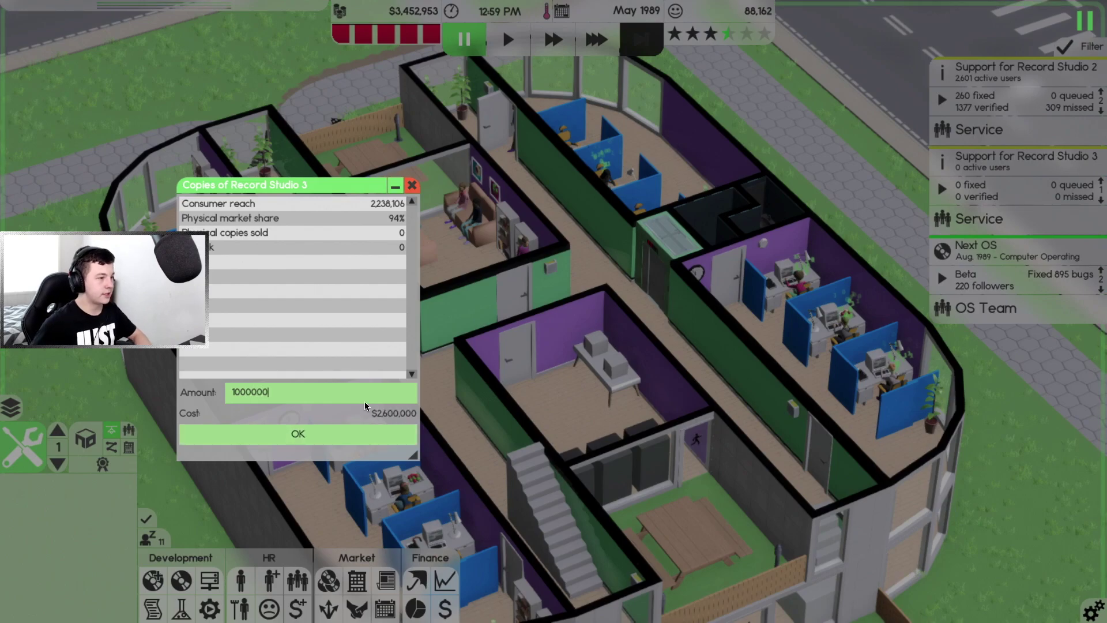
pyautogui.click(349, 437)
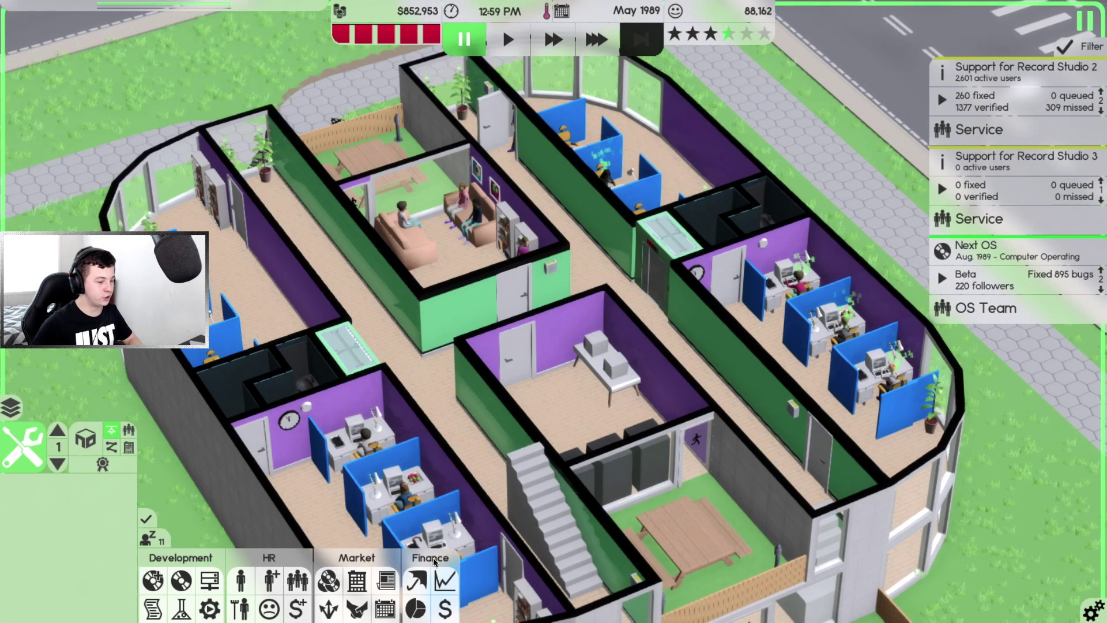
# Withdraw $7,800,000 from bonds in the Insurance and investments overview
pyautogui.click(417, 580)
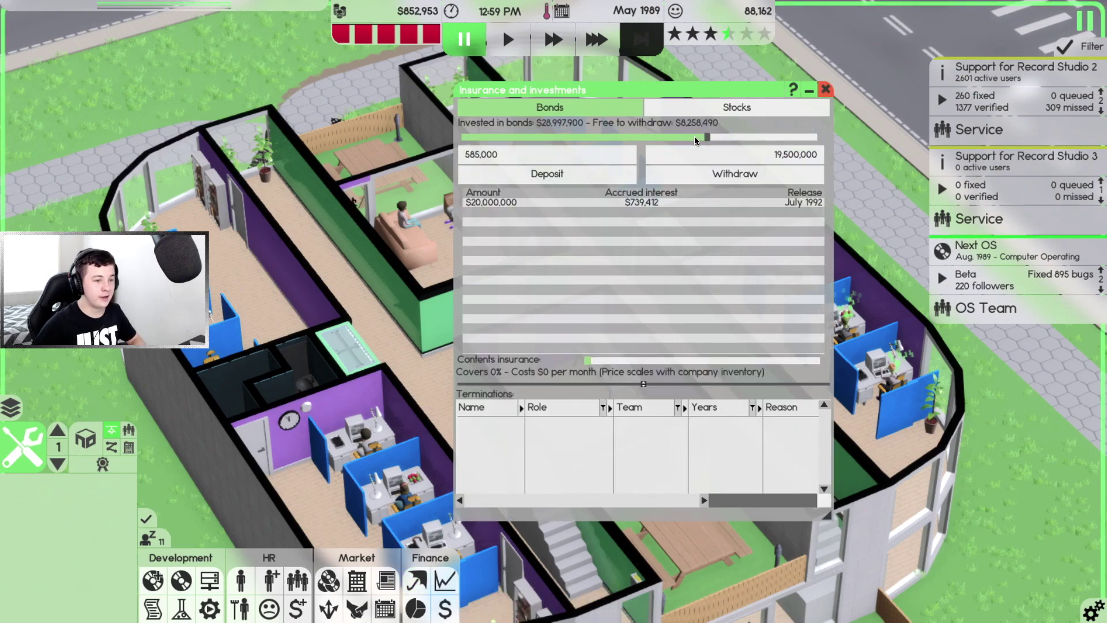
pyautogui.moveTo(588, 143); pyautogui.dragTo(567, 143)
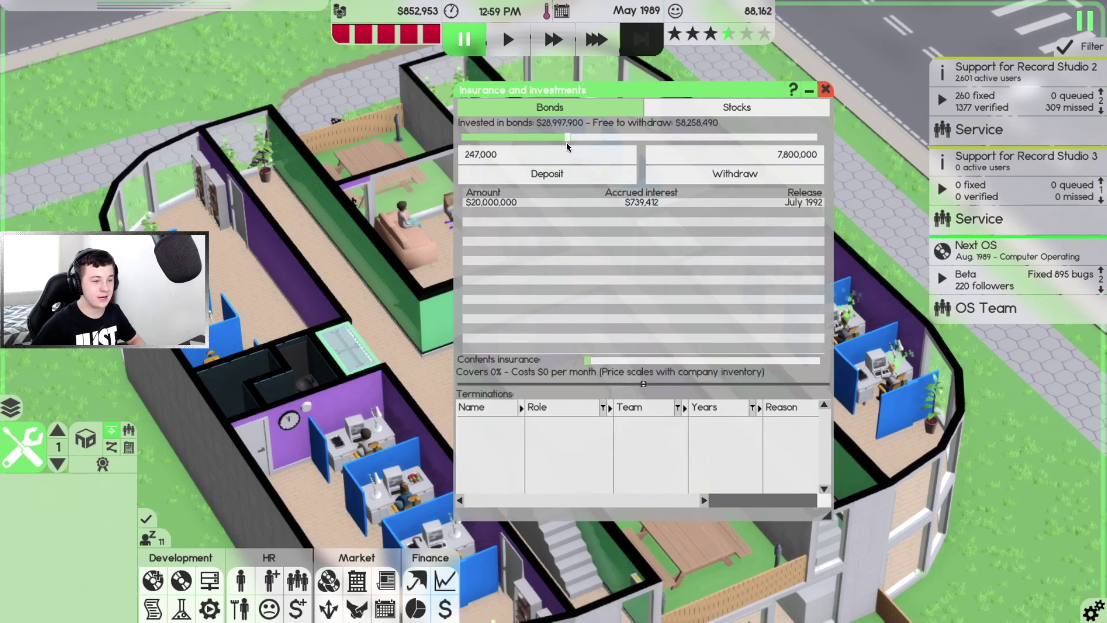
pyautogui.click(695, 174)
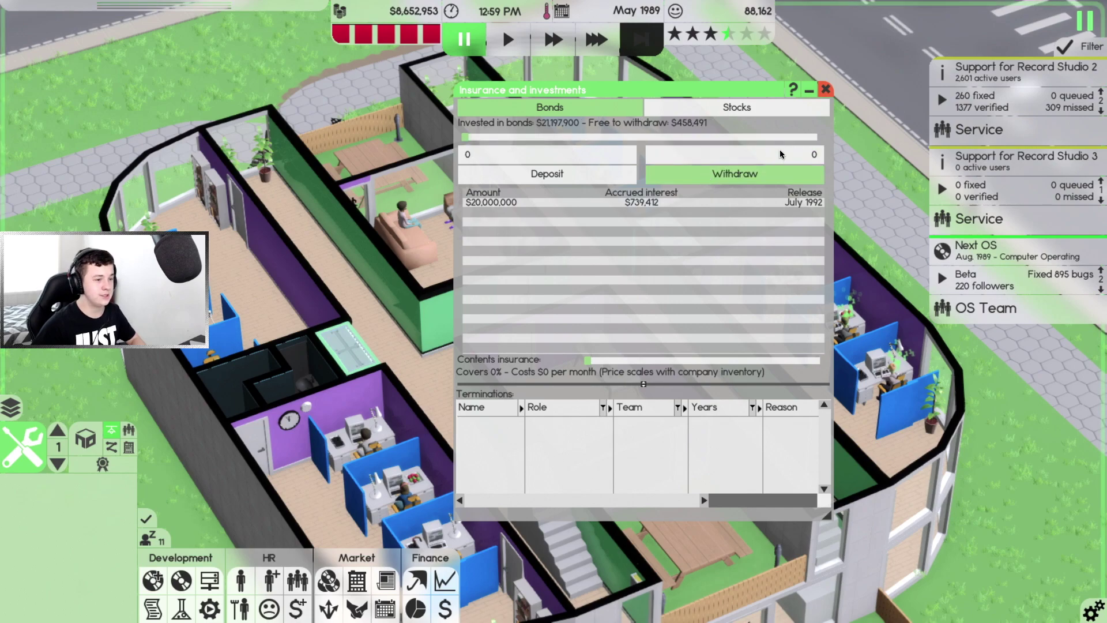
pyautogui.click(826, 90)
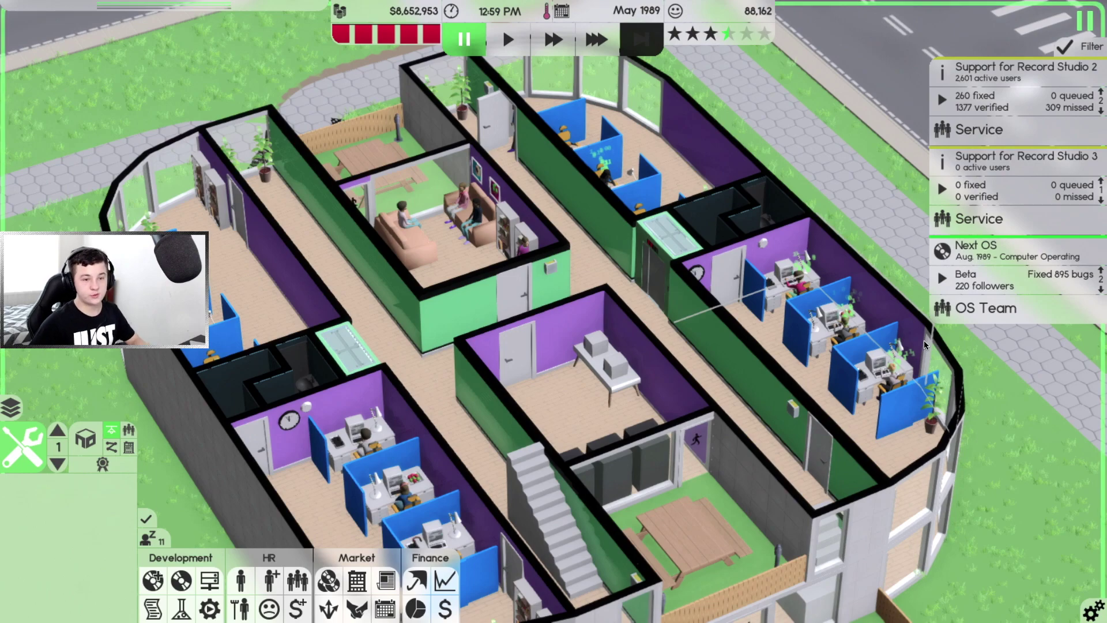
pyautogui.moveTo(1016, 96)
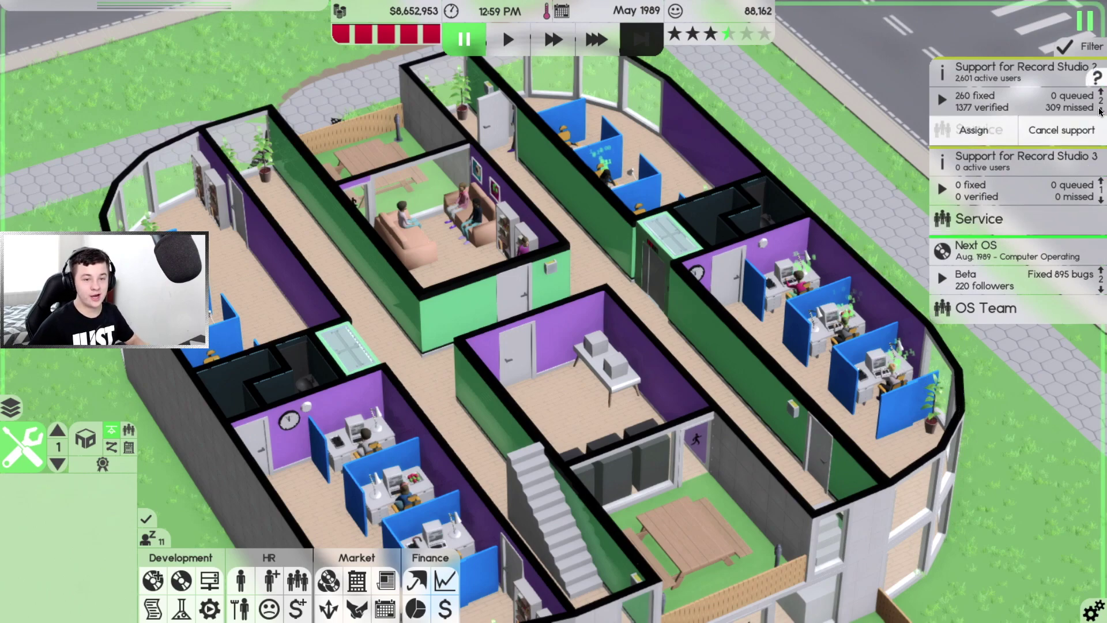
# Raise Record Studio 3's support priority and resume time at top speed into June 1989
pyautogui.click(1102, 180)
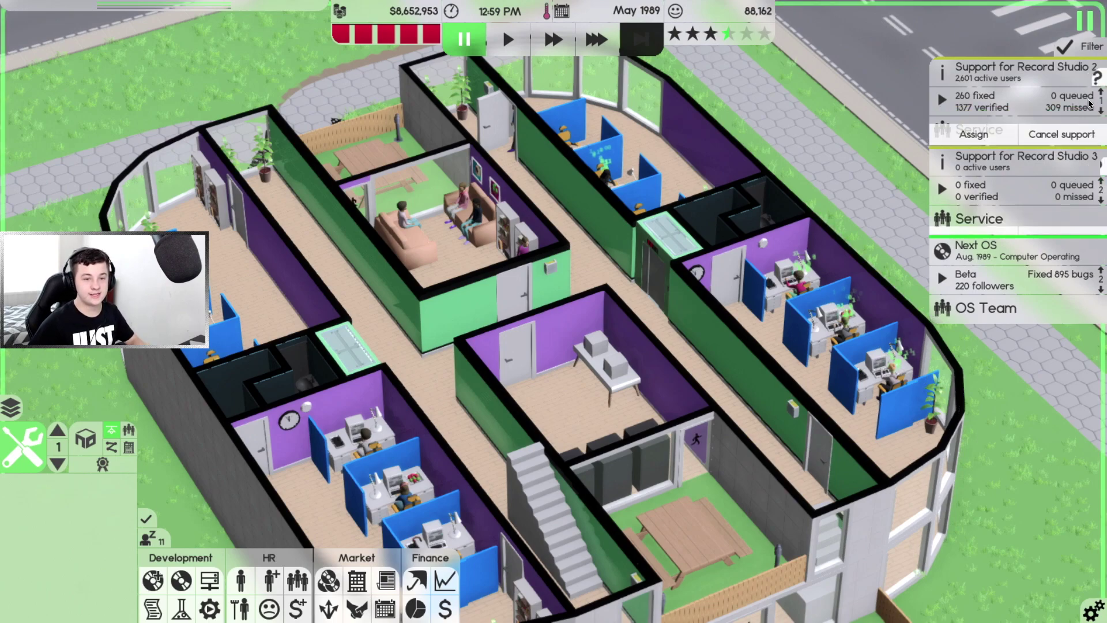
pyautogui.click(1060, 131)
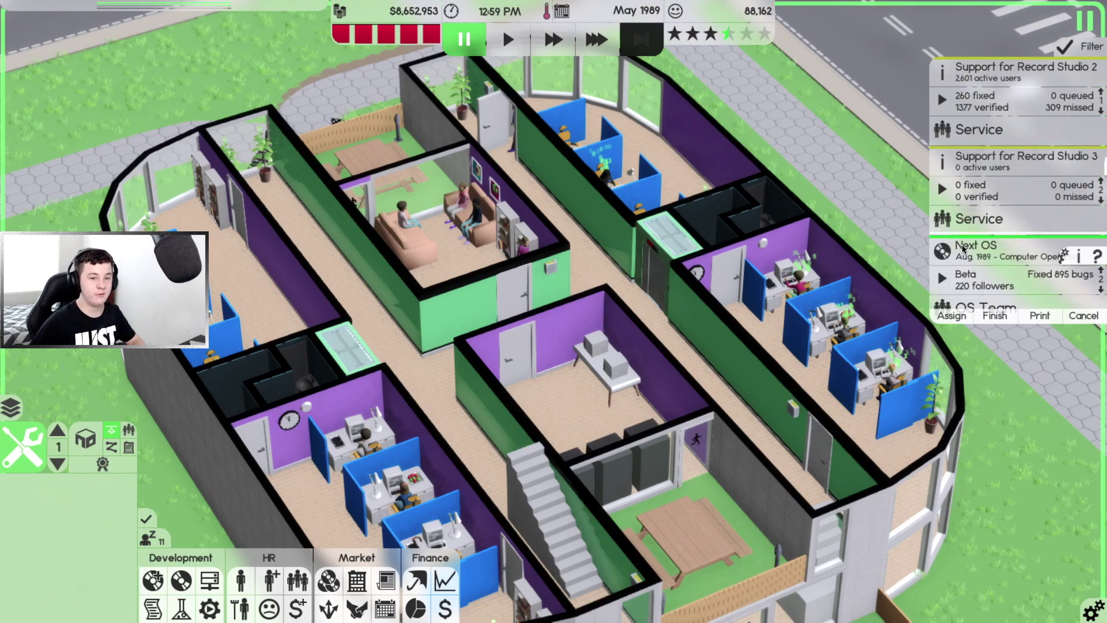
pyautogui.press('3')
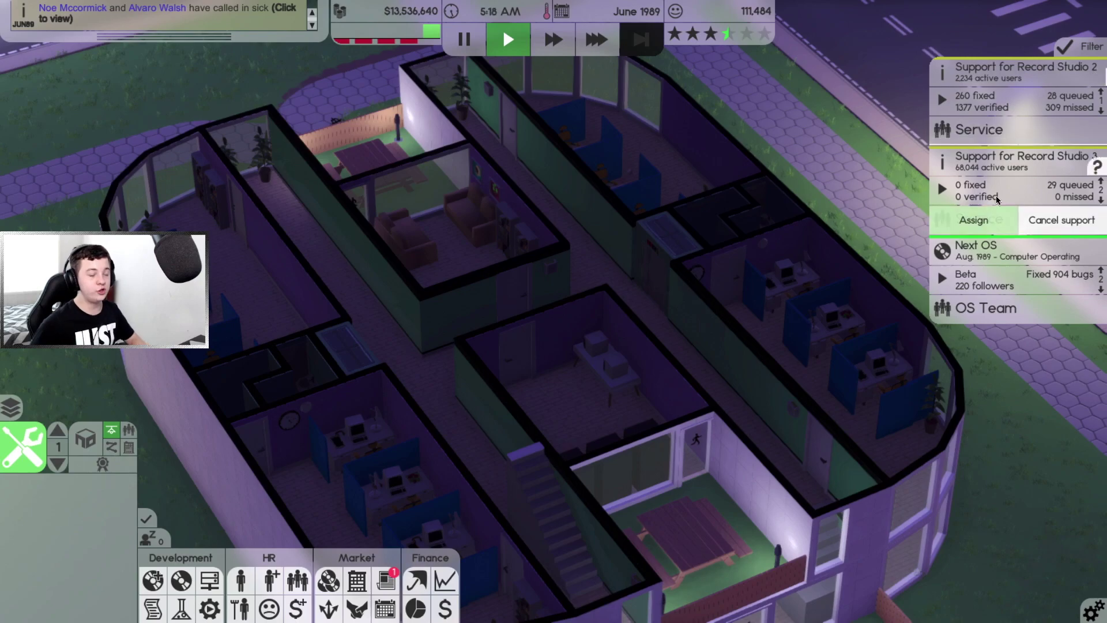
pyautogui.click(386, 581)
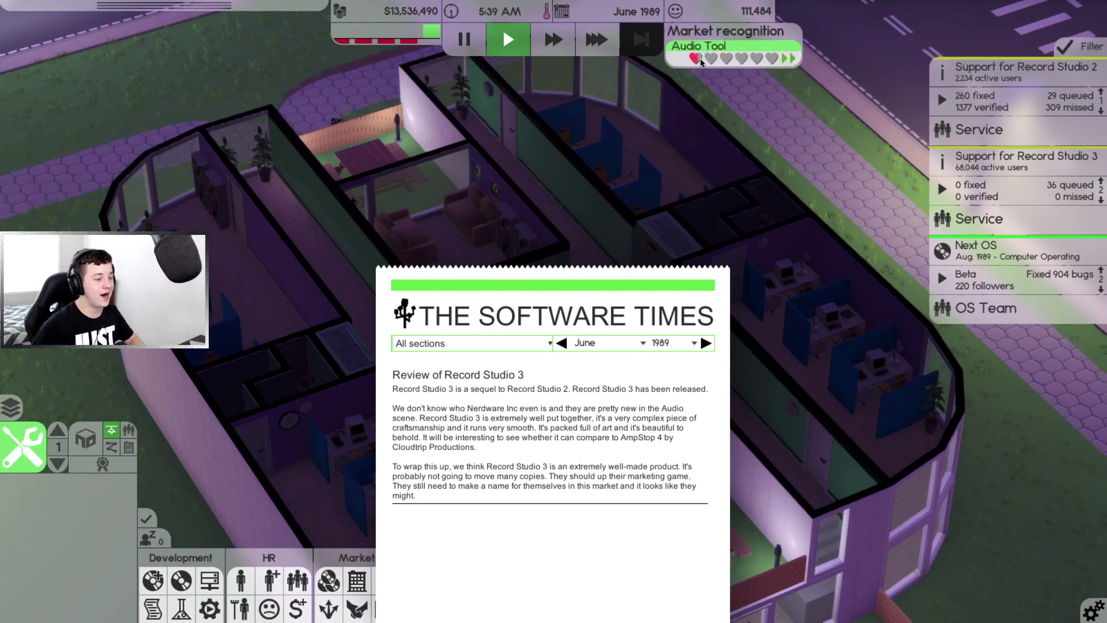
pyautogui.press('Escape')
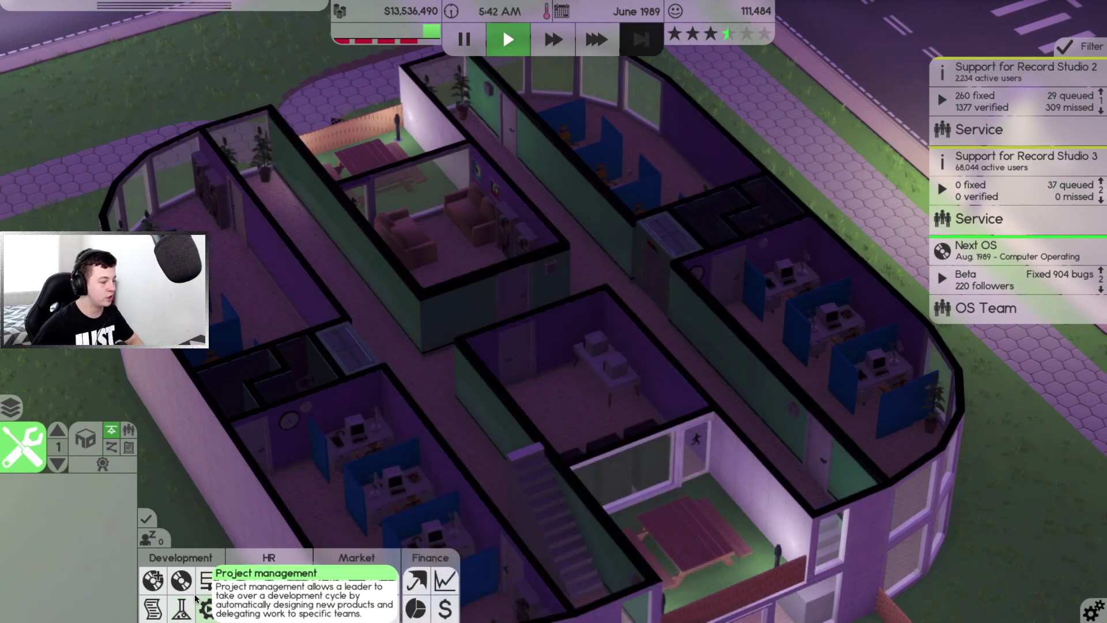
# Watch Record Studio 3's details panel while time fast-forwards through June
pyautogui.click(210, 580)
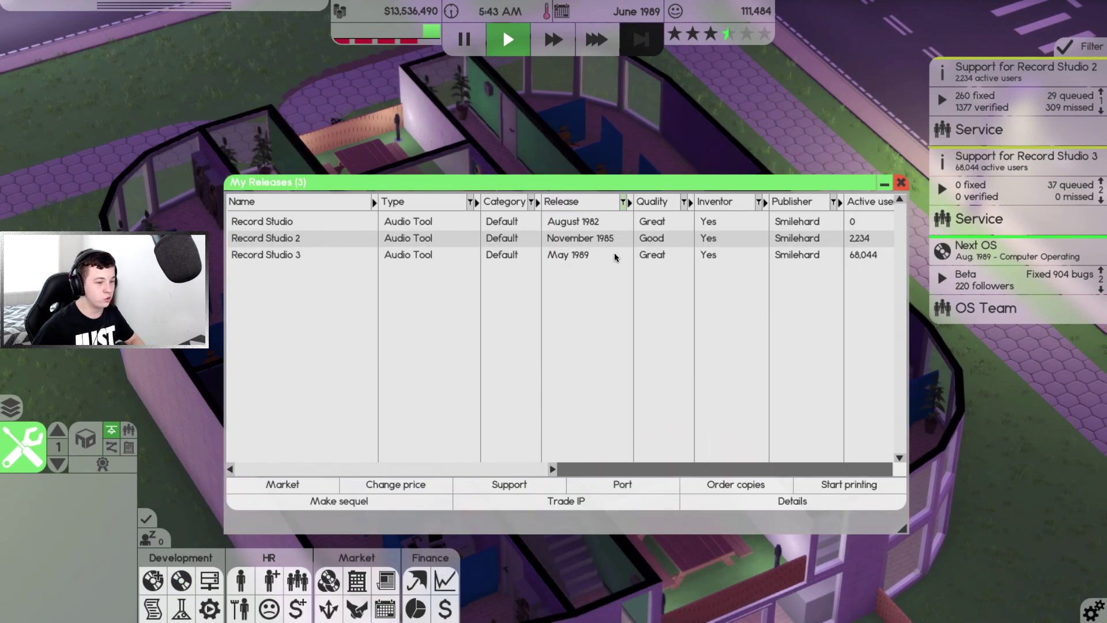
pyautogui.click(673, 472)
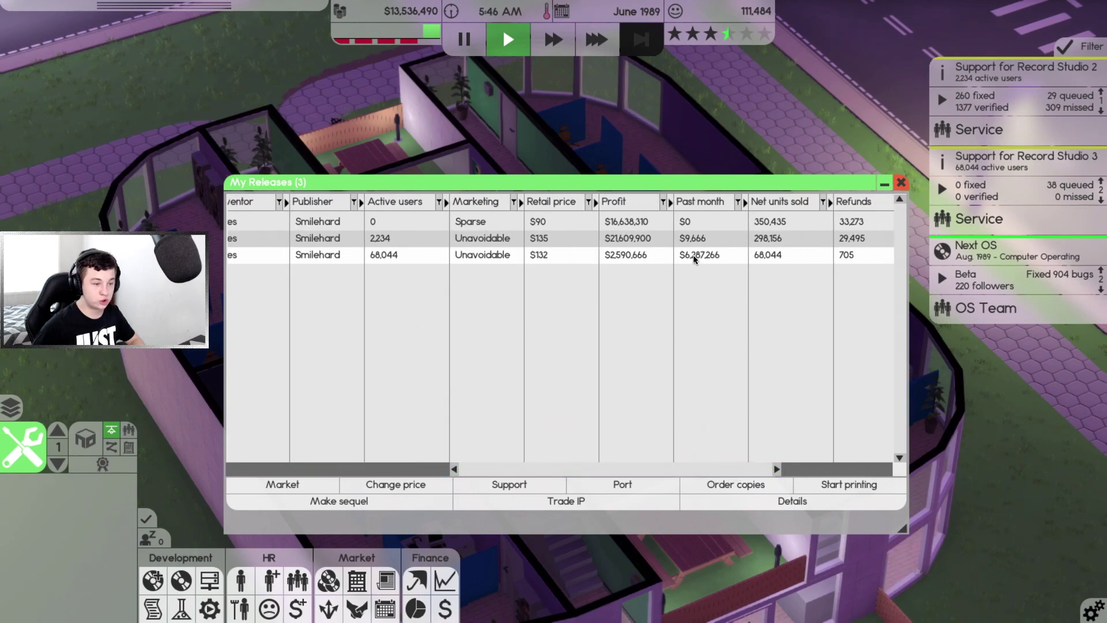
pyautogui.click(771, 504)
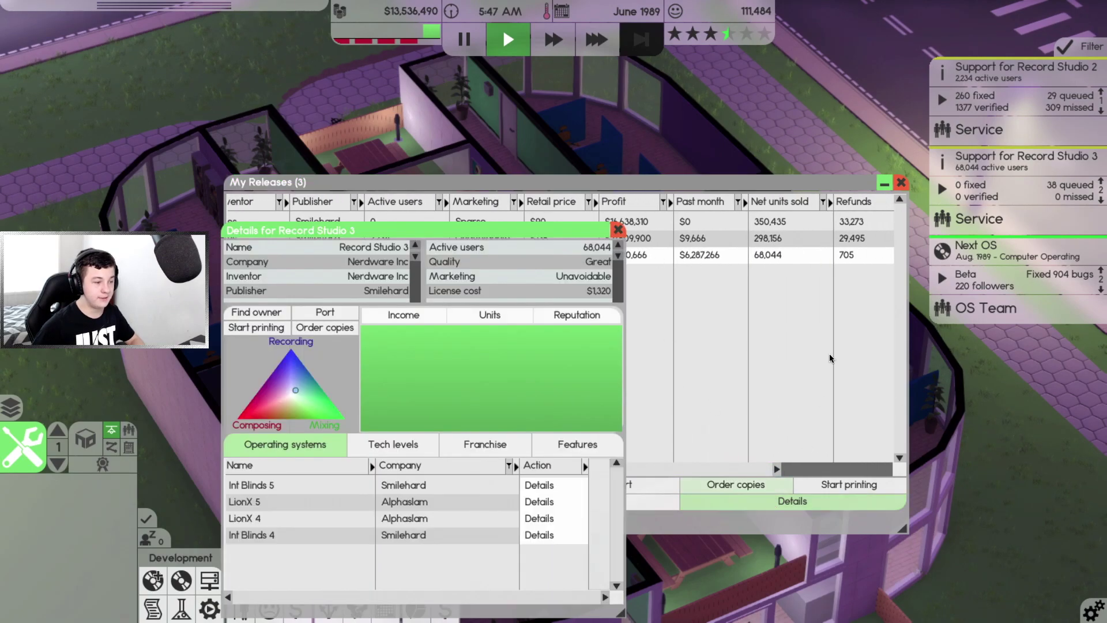
pyautogui.click(902, 182)
pyautogui.moveTo(525, 232); pyautogui.dragTo(671, 162)
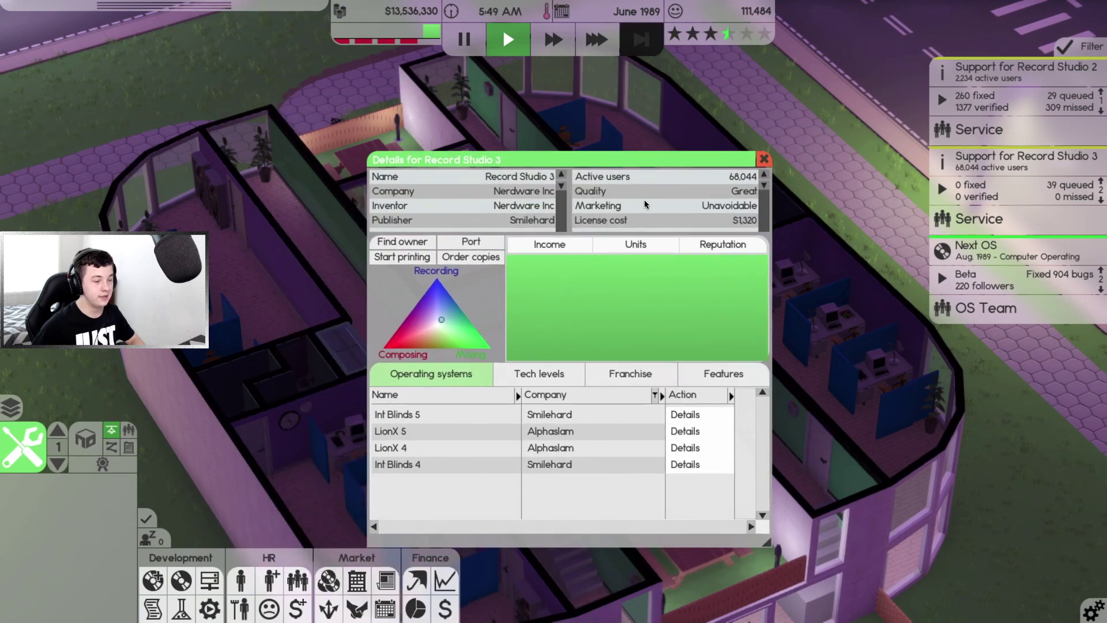
pyautogui.press('3')
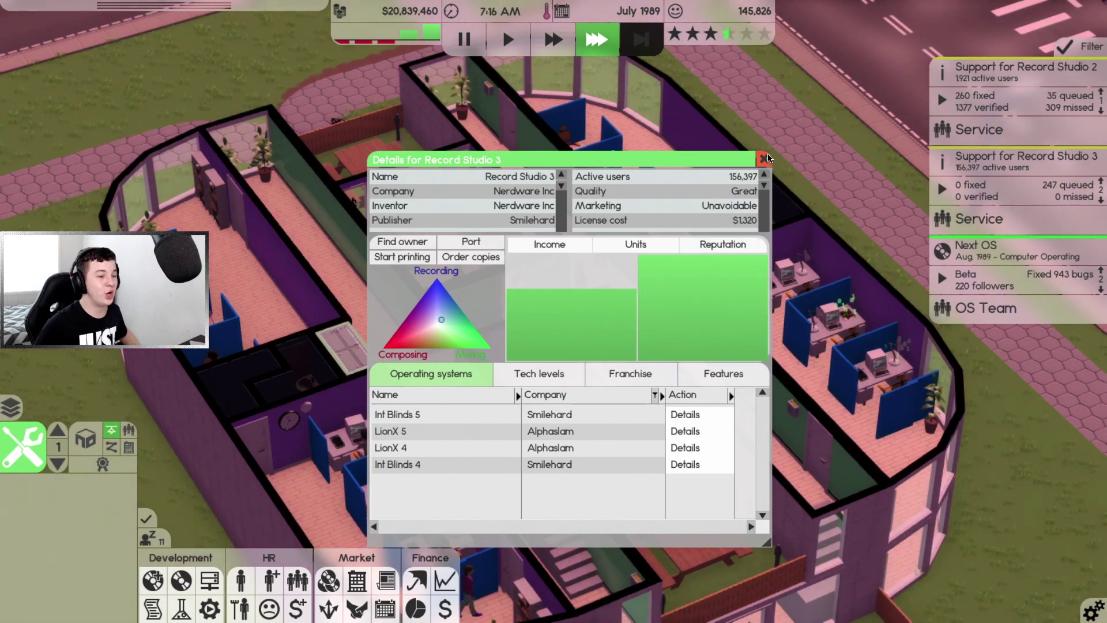
pyautogui.press('1')
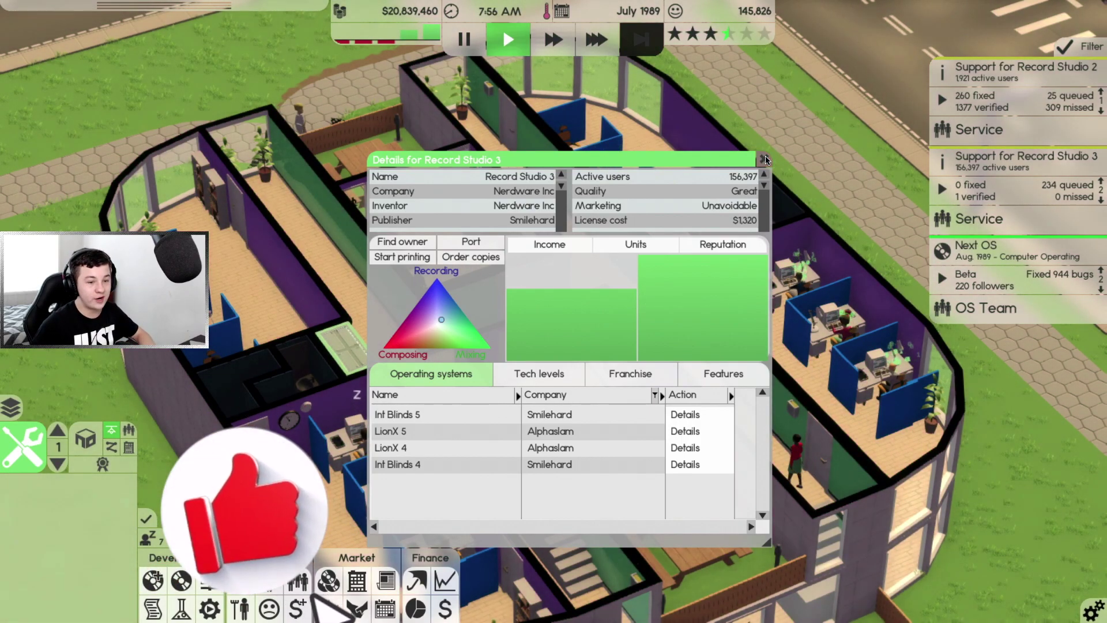
# Close the details and stop the Service team supporting Record Studio 2
pyautogui.click(766, 158)
pyautogui.click(976, 118)
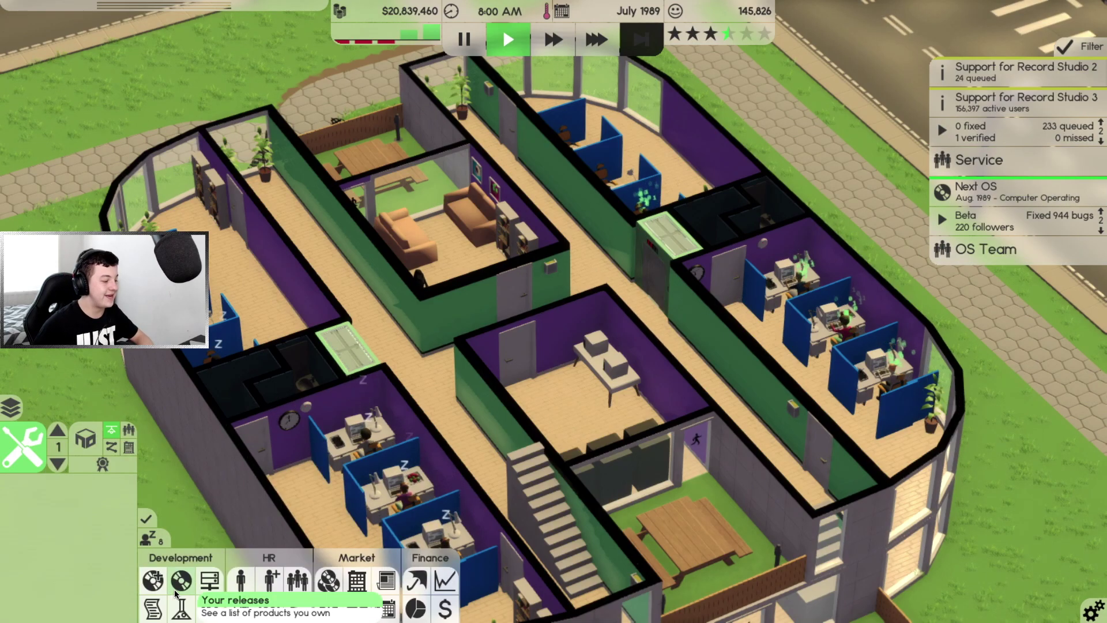
# Start a Record Studio 3 sequel and look over the existing Record 1985 framework
pyautogui.click(179, 582)
pyautogui.scroll(5, 346, 407)
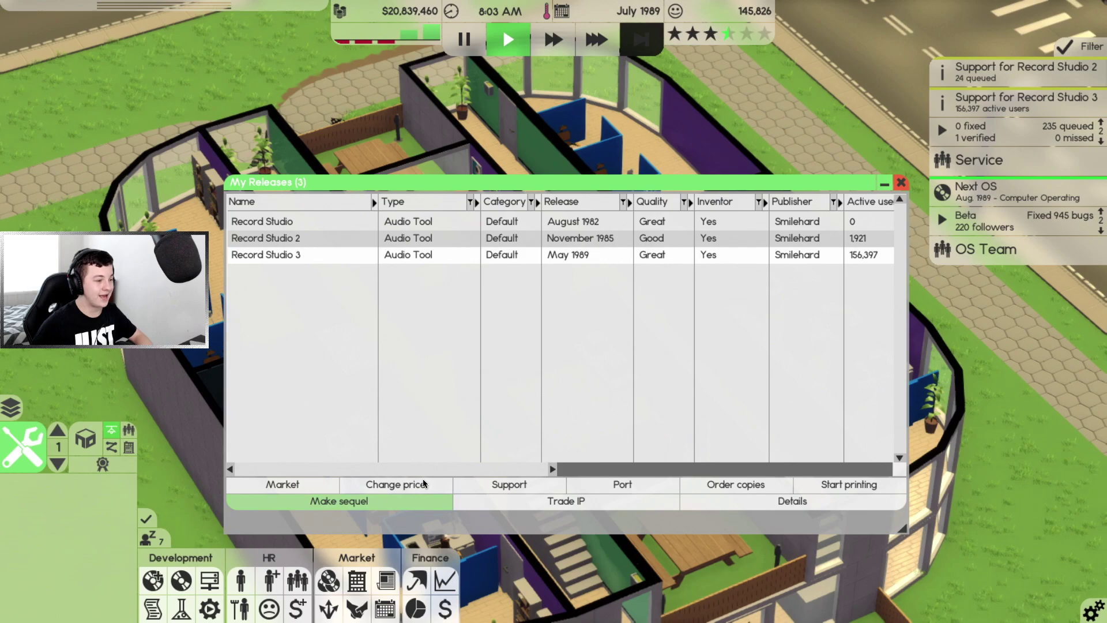
pyautogui.click(384, 504)
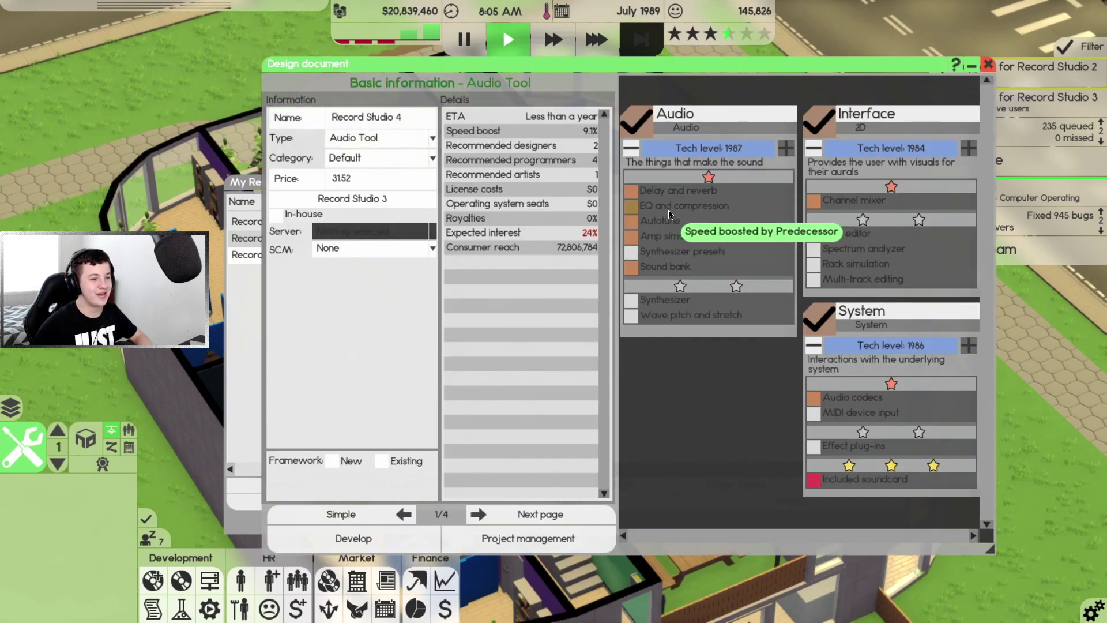
pyautogui.click(398, 459)
pyautogui.click(329, 478)
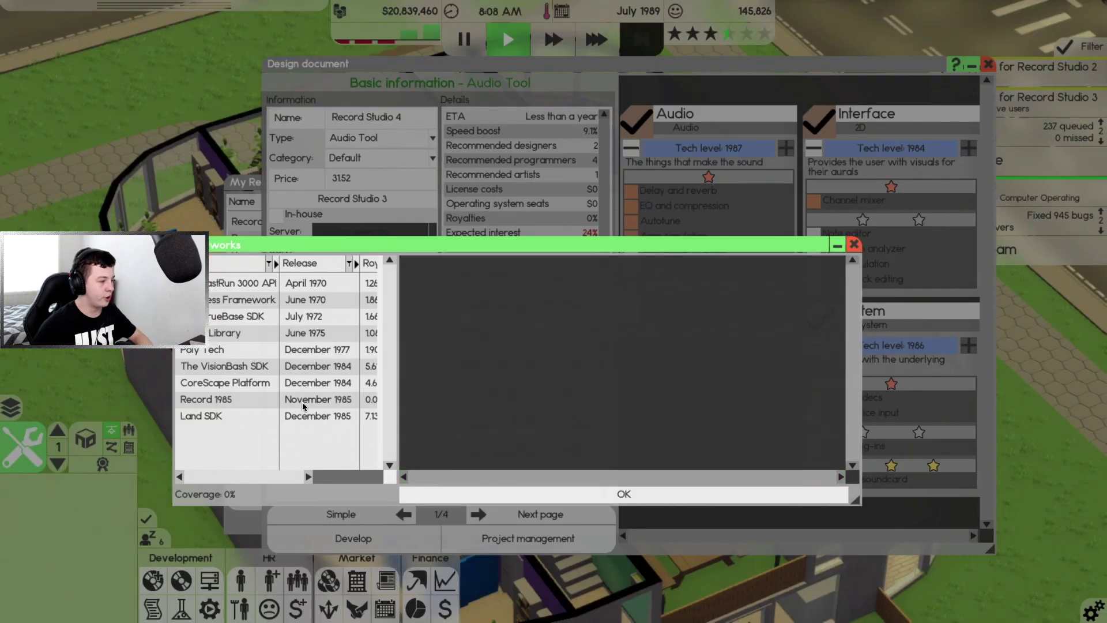
pyautogui.click(241, 399)
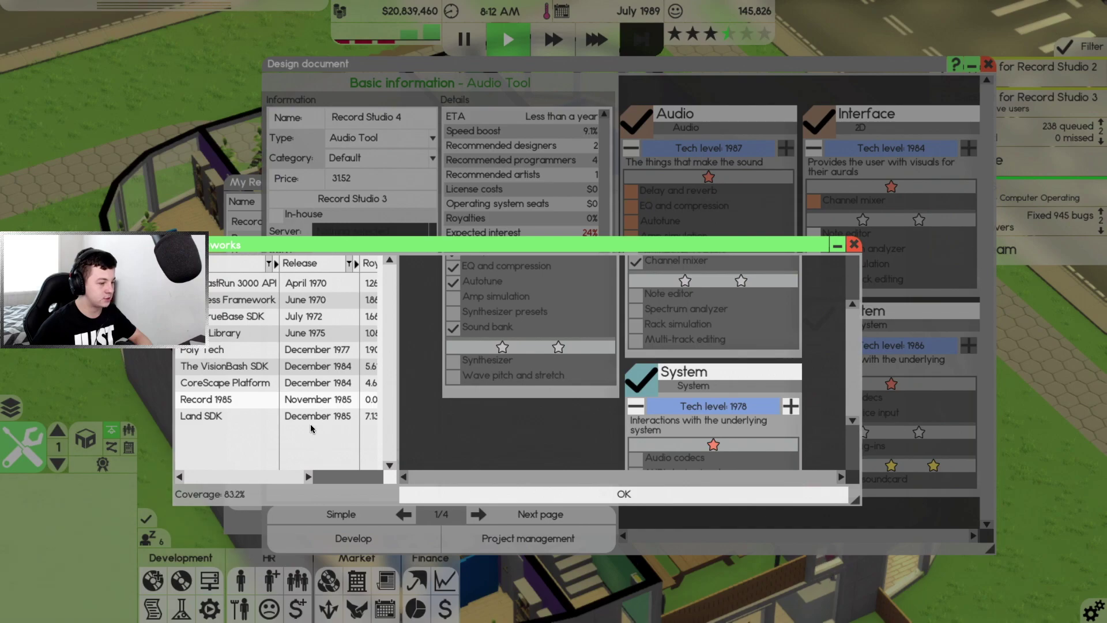
pyautogui.click(855, 246)
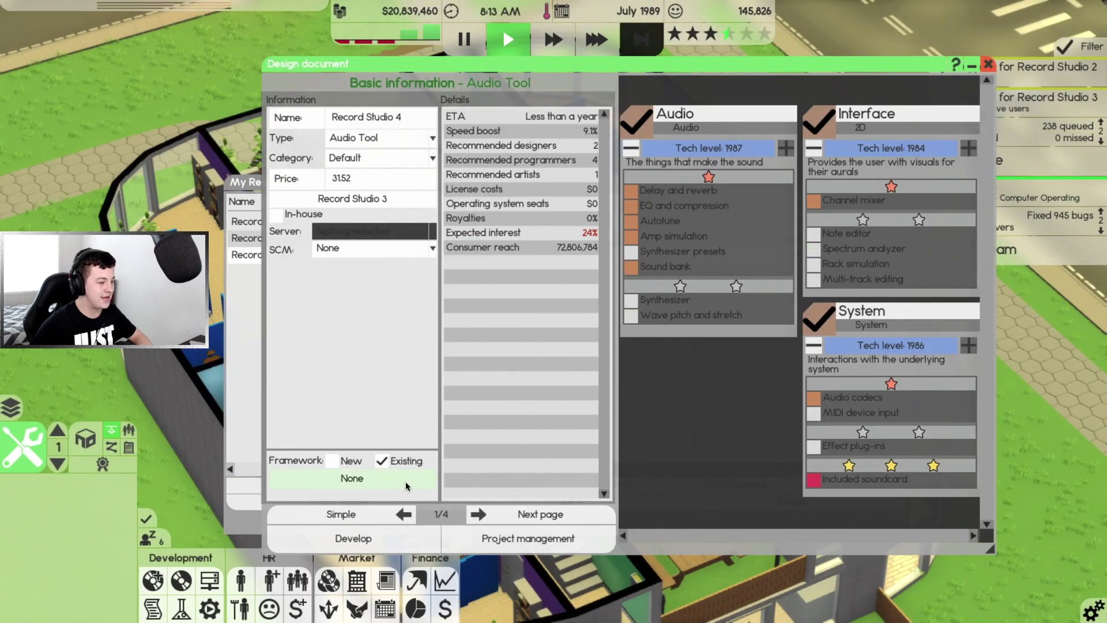
# Switch to a new framework and name it Studio 1992
pyautogui.click(341, 460)
pyautogui.click(371, 476)
pyautogui.write('Studio 1992')
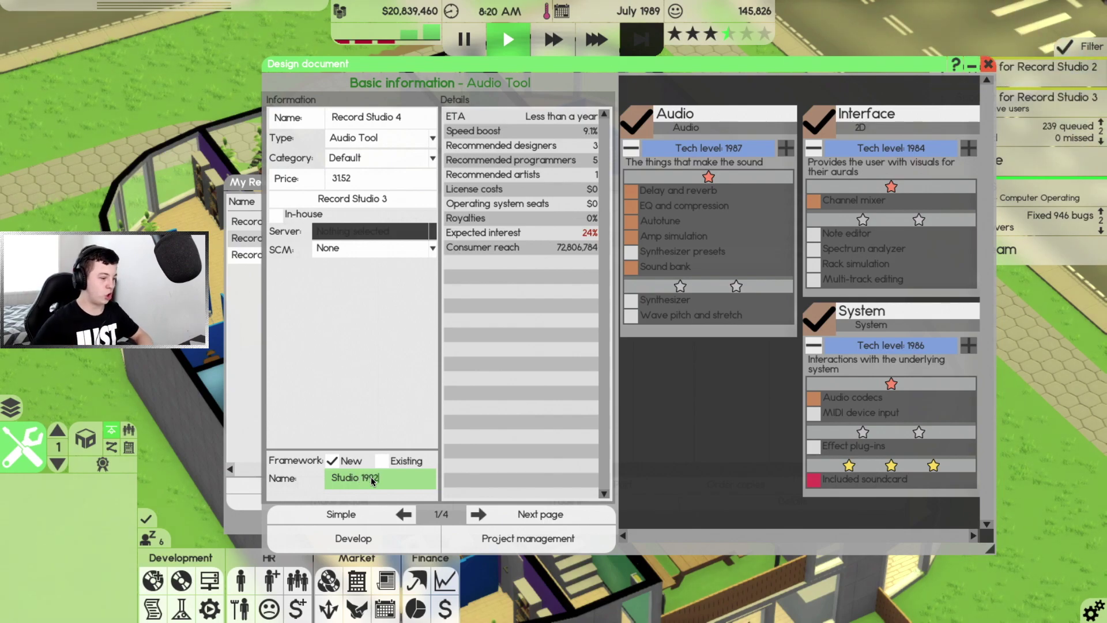
pyautogui.press('BackSpace')
pyautogui.write('19')
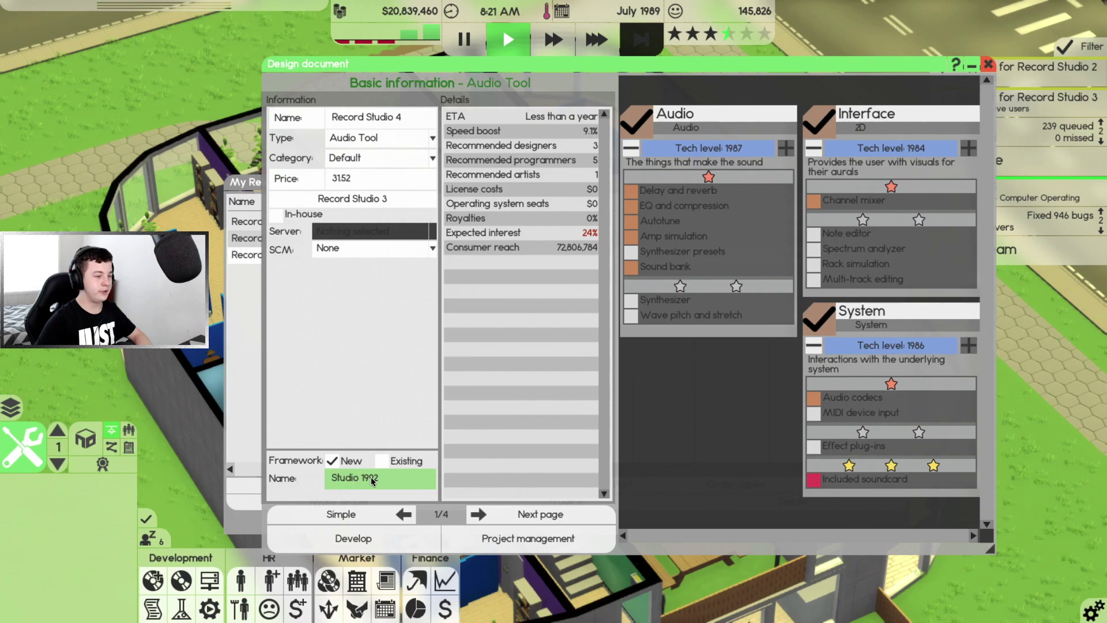
pyautogui.write('2')
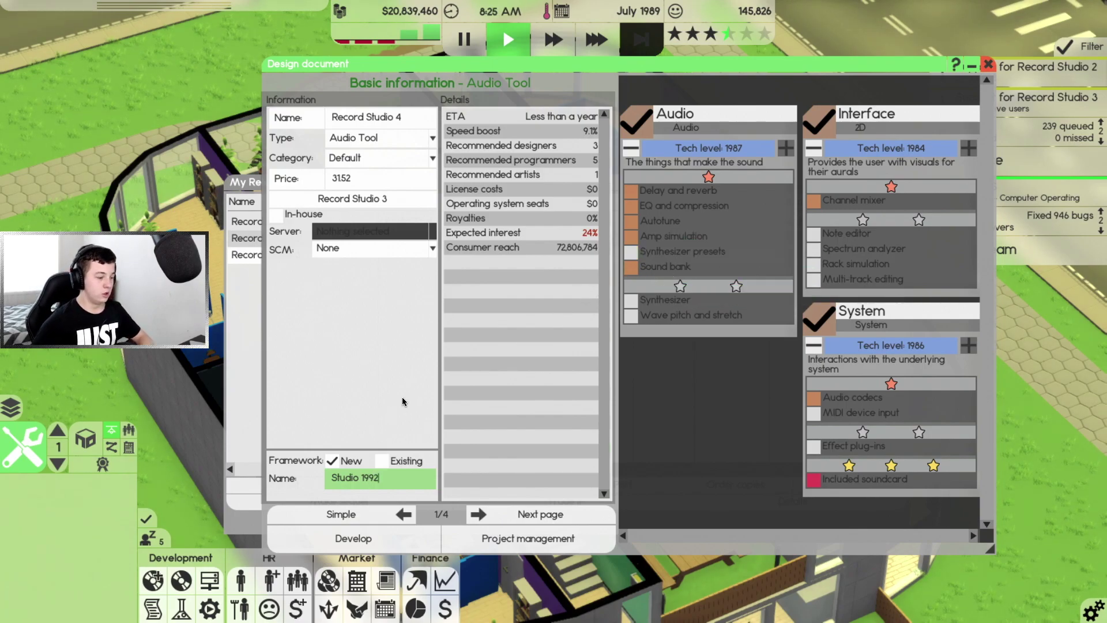
pyautogui.click(411, 361)
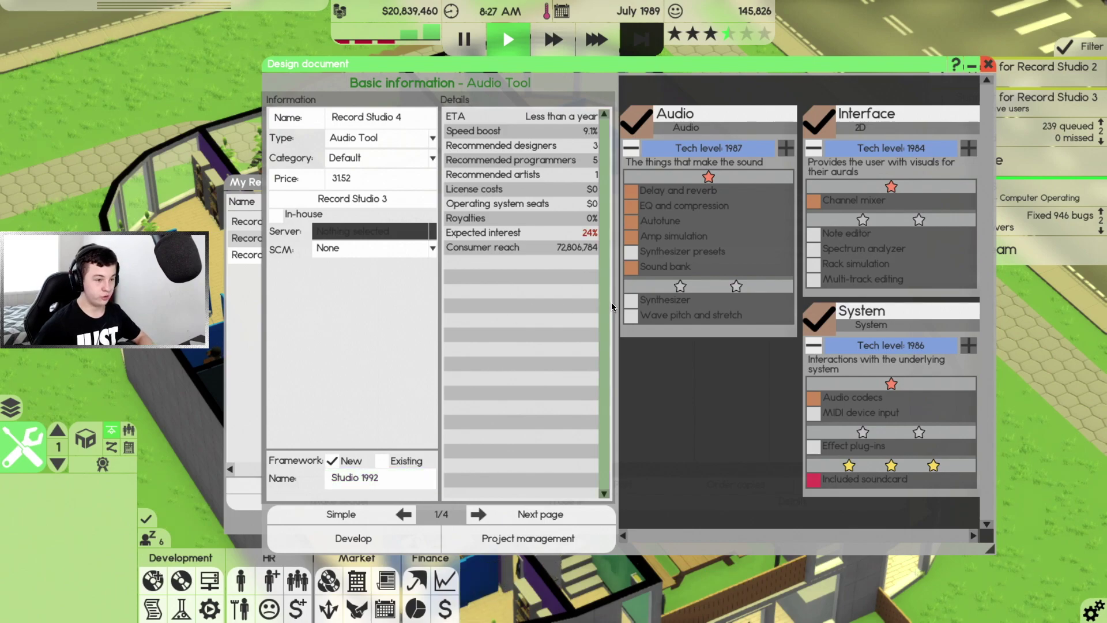
# Add Delay and reverb, EQ and compression, Sound bank, Channel mixer and Audio codecs, priced at 138
pyautogui.click(677, 191)
pyautogui.click(677, 222)
pyautogui.click(676, 266)
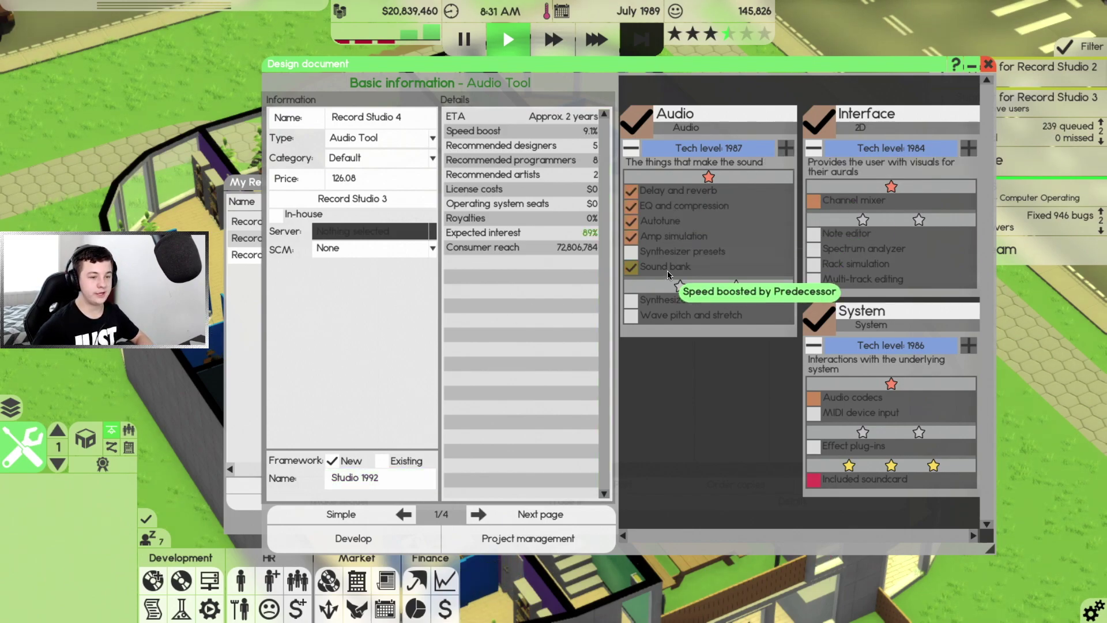
pyautogui.click(865, 202)
pyautogui.click(852, 398)
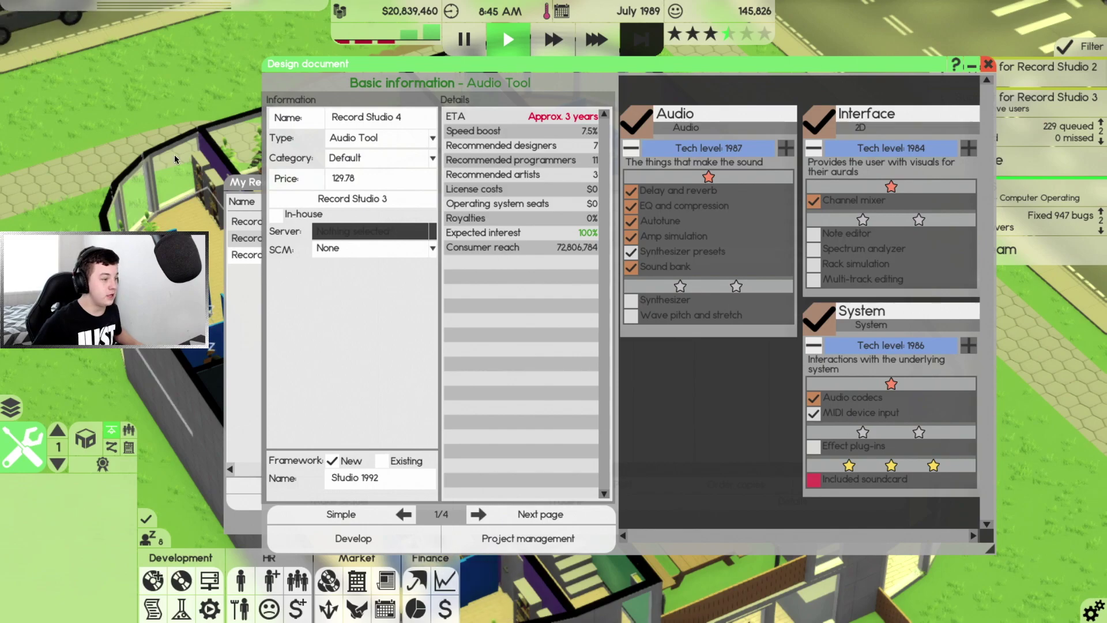
pyautogui.click(399, 185)
pyautogui.write('1')
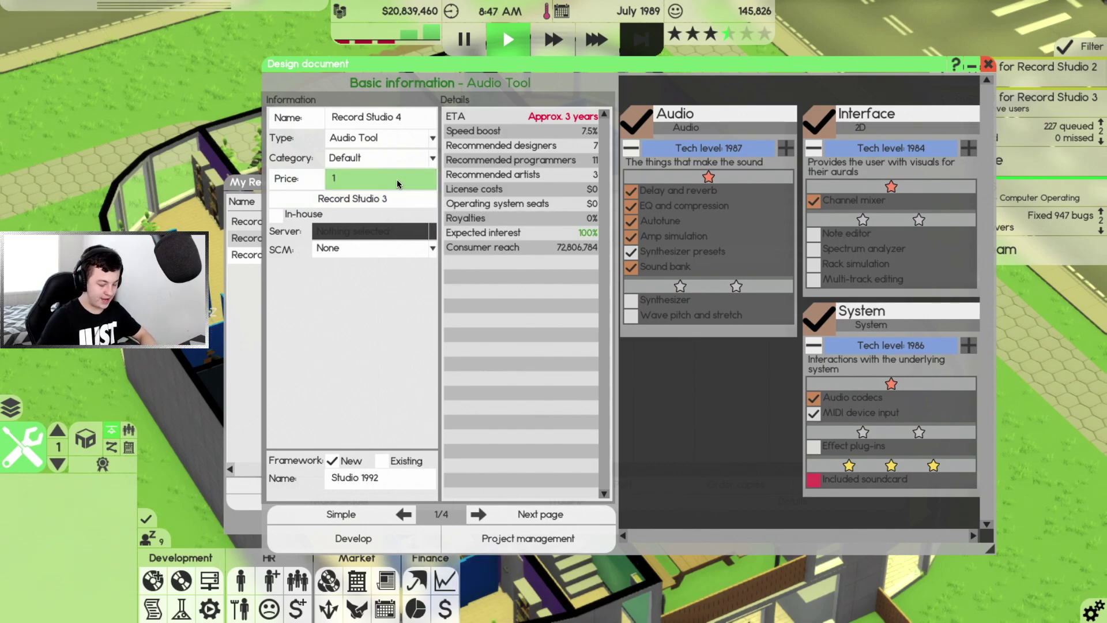
pyautogui.write('38')
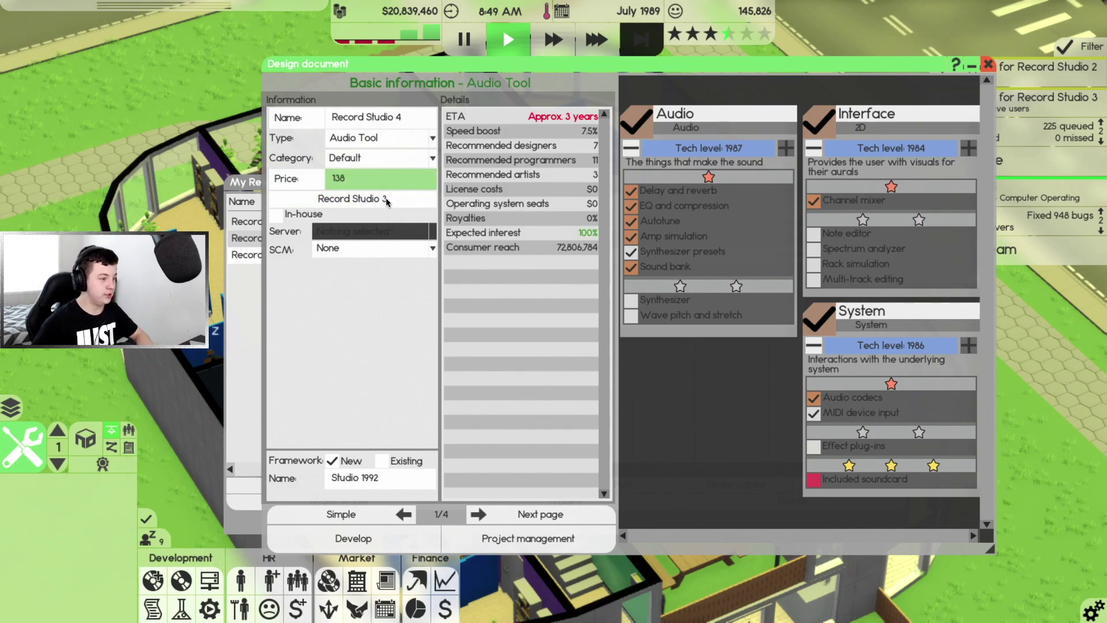
pyautogui.press('Return')
# On Dependencies, choose Frame Suite 6 as the sequel's 2D editor
pyautogui.click(529, 514)
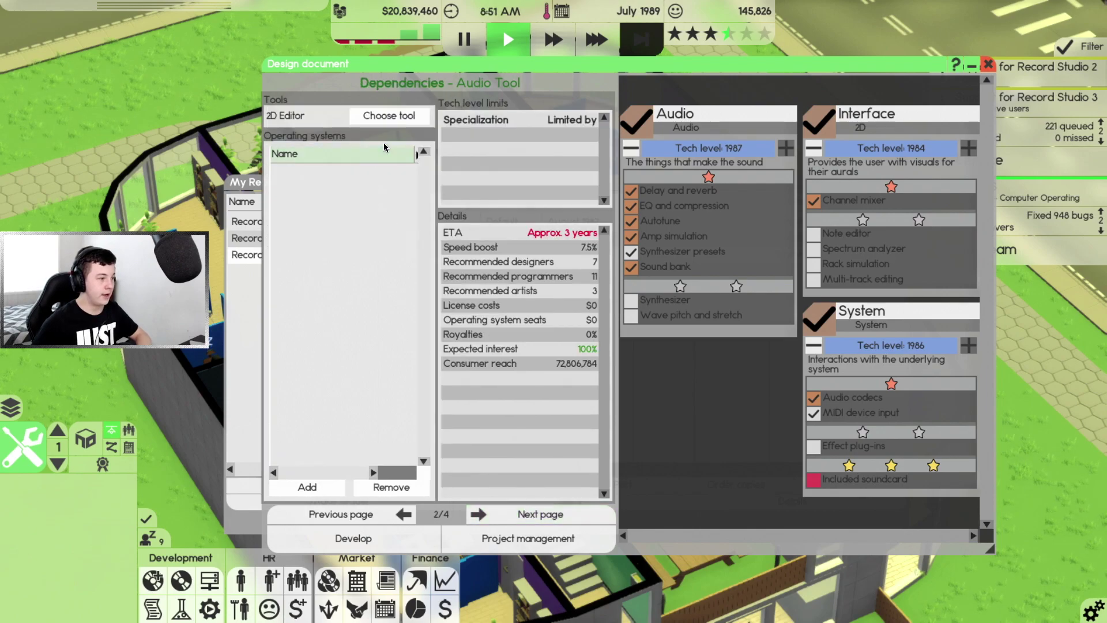
pyautogui.click(388, 115)
pyautogui.click(899, 177)
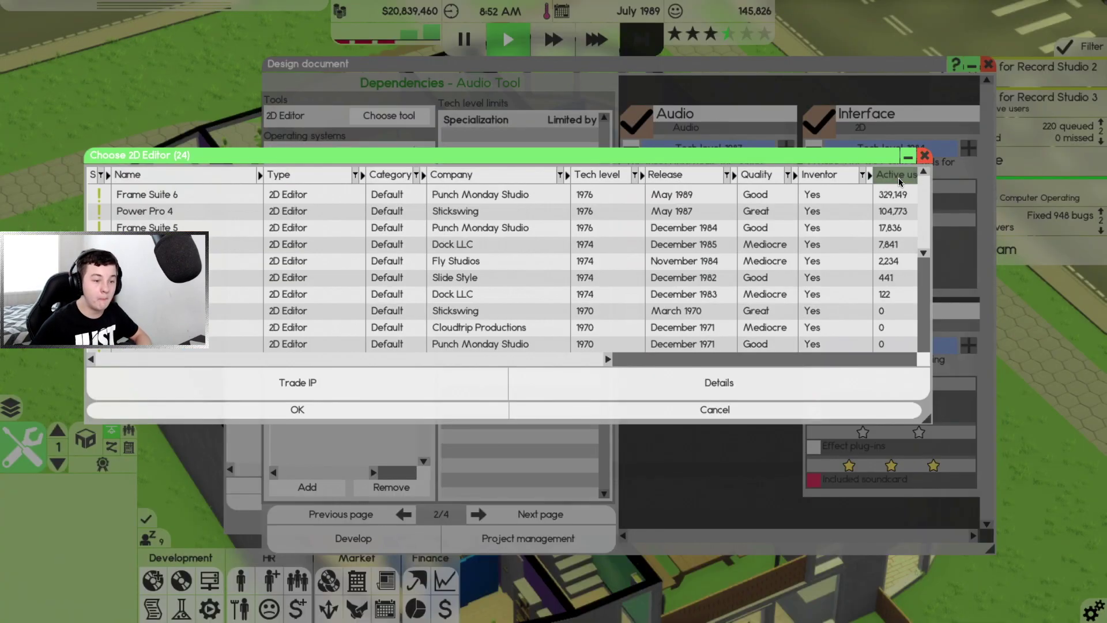
pyautogui.click(597, 175)
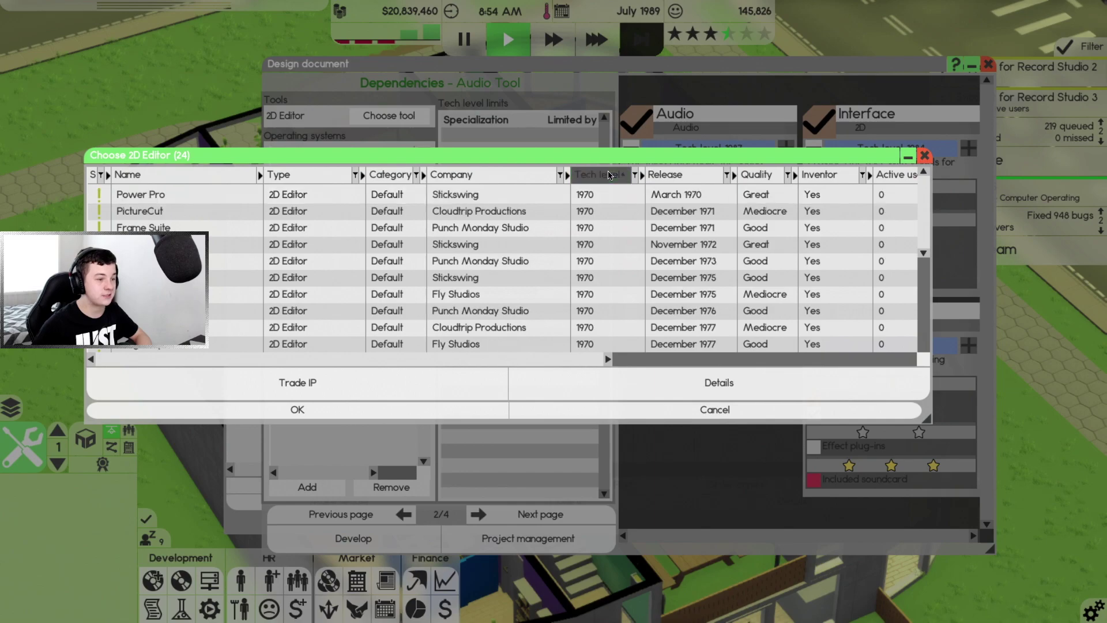
pyautogui.click(297, 409)
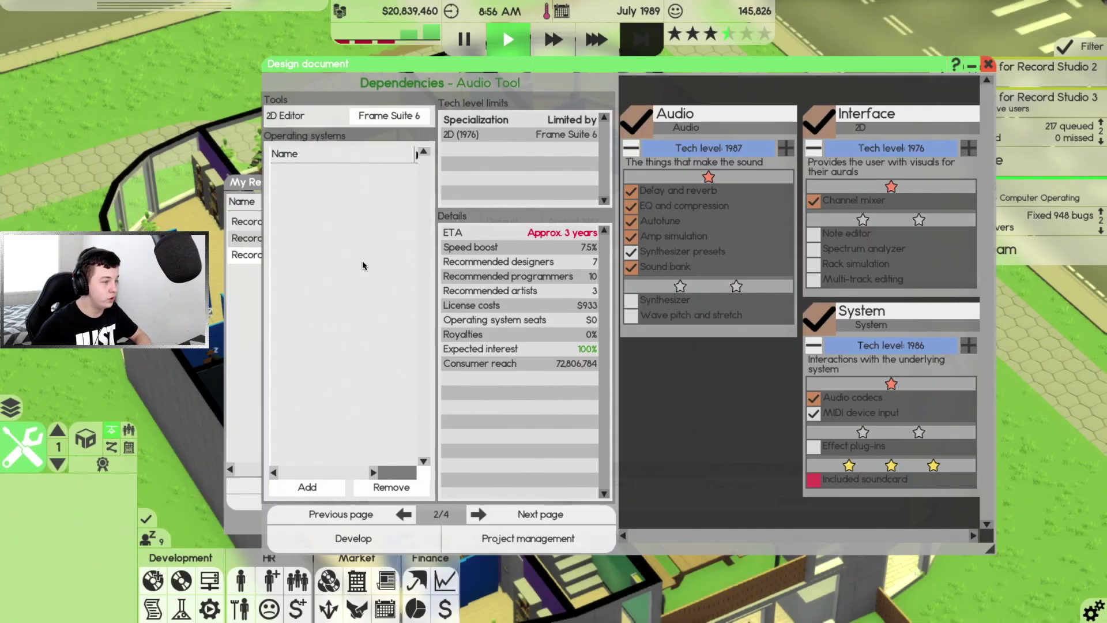
# Add supported operating systems including Int Blinds 5, reaching five OS targets
pyautogui.click(308, 488)
pyautogui.click(812, 177)
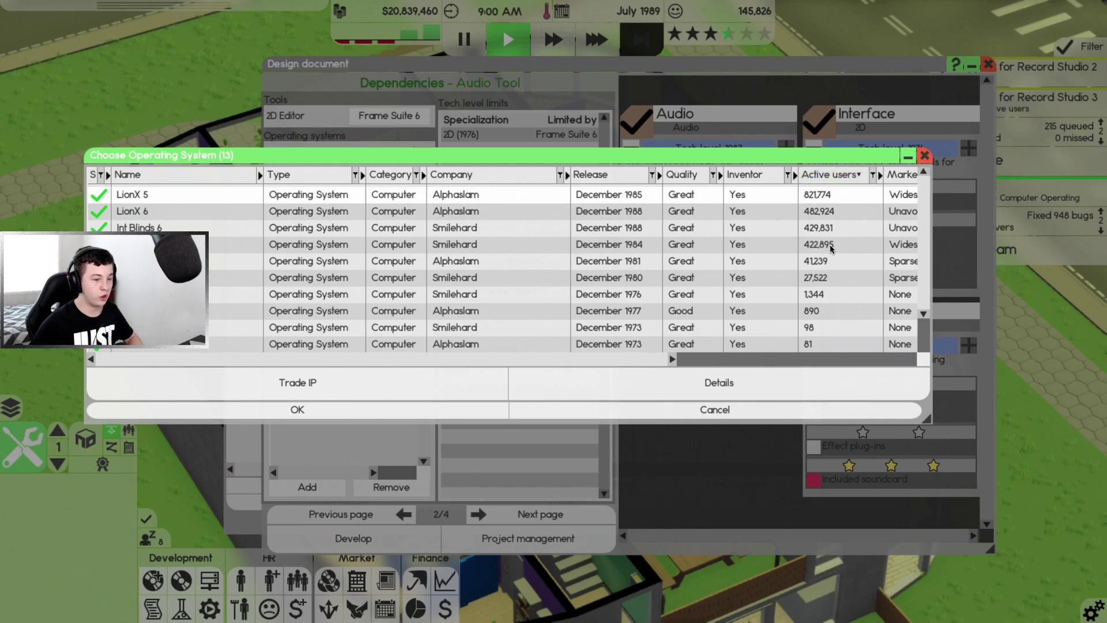
pyautogui.click(829, 245)
pyautogui.click(459, 410)
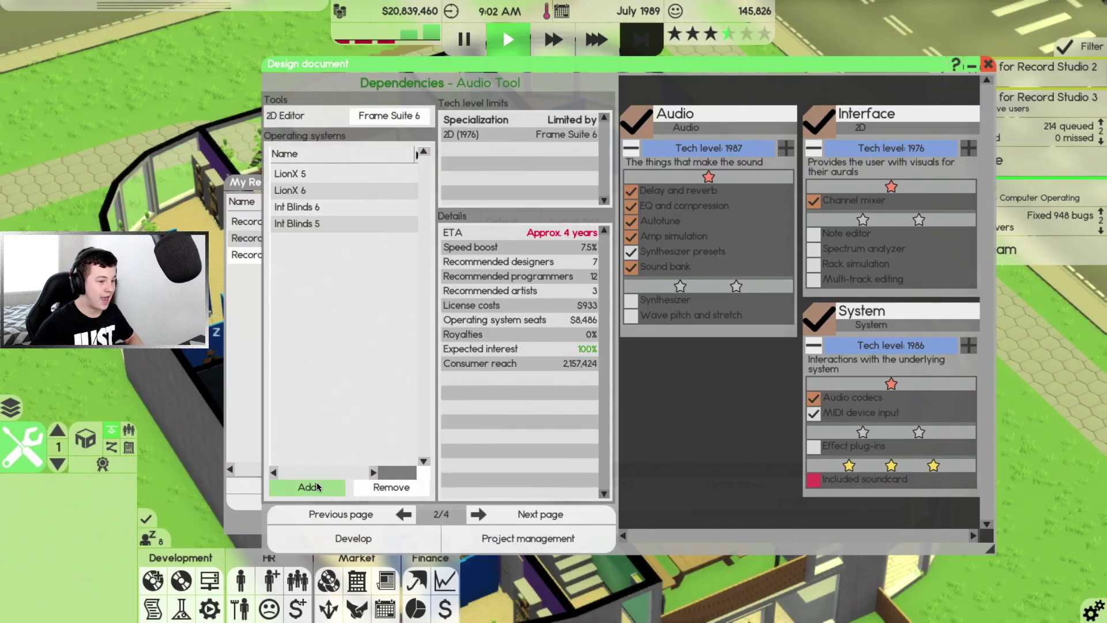
pyautogui.click(317, 484)
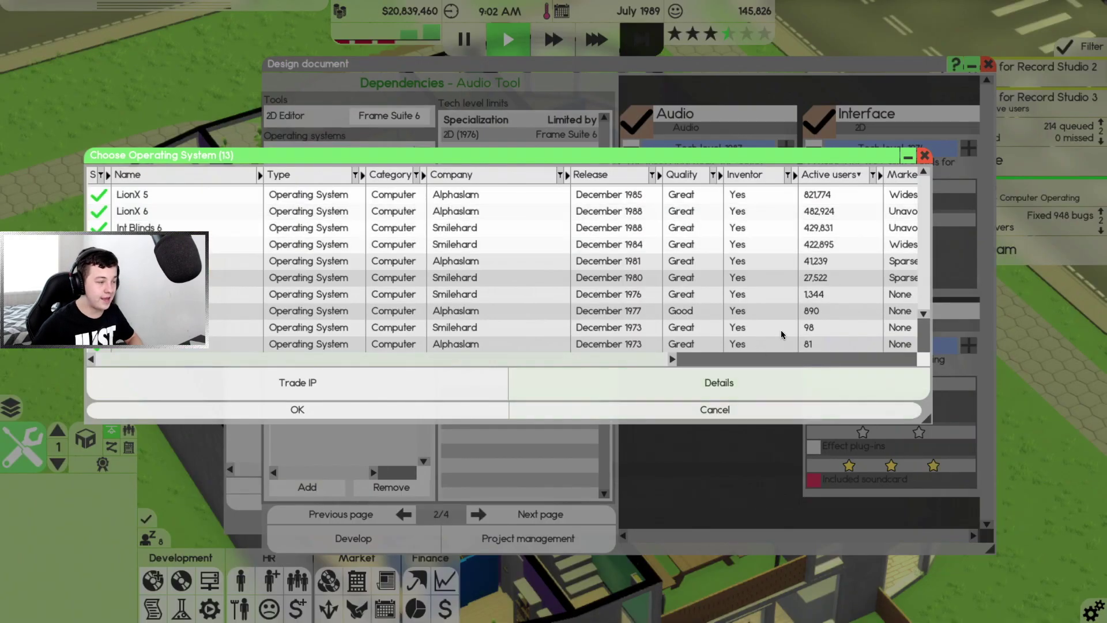
pyautogui.click(421, 416)
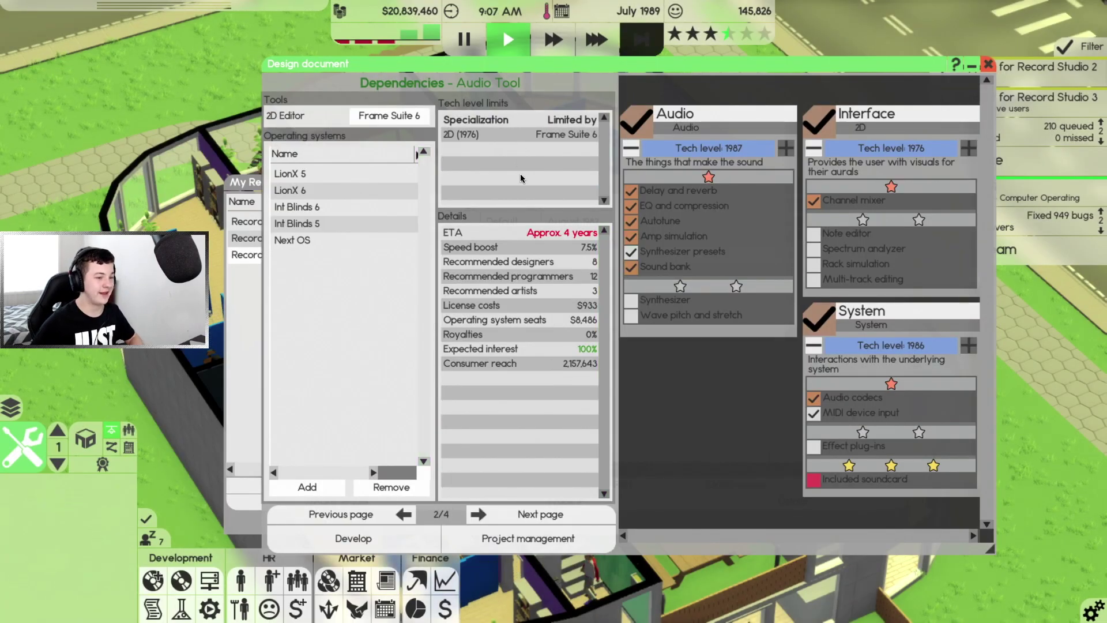
# Aim at a balanced market and make Core the design team on the Summary page
pyautogui.click(564, 520)
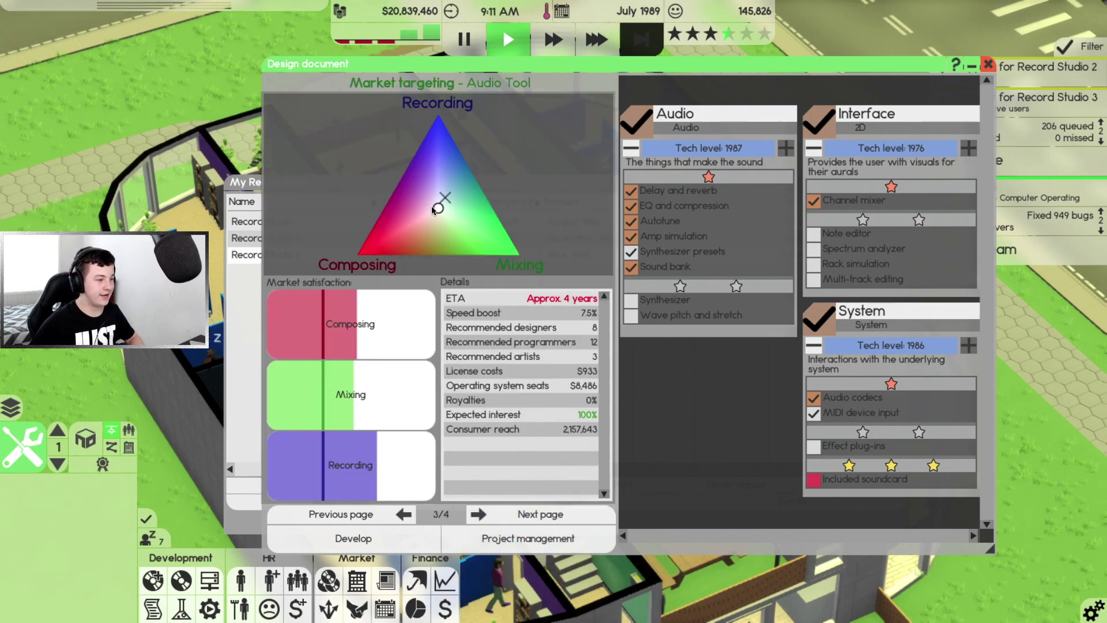
pyautogui.moveTo(438, 208); pyautogui.dragTo(443, 197)
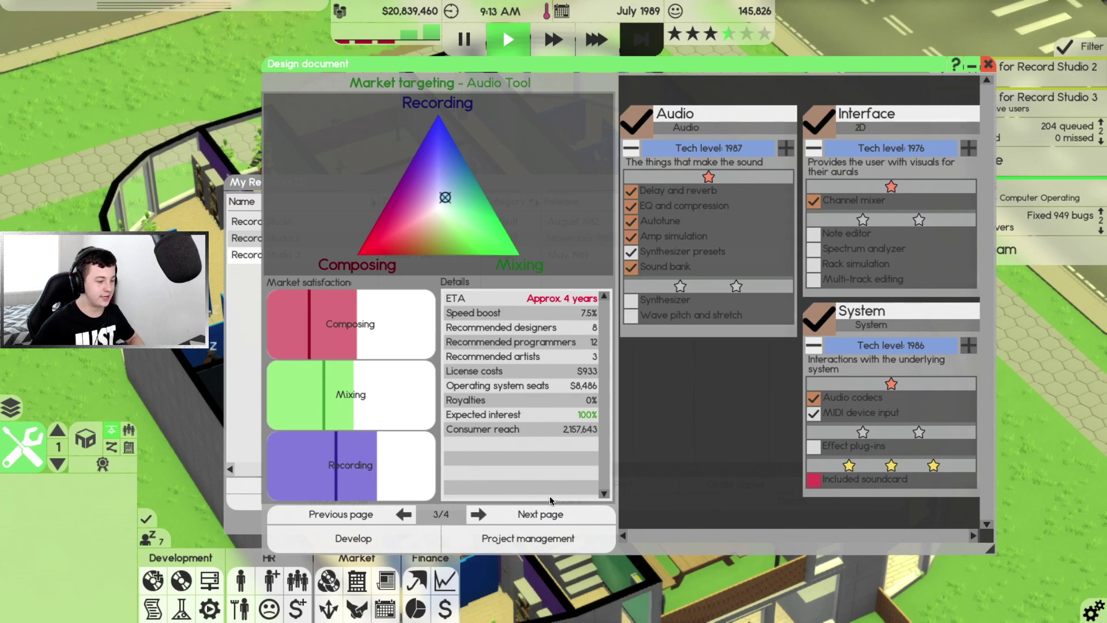
pyautogui.click(541, 514)
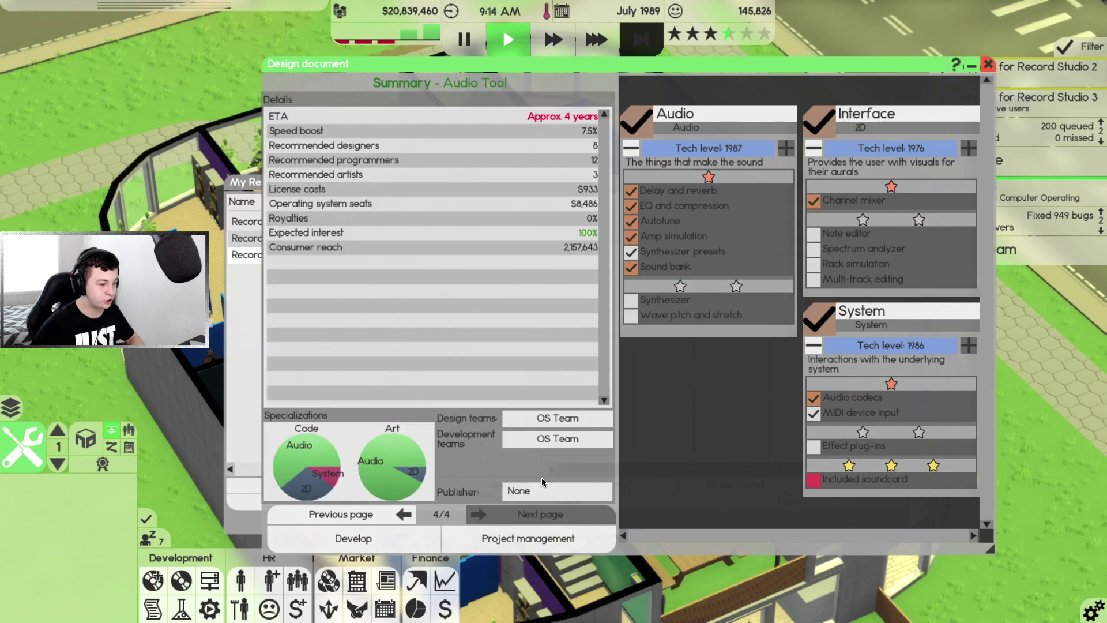
pyautogui.click(557, 418)
pyautogui.click(341, 325)
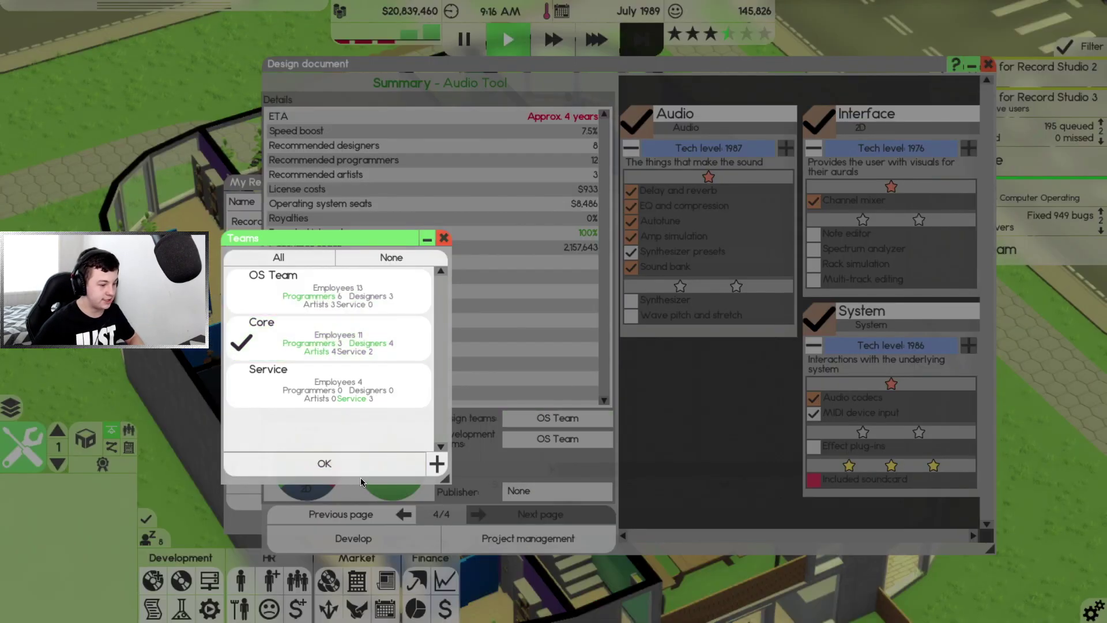
pyautogui.click(357, 466)
# Pick Treat Ltd as publisher and start developing Record Studio 4, accepting the warnings
pyautogui.click(664, 463)
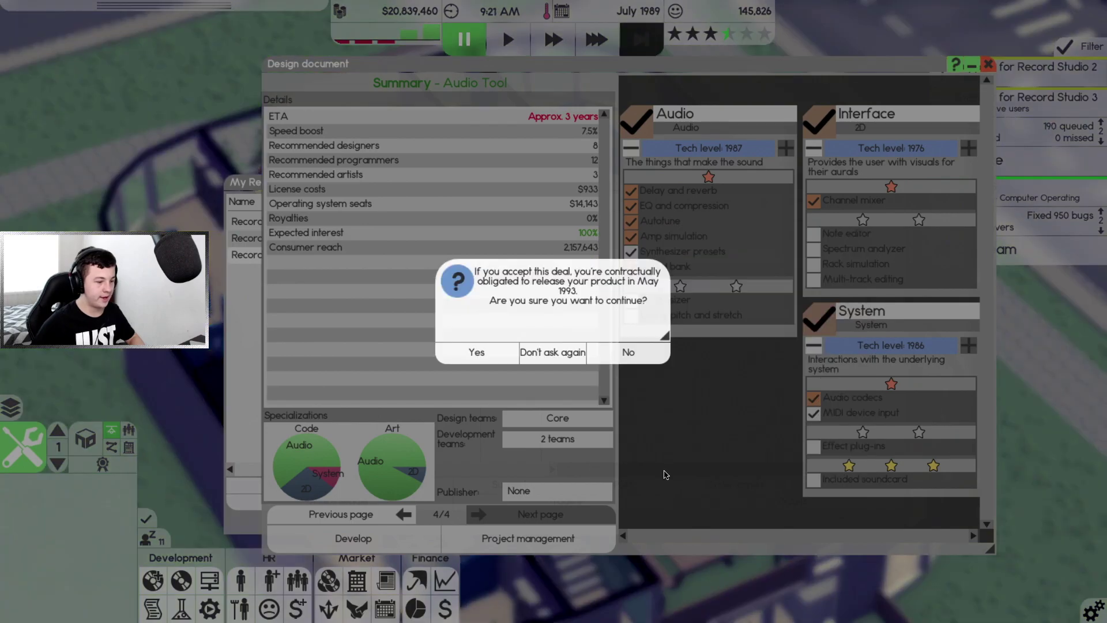
pyautogui.click(489, 348)
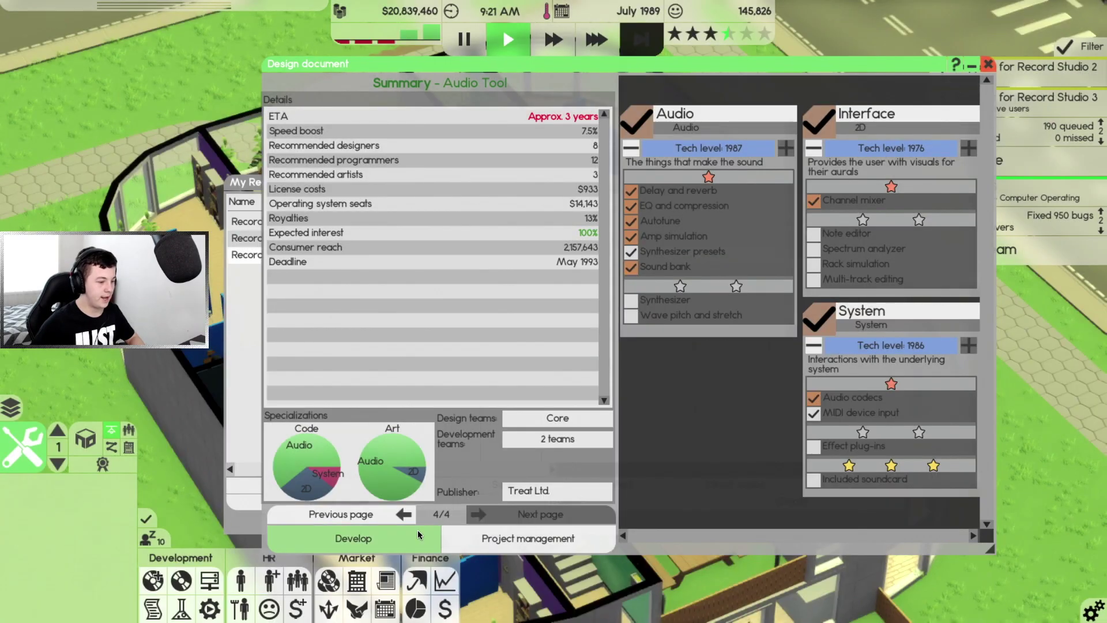
pyautogui.click(417, 530)
pyautogui.click(487, 365)
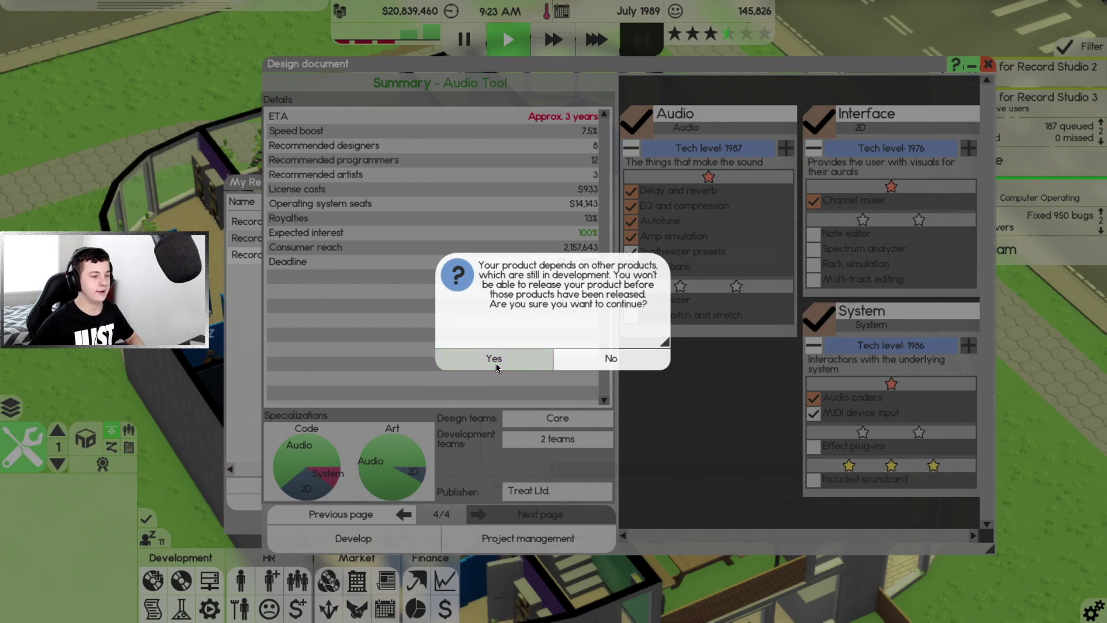
pyautogui.click(487, 368)
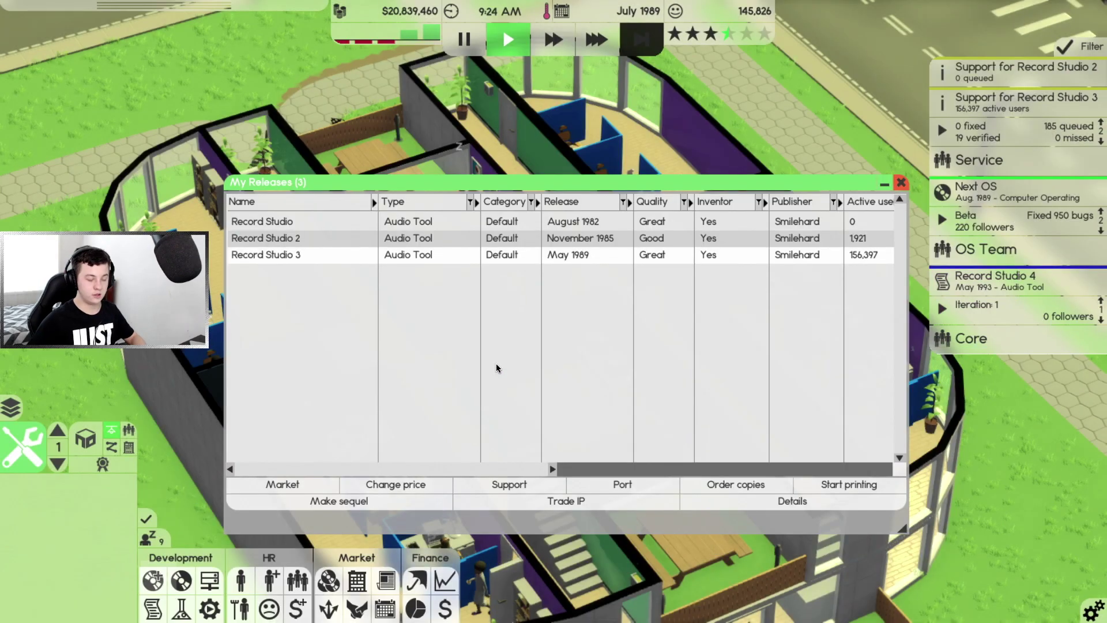
# Select Record Studio 3 in My Releases and begin setting up a port for it
pyautogui.click(901, 182)
pyautogui.moveTo(995, 282)
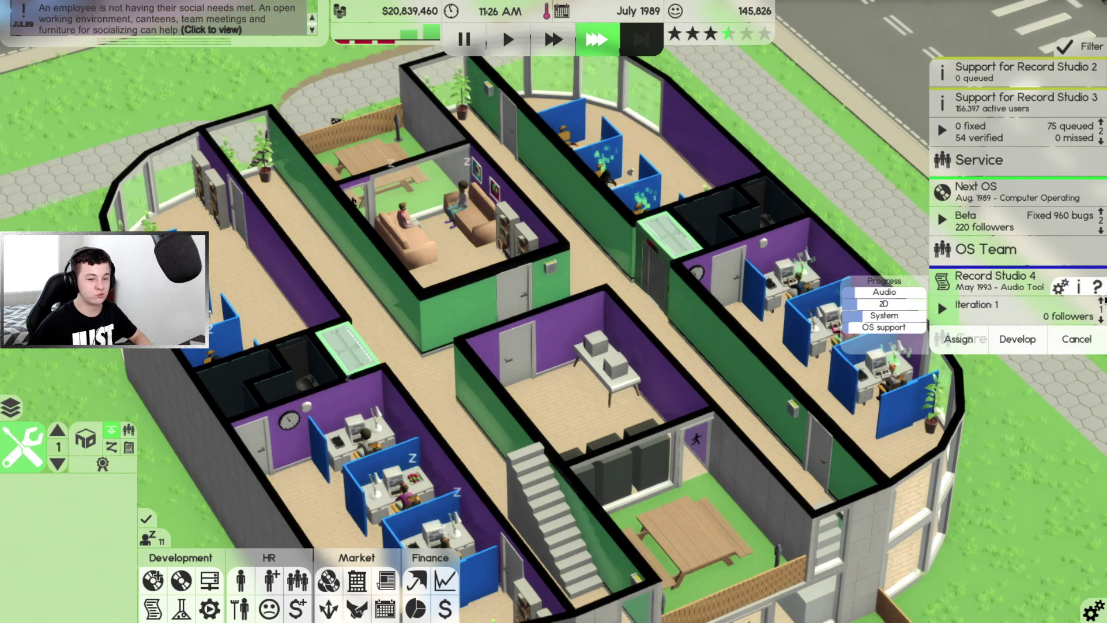
pyautogui.press('1')
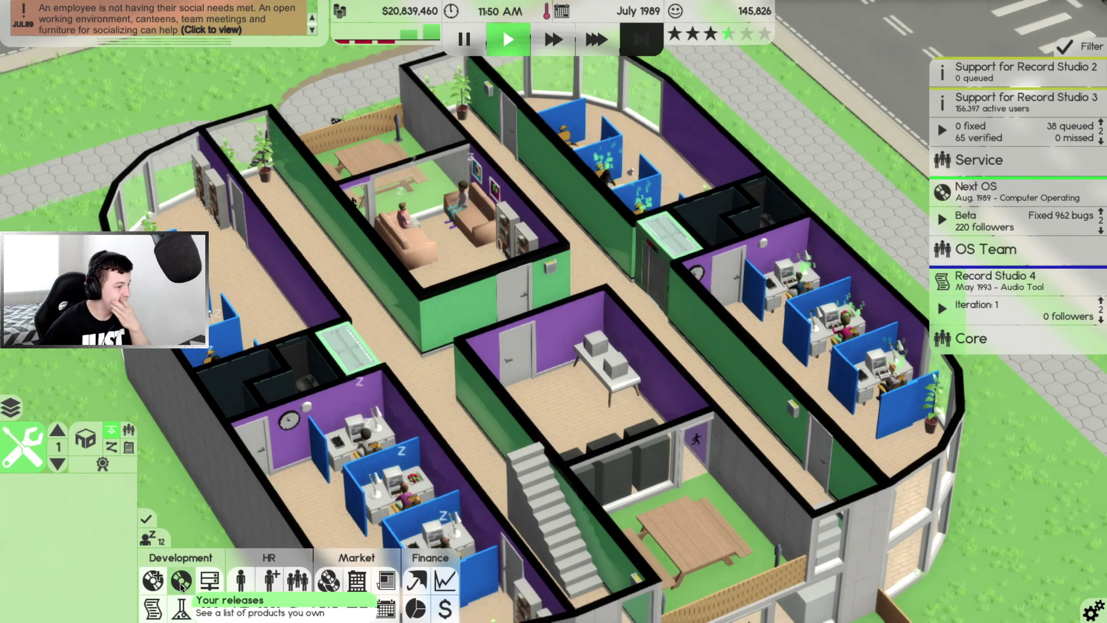
pyautogui.click(386, 580)
pyautogui.click(286, 254)
pyautogui.click(625, 485)
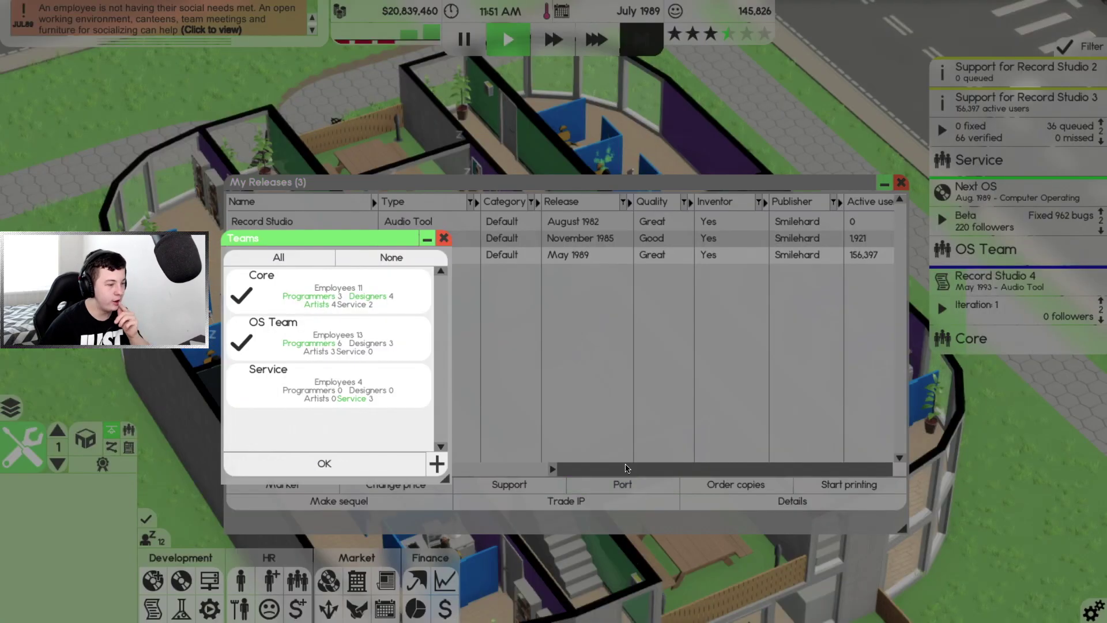
# Port Record Studio 3 to Next OS and assign the Core and OS teams to it
pyautogui.click(370, 461)
pyautogui.scroll(-2, 537, 387)
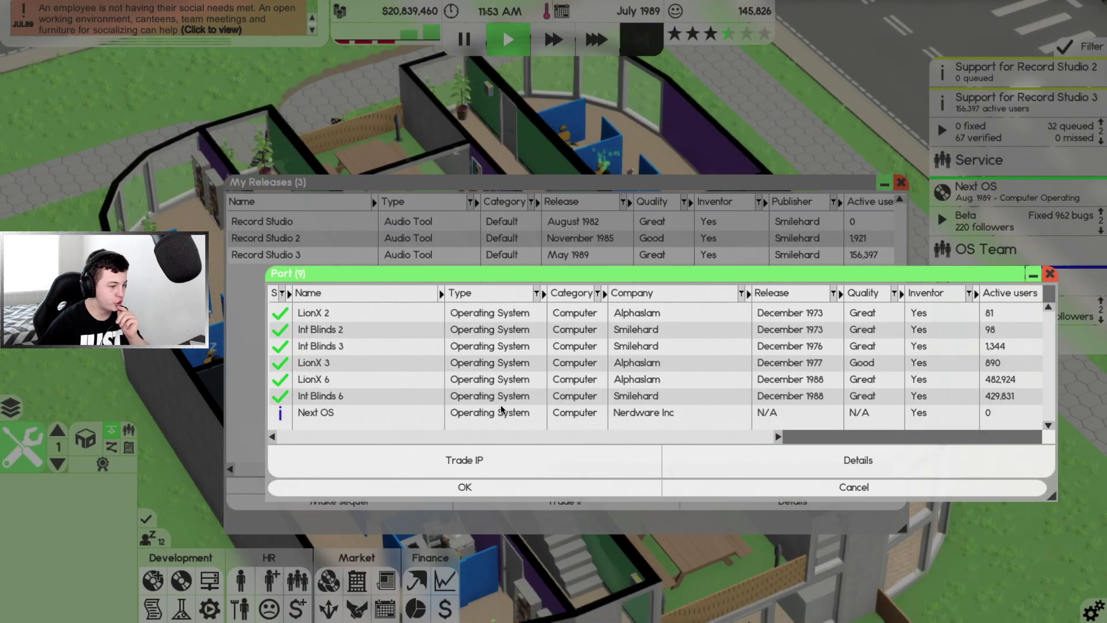
pyautogui.click(562, 489)
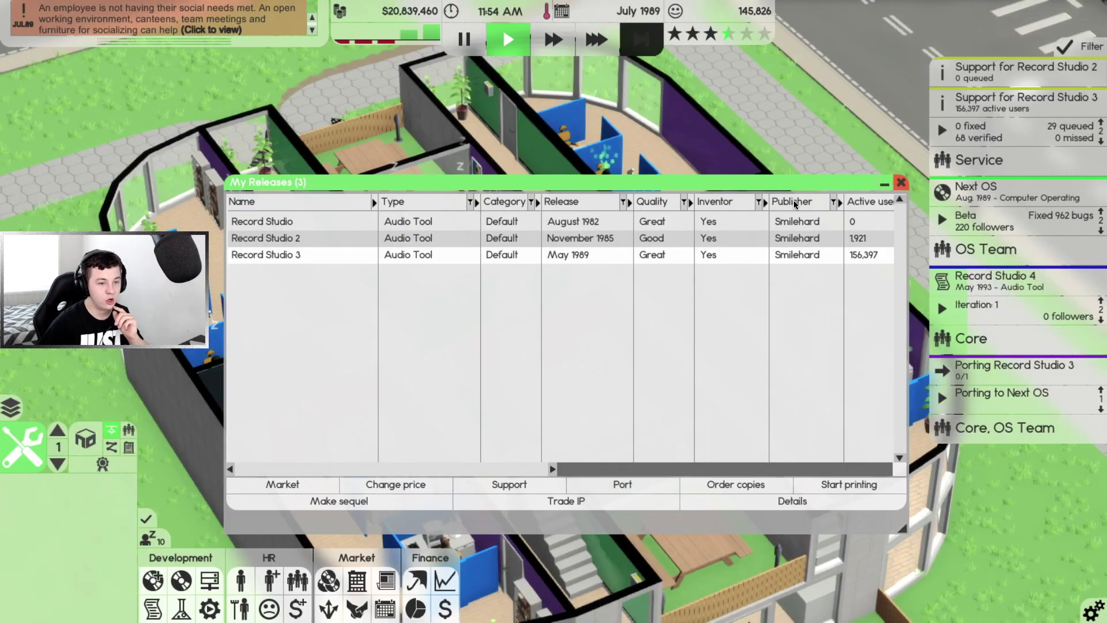
pyautogui.click(902, 182)
pyautogui.moveTo(1017, 395)
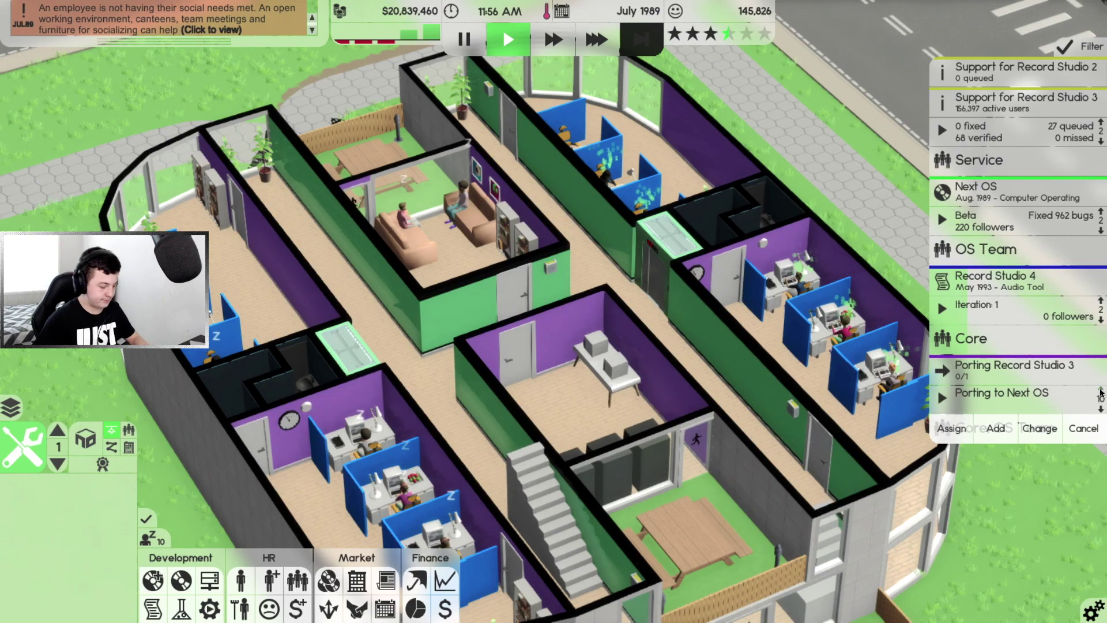
pyautogui.press('3')
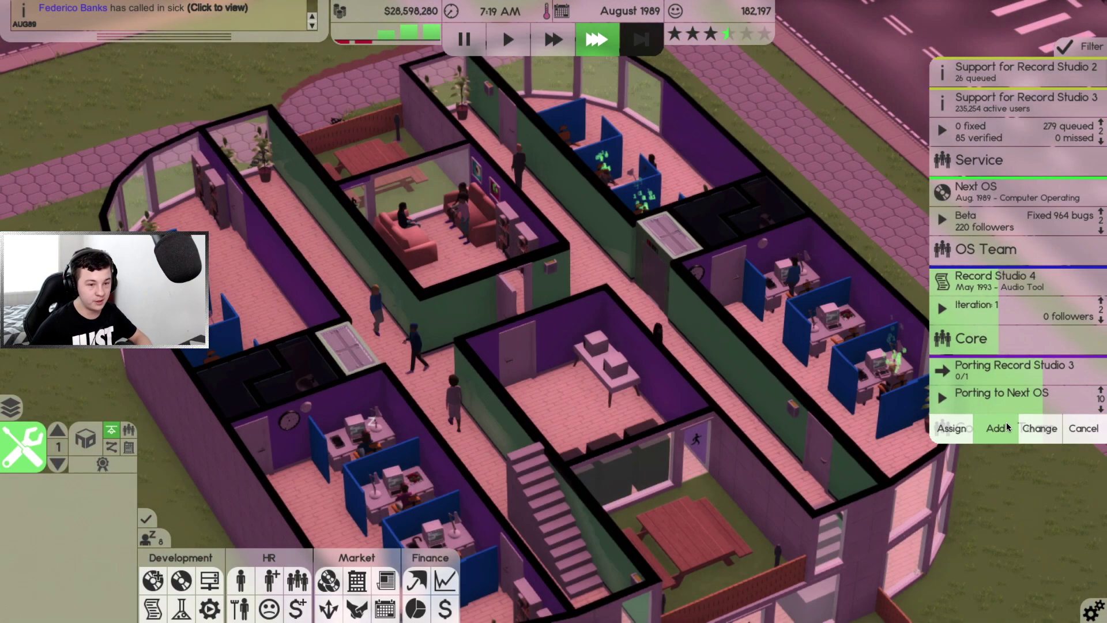
pyautogui.click(1008, 426)
pyautogui.moveTo(1016, 206)
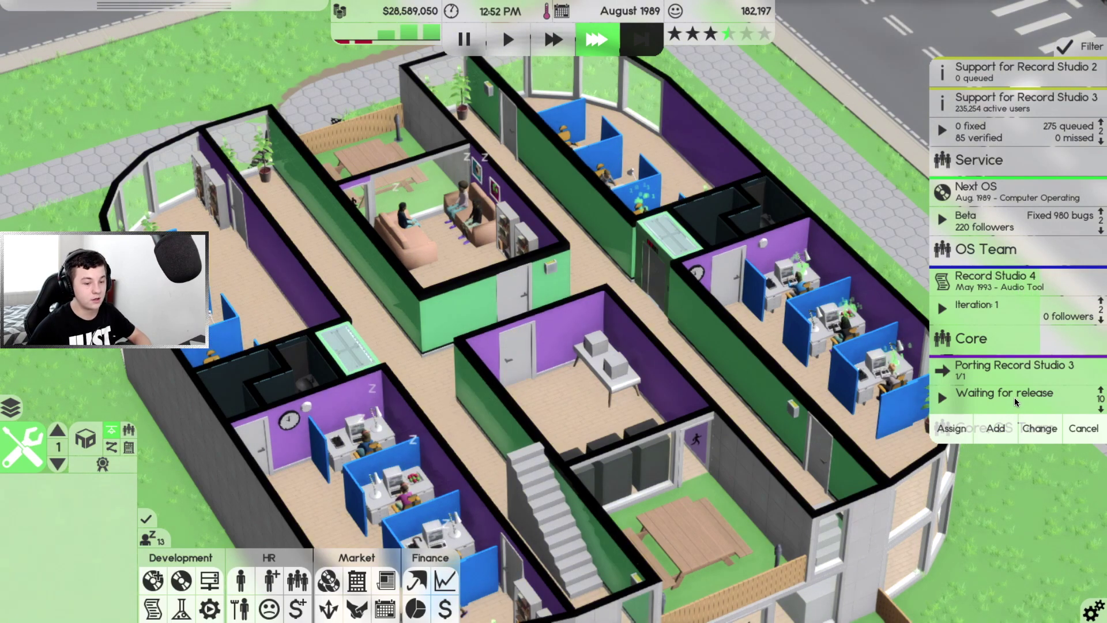
# Release Next OS and order 3,000,000 printed copies for about $7.8 million
pyautogui.press('space')
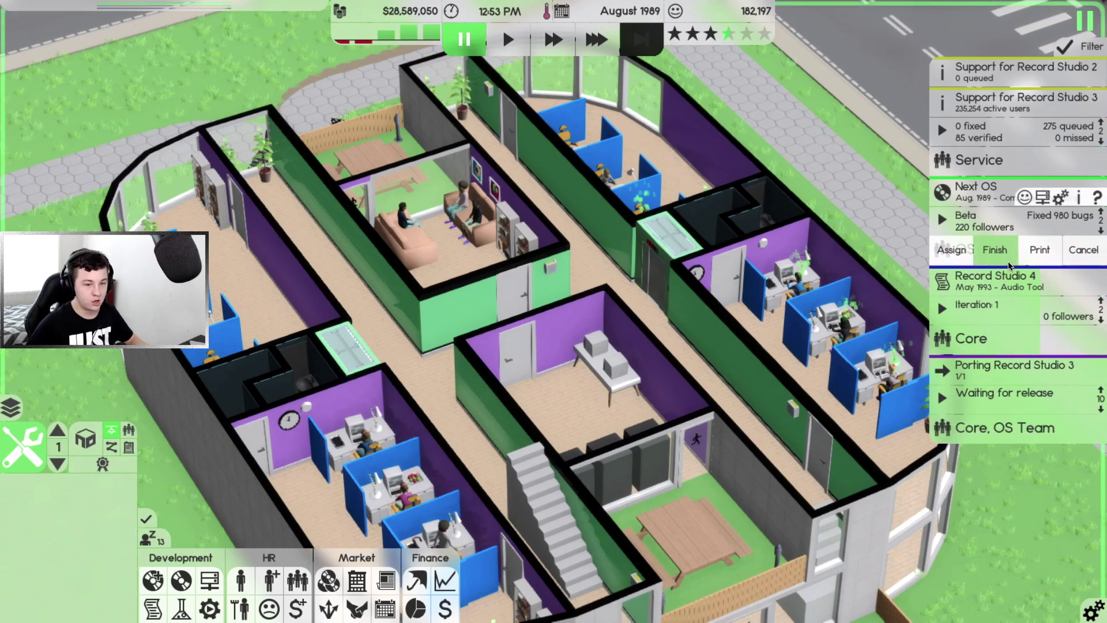
pyautogui.click(996, 251)
pyautogui.click(499, 369)
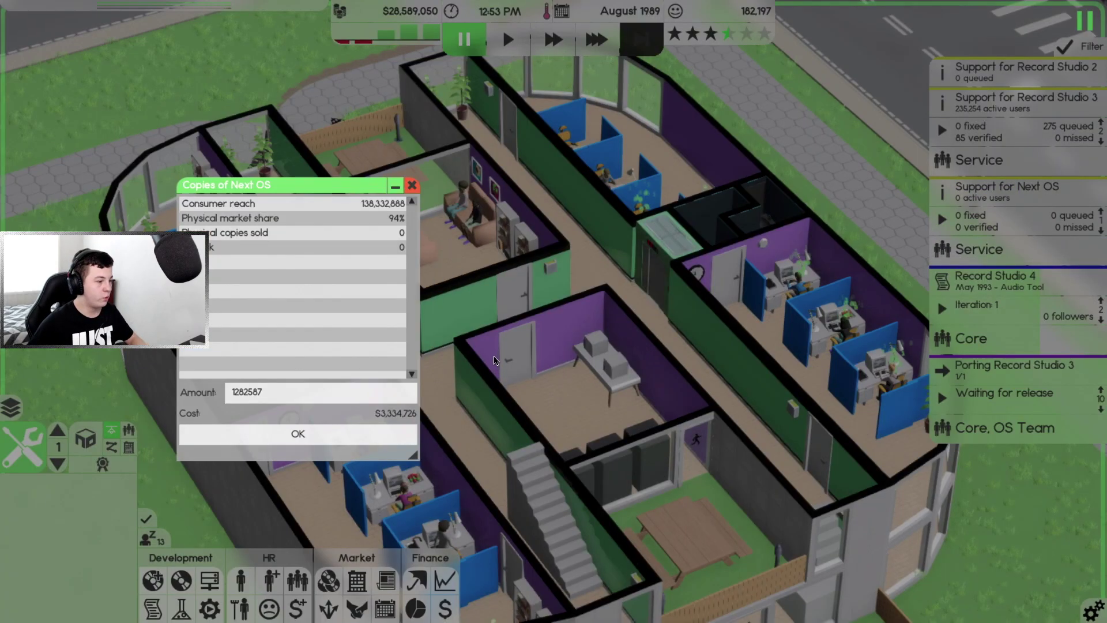
pyautogui.click(314, 390)
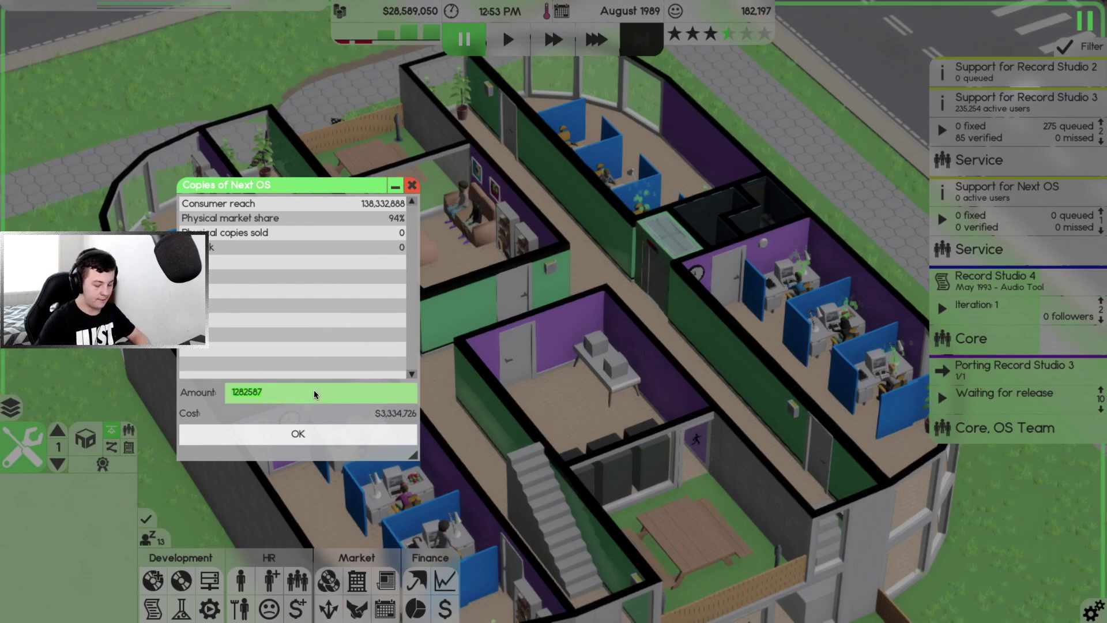
pyautogui.write('3')
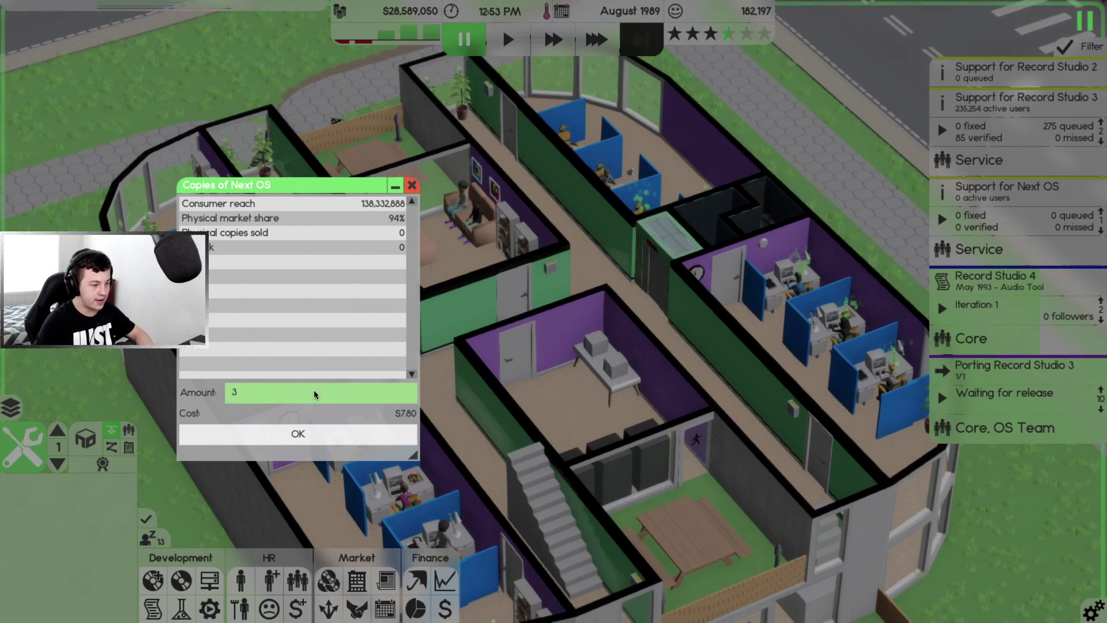
pyautogui.write('000000')
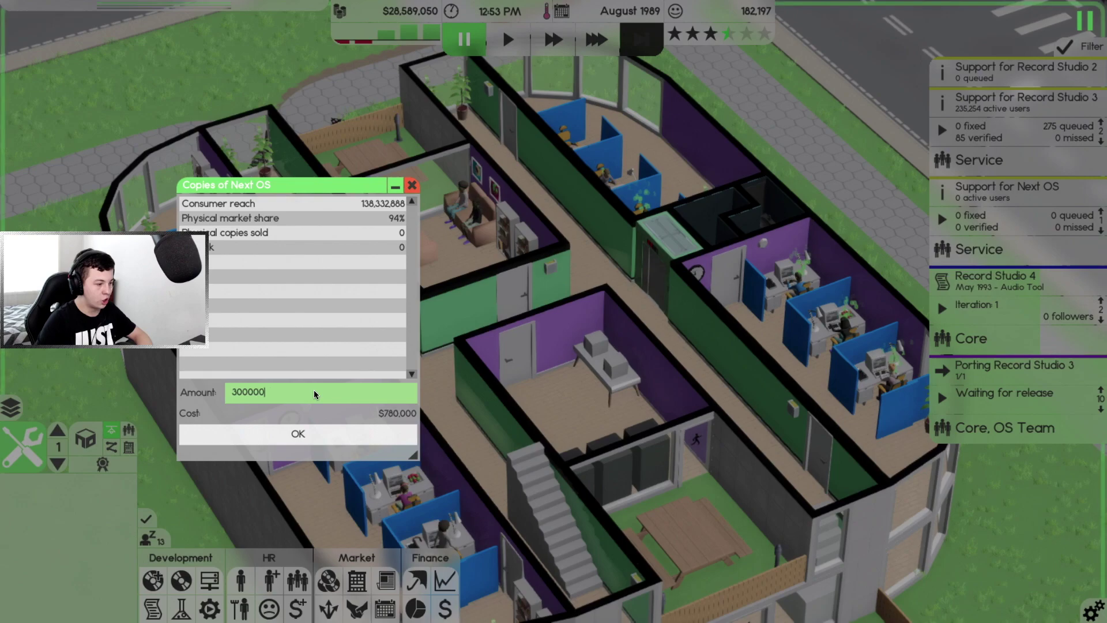
pyautogui.click(310, 439)
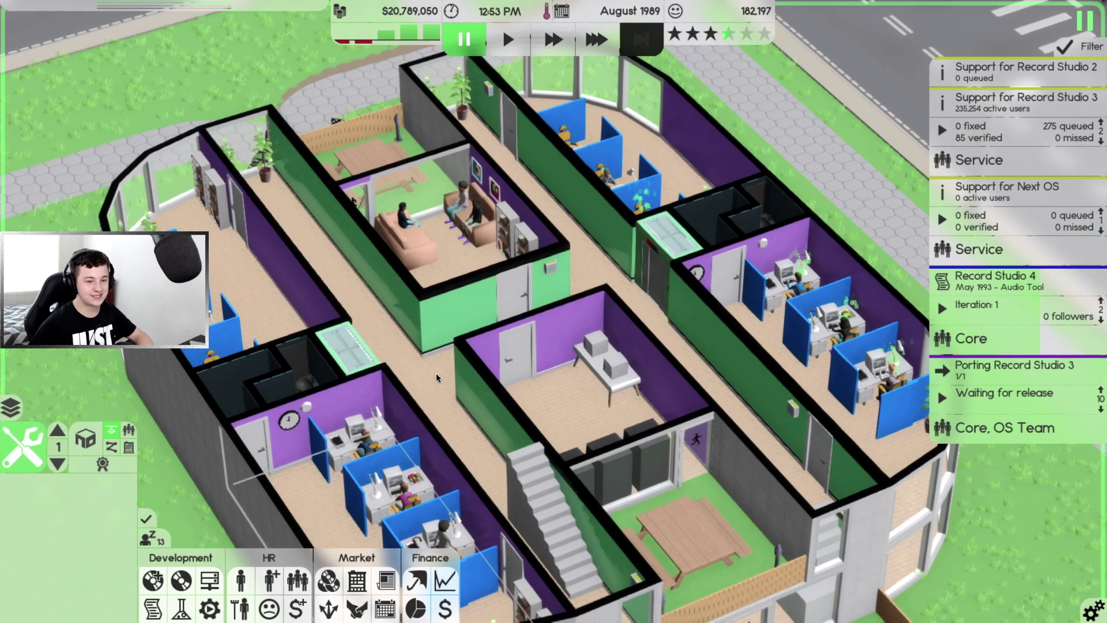
pyautogui.moveTo(1005, 427)
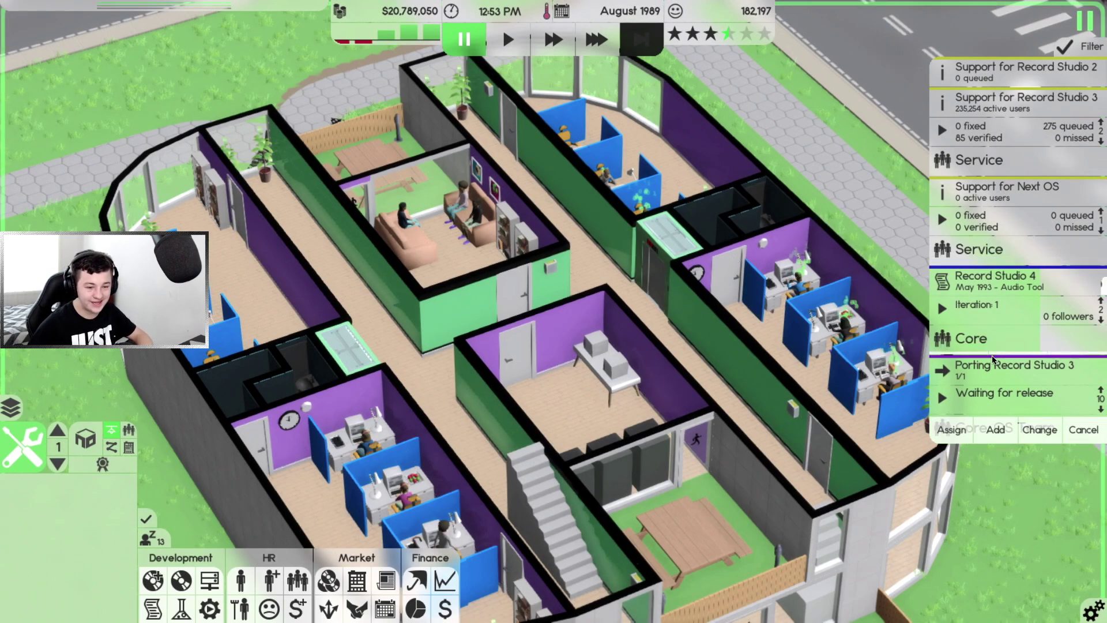
pyautogui.press('3')
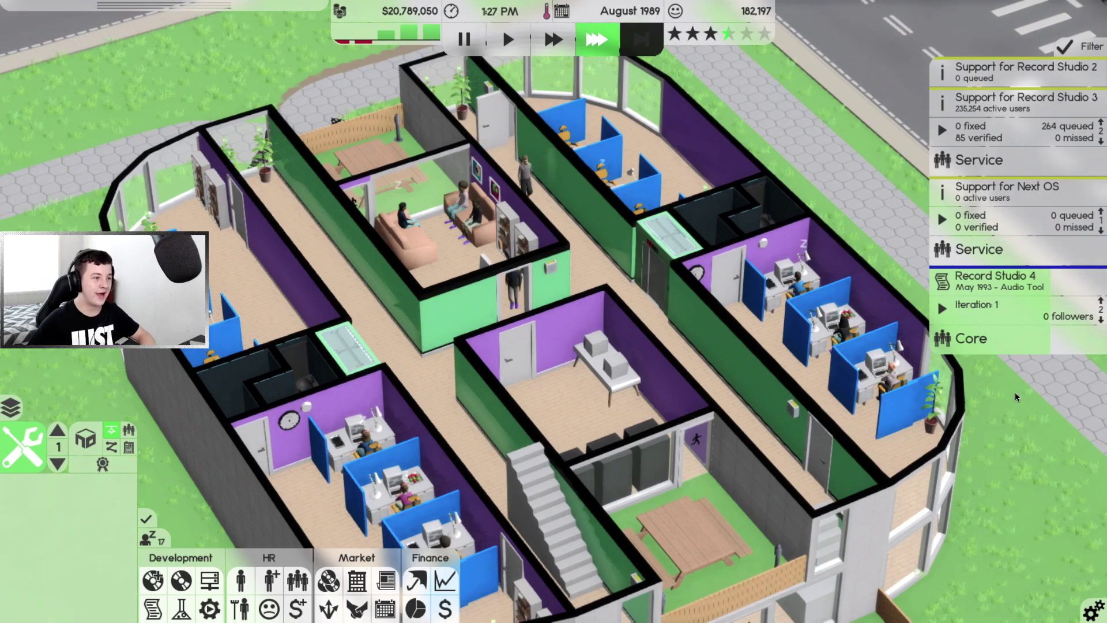
pyautogui.press('1')
# Draft a Next OS 2 sequel built on the Next 1989 framework
pyautogui.click(152, 609)
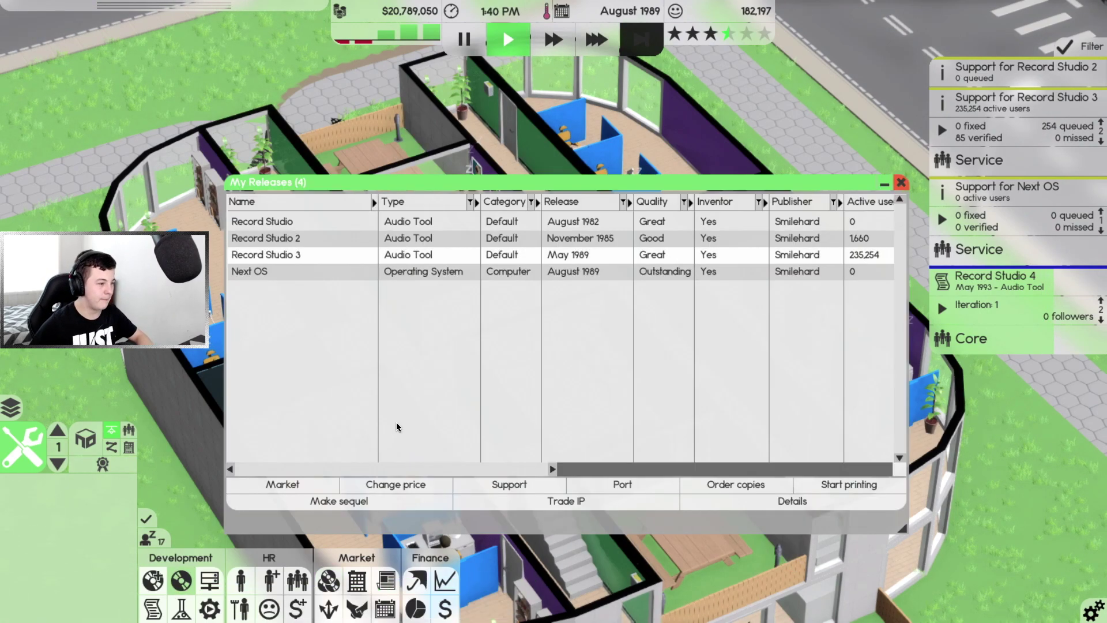
pyautogui.click(469, 273)
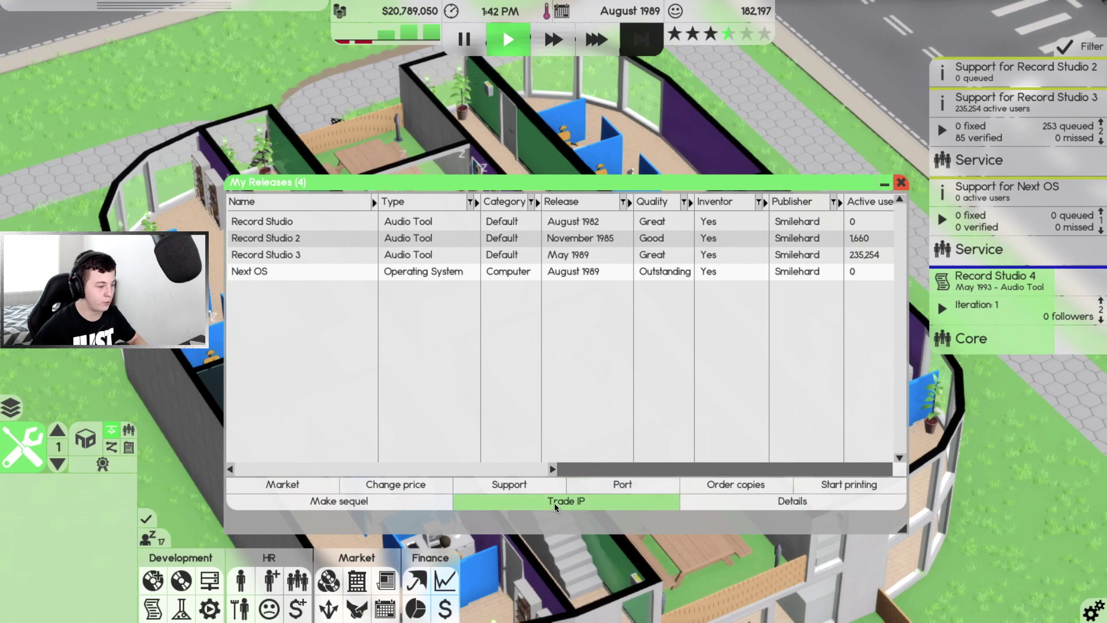
pyautogui.click(300, 500)
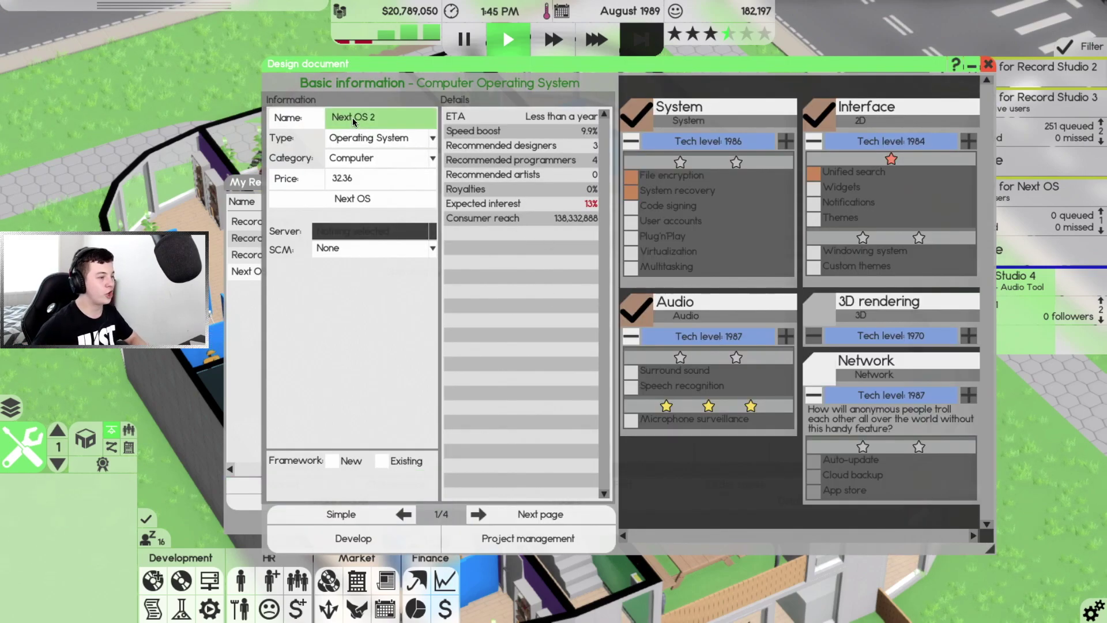
pyautogui.click(381, 461)
pyautogui.click(384, 482)
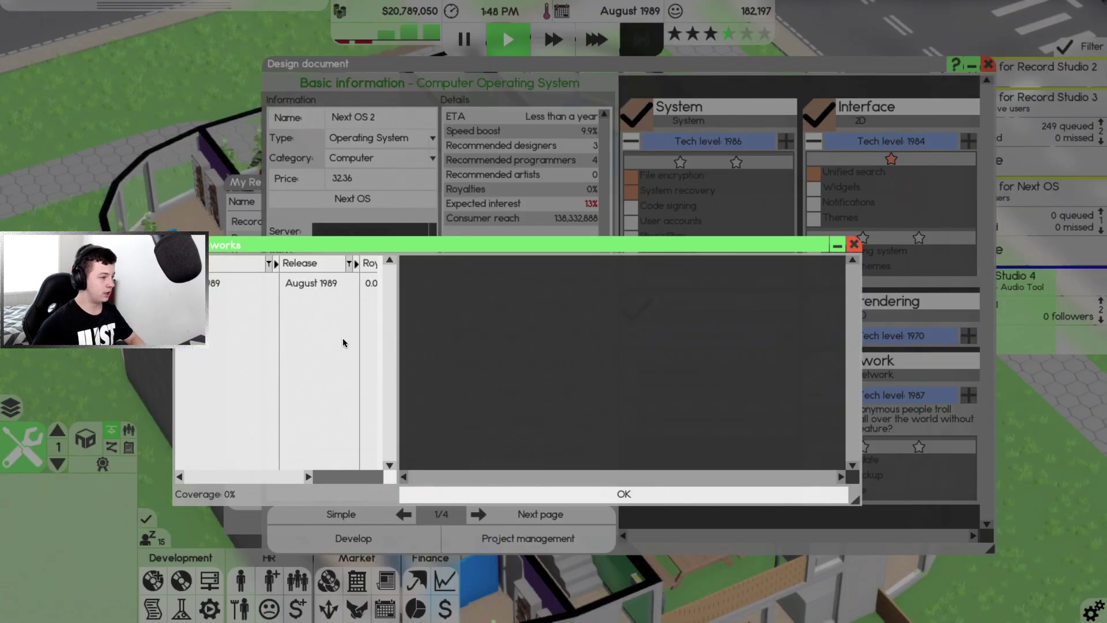
pyautogui.click(300, 292)
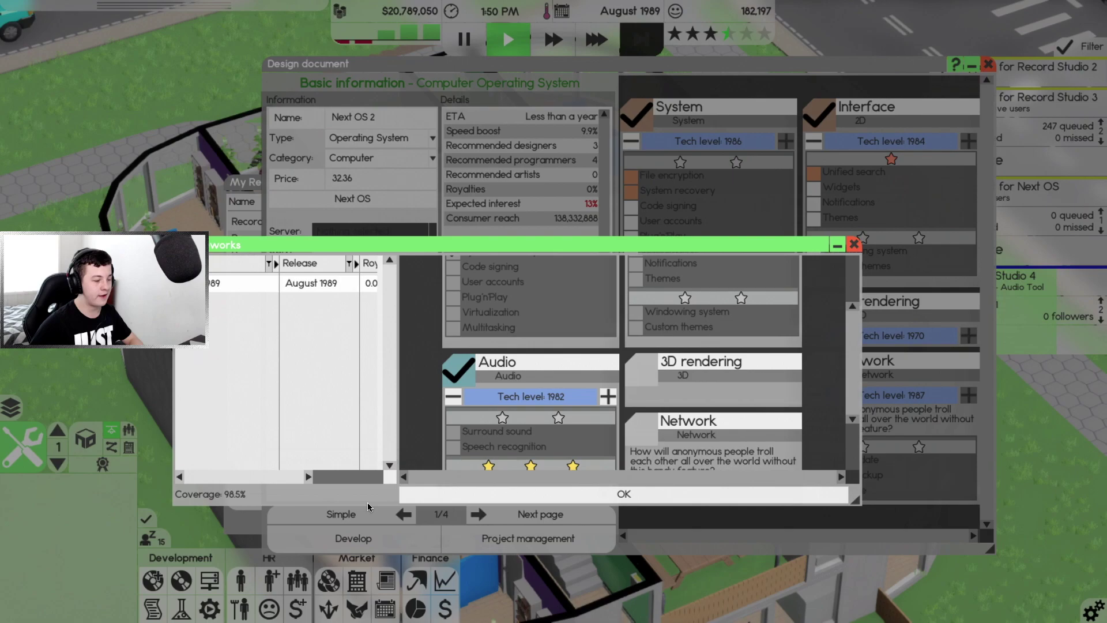
pyautogui.click(437, 494)
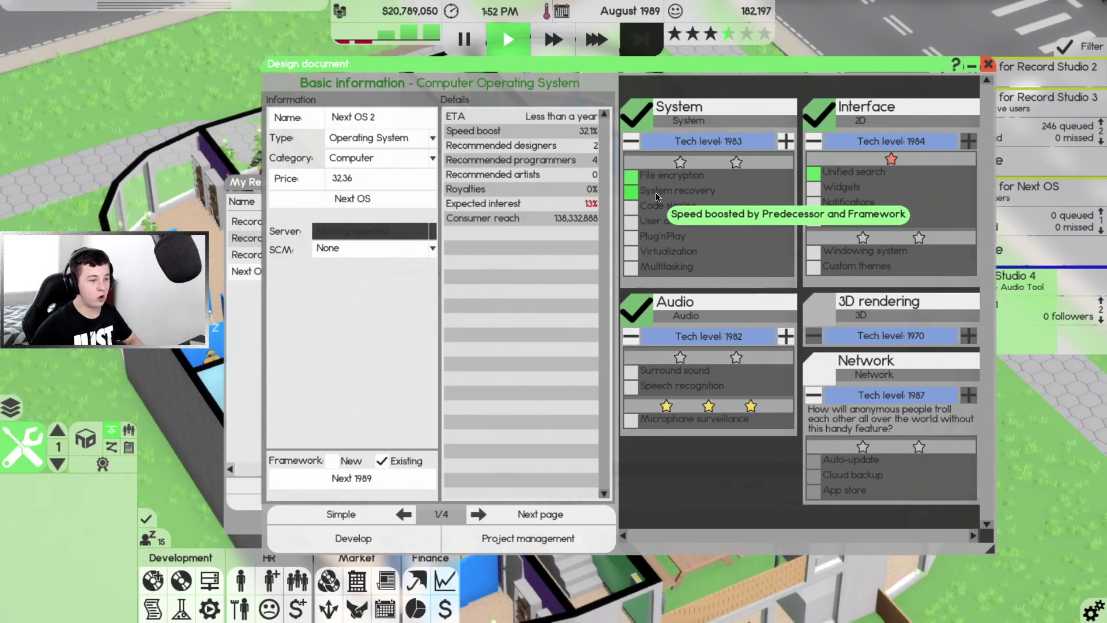
# Add File encryption, System recovery, Unified search and User accounts, leaving Multitasking off
pyautogui.click(630, 176)
pyautogui.click(855, 176)
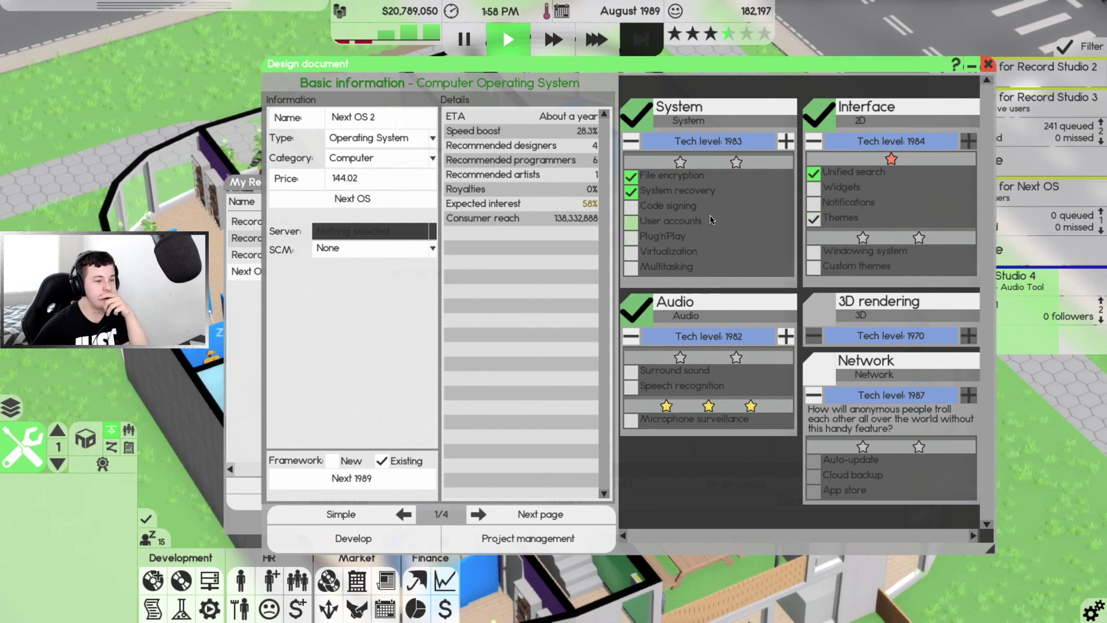
pyautogui.click(631, 220)
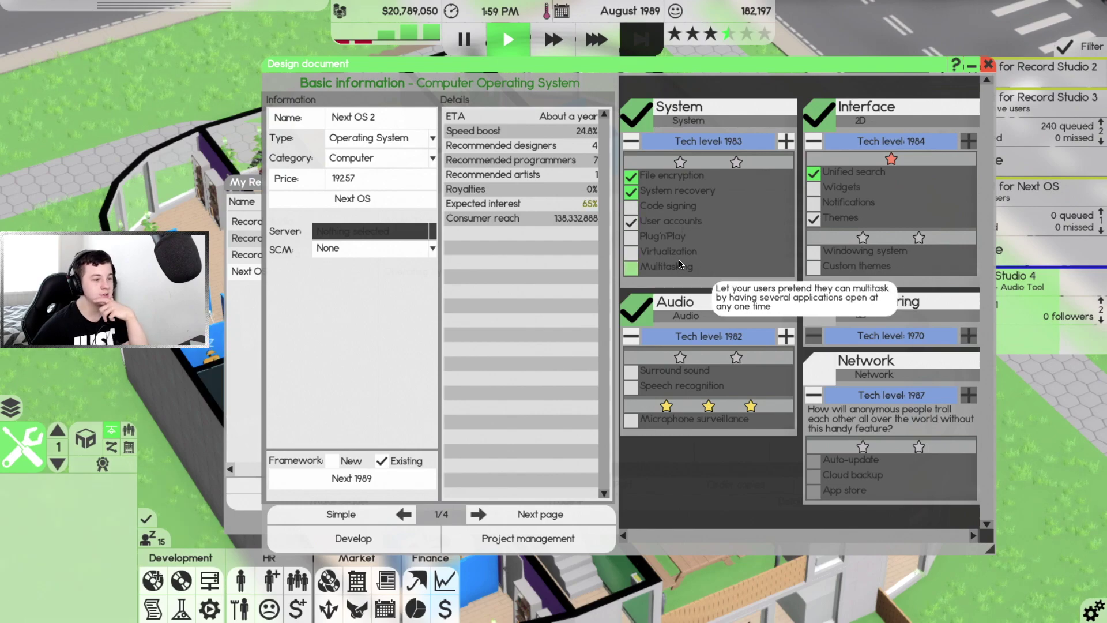
pyautogui.click(631, 236)
pyautogui.click(690, 270)
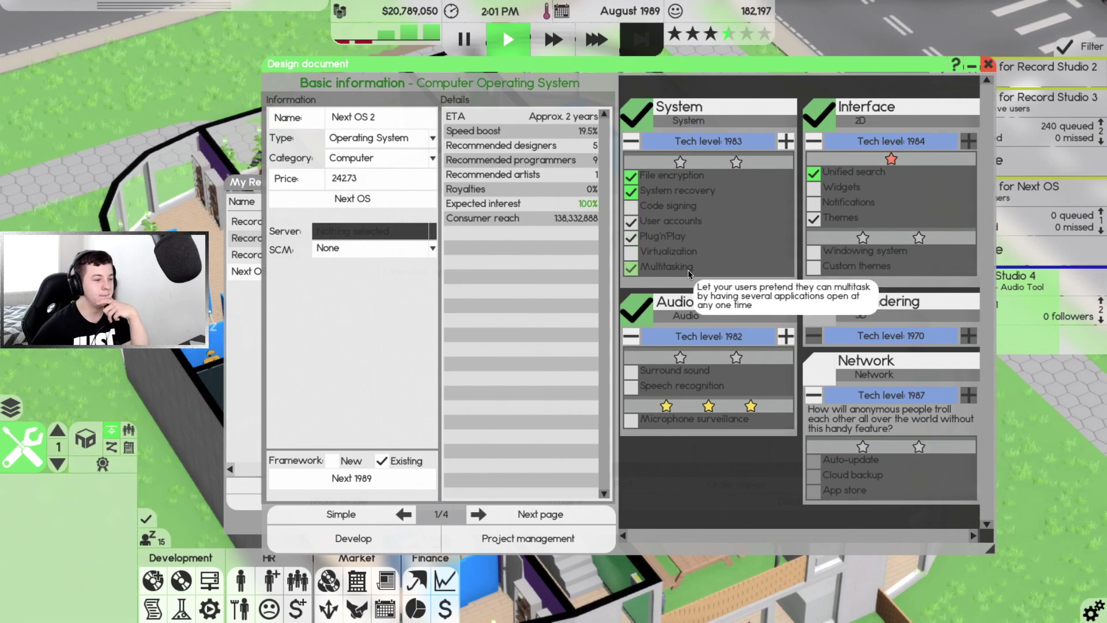
pyautogui.click(671, 261)
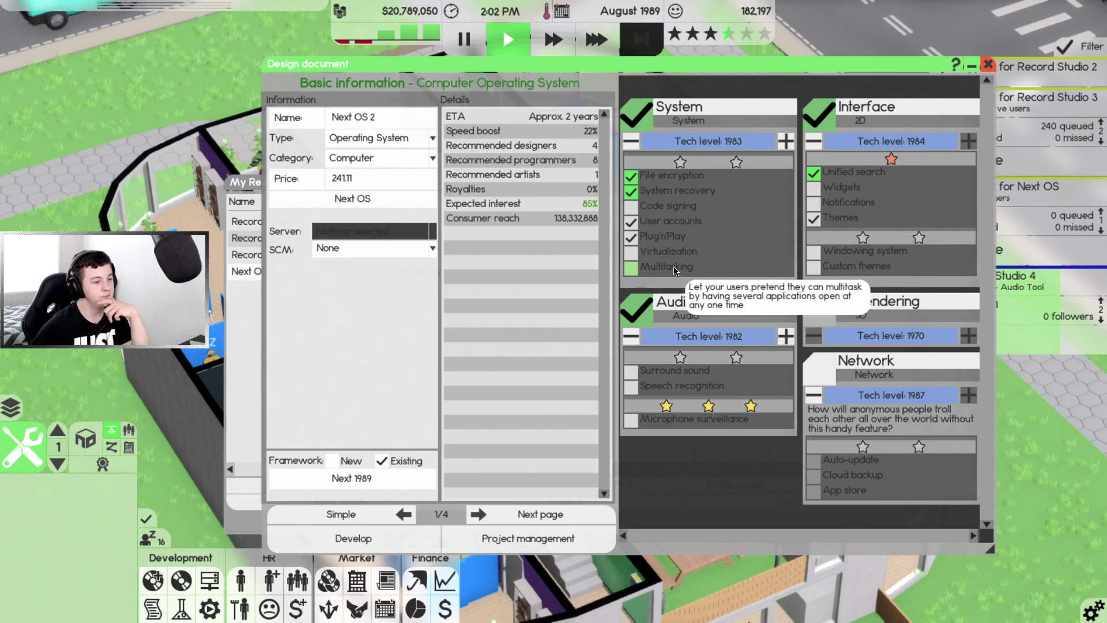
# Raise System tech to 1986 and Audio to 1987, drop Themes, and price it at 260.00
pyautogui.click(785, 141)
pyautogui.click(785, 336)
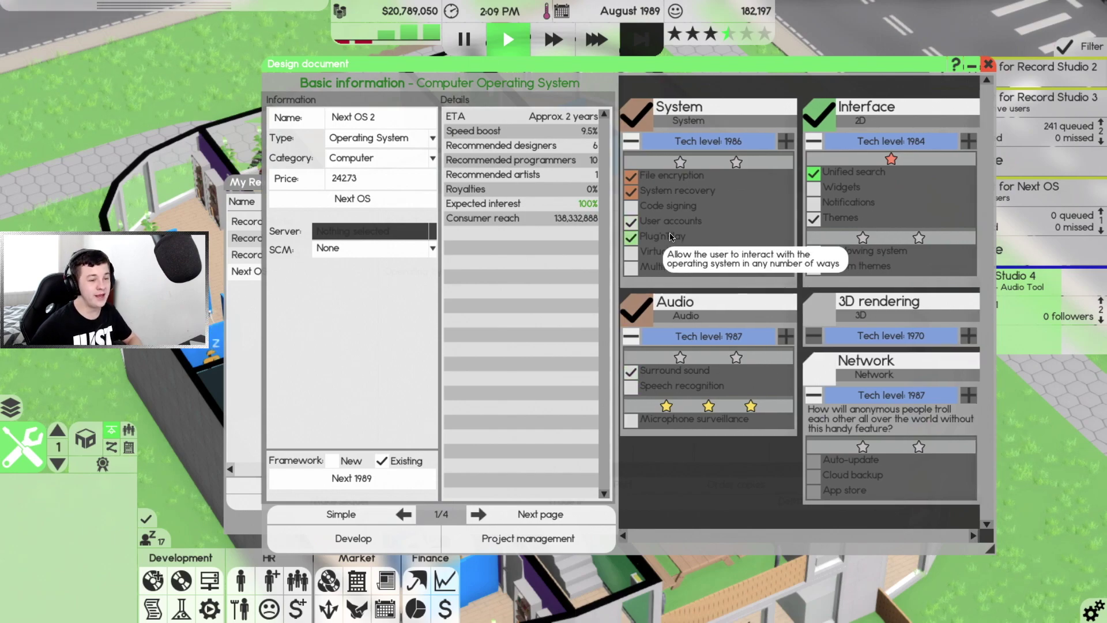
pyautogui.click(815, 219)
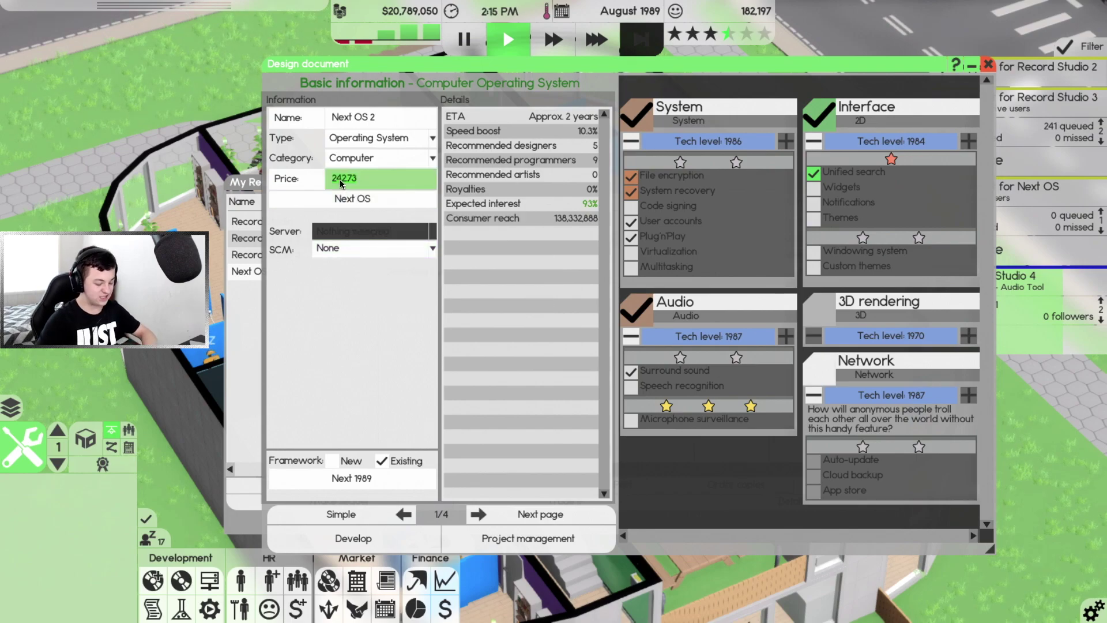
pyautogui.write('25060')
pyautogui.press('Return')
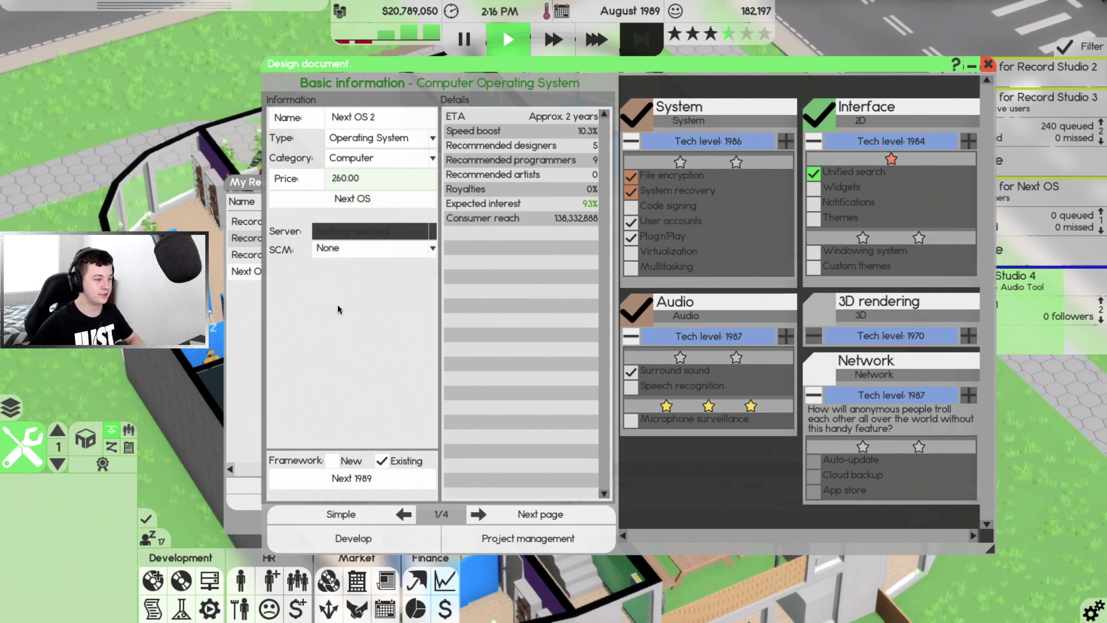
# Shift Next OS 2's market target toward Security for 100% expected interest, reaching the summary
pyautogui.click(515, 511)
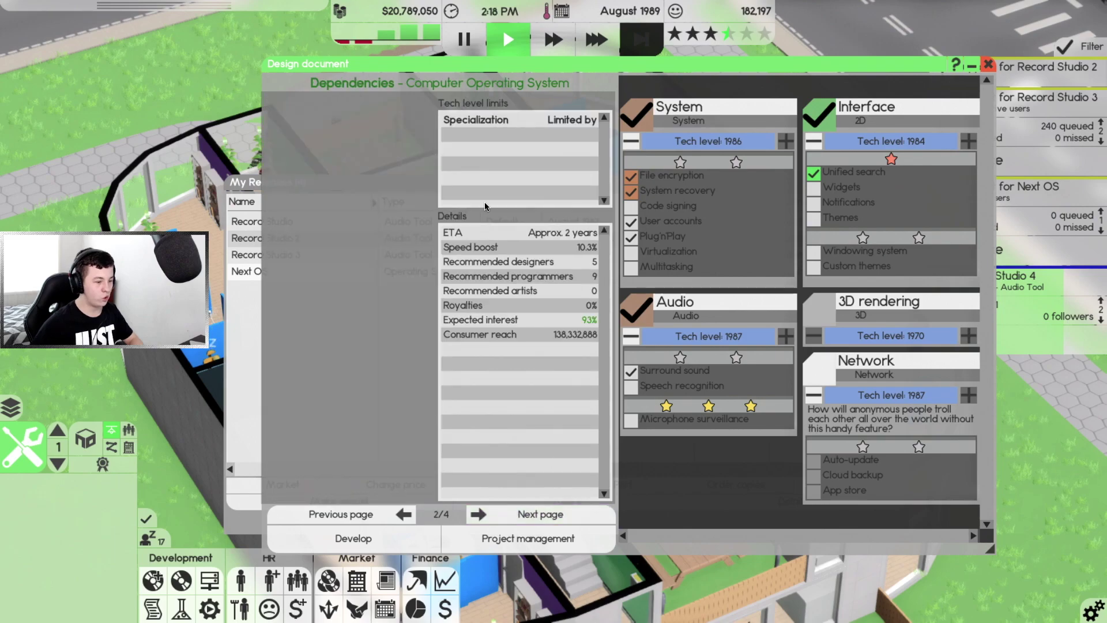
pyautogui.click(516, 510)
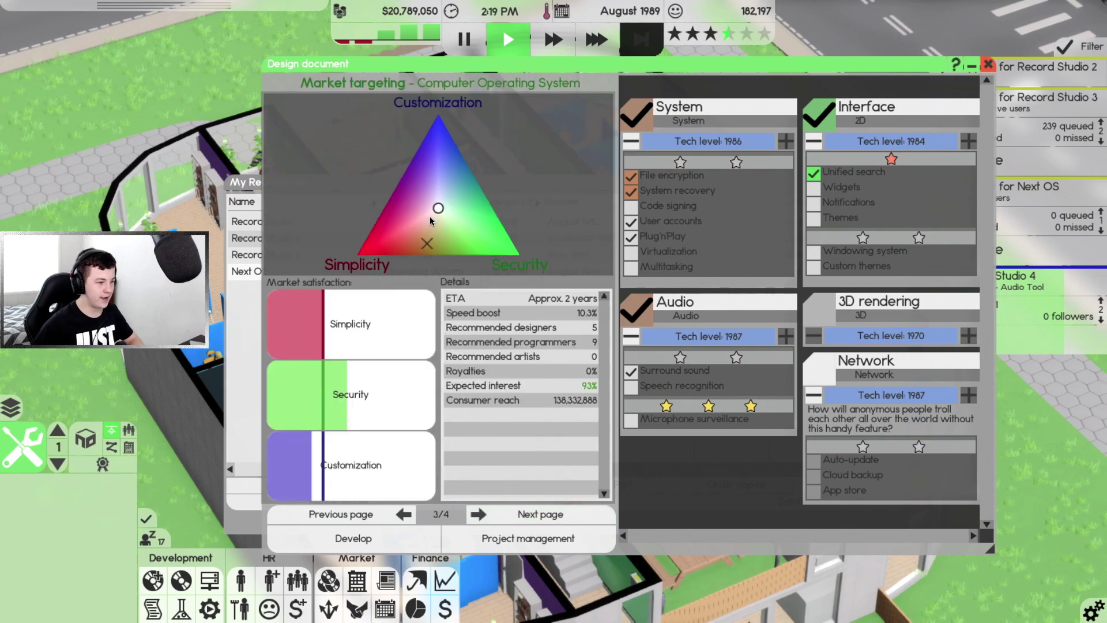
pyautogui.moveTo(430, 217)
pyautogui.mouseDown()
pyautogui.moveTo(436, 251)
pyautogui.moveTo(444, 220)
pyautogui.mouseUp()
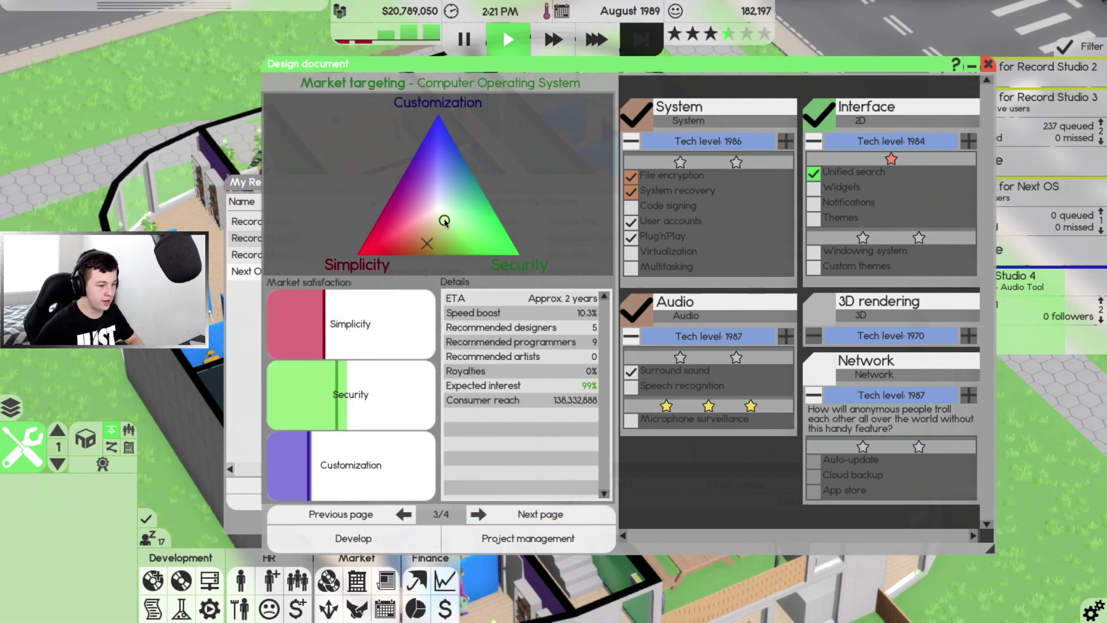
pyautogui.click(526, 513)
# Make OS Team the design team and clear Core from the development teams
pyautogui.click(550, 417)
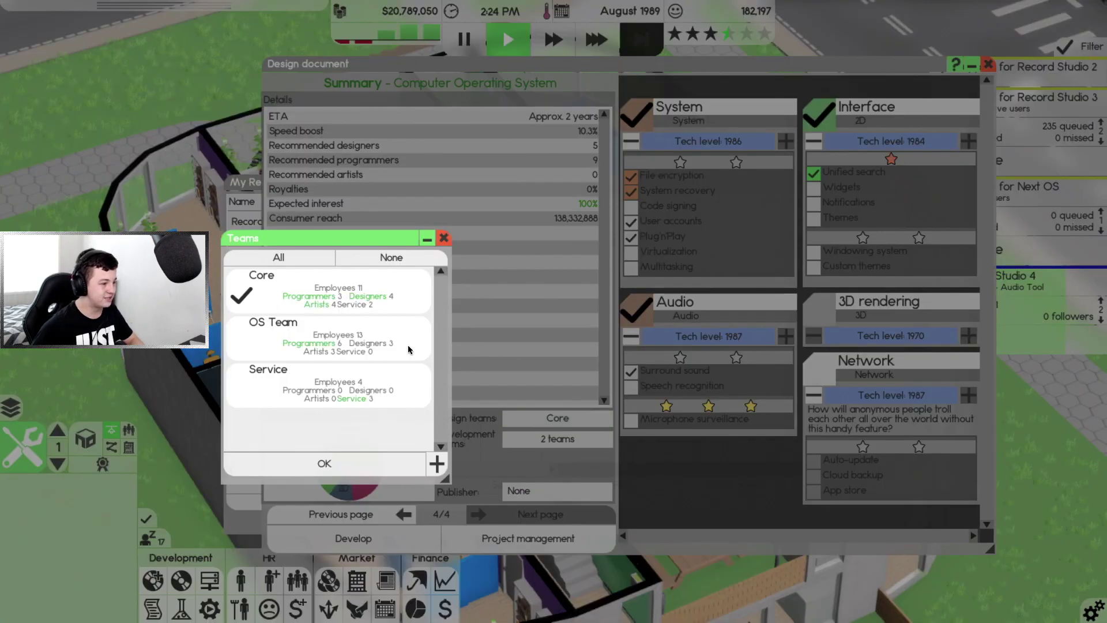
pyautogui.click(408, 349)
pyautogui.click(390, 464)
pyautogui.click(526, 433)
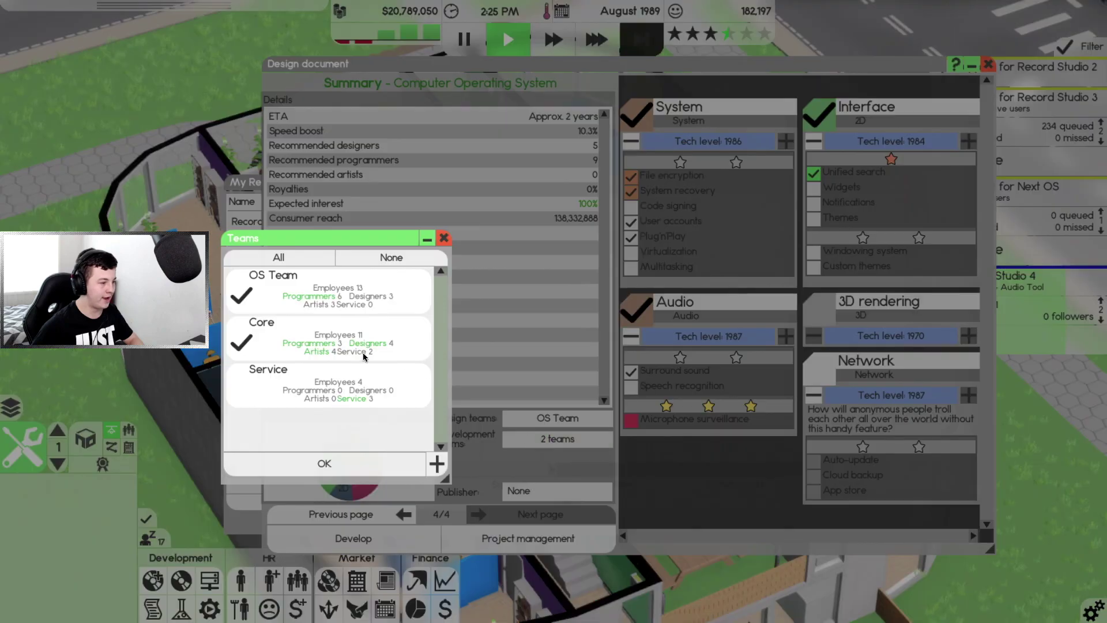
pyautogui.click(364, 351)
pyautogui.click(328, 298)
pyautogui.click(375, 466)
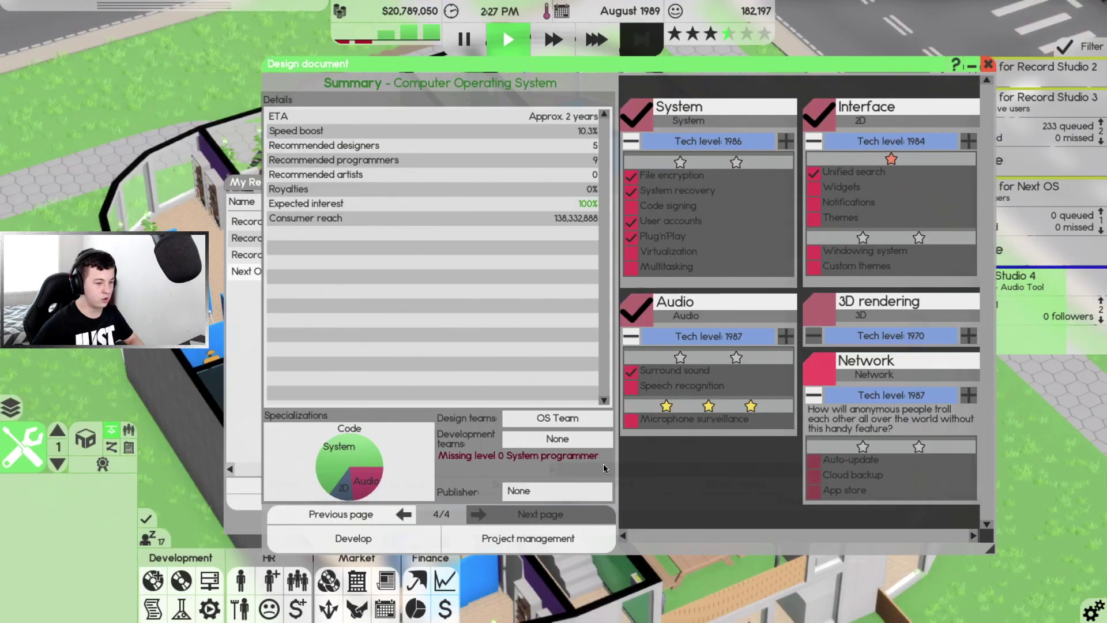
# Set OS Team as the development team and start developing Next OS 2
pyautogui.click(552, 438)
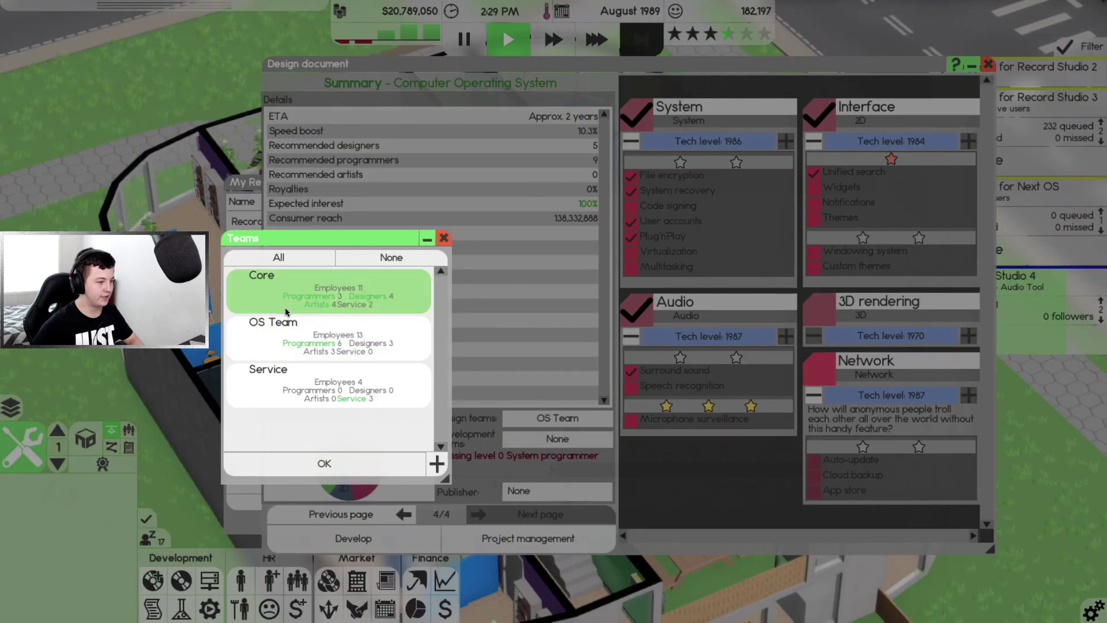
pyautogui.click(329, 342)
pyautogui.click(378, 465)
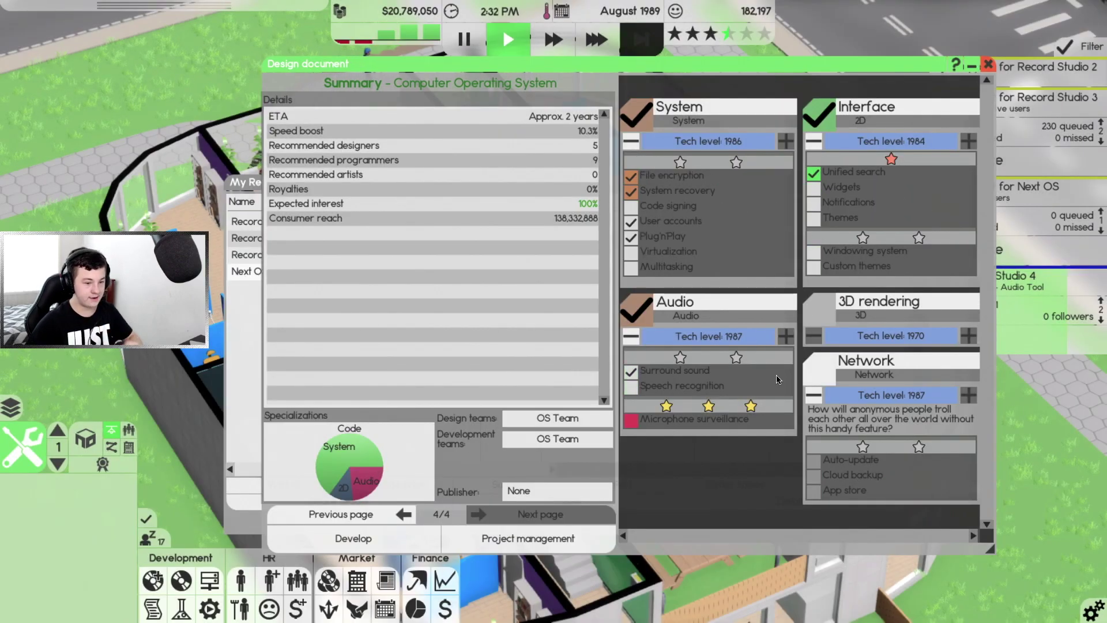
pyautogui.click(418, 537)
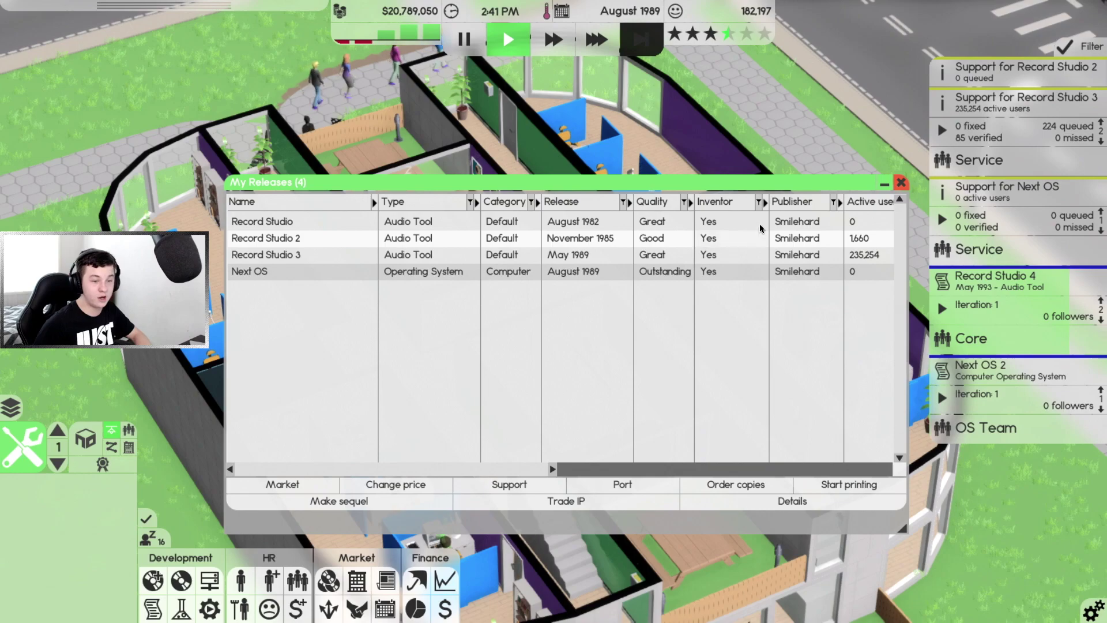
# Run time into September 1989 and read the Software Times review of Next OS
pyautogui.click(886, 184)
pyautogui.press('3')
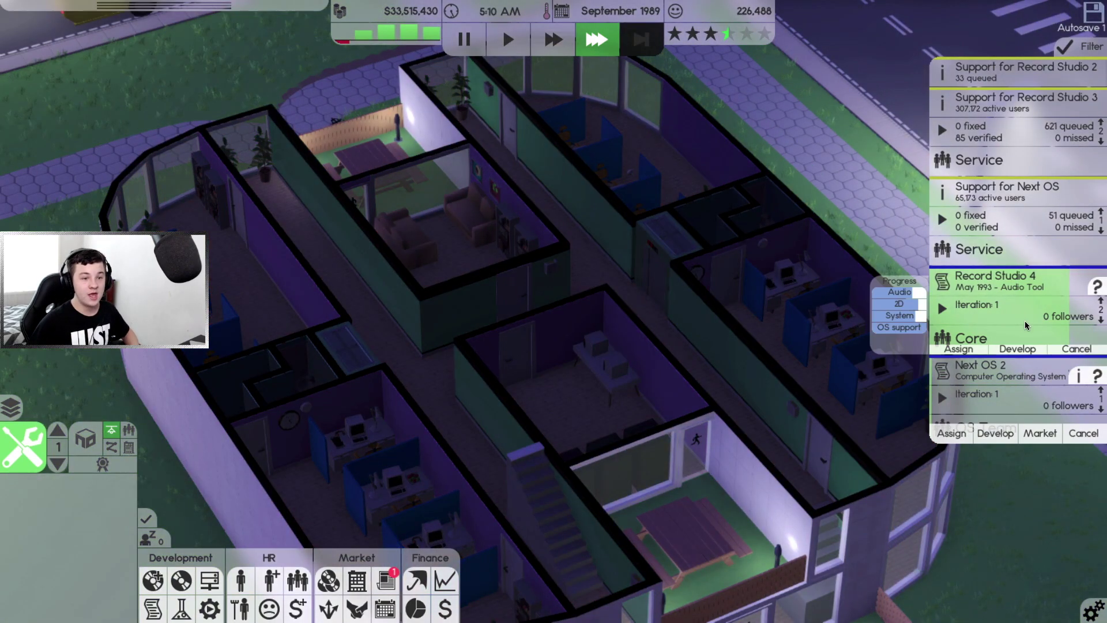
pyautogui.press('1')
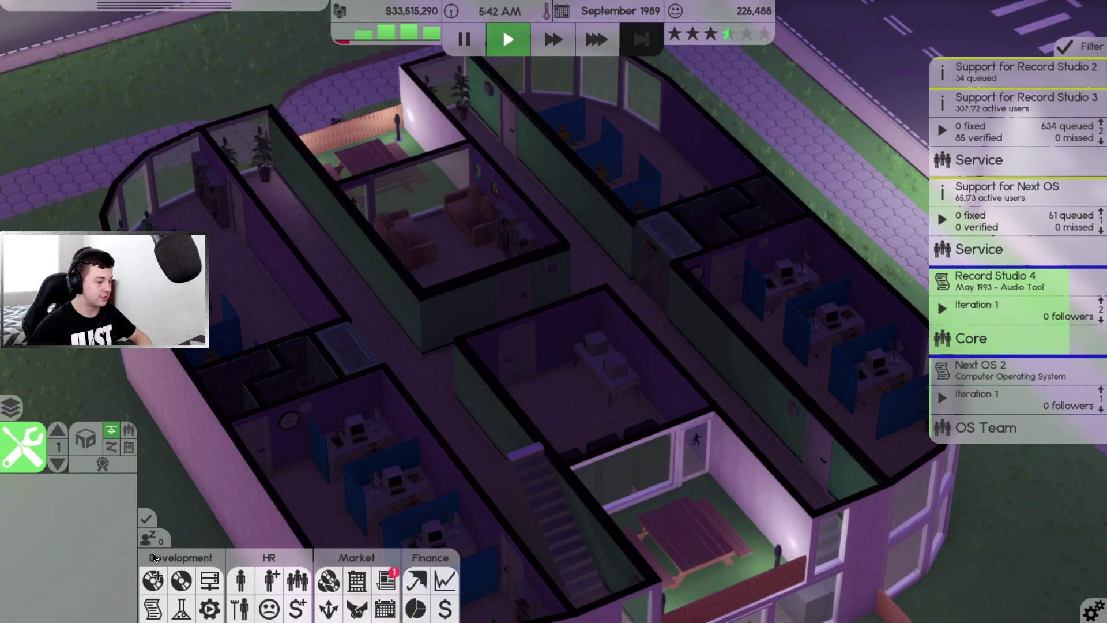
pyautogui.click(386, 581)
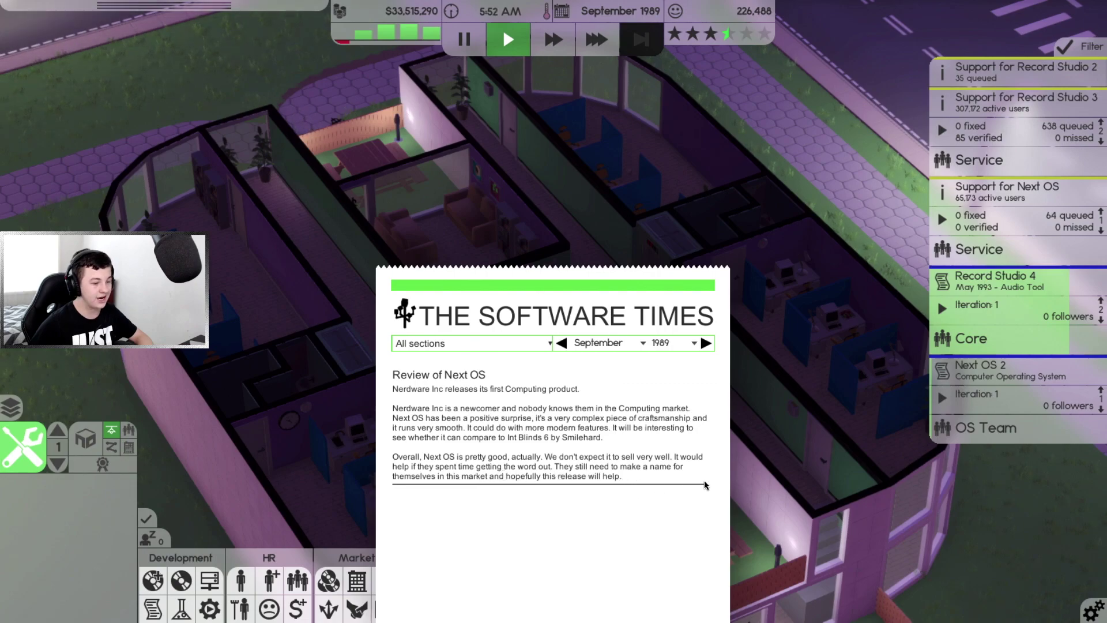
pyautogui.click(1020, 561)
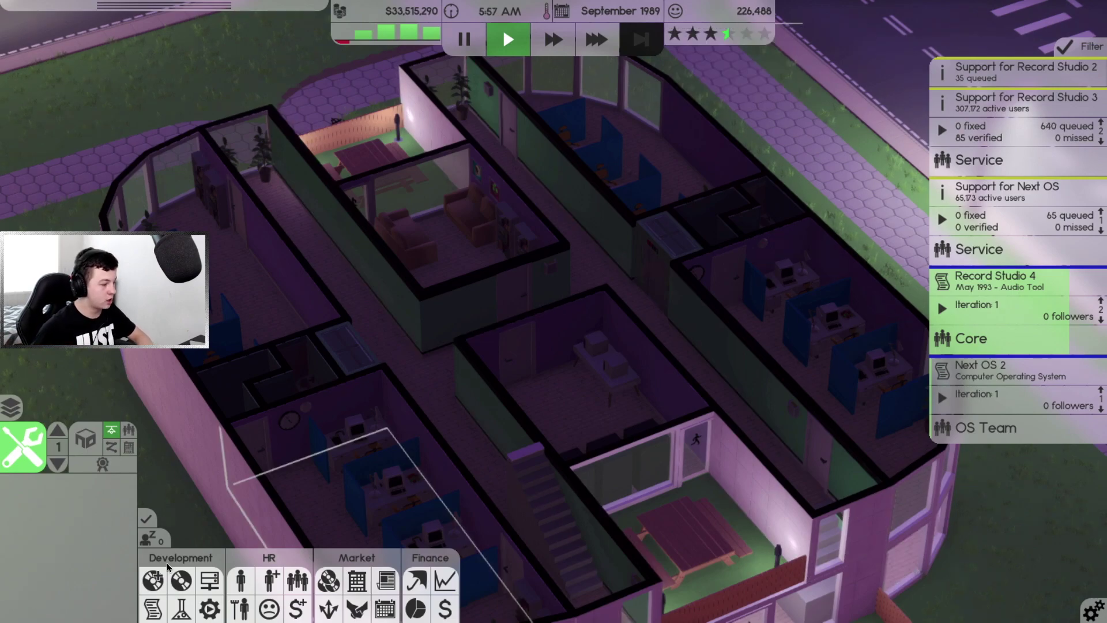
pyautogui.click(387, 580)
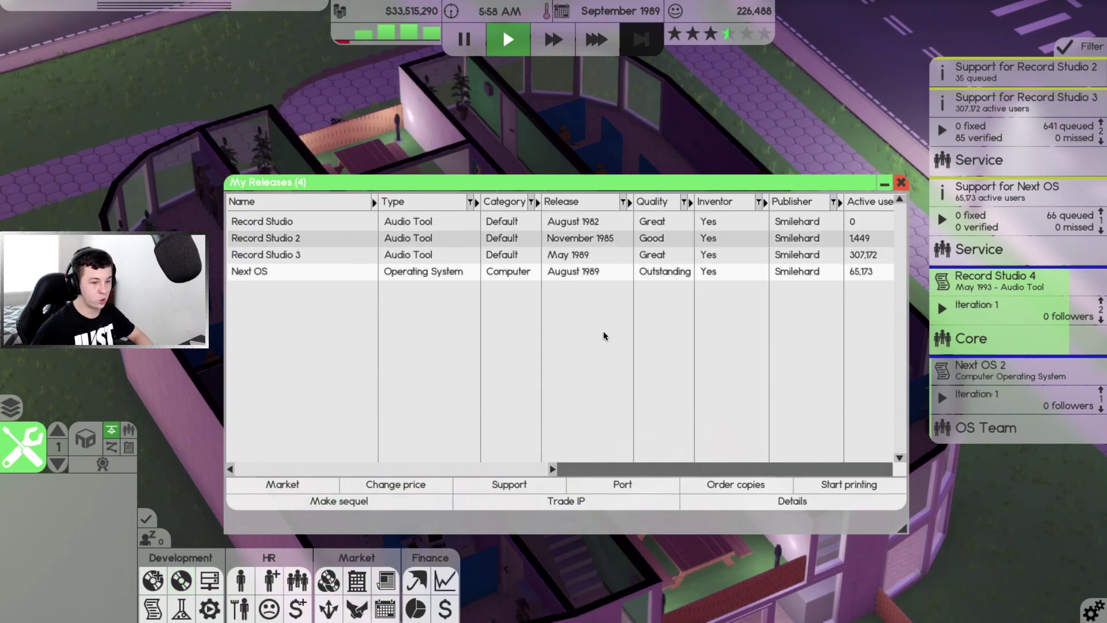
pyautogui.click(777, 498)
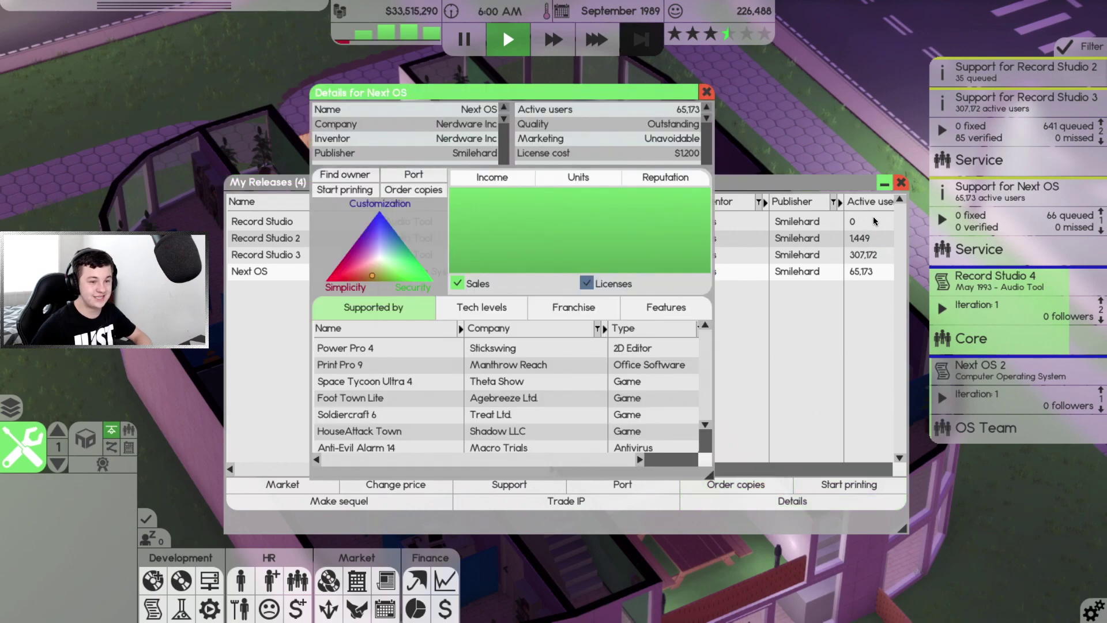
pyautogui.click(905, 180)
pyautogui.moveTo(523, 85); pyautogui.dragTo(605, 110)
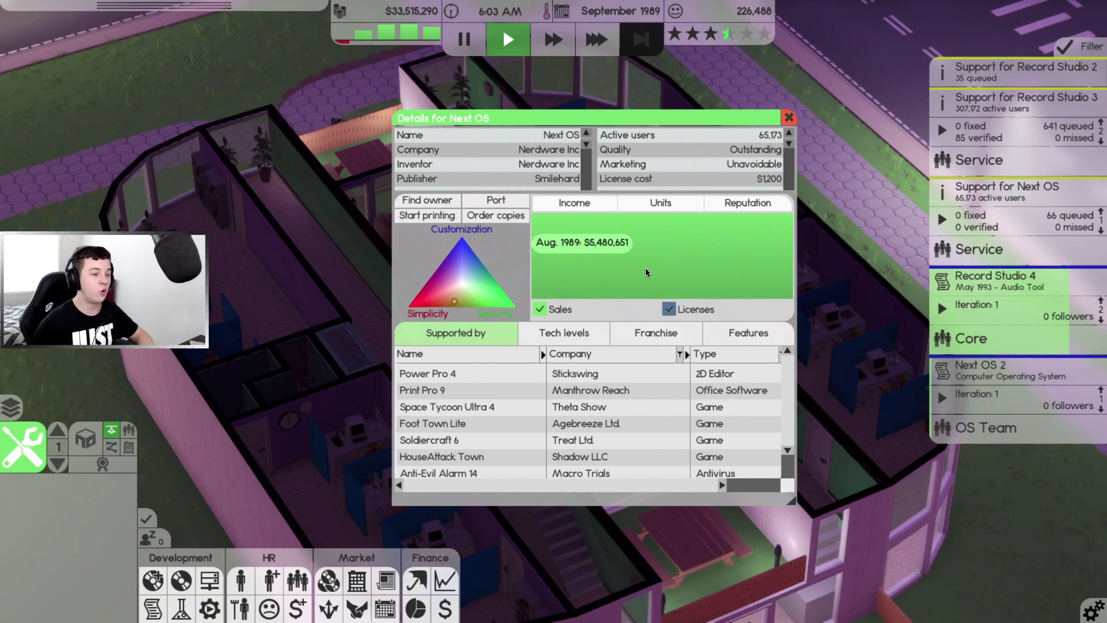
pyautogui.press('3')
pyautogui.moveTo(636, 113); pyautogui.dragTo(635, 150)
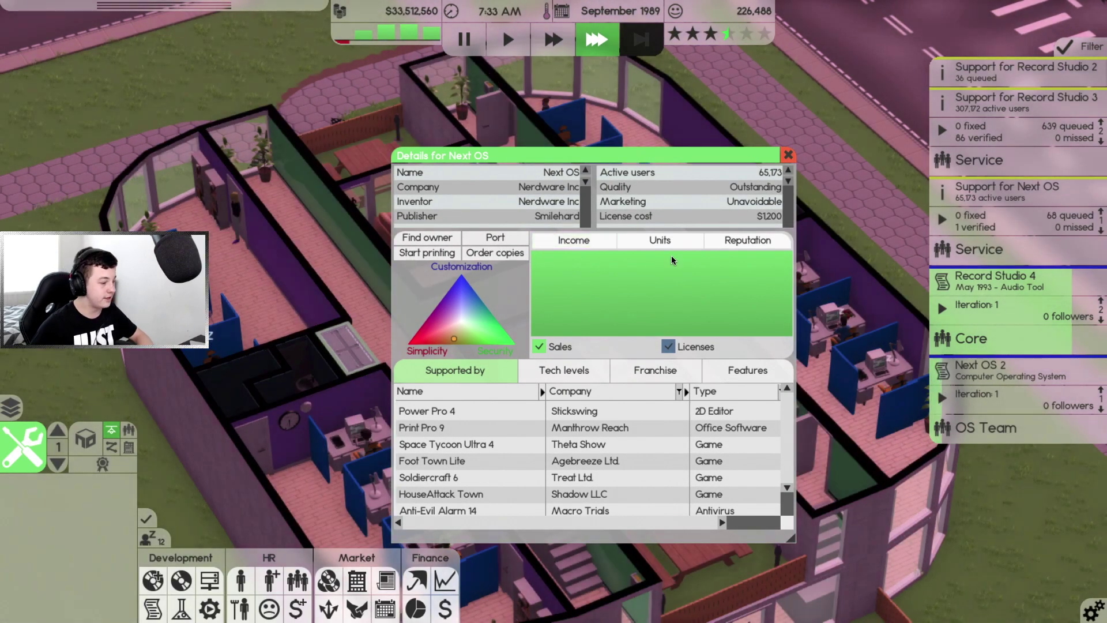
pyautogui.press('r')
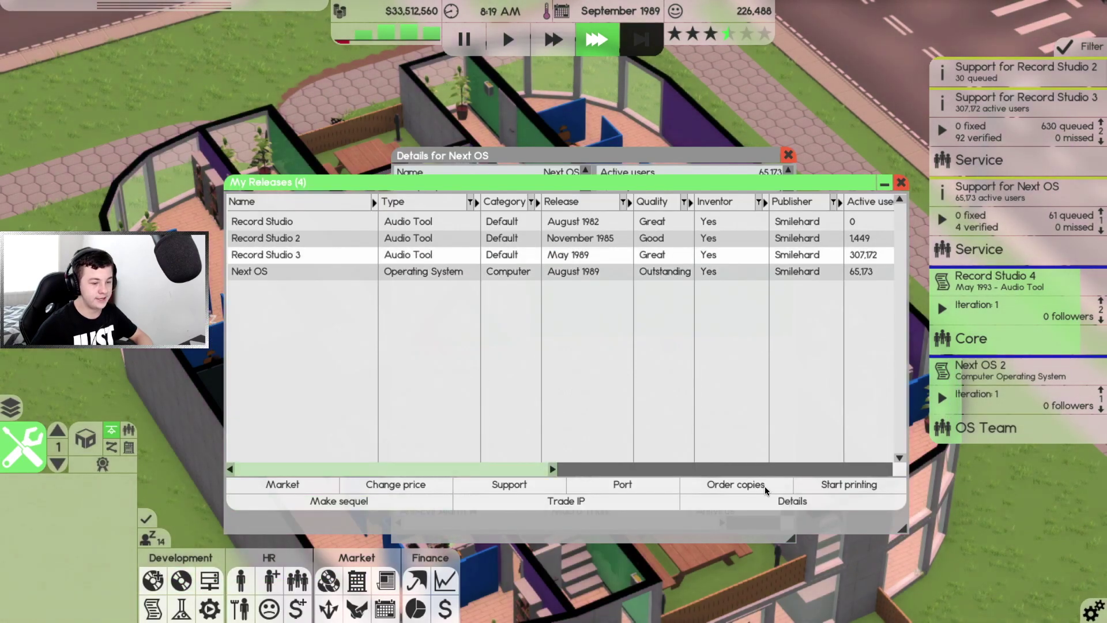
pyautogui.click(762, 502)
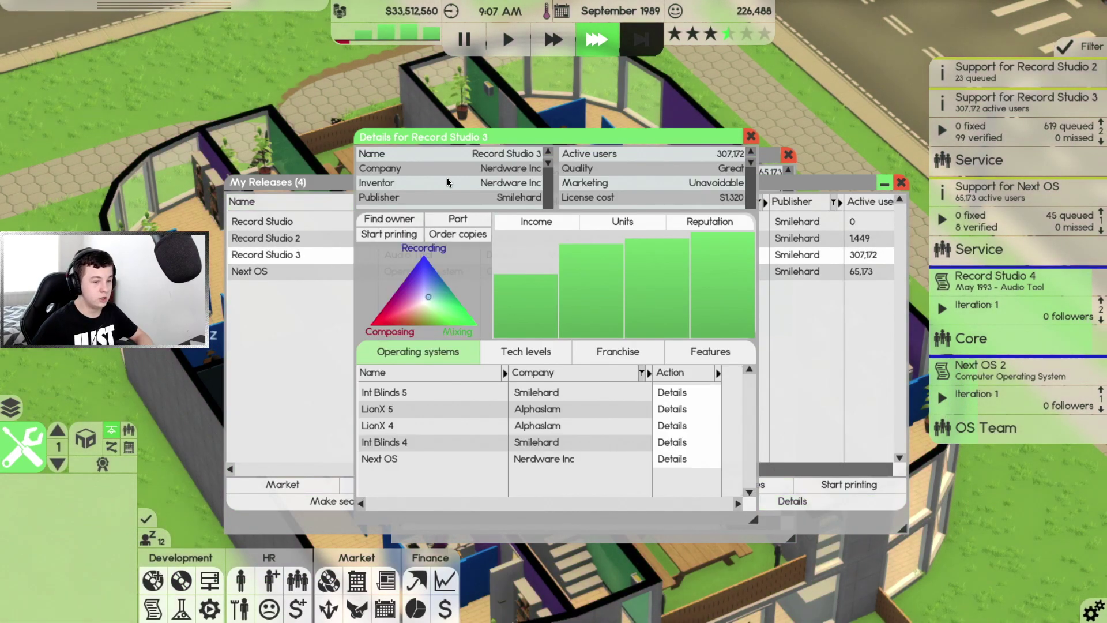
pyautogui.click(901, 182)
pyautogui.moveTo(527, 305)
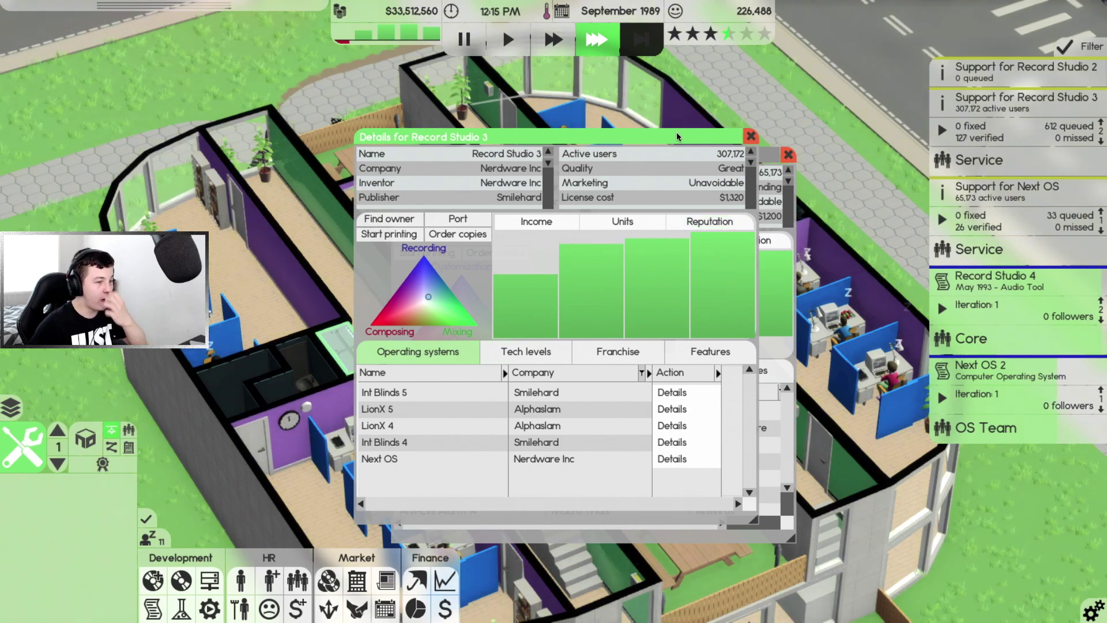
pyautogui.moveTo(676, 132); pyautogui.dragTo(479, 123)
pyautogui.click(551, 126)
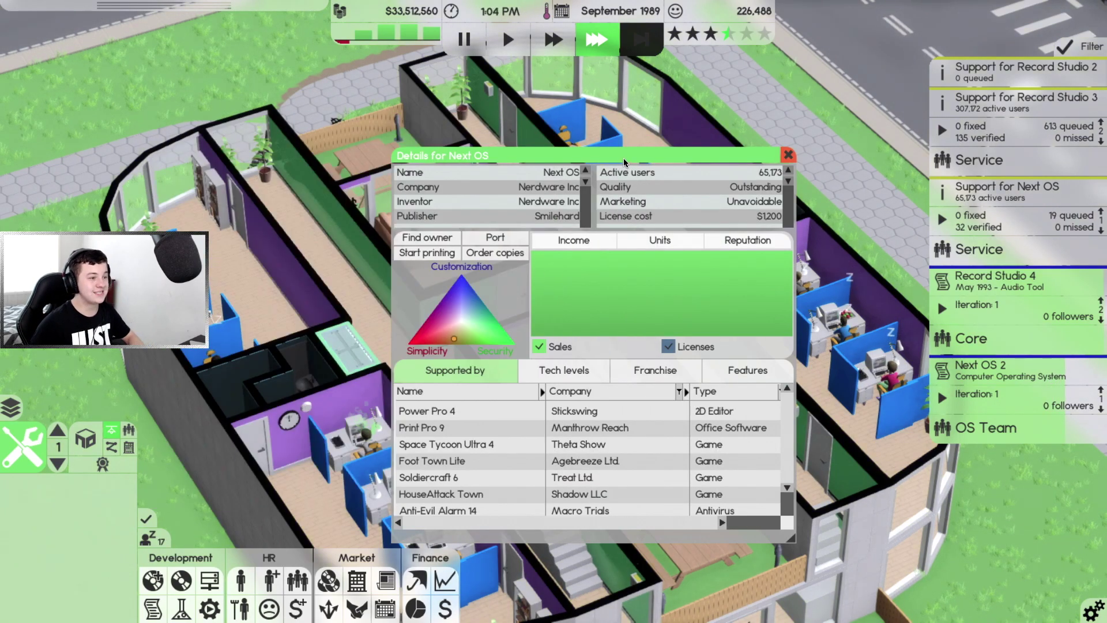
pyautogui.moveTo(625, 159); pyautogui.dragTo(653, 146)
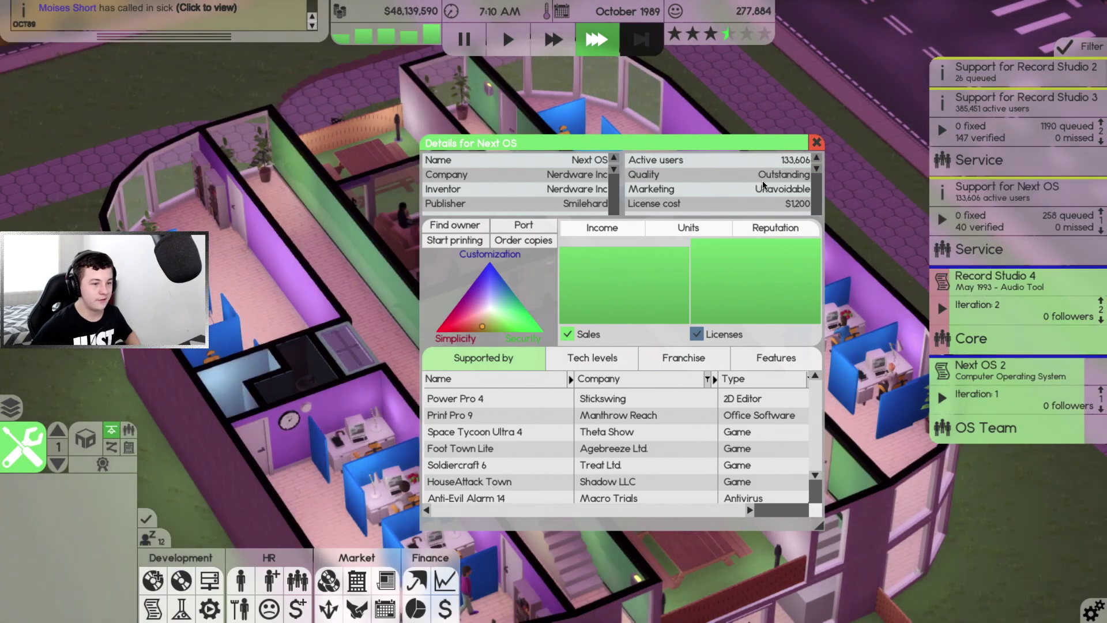
pyautogui.scroll(-1, 779, 182)
pyautogui.scroll(-1, 816, 178)
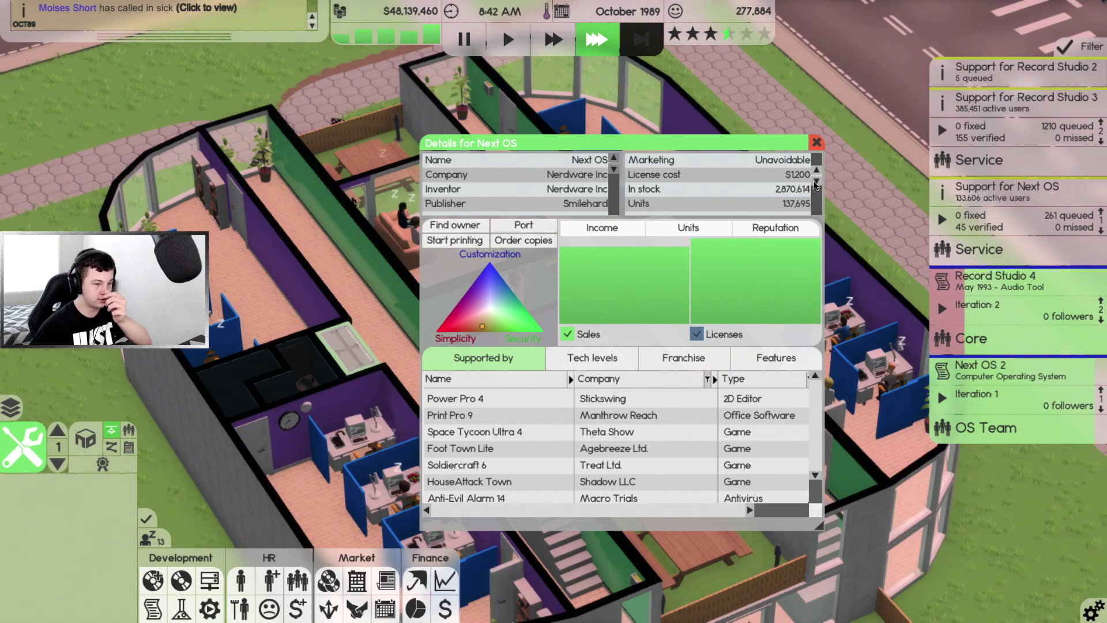
pyautogui.click(815, 181)
pyautogui.click(816, 142)
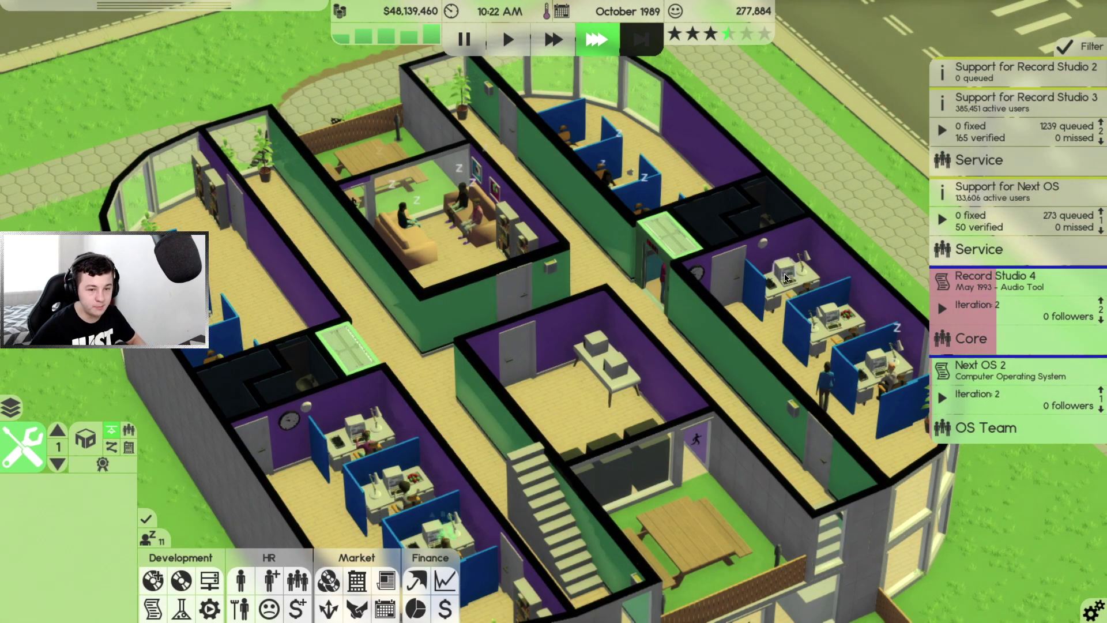
# Cancel support for Record Studio 2 and pause the game
pyautogui.click(1021, 64)
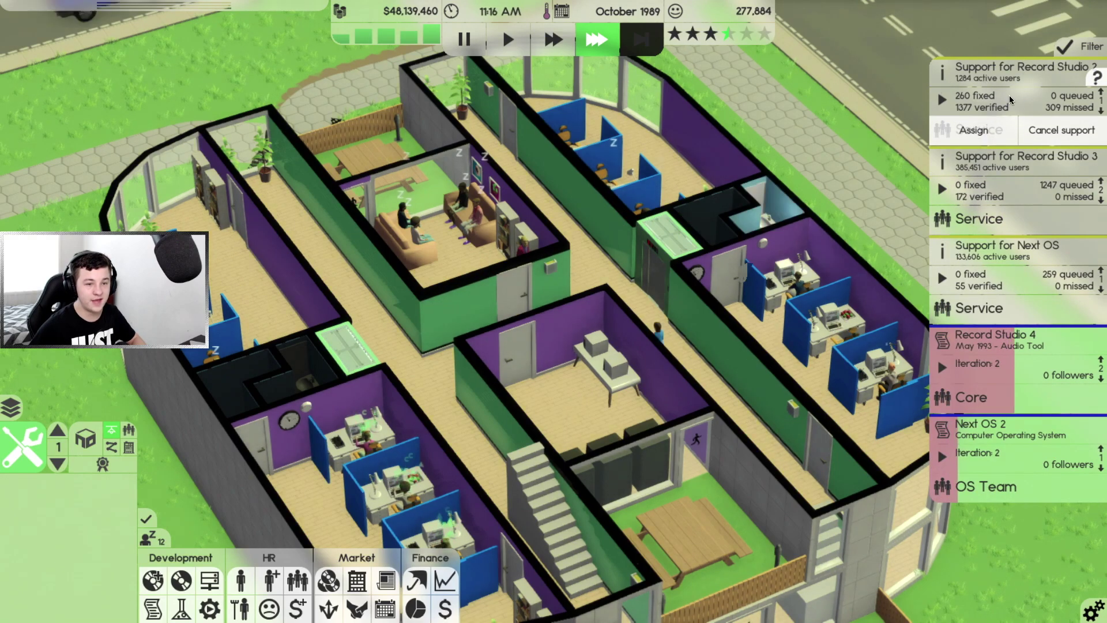
pyautogui.click(1056, 130)
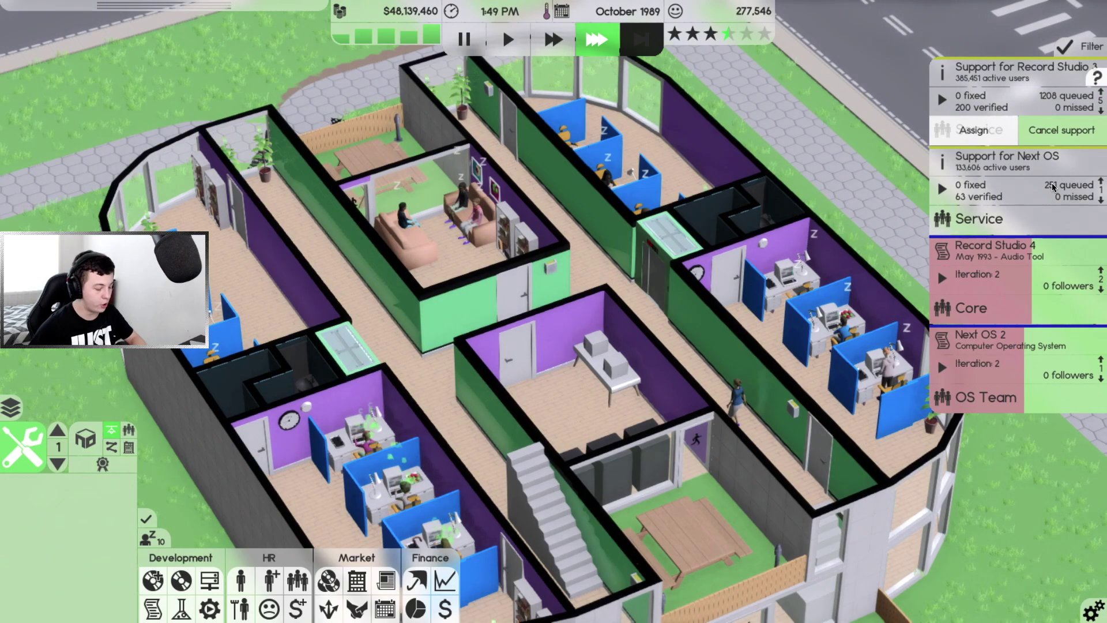
pyautogui.press('space')
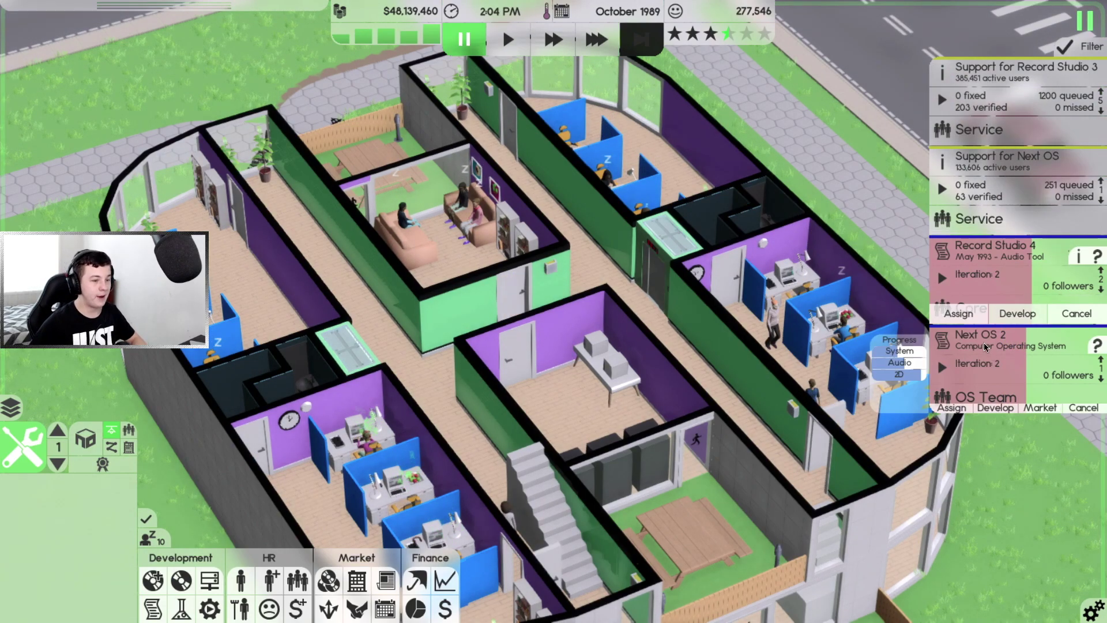
# Lease the empty second-floor room and return to the ground floor
pyautogui.click(998, 258)
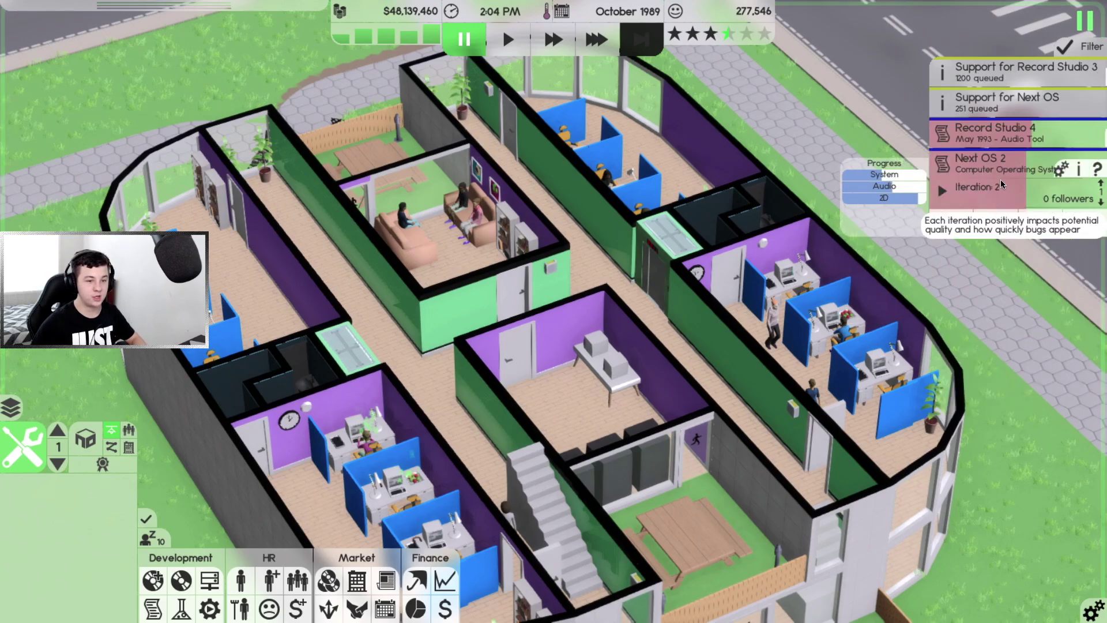
pyautogui.press('pageup')
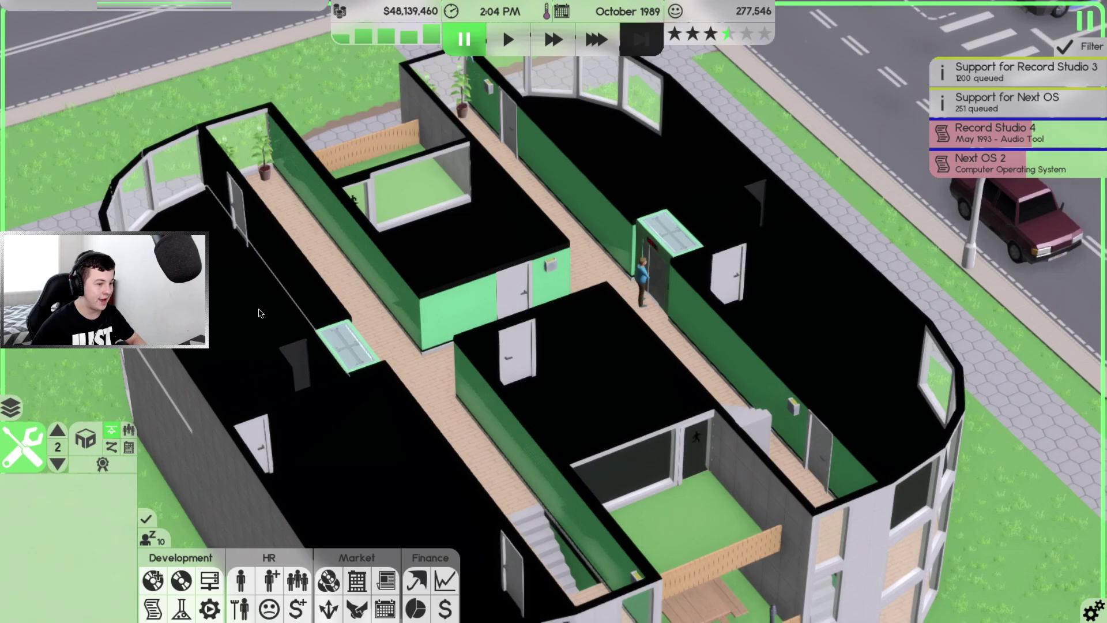
pyautogui.press('s')
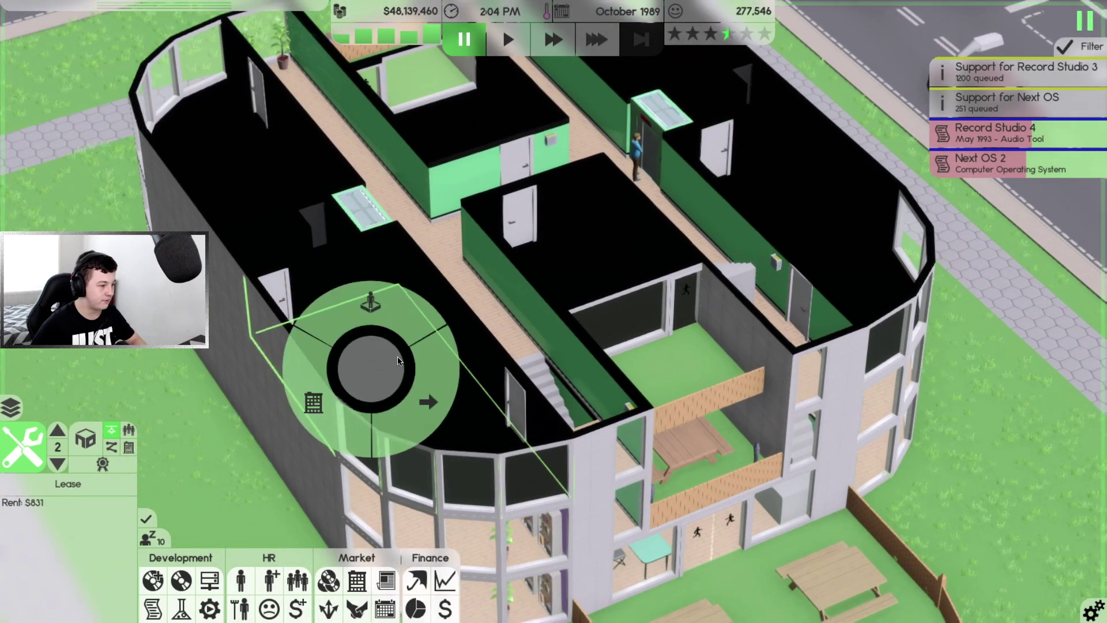
pyautogui.click(105, 485)
pyautogui.press('pagedown')
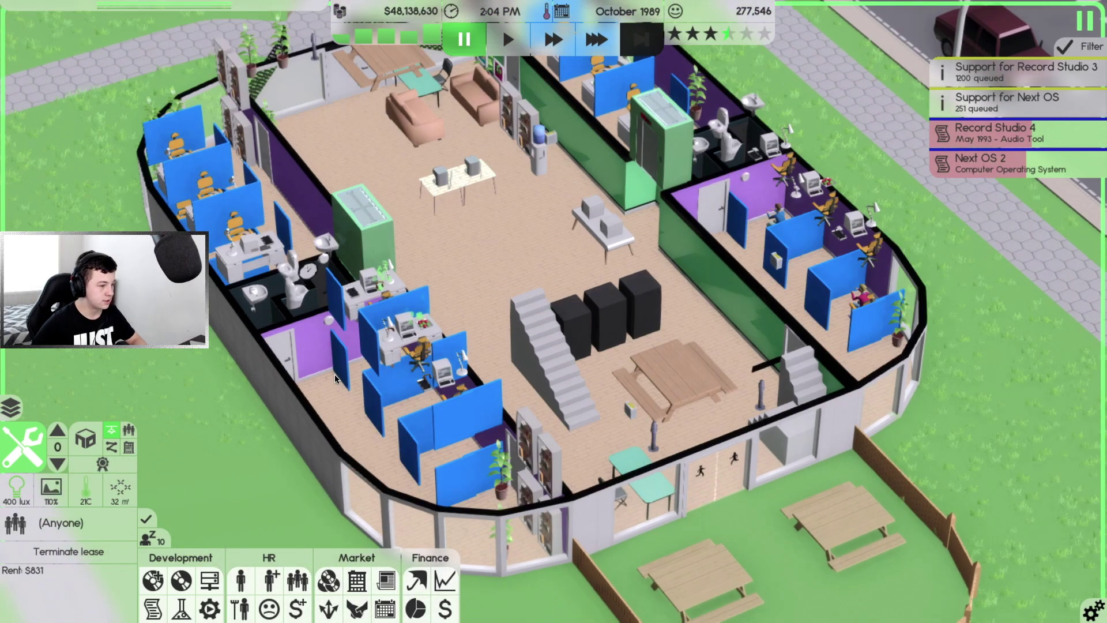
pyautogui.press('pagedown')
pyautogui.scroll(3, 346, 399)
# Inspect the Core artists', designers' and programmers' rooms and the right-hand Service room
pyautogui.click(248, 279)
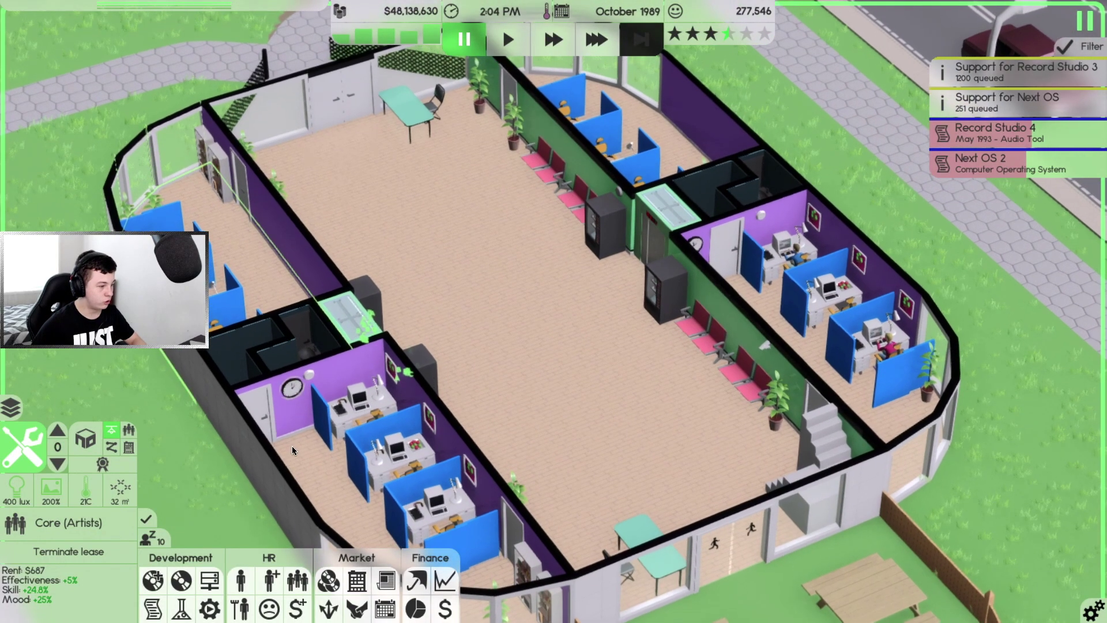
pyautogui.click(323, 465)
pyautogui.click(673, 151)
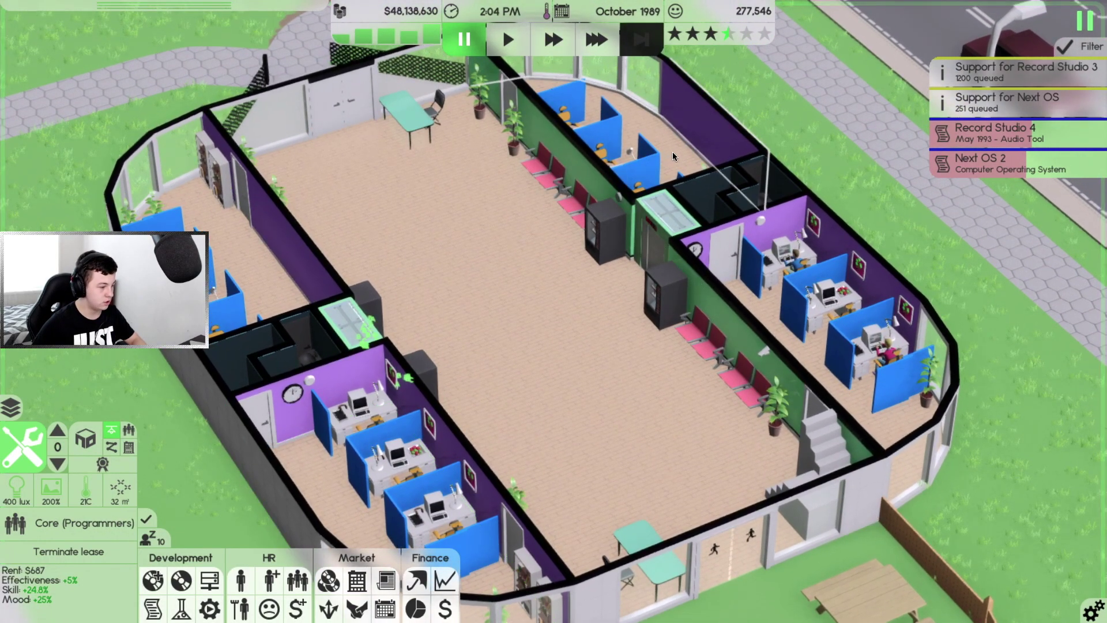
pyautogui.click(748, 298)
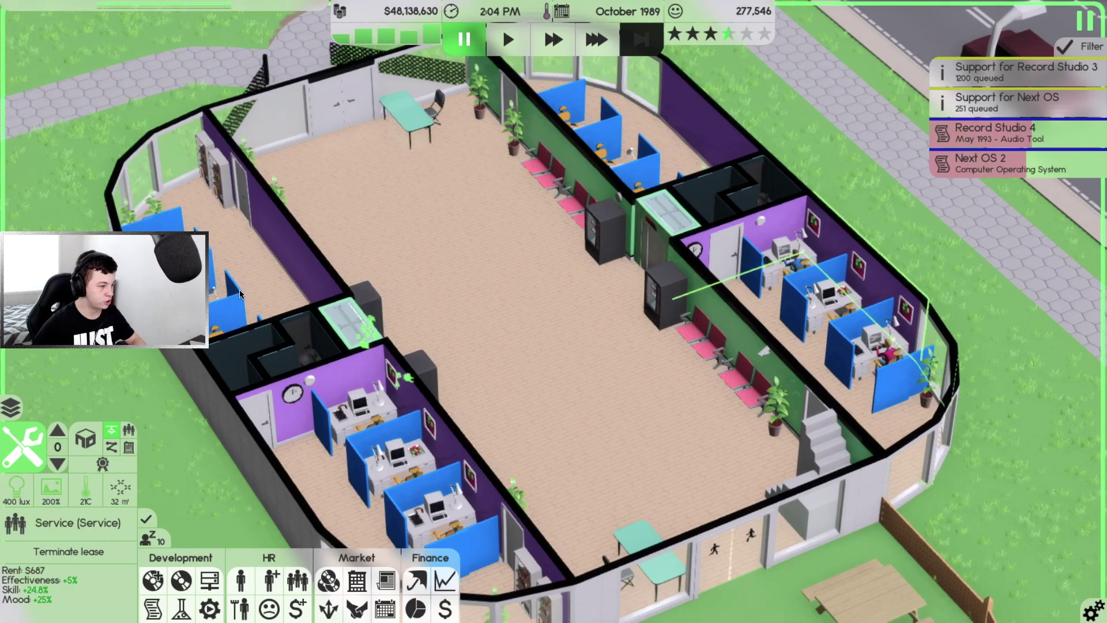
pyautogui.press('d')
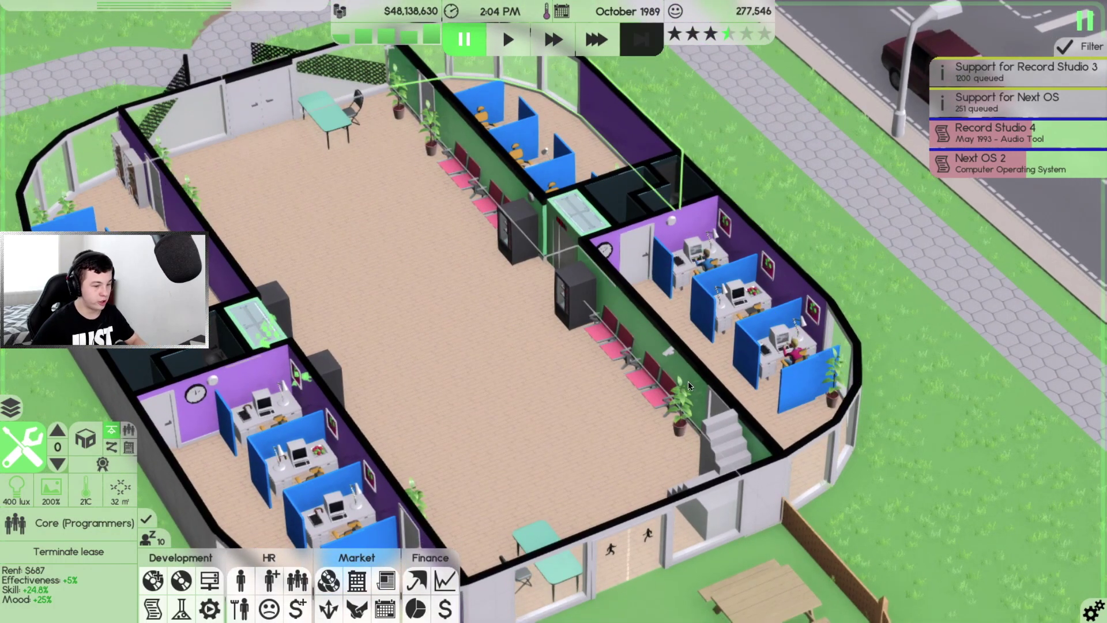
pyautogui.click(726, 373)
# Switch the ground-floor Service room over to the Core team
pyautogui.rightClick(727, 373)
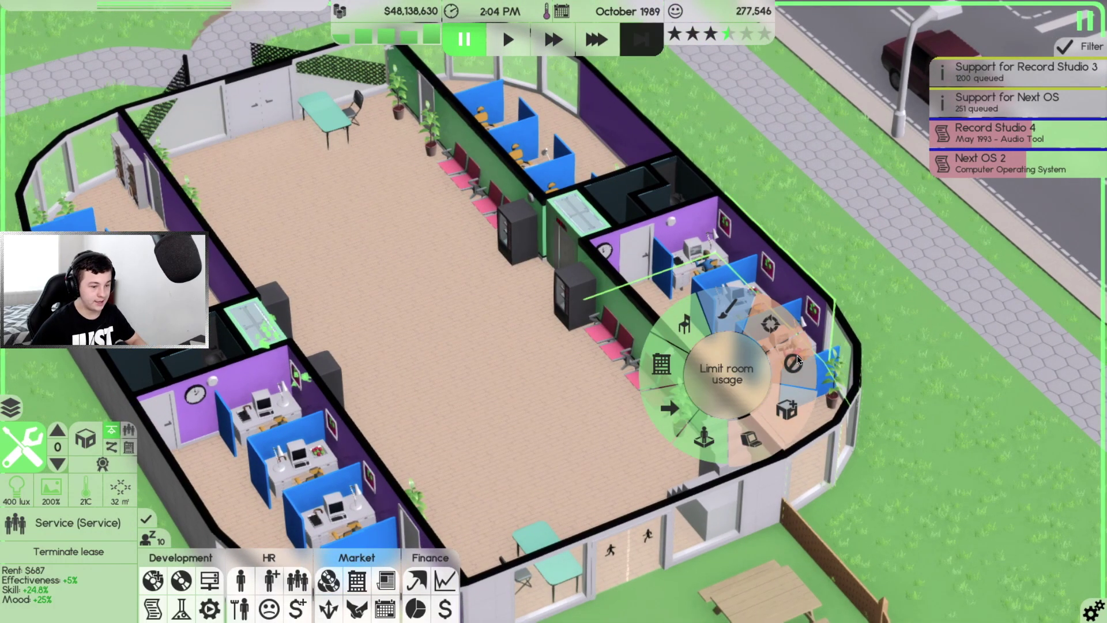
pyautogui.click(773, 320)
pyautogui.click(324, 388)
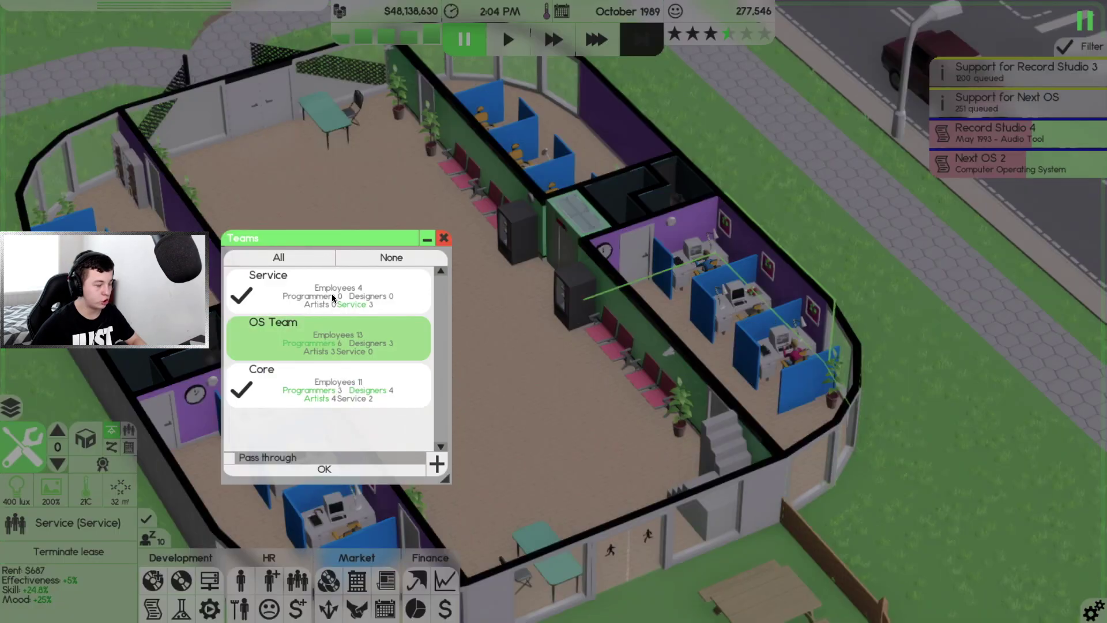
pyautogui.click(324, 469)
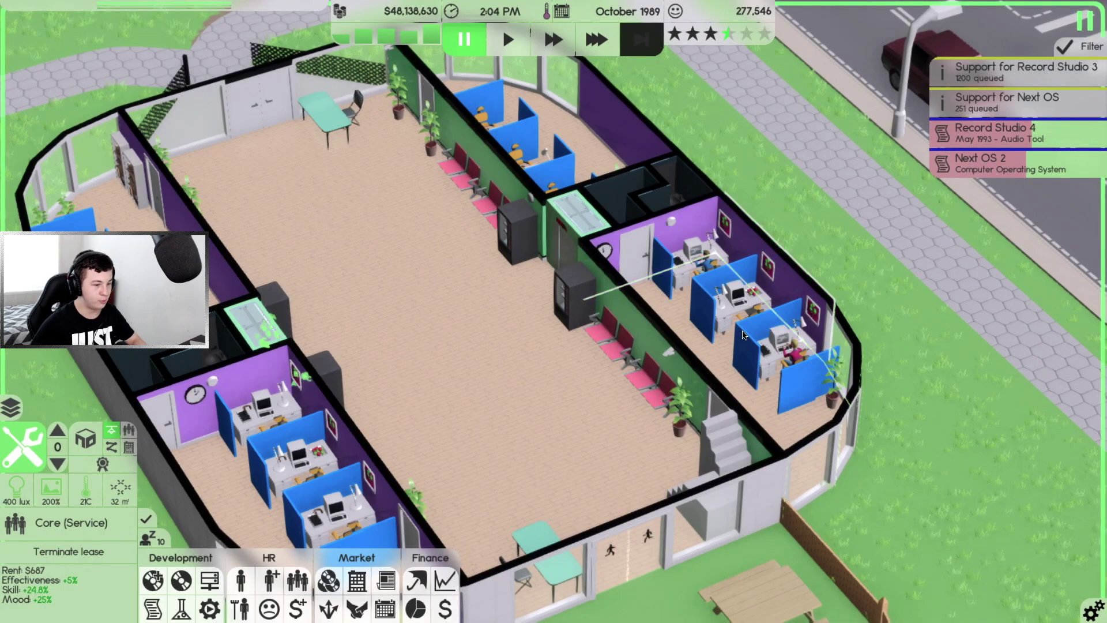
pyautogui.click(836, 354)
pyautogui.press('pageup')
pyautogui.press('pageup')
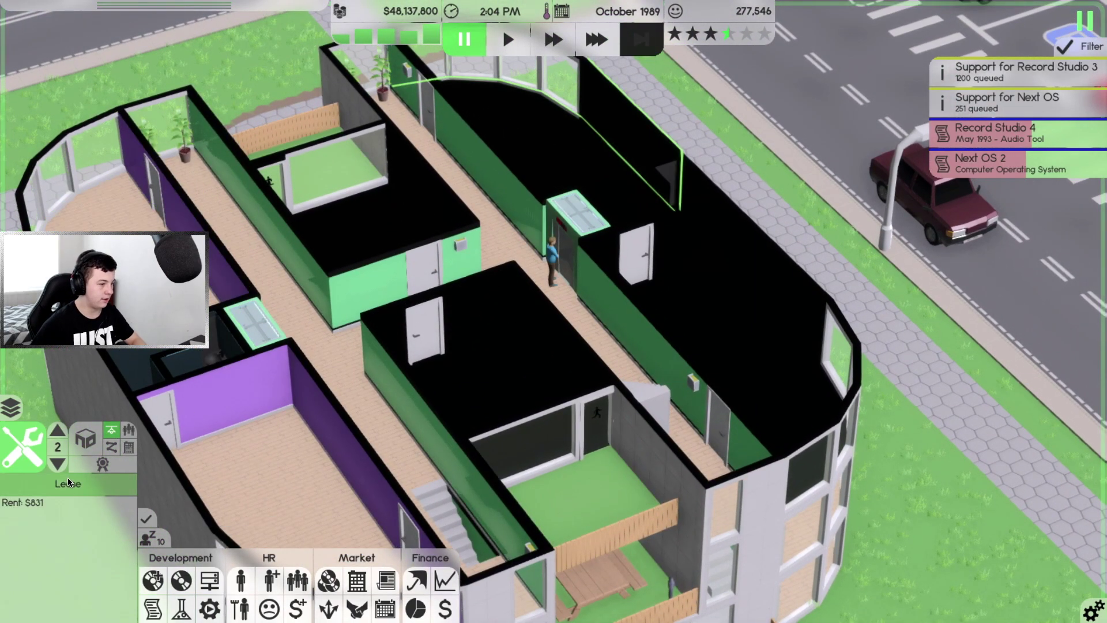
# Lease another second-floor room for the Service team, run time briefly, and pause
pyautogui.click(106, 480)
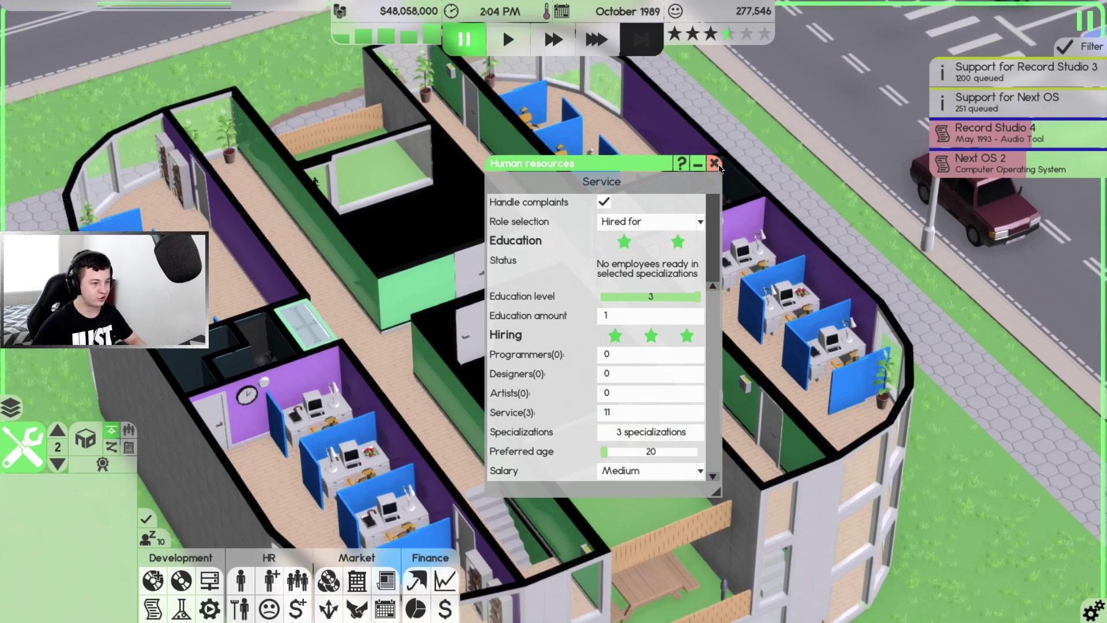
pyautogui.click(715, 164)
pyautogui.press('3')
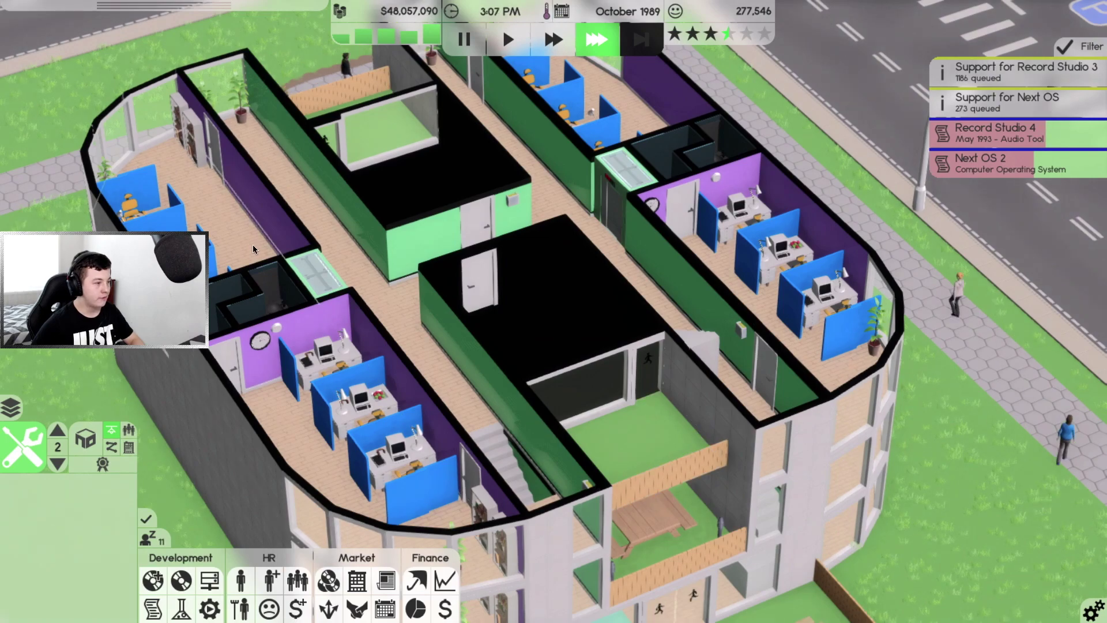
pyautogui.click(325, 422)
pyautogui.press('space')
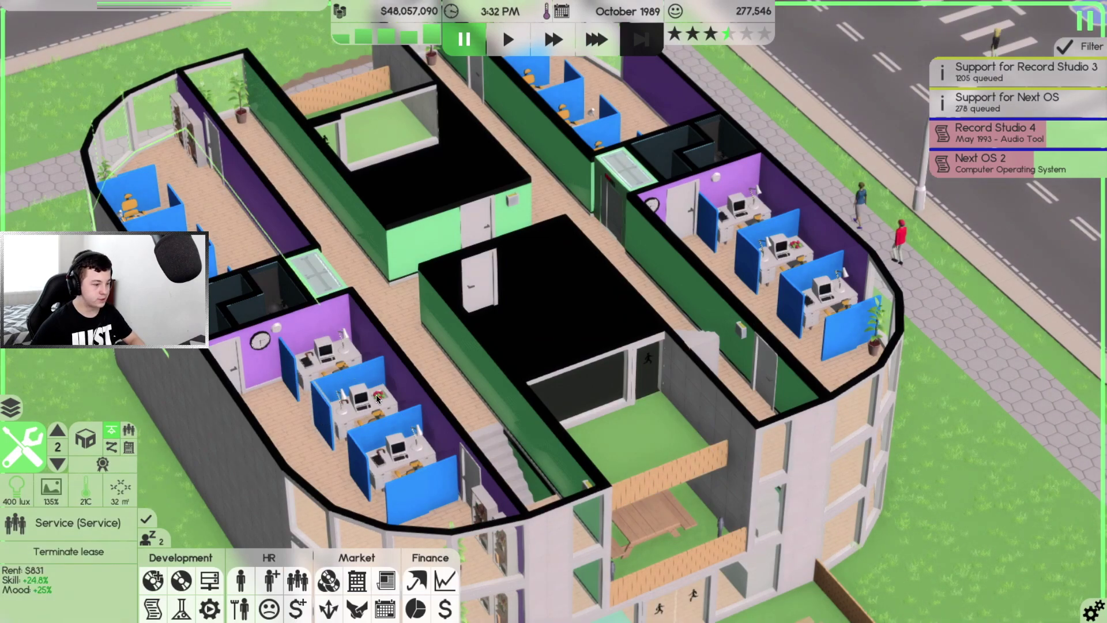
# Raise the Core team's programmer hiring target from 2 to 5 in its HR settings
pyautogui.click(298, 579)
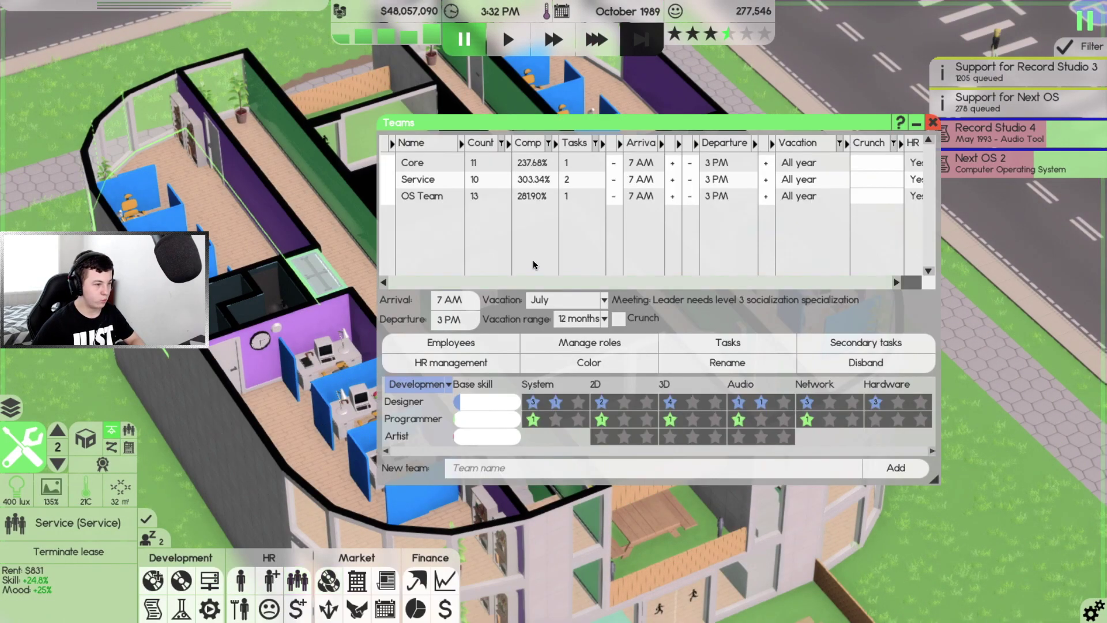
pyautogui.click(450, 165)
pyautogui.click(467, 364)
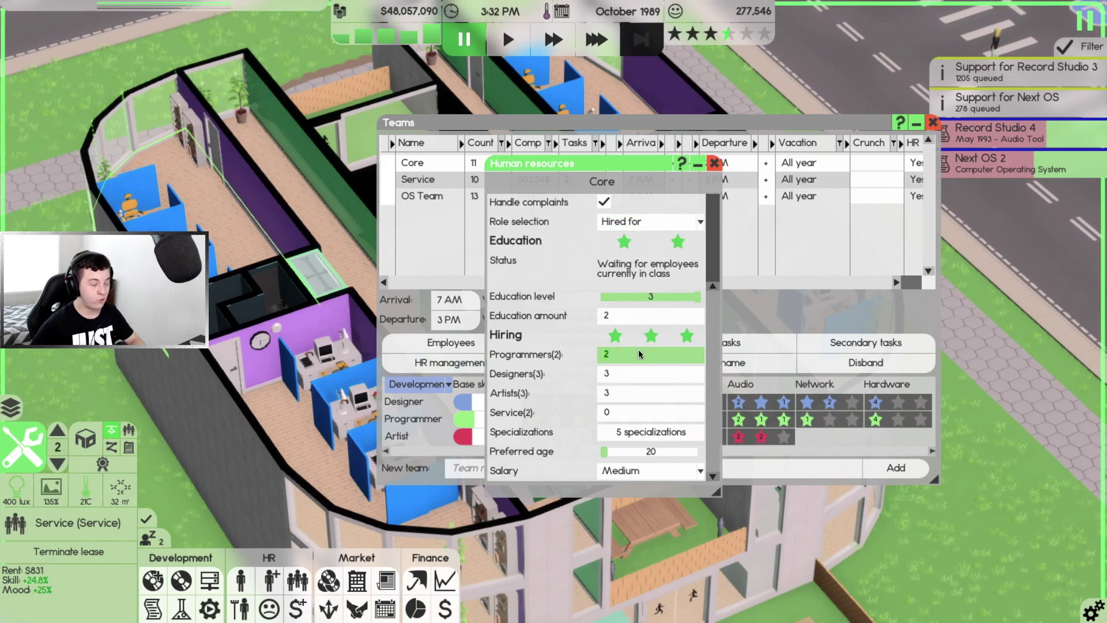
pyautogui.write('5')
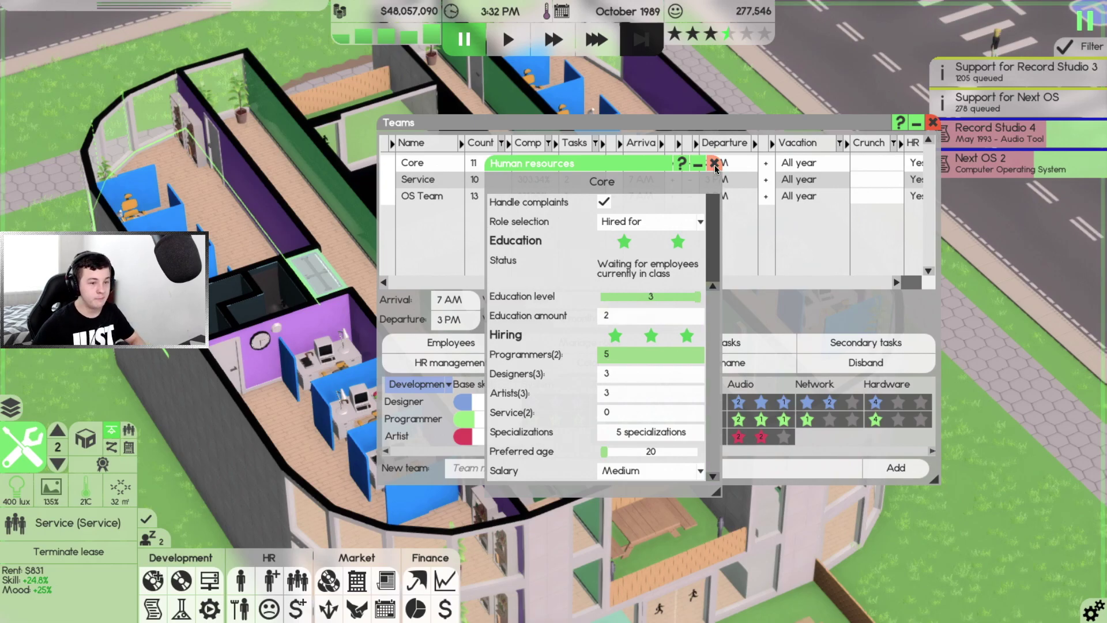
pyautogui.click(714, 164)
pyautogui.press('Escape')
# Limit the ground-floor Core room's usage to programmers only
pyautogui.press('pagedown')
pyautogui.press('pagedown')
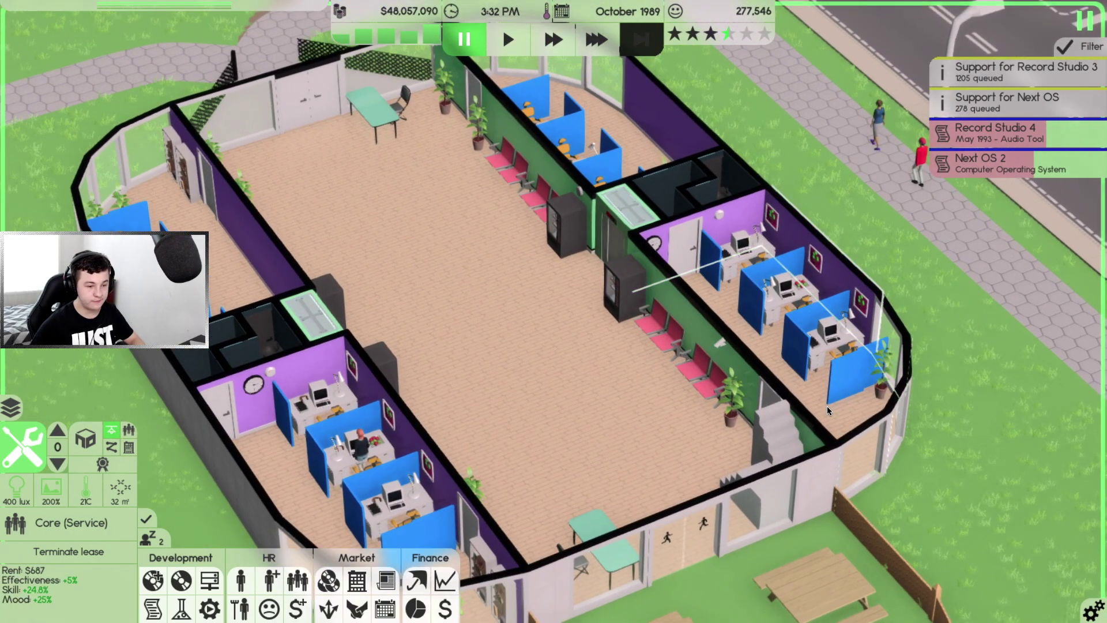
pyautogui.rightClick(827, 406)
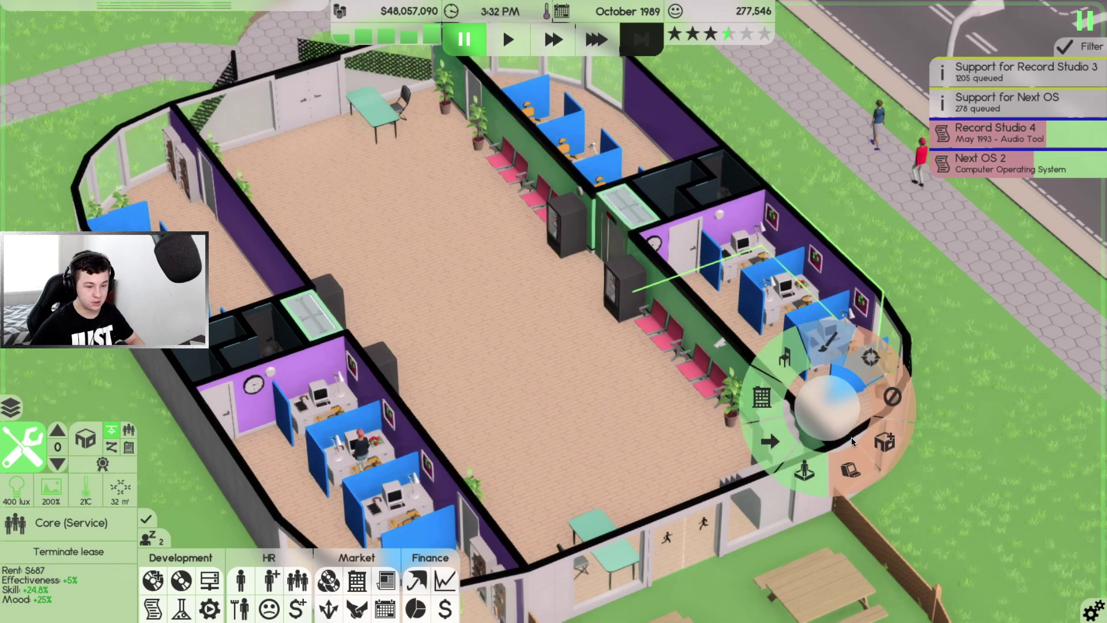
pyautogui.click(809, 398)
pyautogui.click(219, 259)
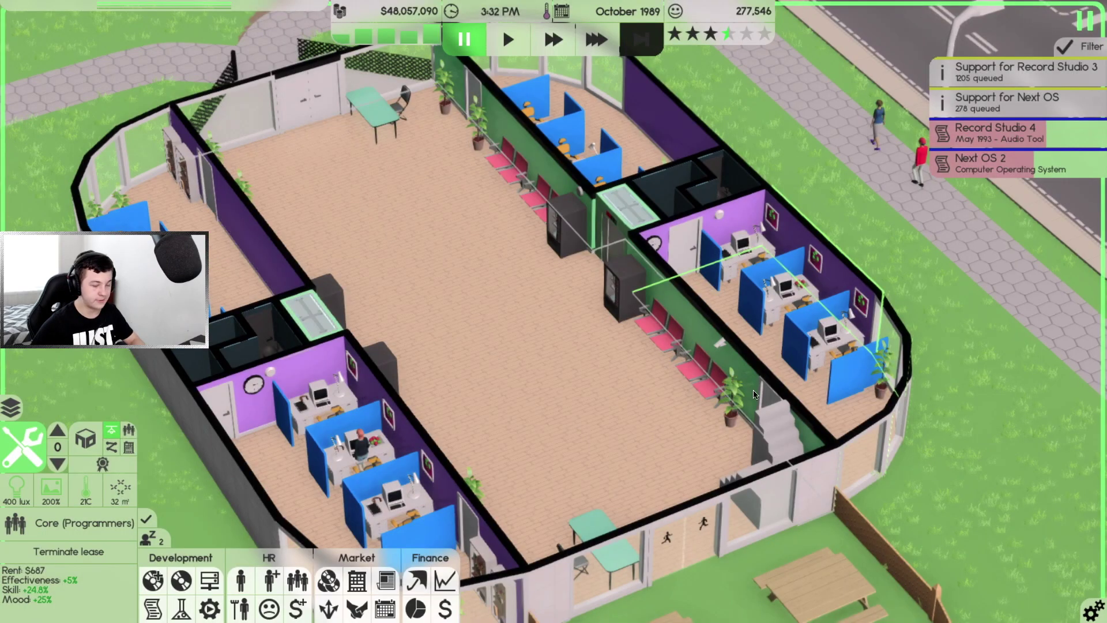
# Return to the second floor and run the game at fastest speed into December 1989
pyautogui.press('pageup')
pyautogui.press('pageup')
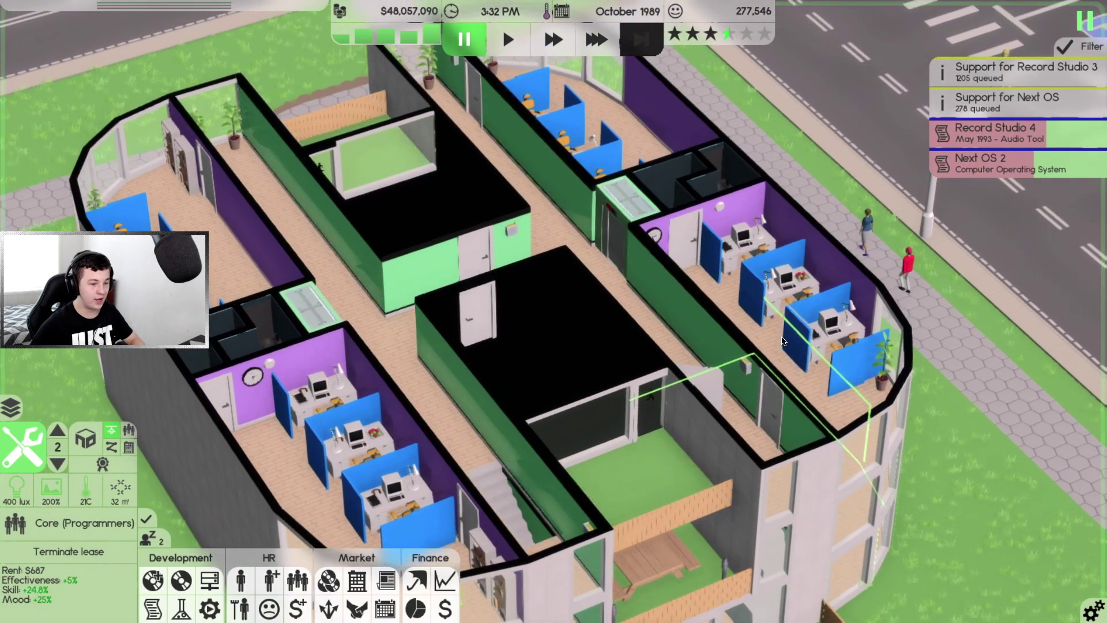
pyautogui.press('pageup')
pyautogui.press('pagedown')
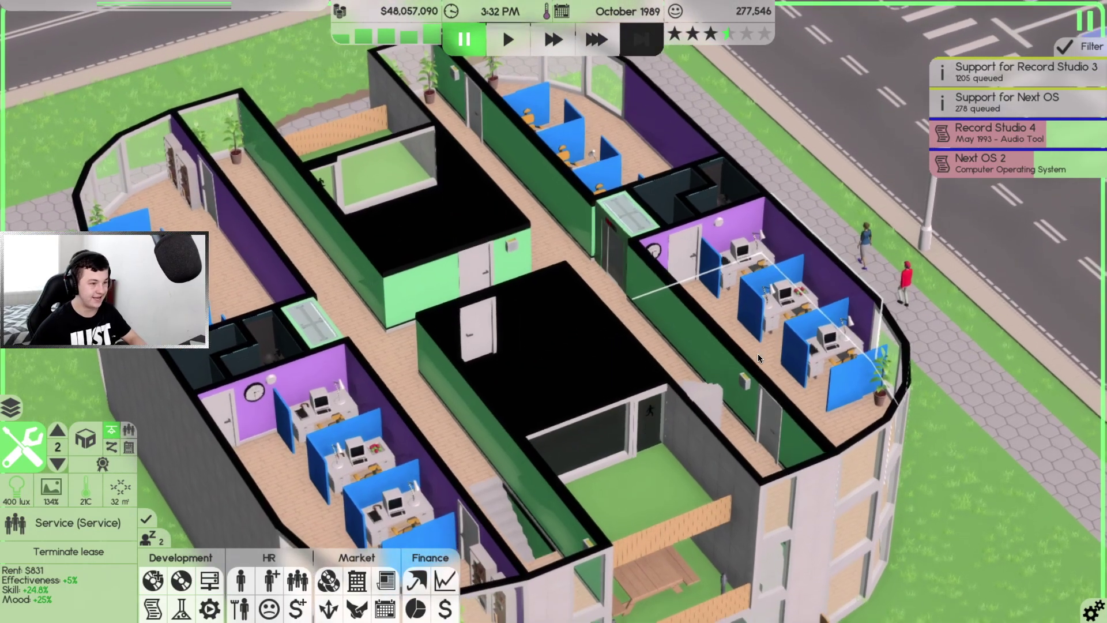
pyautogui.press('3')
pyautogui.press('e')
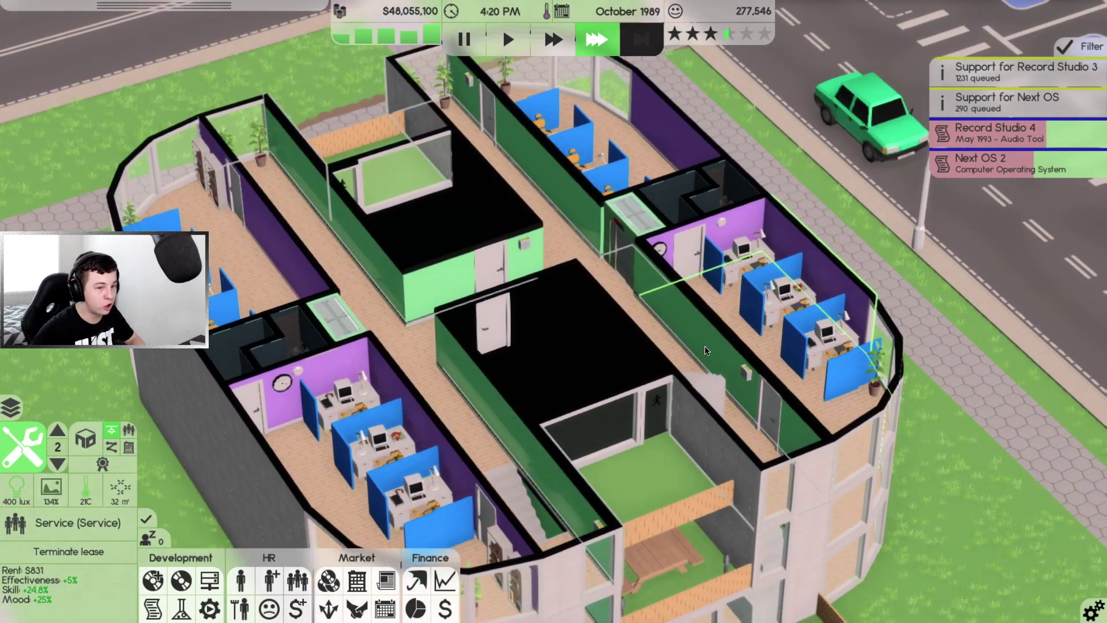
pyautogui.press('e')
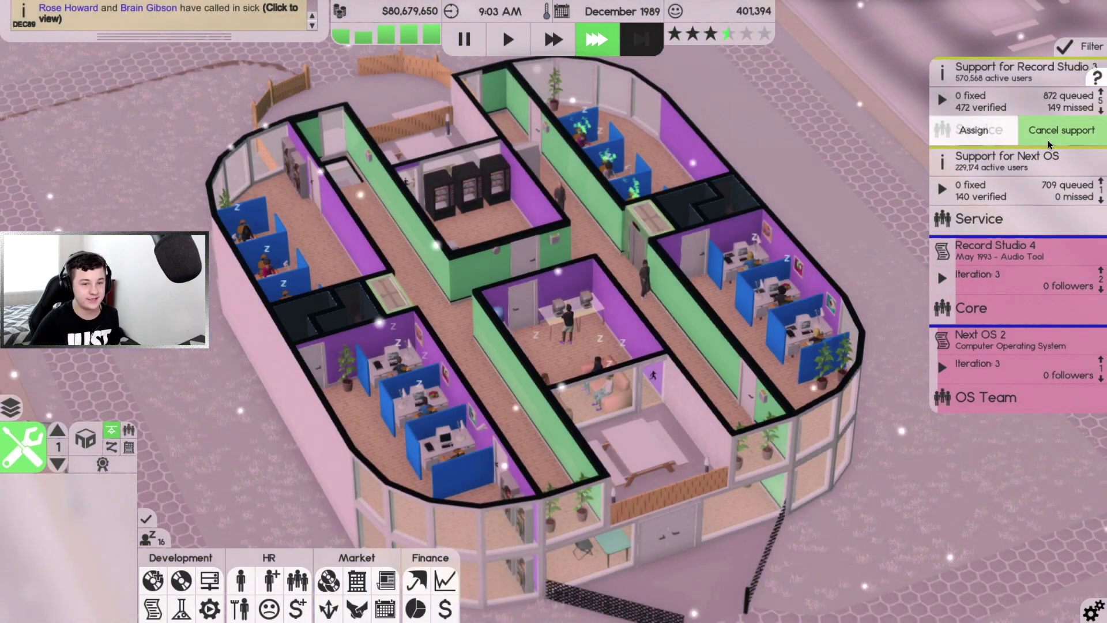
# Pause, bring up My Releases and view the sales details for Next OS
pyautogui.click(974, 130)
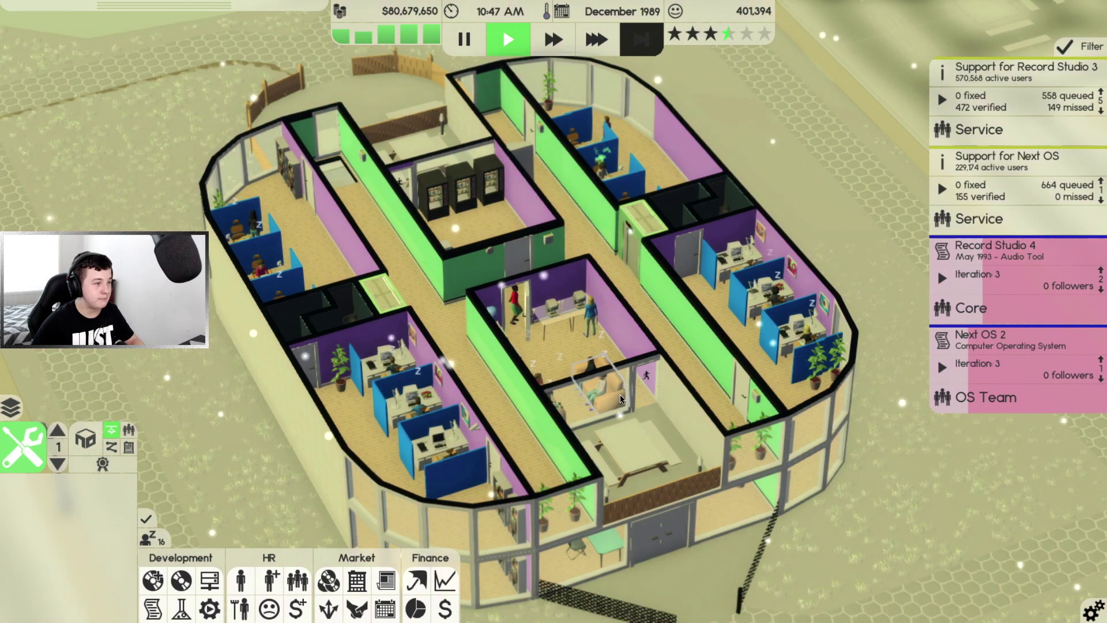
pyautogui.press('space')
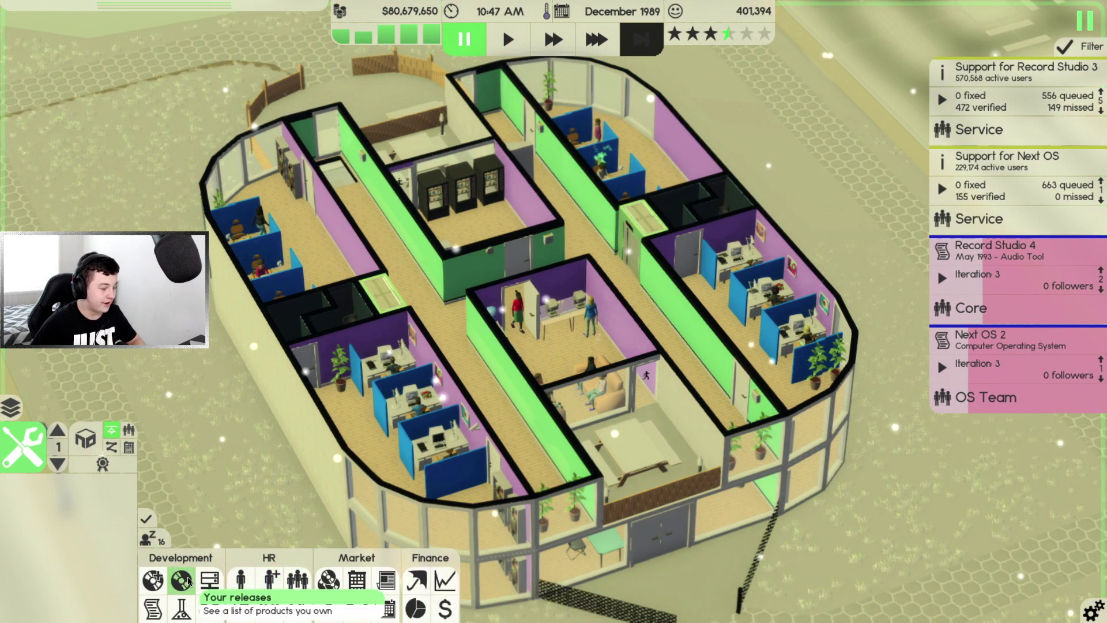
pyautogui.click(181, 581)
pyautogui.click(663, 473)
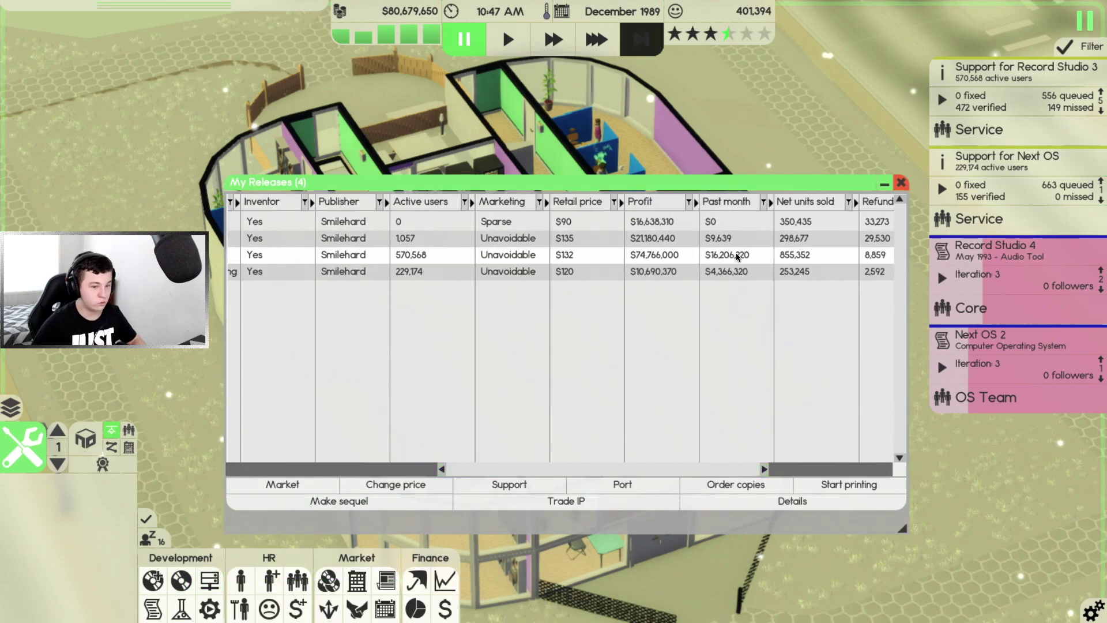
pyautogui.click(737, 276)
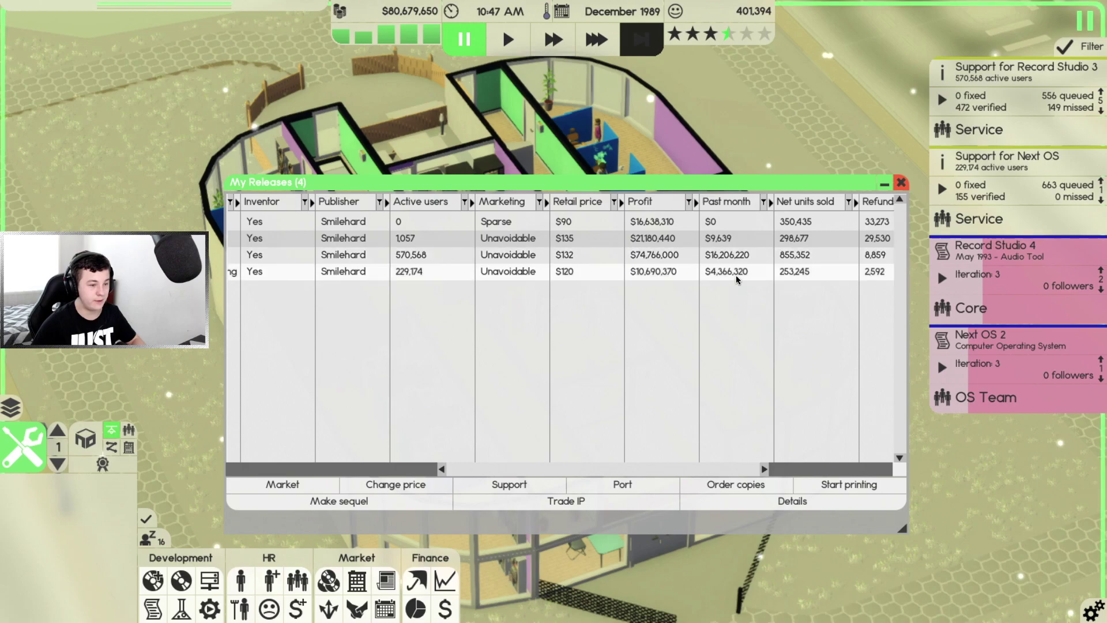
pyautogui.click(766, 501)
# Review Record Studio 3's sales details, then close the details and the releases list
pyautogui.click(795, 181)
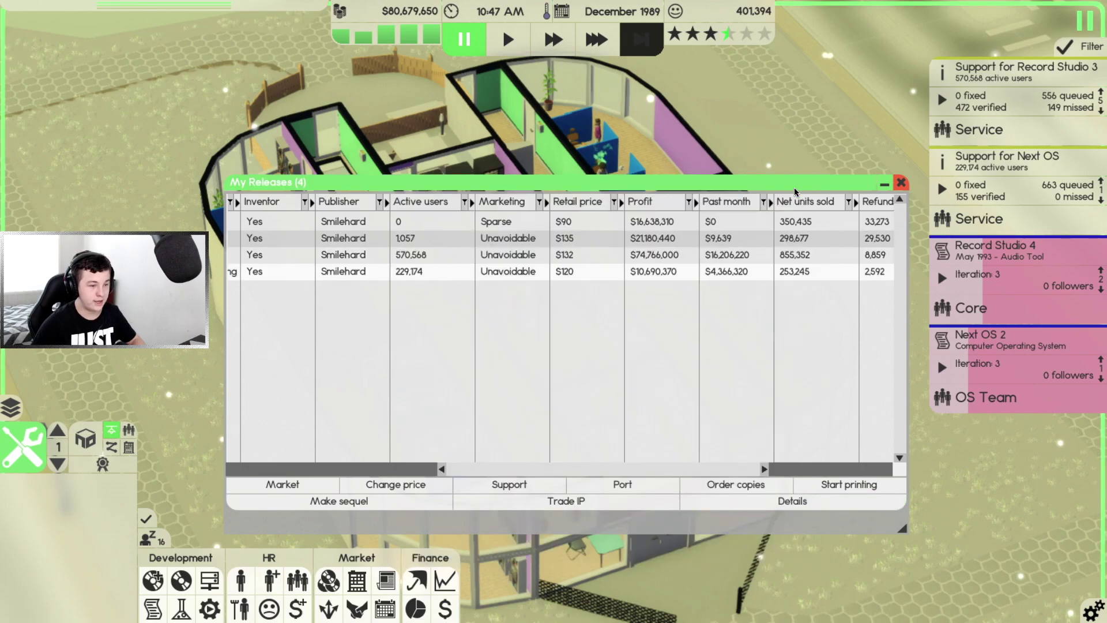
pyautogui.click(761, 254)
pyautogui.click(770, 502)
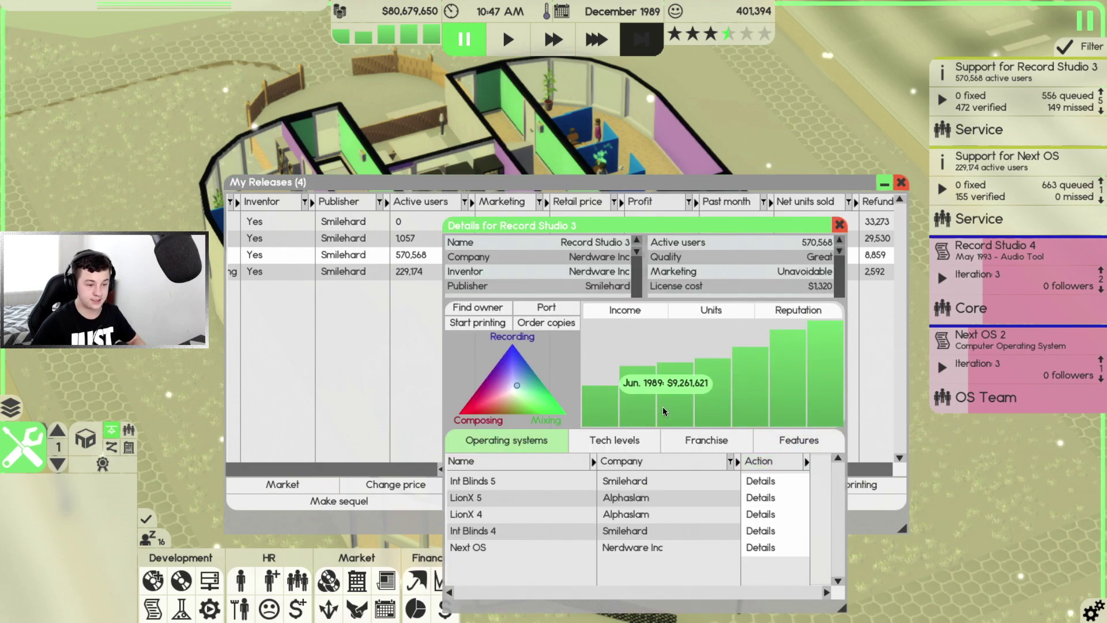
pyautogui.click(840, 225)
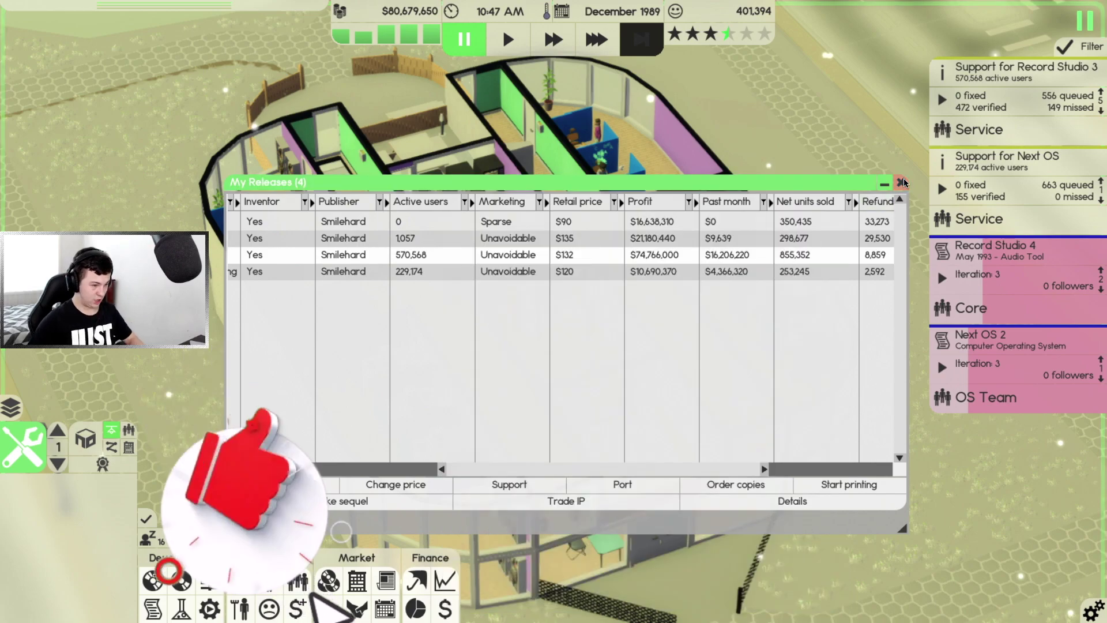
pyautogui.click(901, 182)
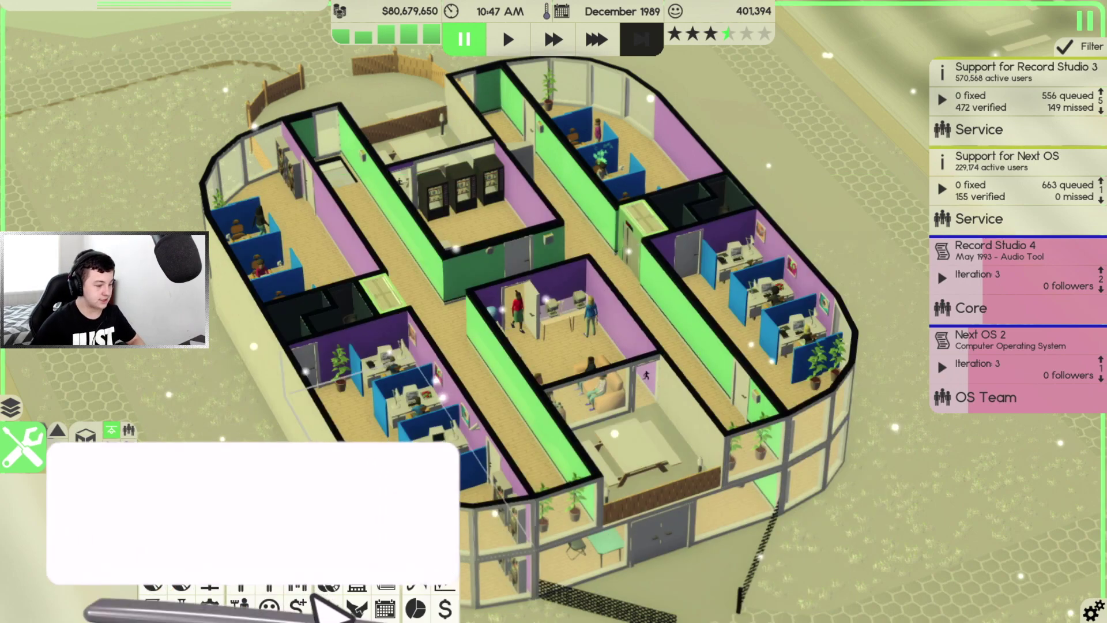
# Deposit $80,000,000 into bonds via Insurance and investments, then resume at fastest speed
pyautogui.click(445, 581)
pyautogui.click(416, 581)
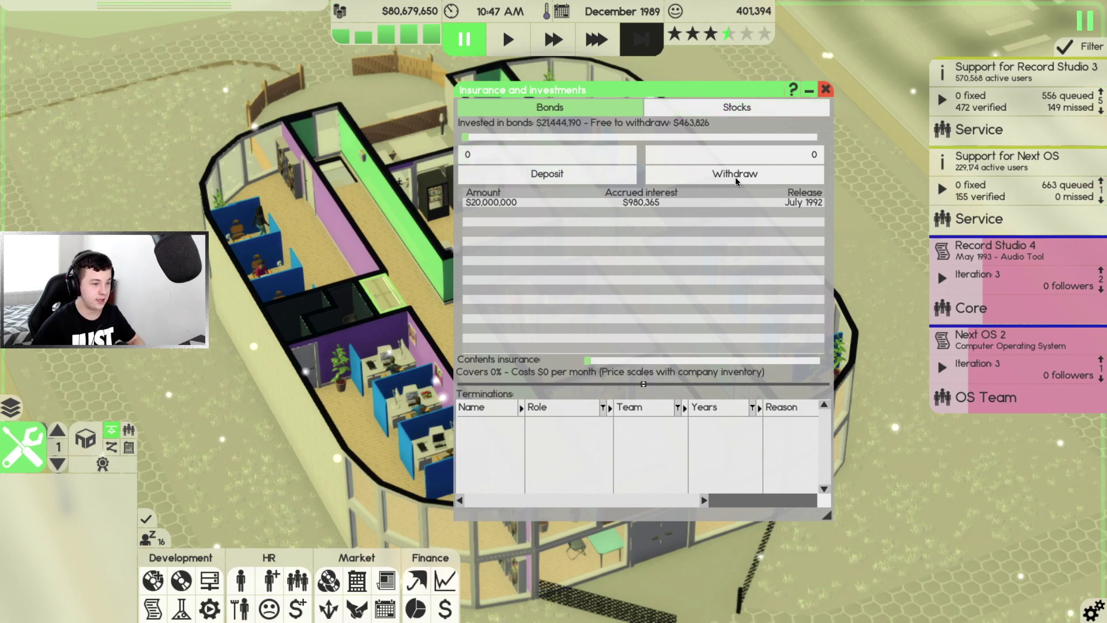
pyautogui.click(537, 154)
pyautogui.write('80,000')
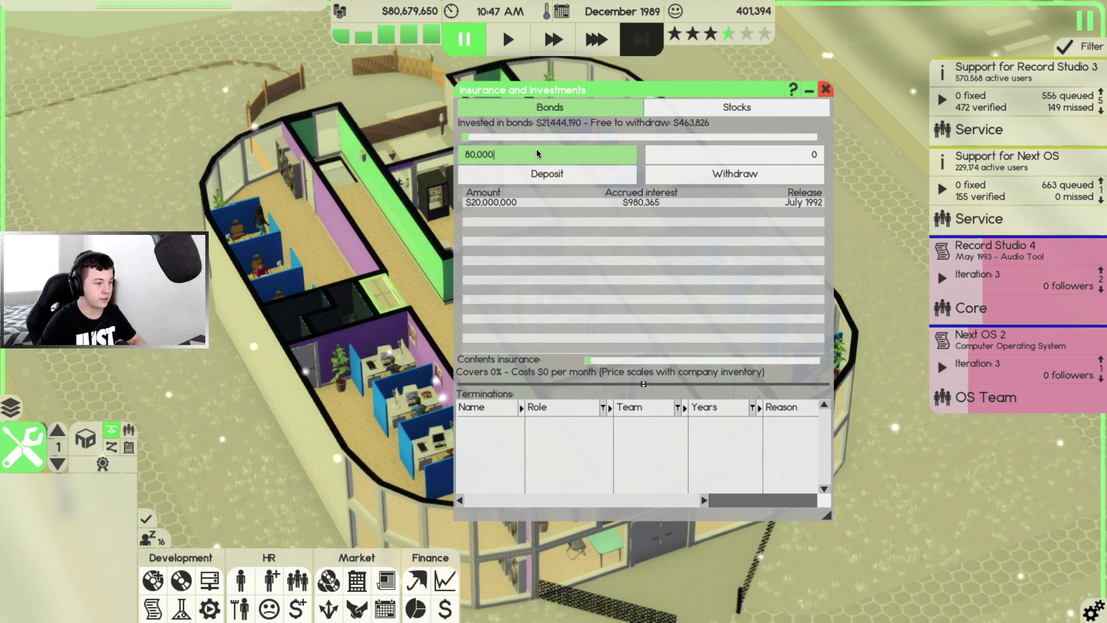
pyautogui.write(',000')
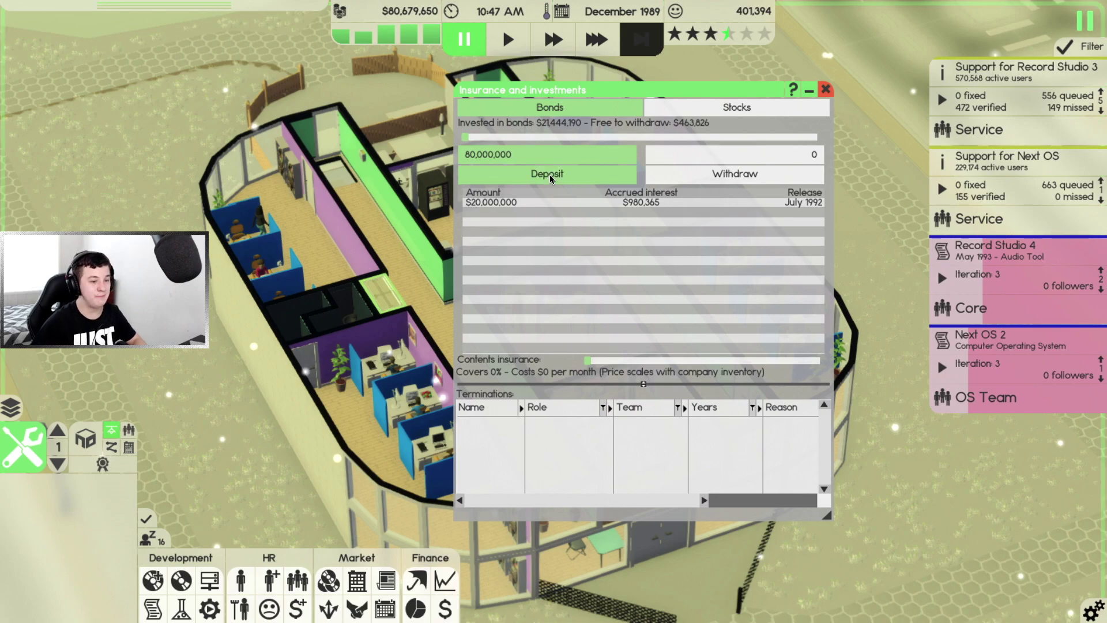
pyautogui.click(550, 179)
pyautogui.press('3')
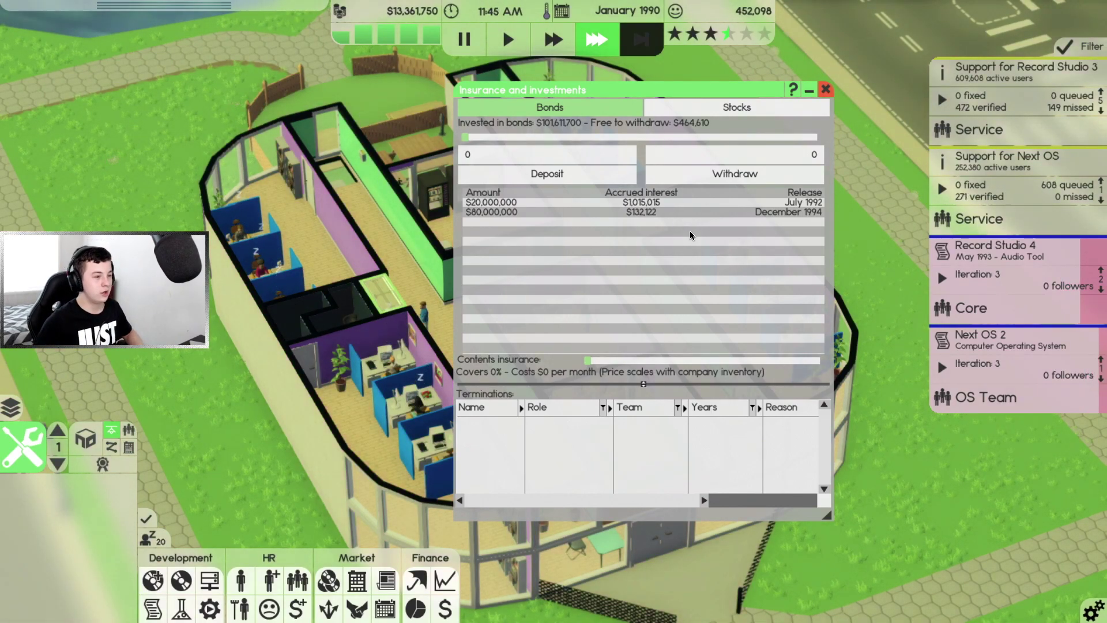
pyautogui.click(826, 91)
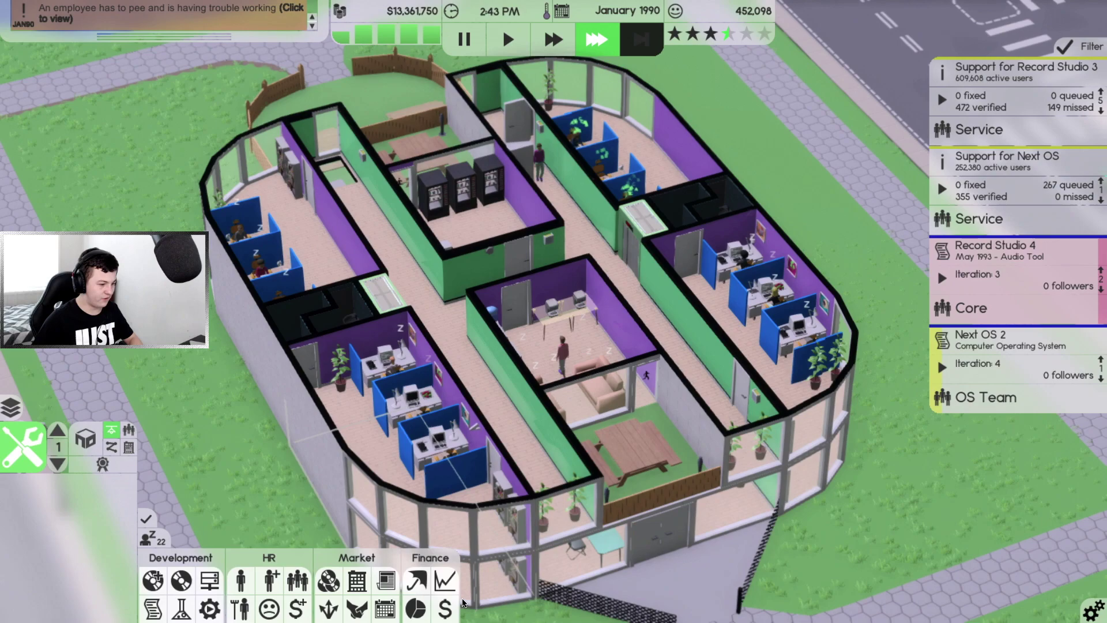
# Sort all companies by worth, then bring up the Nerdware Inc company profile
pyautogui.click(356, 580)
pyautogui.click(554, 111)
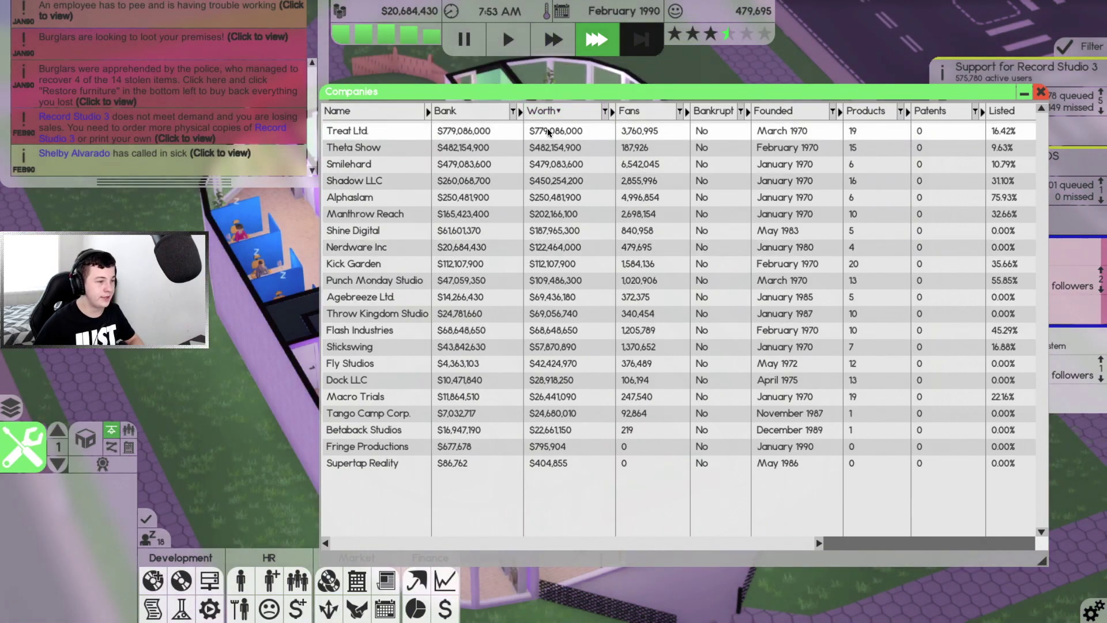
pyautogui.click(1041, 92)
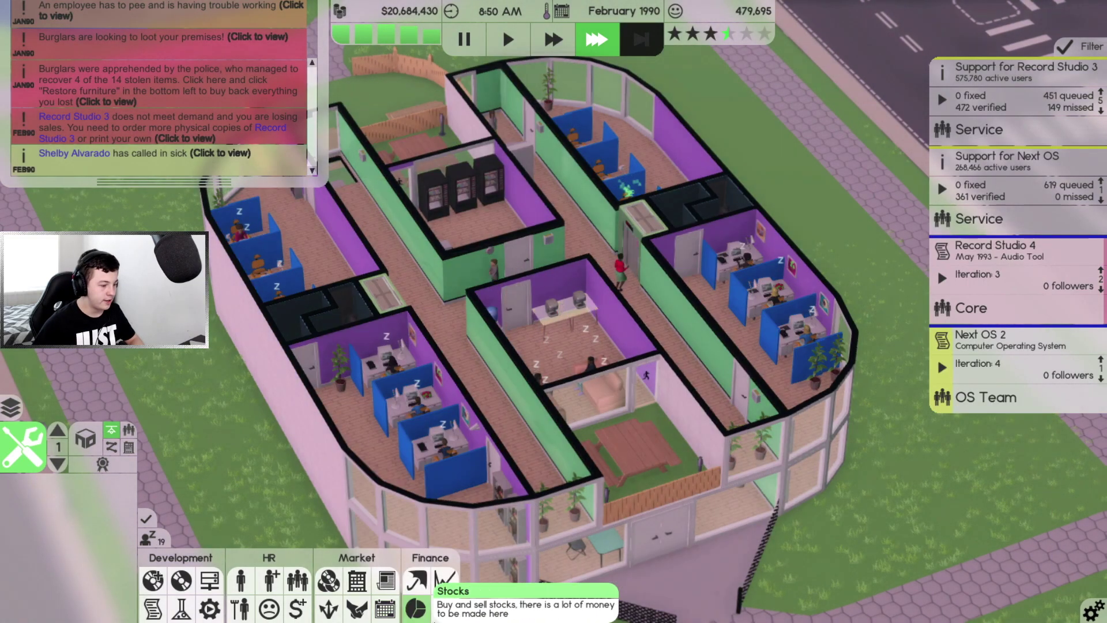
pyautogui.click(416, 609)
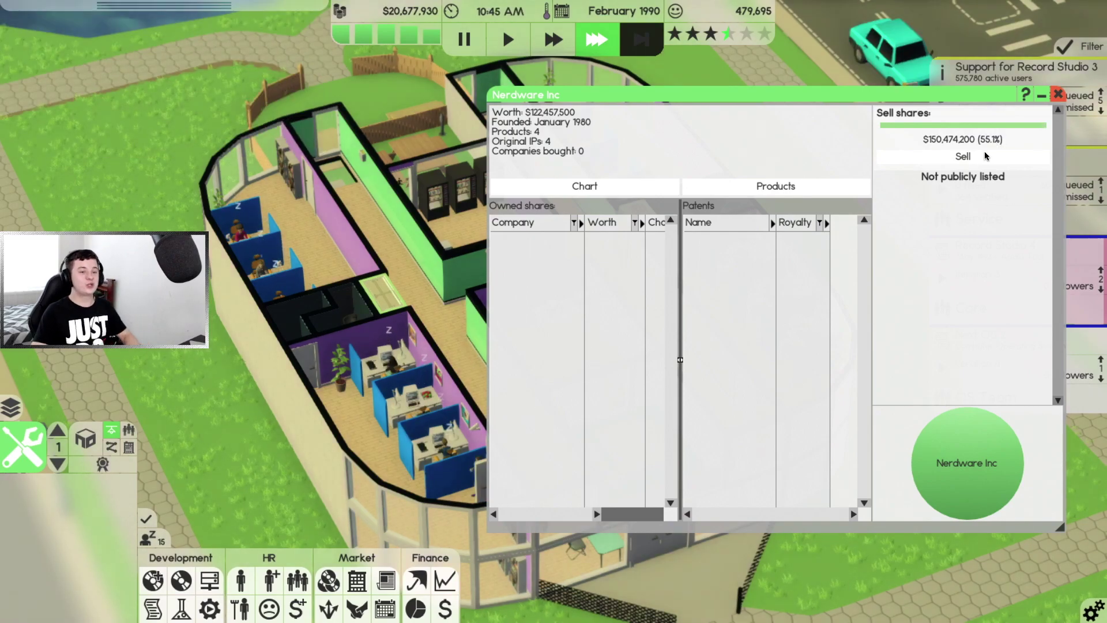
# Pause the game and move the Nerdware Inc window aside
pyautogui.press('space')
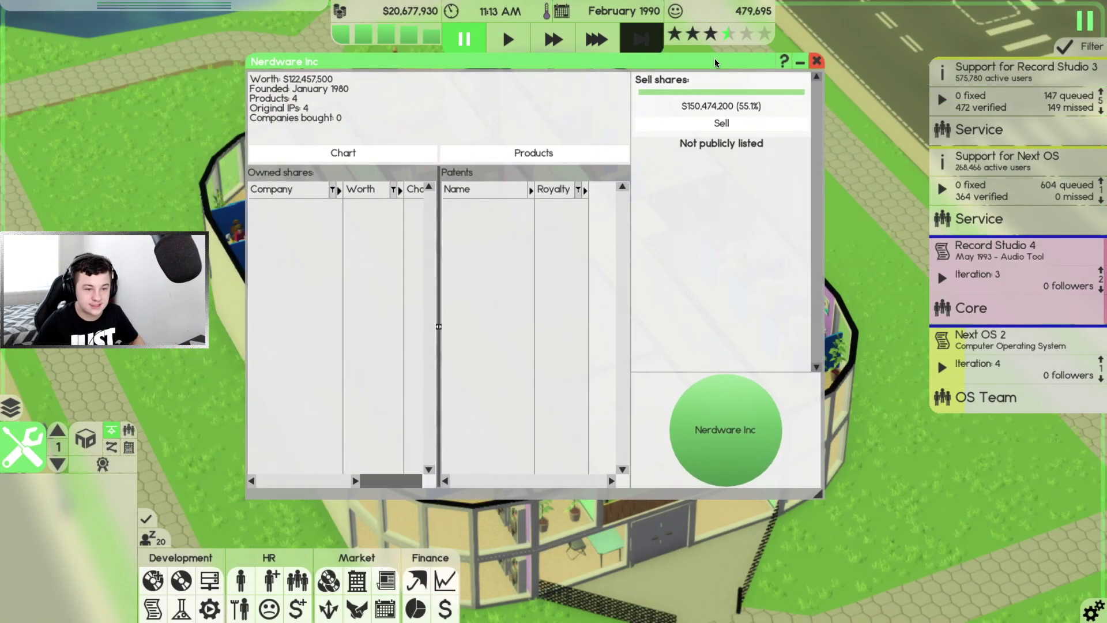
pyautogui.moveTo(956, 98); pyautogui.dragTo(732, 67)
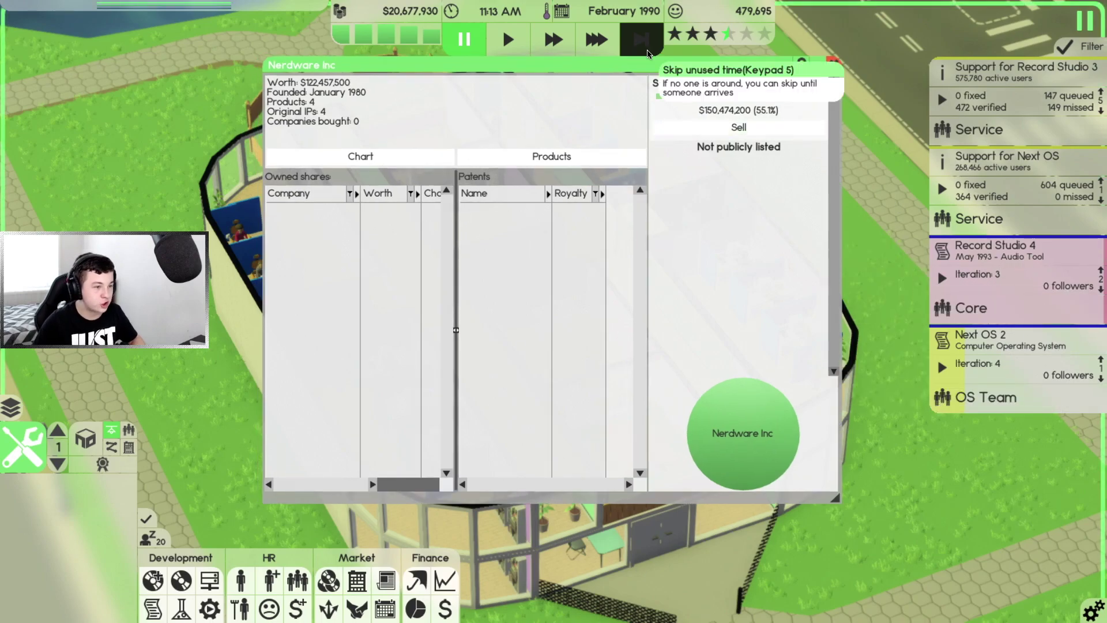
pyautogui.moveTo(657, 66); pyautogui.dragTo(574, 92)
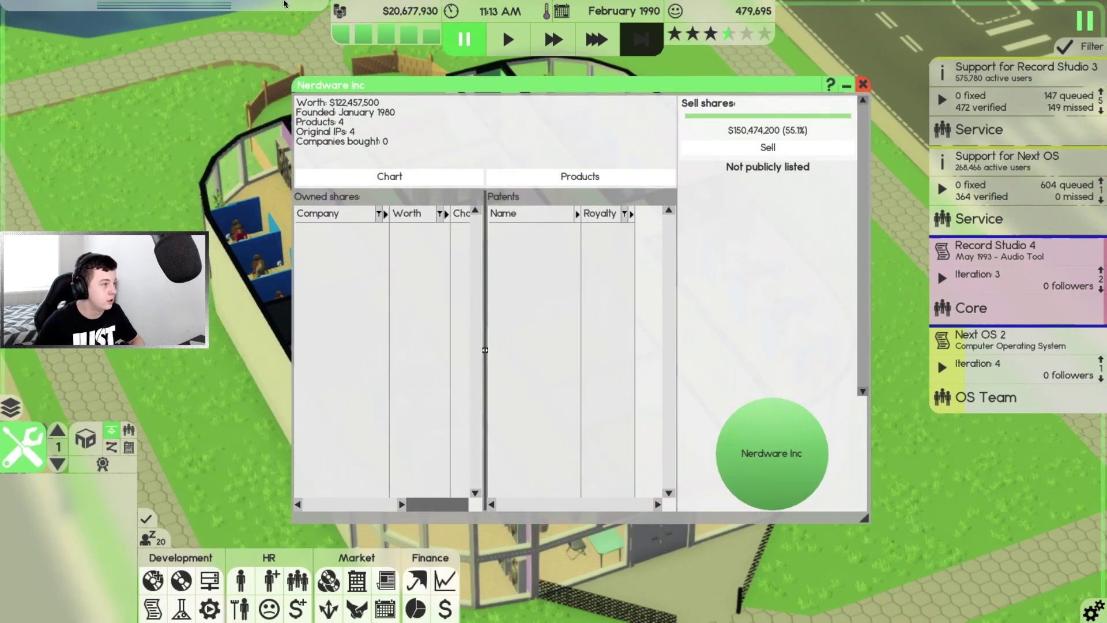
# View the 'Burglars were apprehended' message from the notification list
pyautogui.moveTo(205, 9)
pyautogui.mouseDown()
pyautogui.moveTo(170, 166)
pyautogui.moveTo(412, 105)
pyautogui.moveTo(198, 16)
pyautogui.mouseUp()
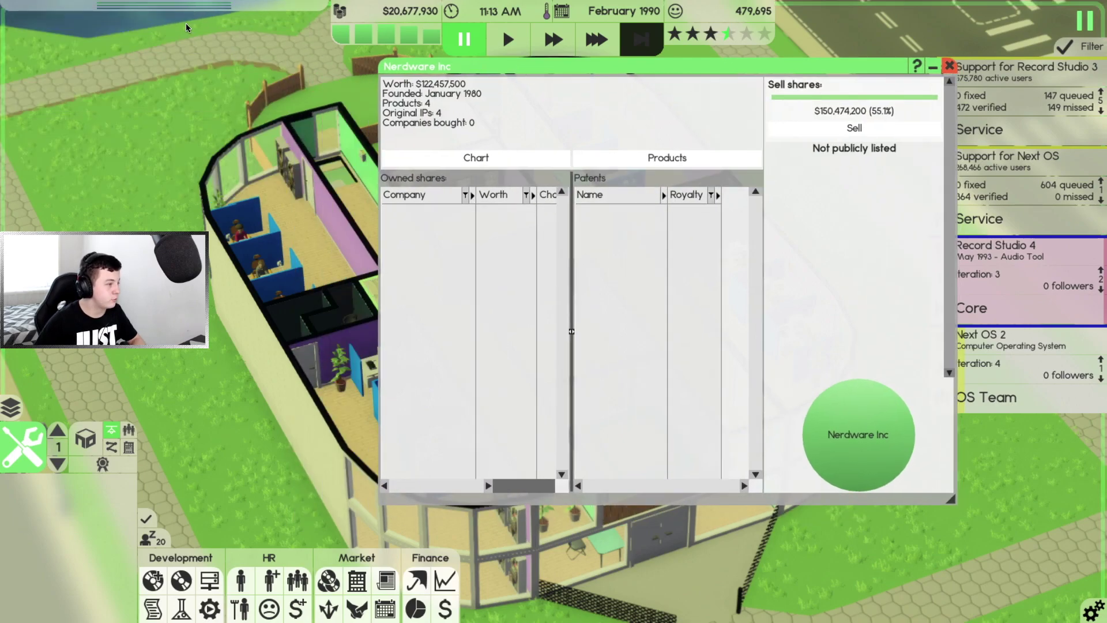
pyautogui.click(186, 9)
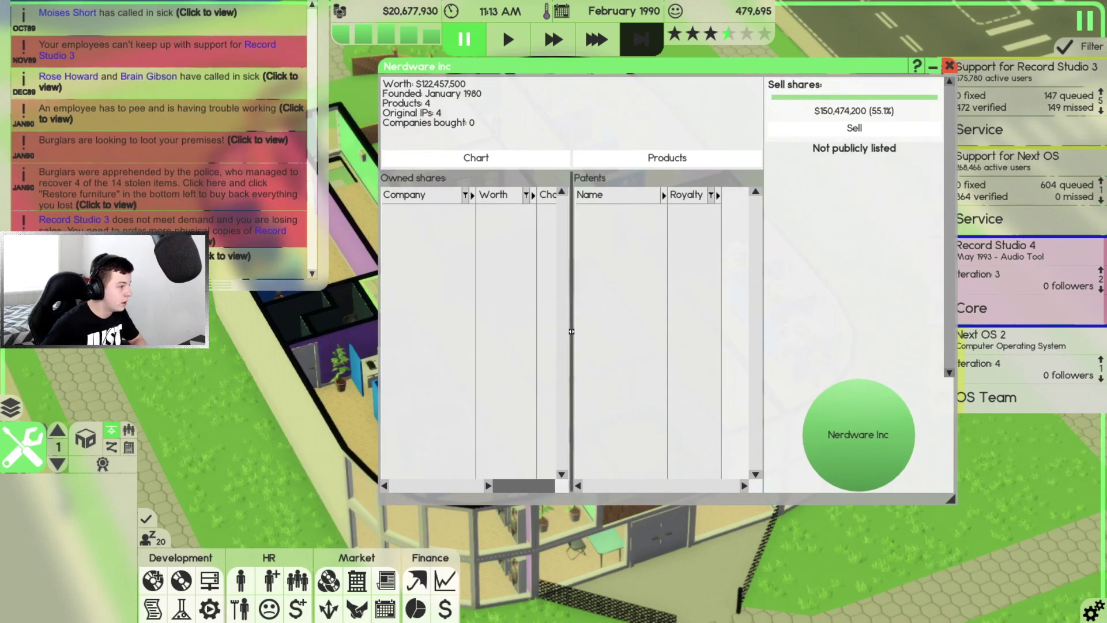
pyautogui.click(164, 187)
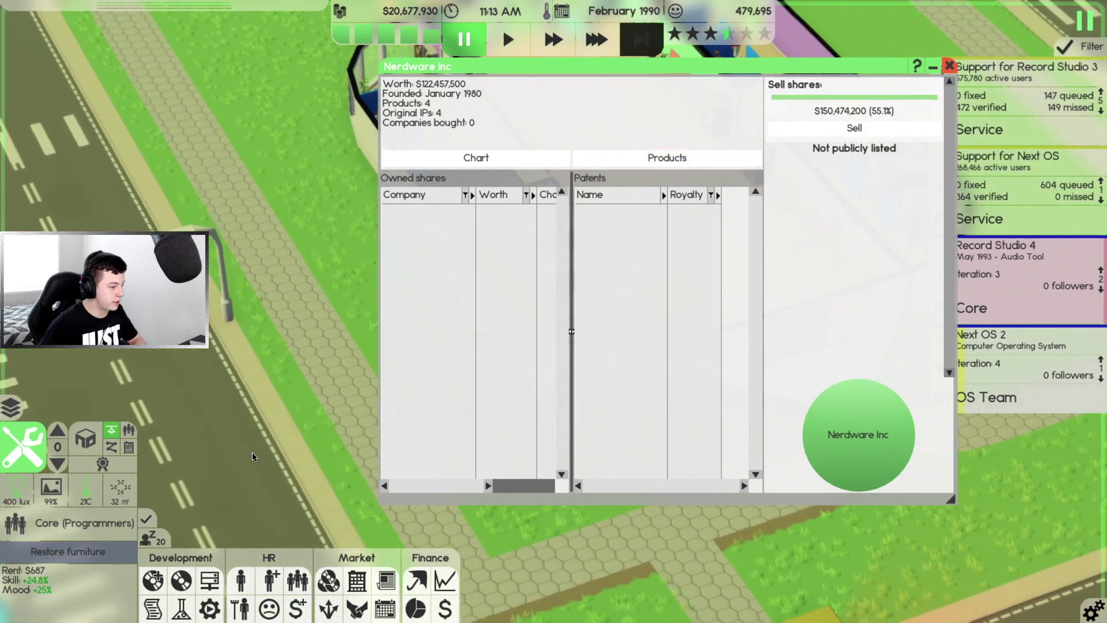
# Order 4,000,000 more copies of Record Studio 3 and resume the game
pyautogui.click(231, 4)
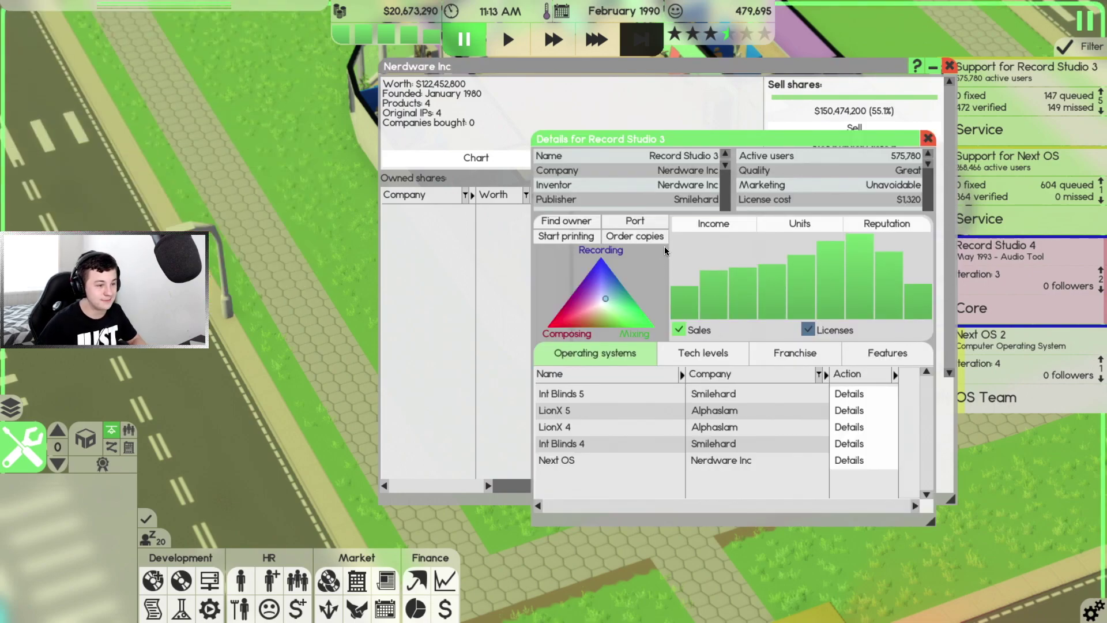
pyautogui.click(658, 239)
pyautogui.write('4000000')
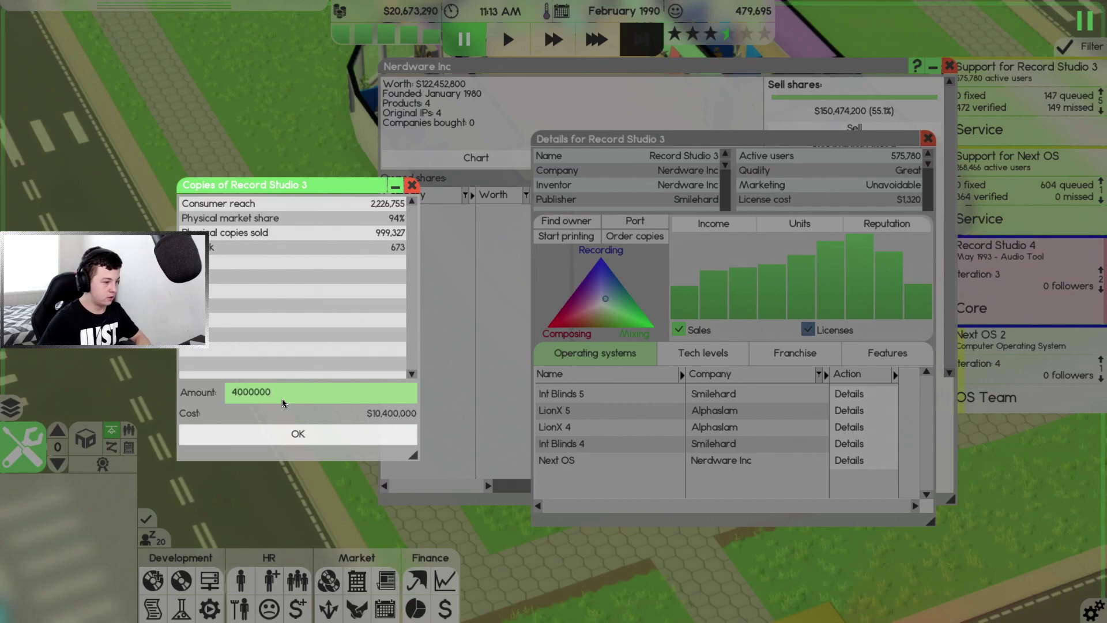
pyautogui.click(280, 440)
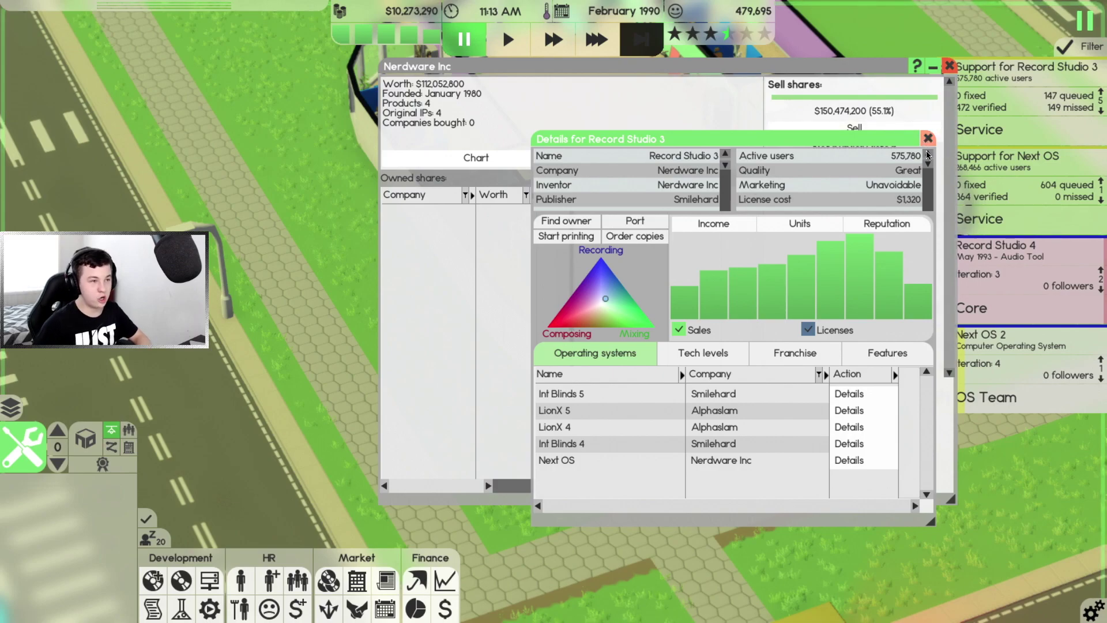
pyautogui.press('space')
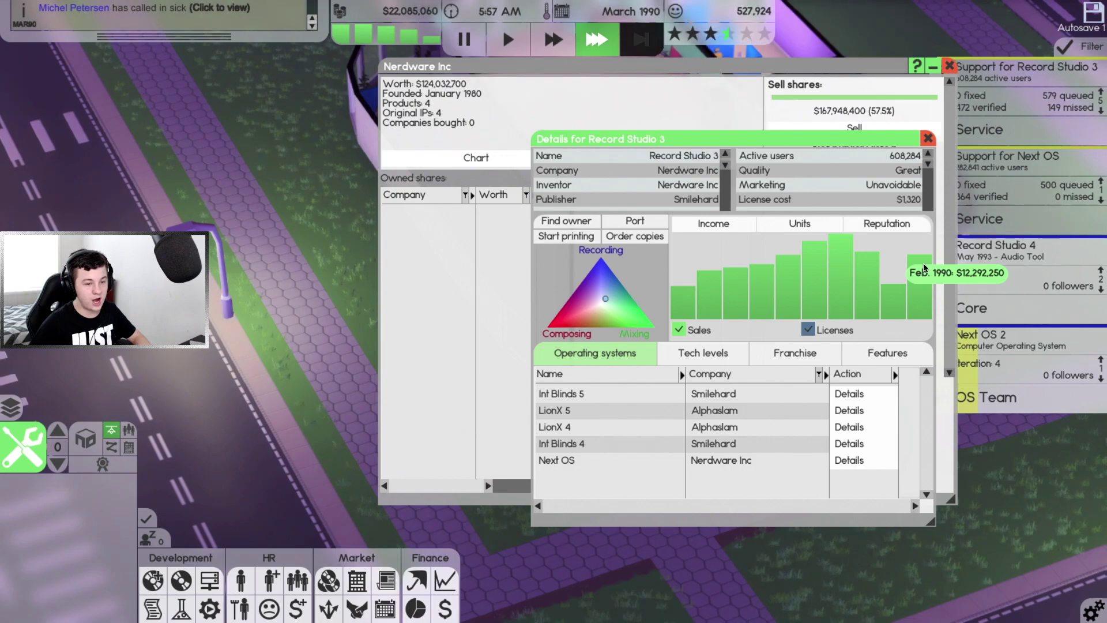
pyautogui.click(928, 139)
# Start development of Record Studio 4 and Next OS 2 into alpha
pyautogui.moveTo(841, 61); pyautogui.dragTo(698, 75)
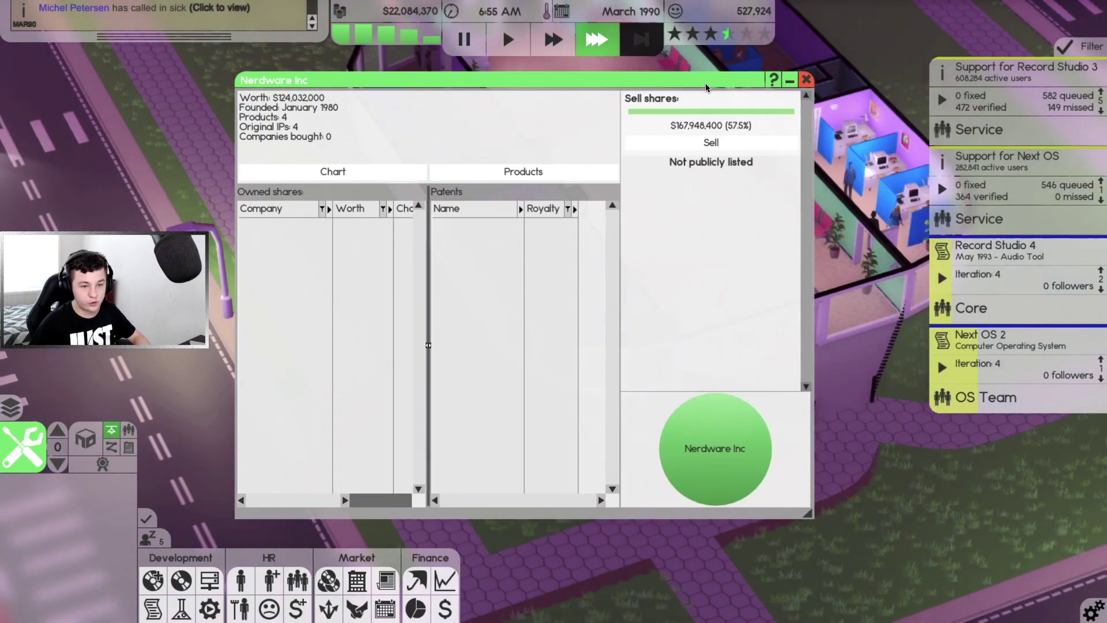
pyautogui.click(1017, 308)
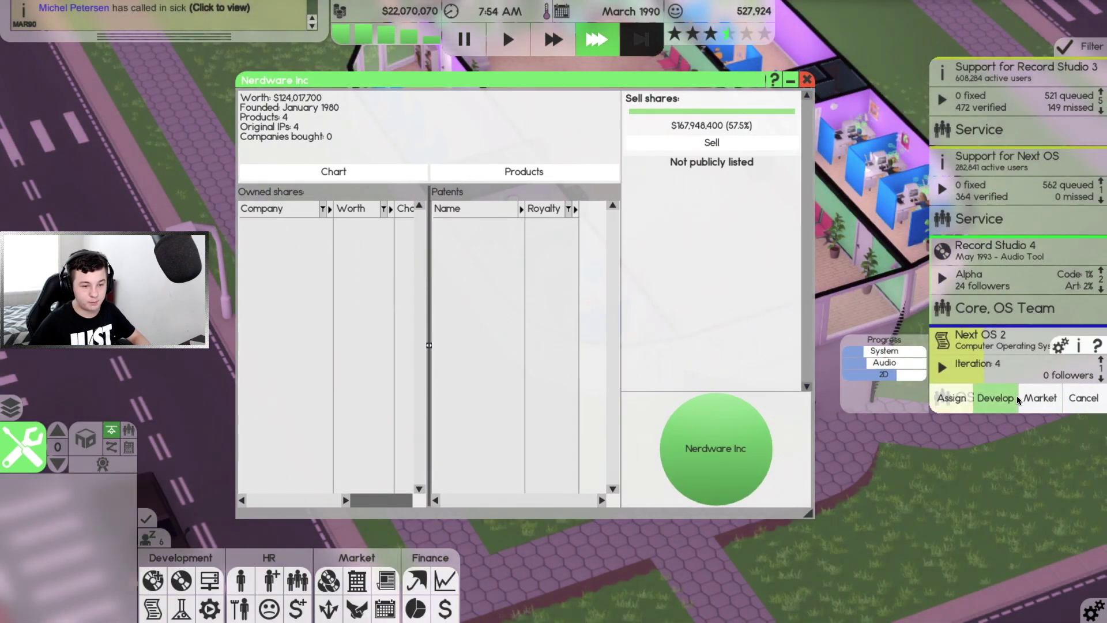
pyautogui.click(987, 390)
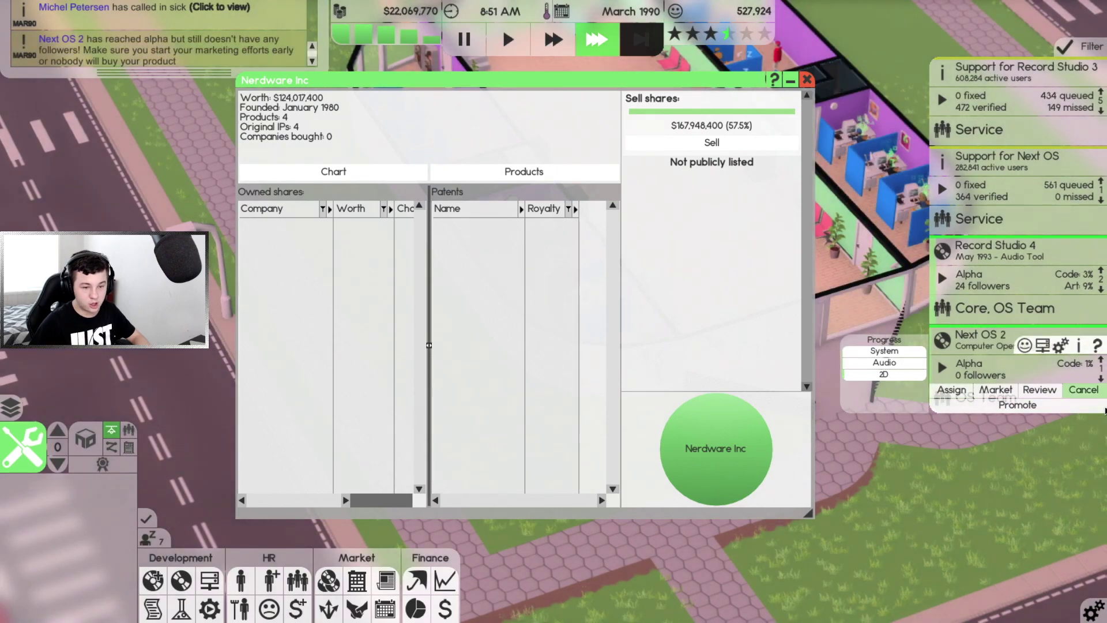
pyautogui.click(1007, 392)
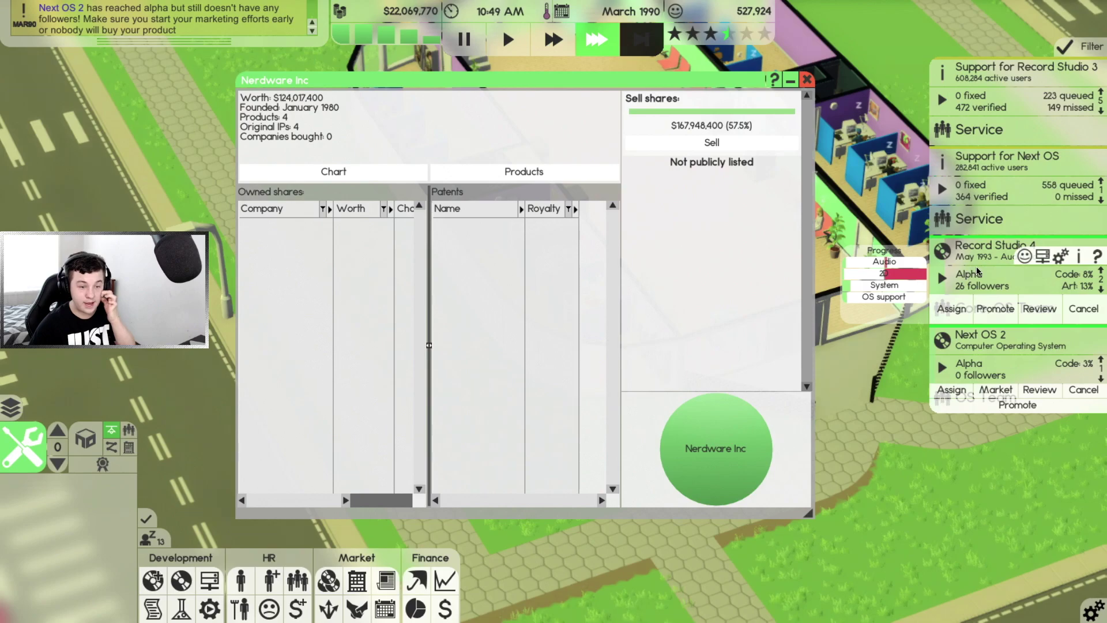
# Plan a Next OS 2 press release with video, handled by the Service team
pyautogui.click(996, 392)
pyautogui.click(472, 80)
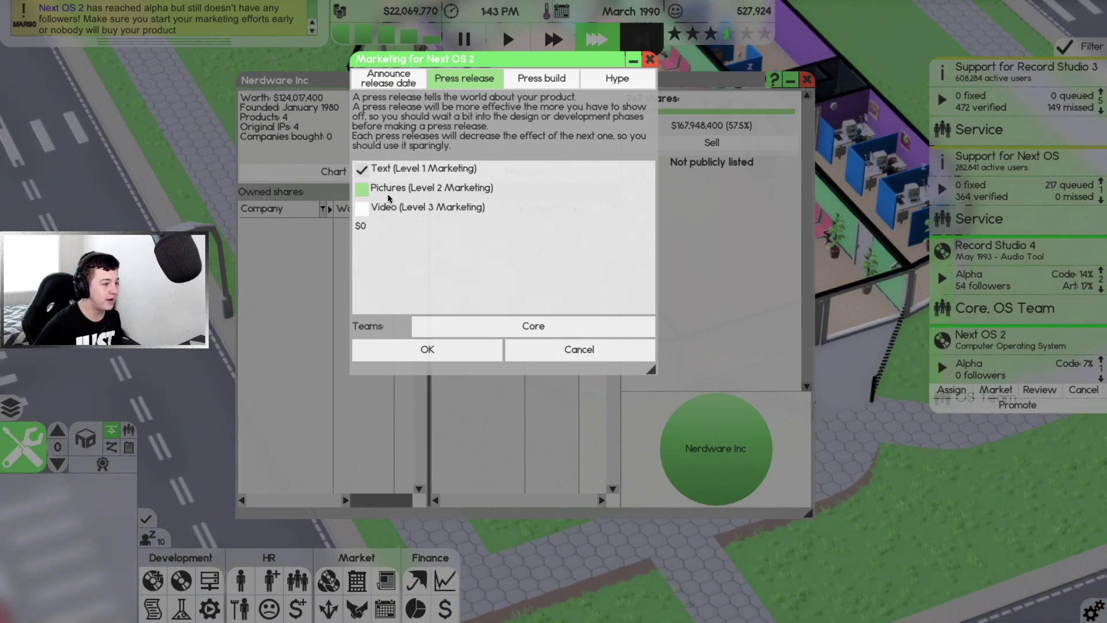
pyautogui.click(364, 207)
pyautogui.click(489, 328)
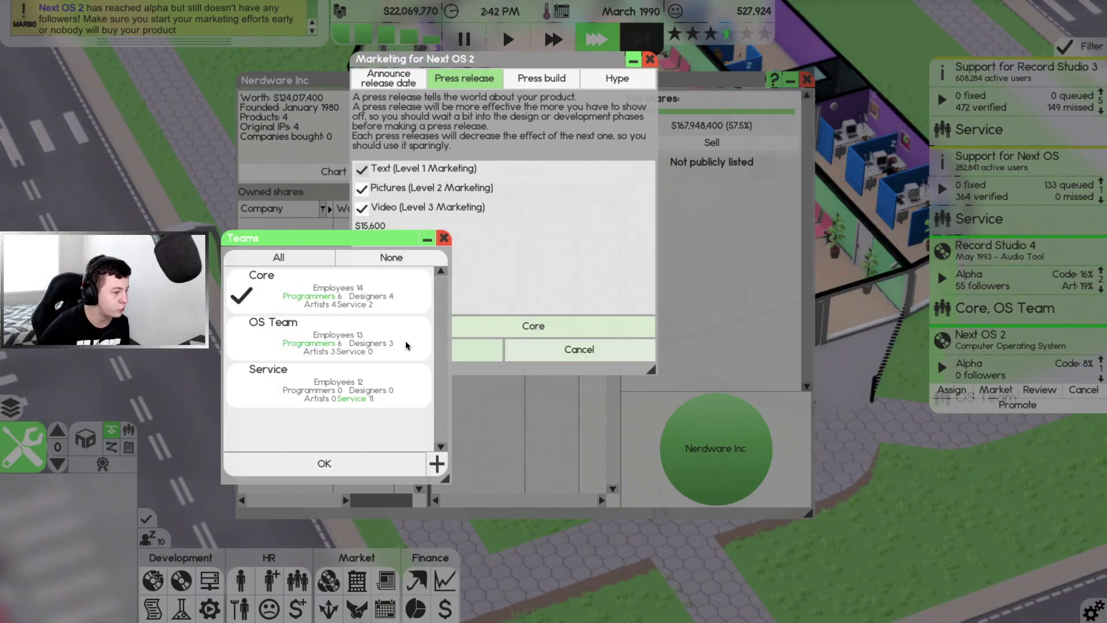
pyautogui.click(293, 347)
pyautogui.click(290, 385)
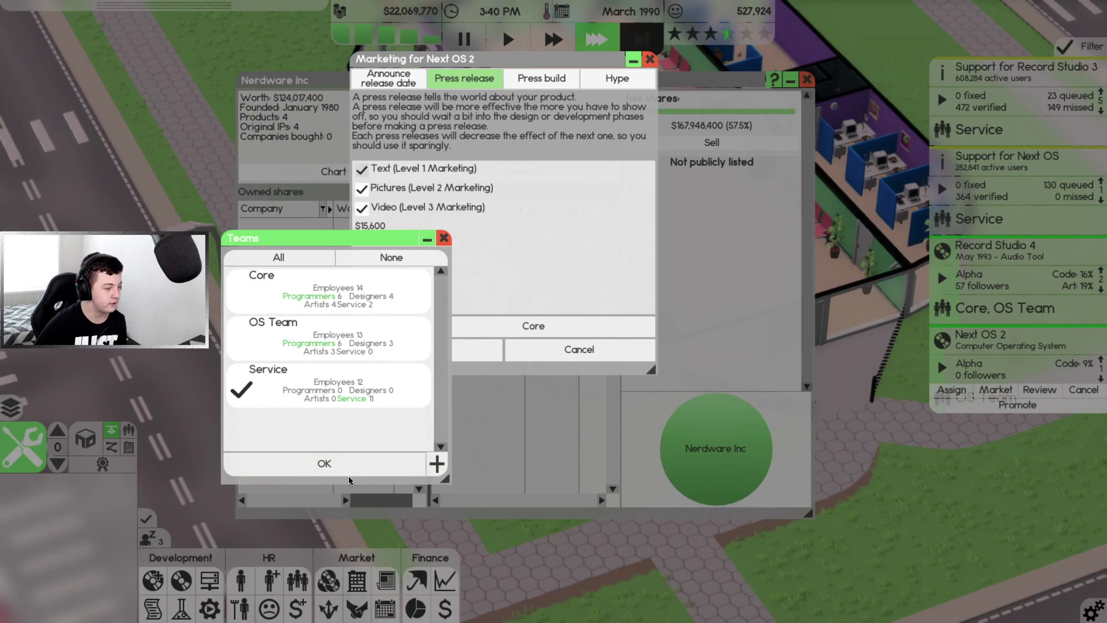
pyautogui.click(367, 468)
# Dismiss the missing level 3 marketer warning and launch the press release campaign
pyautogui.click(440, 360)
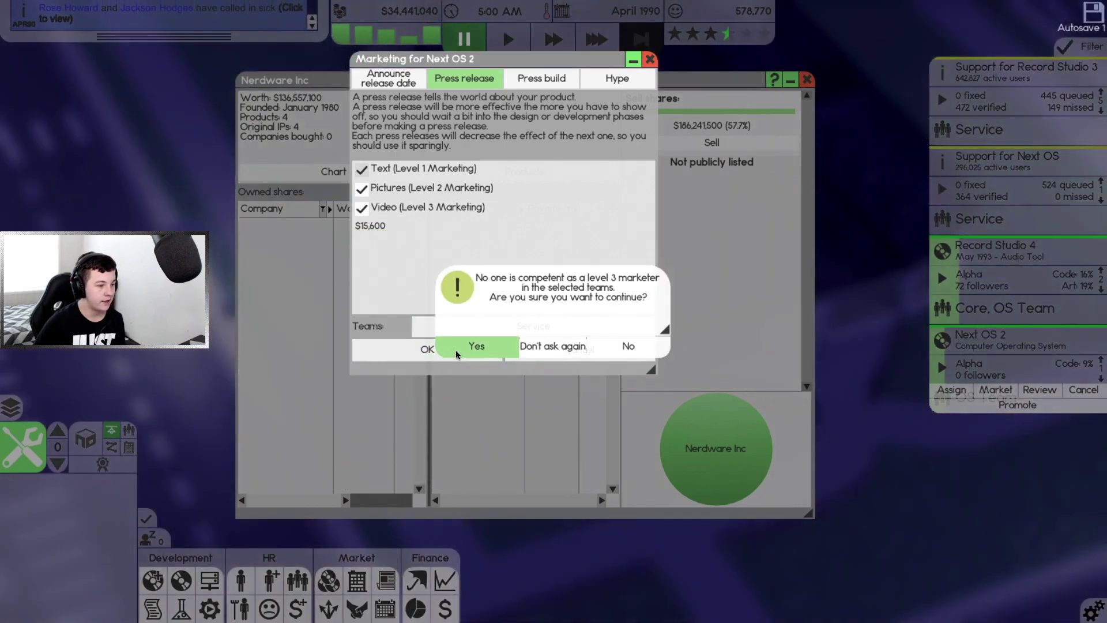
pyautogui.click(625, 343)
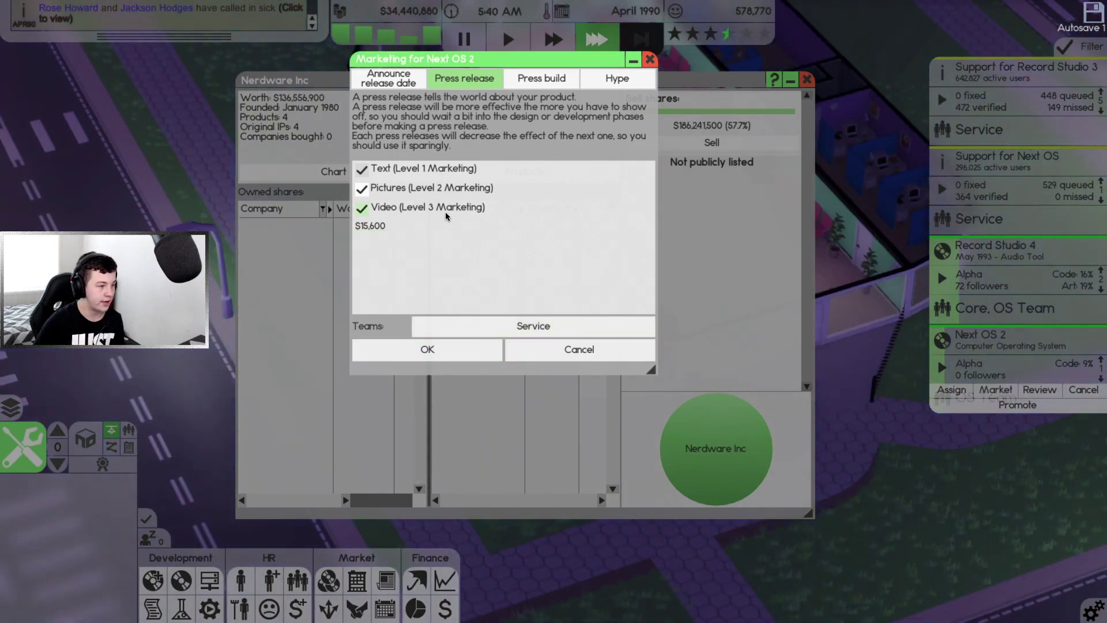
pyautogui.click(428, 349)
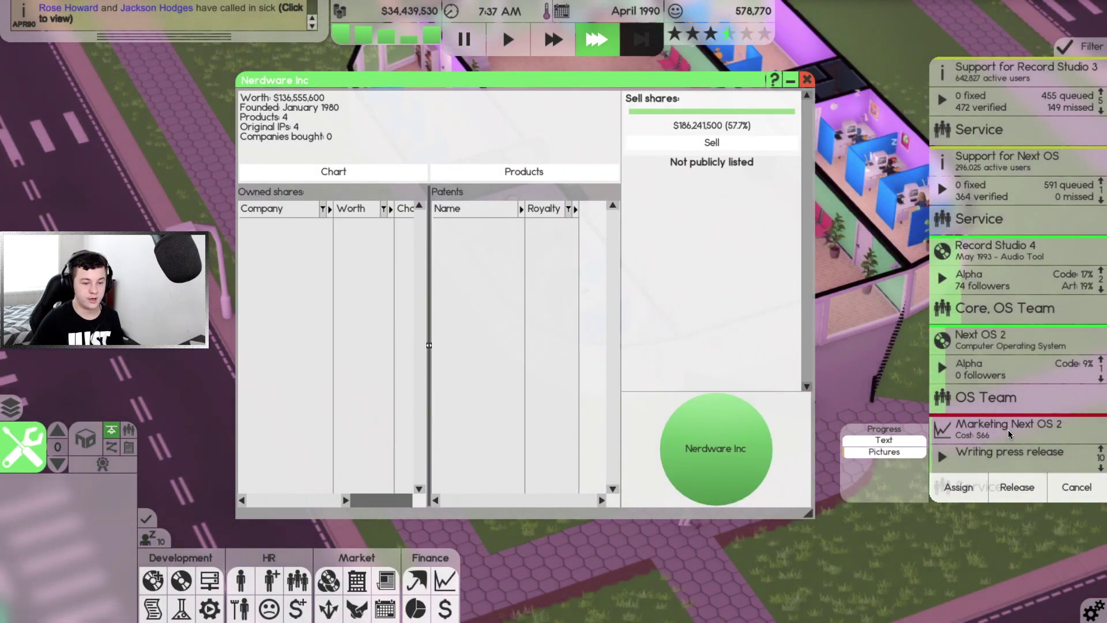
# Lower the Next OS 2 press-release task priority from 10 to 5
pyautogui.click(1008, 430)
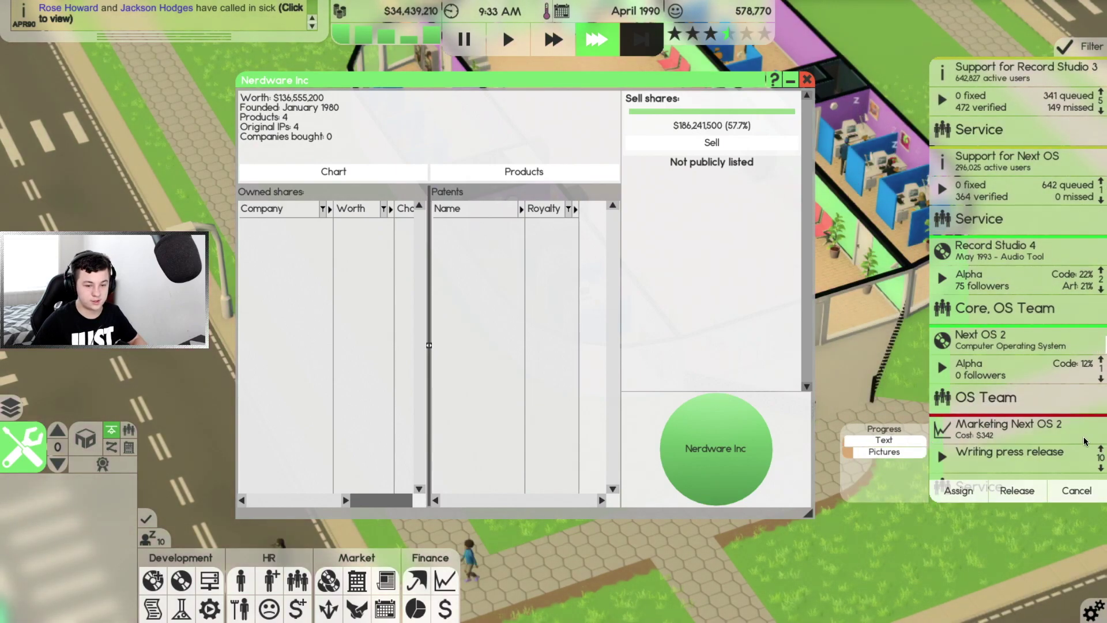
pyautogui.scroll(-5, 1101, 467)
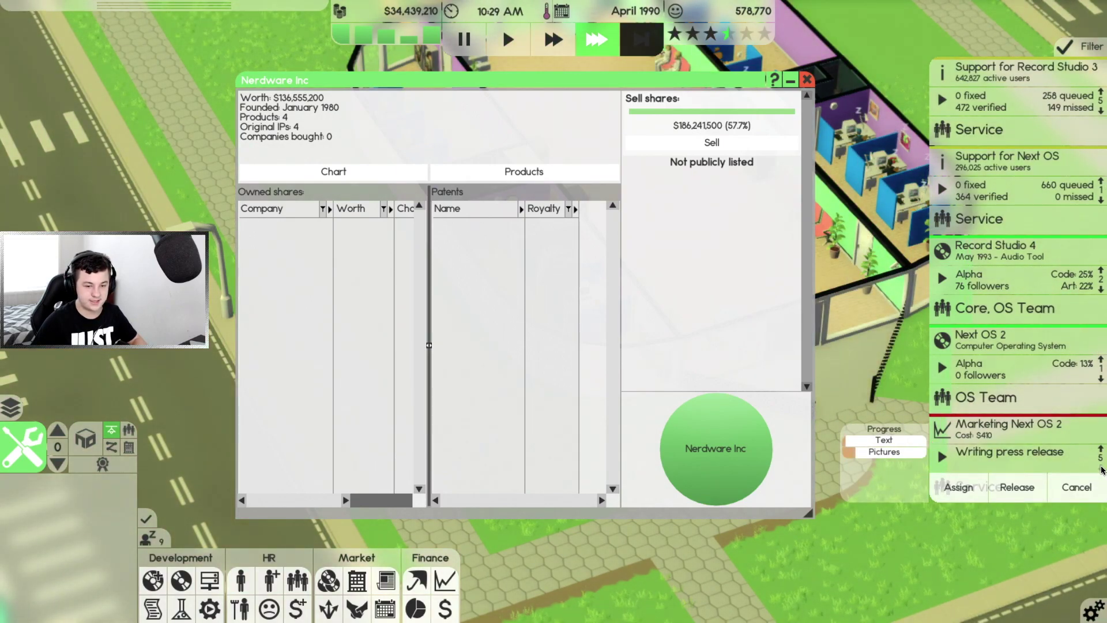
pyautogui.click(1043, 440)
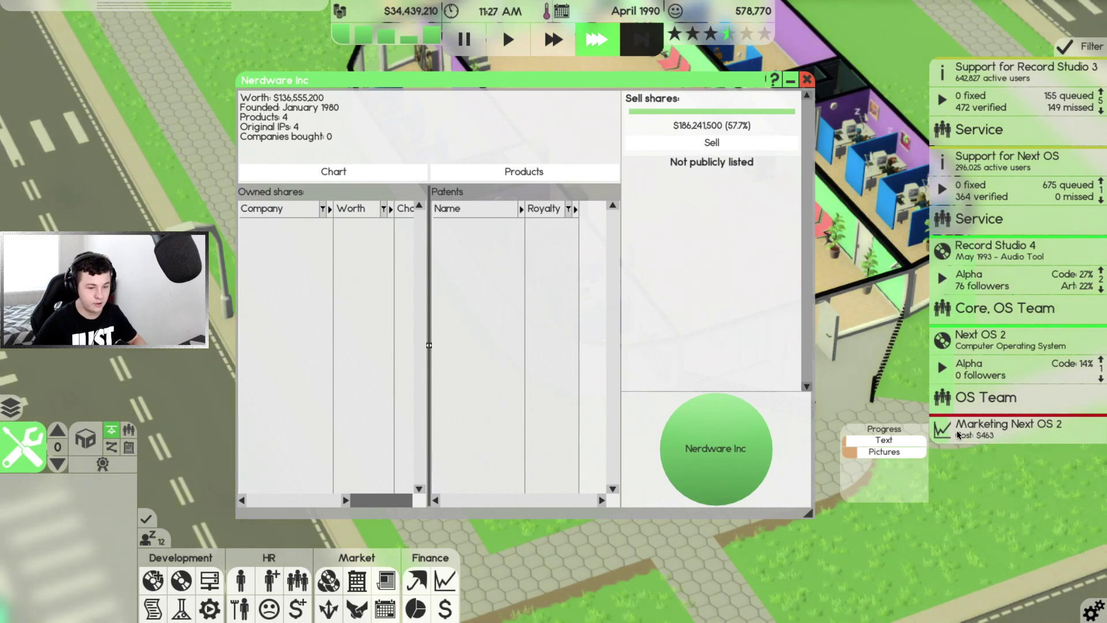
pyautogui.moveTo(1016, 264)
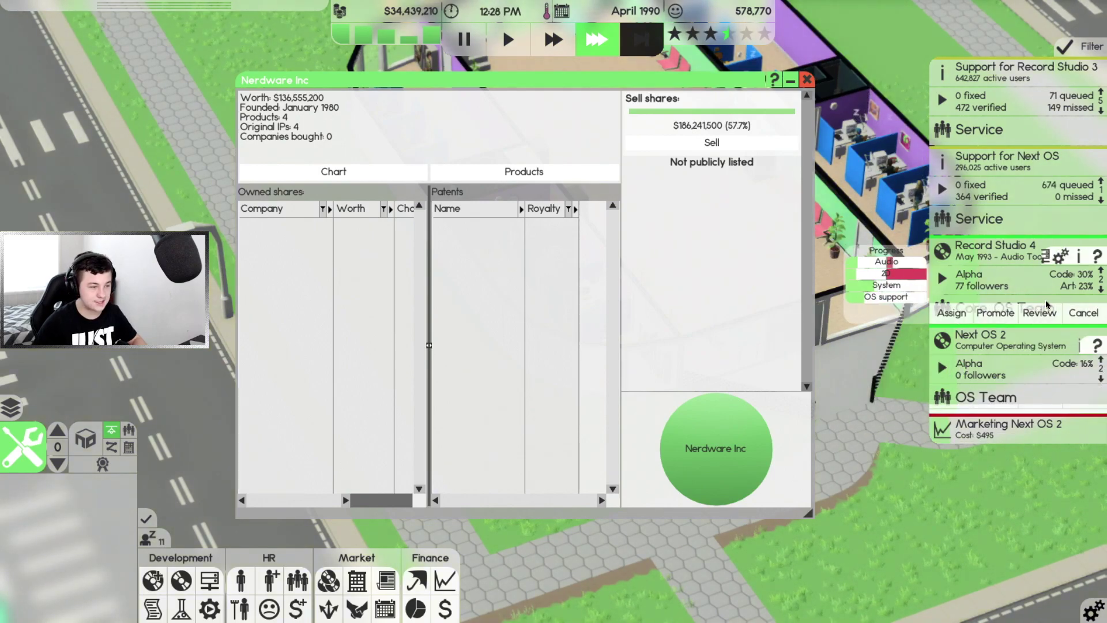
# Take Nerdware Inc public, buy back all of Smilehard's shares, and resume at fastest speed
pyautogui.moveTo(624, 82); pyautogui.dragTo(632, 143)
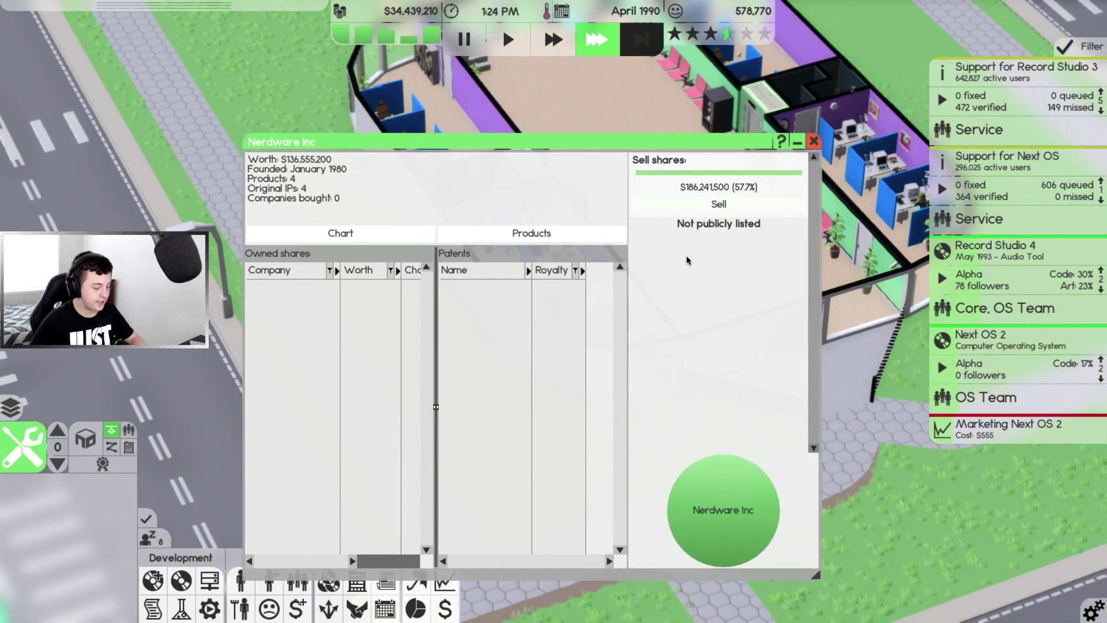
pyautogui.press('space')
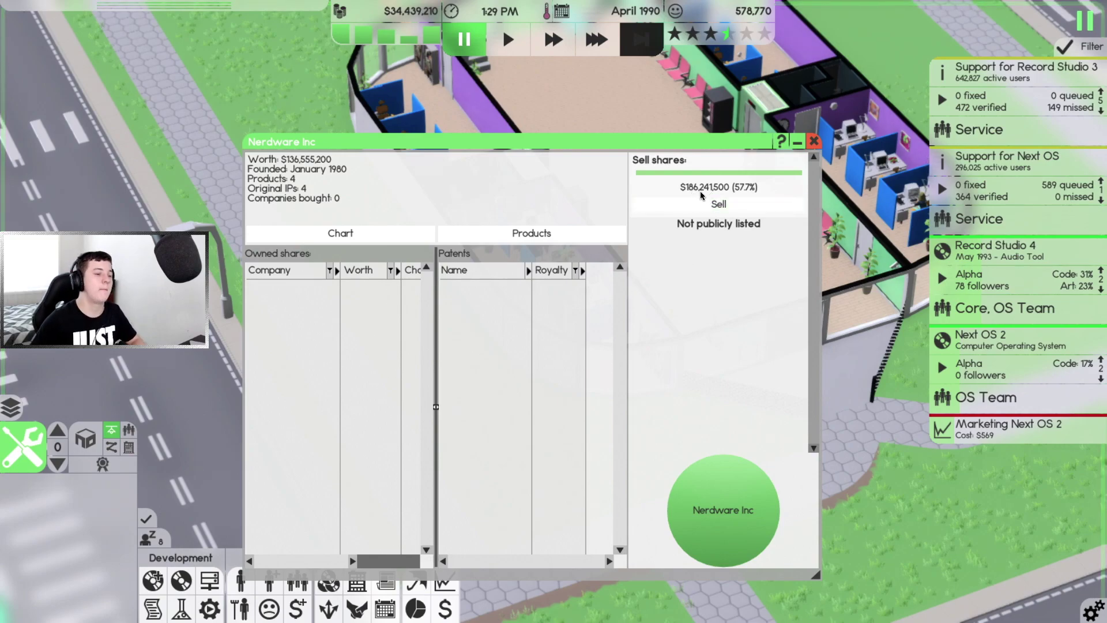
pyautogui.click(701, 203)
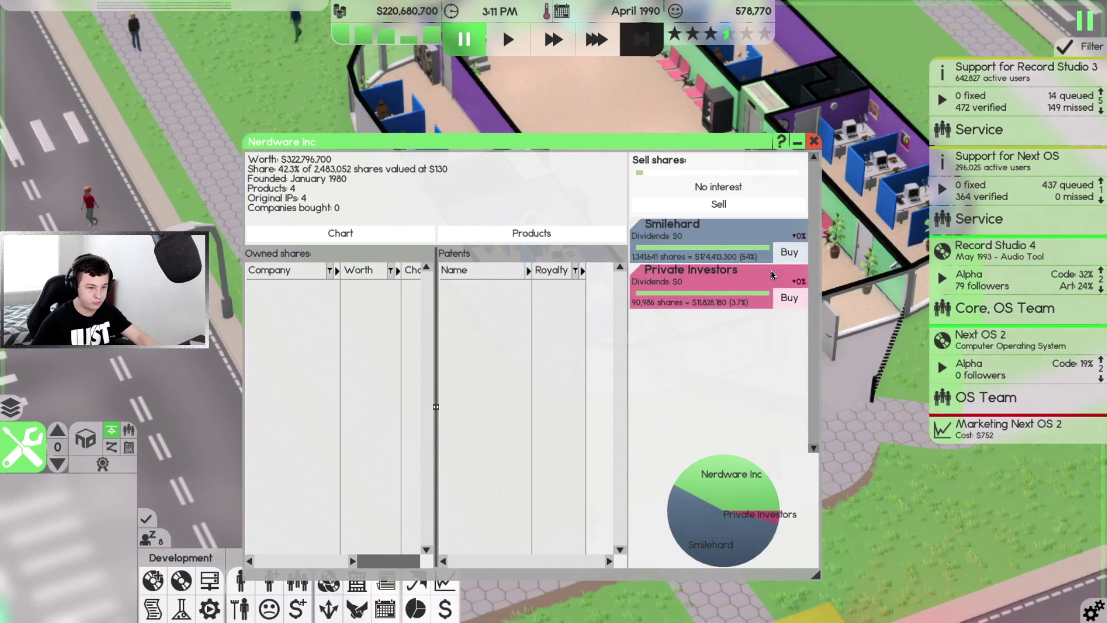
pyautogui.click(789, 252)
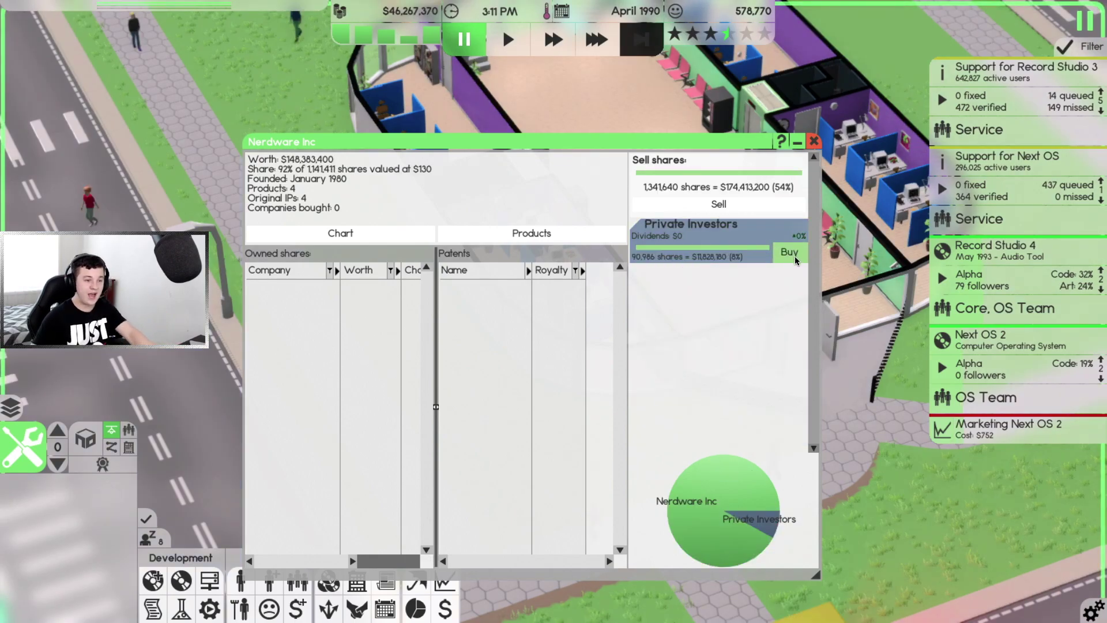
pyautogui.press('3')
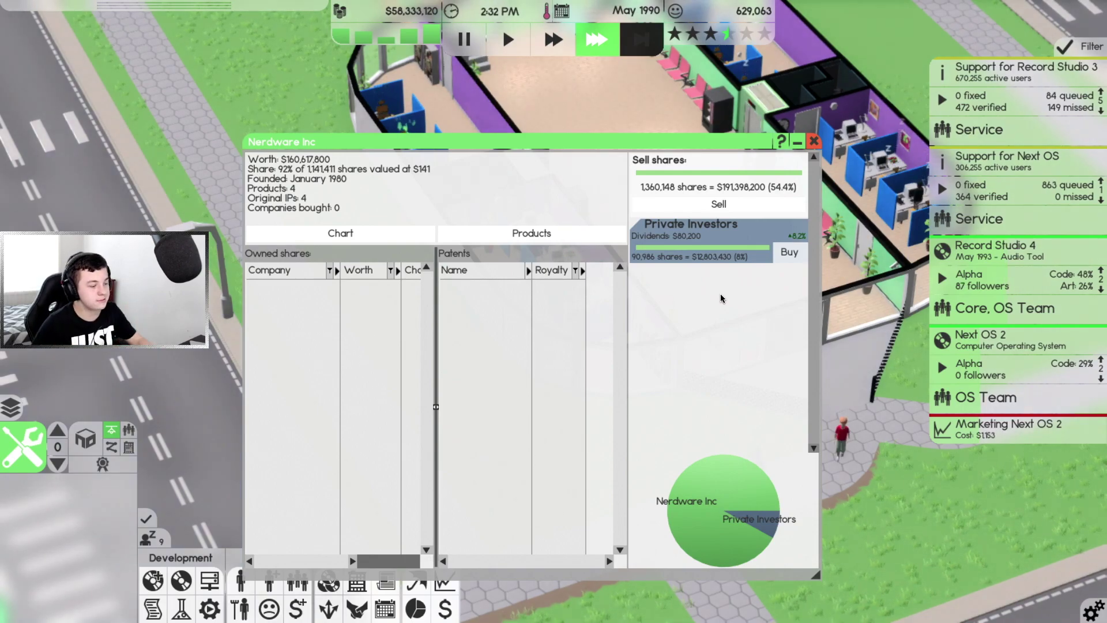
pyautogui.click(356, 582)
pyautogui.click(544, 111)
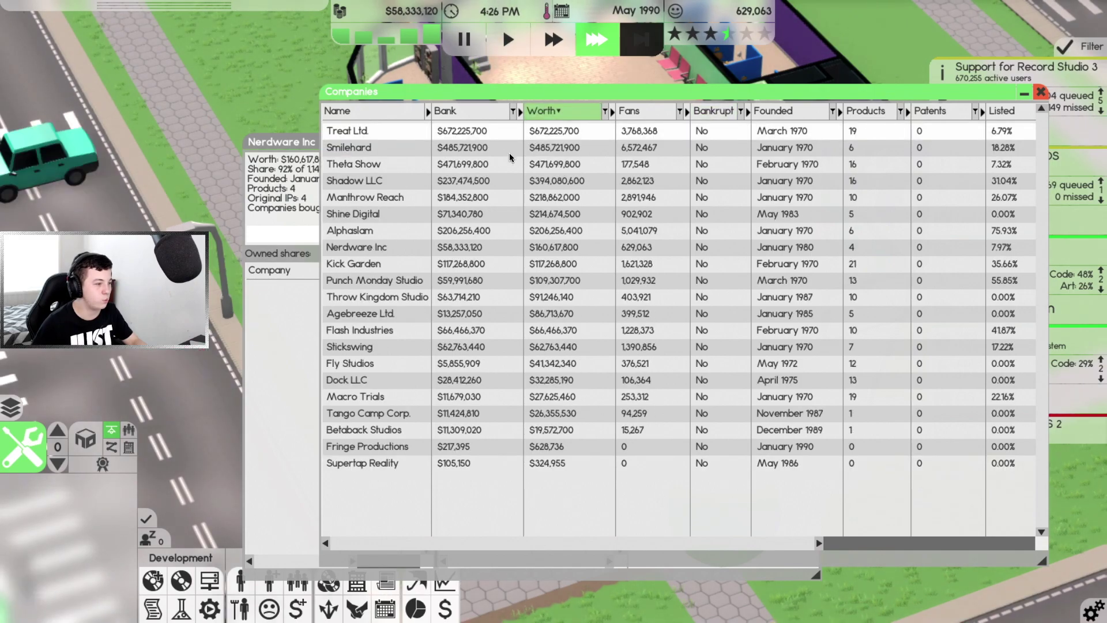
pyautogui.click(376, 251)
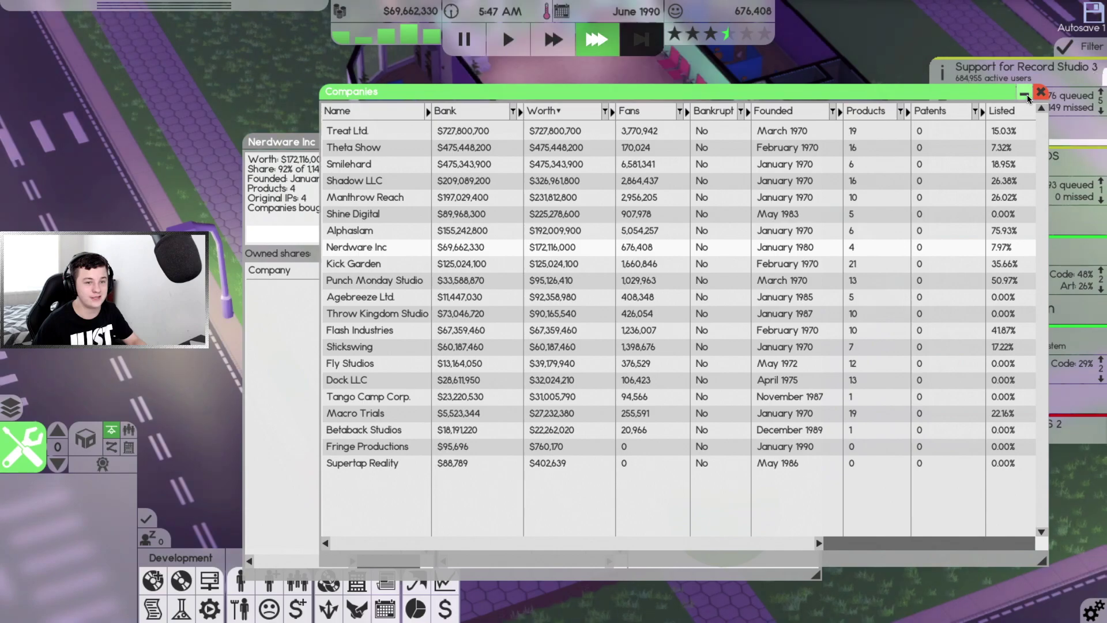
pyautogui.click(1040, 93)
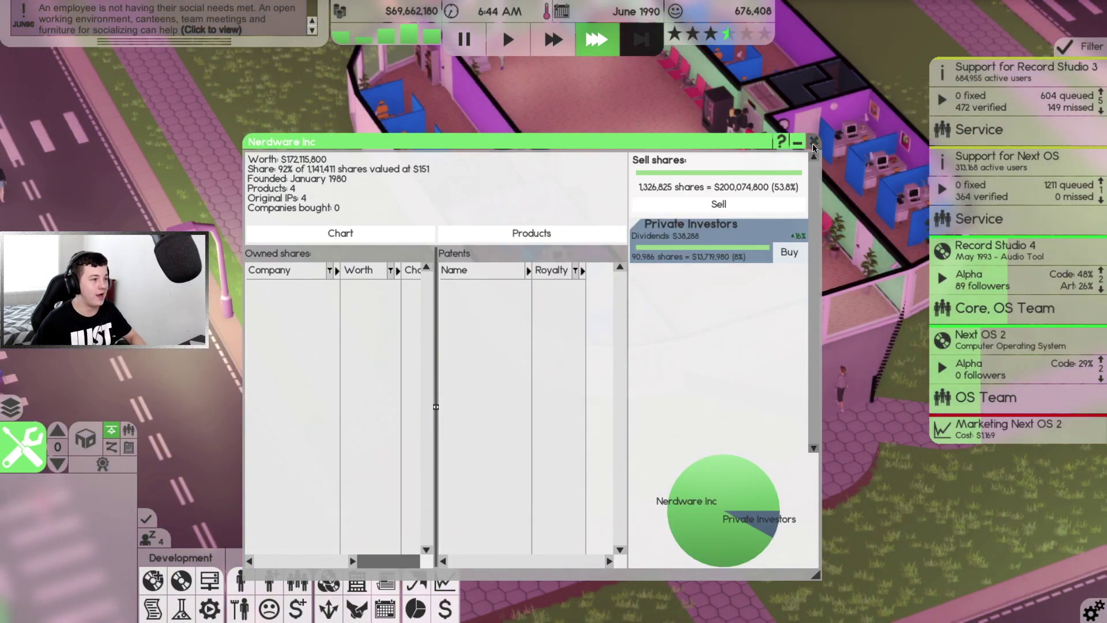
# Close the Nerdware Inc window and review bond holdings in Insurance and investments
pyautogui.click(812, 143)
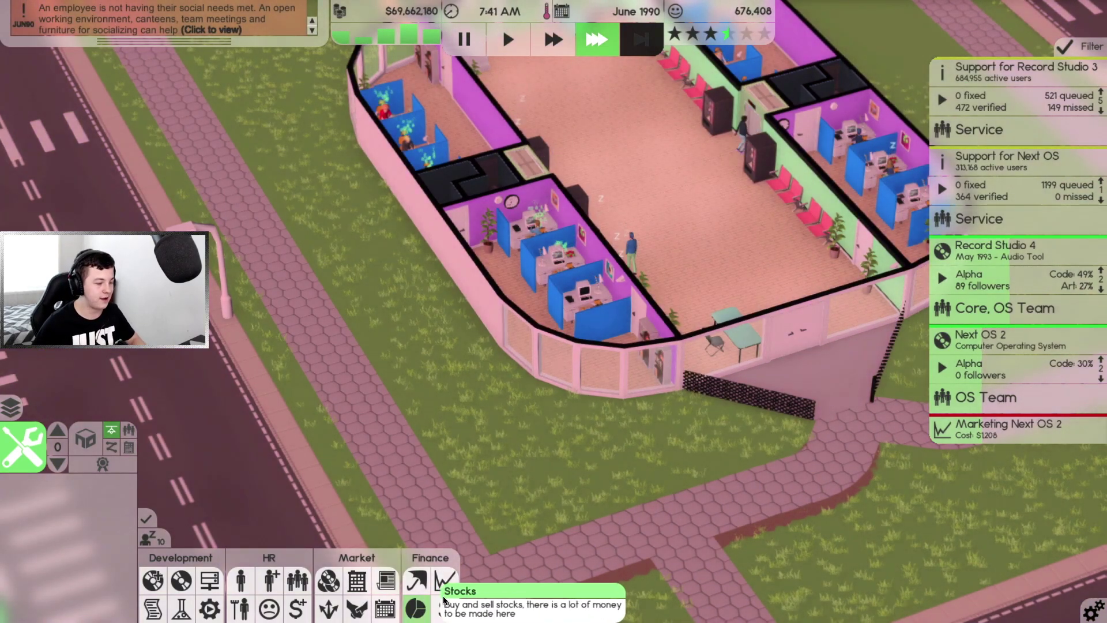
pyautogui.click(417, 606)
pyautogui.click(421, 578)
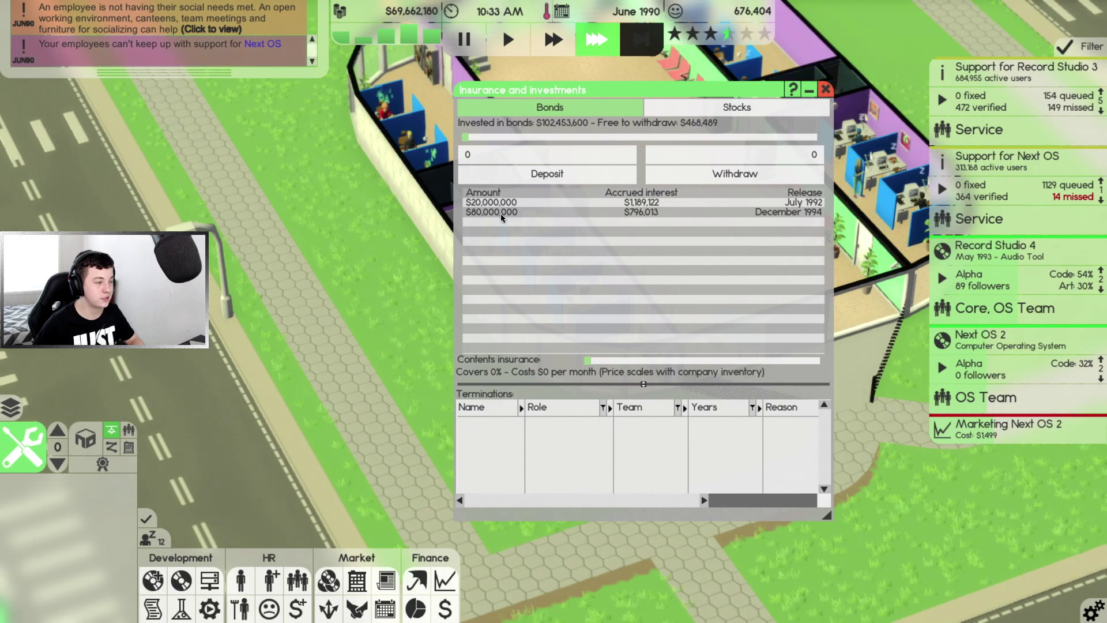
# Close the insurance overview, rotate the office view and toggle game speed between normal and fastest
pyautogui.click(824, 90)
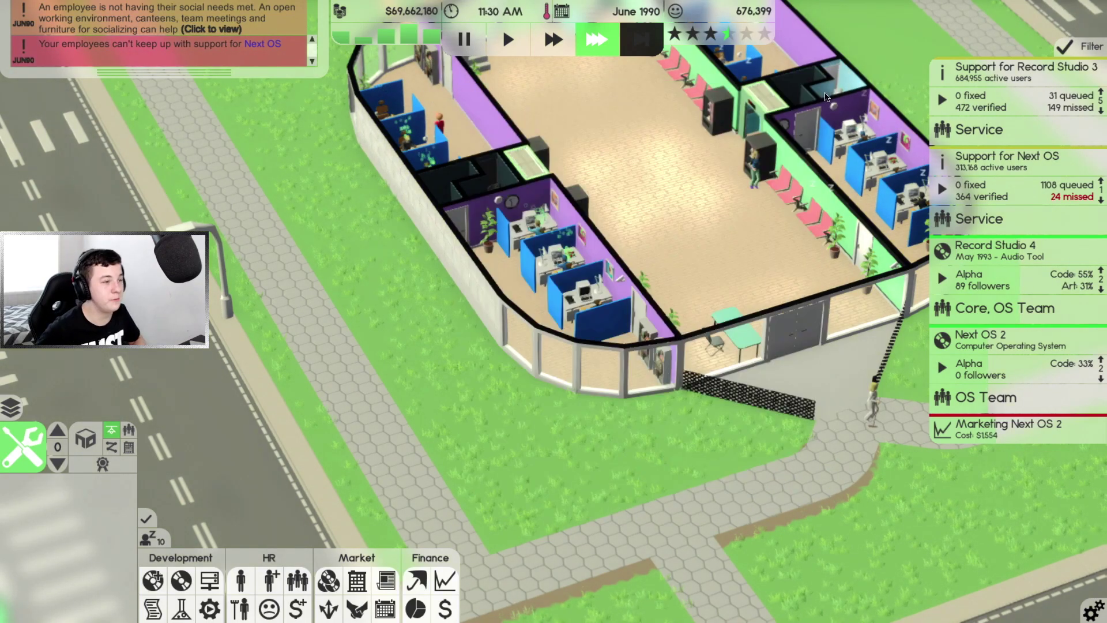
pyautogui.scroll(2, 760, 392)
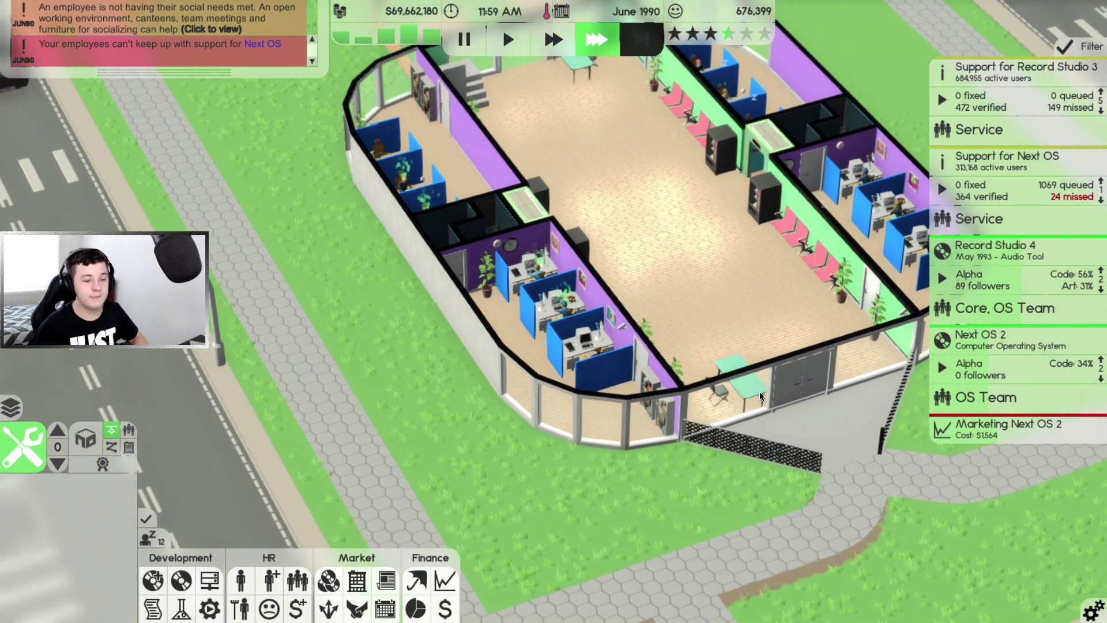
pyautogui.scroll(-3, 760, 392)
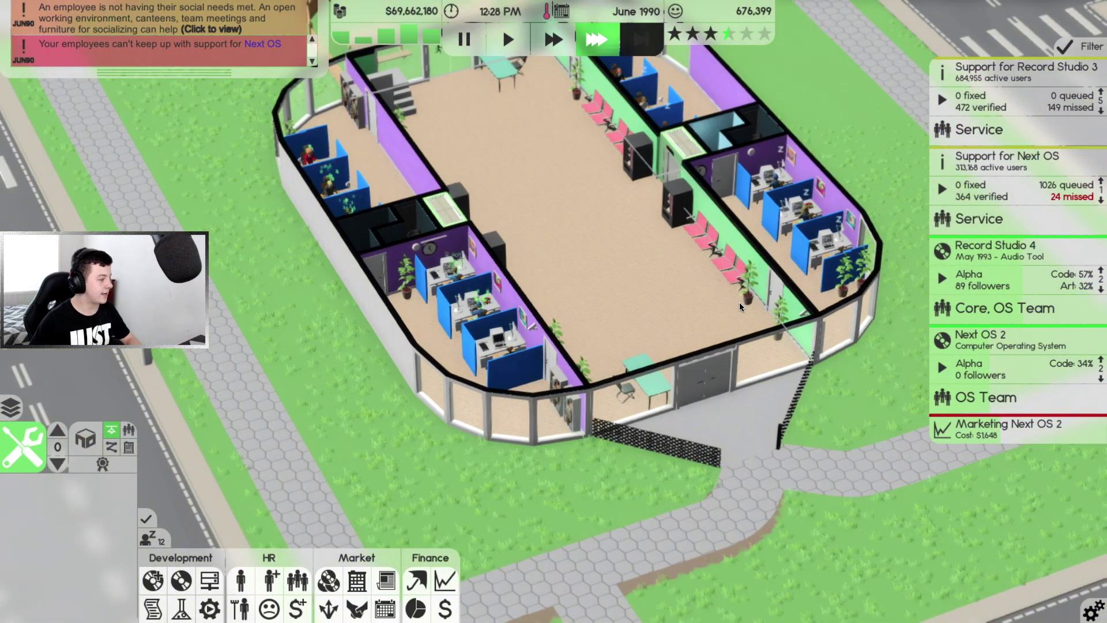
pyautogui.scroll(-1, 740, 302)
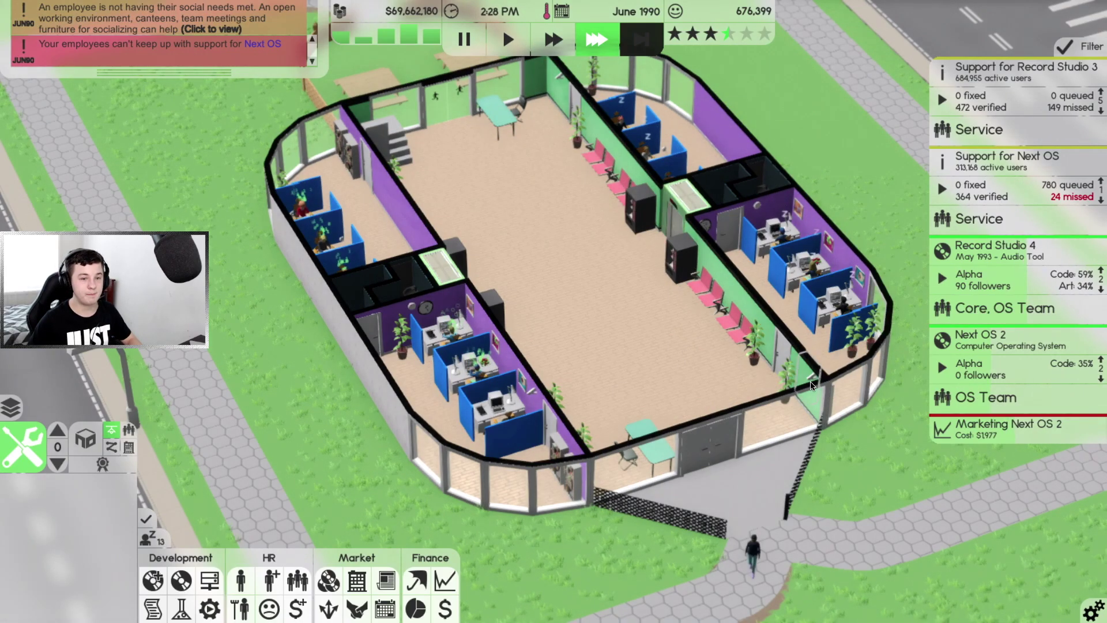
pyautogui.scroll(1, 798, 394)
pyautogui.scroll(-2, 799, 389)
pyautogui.press('e')
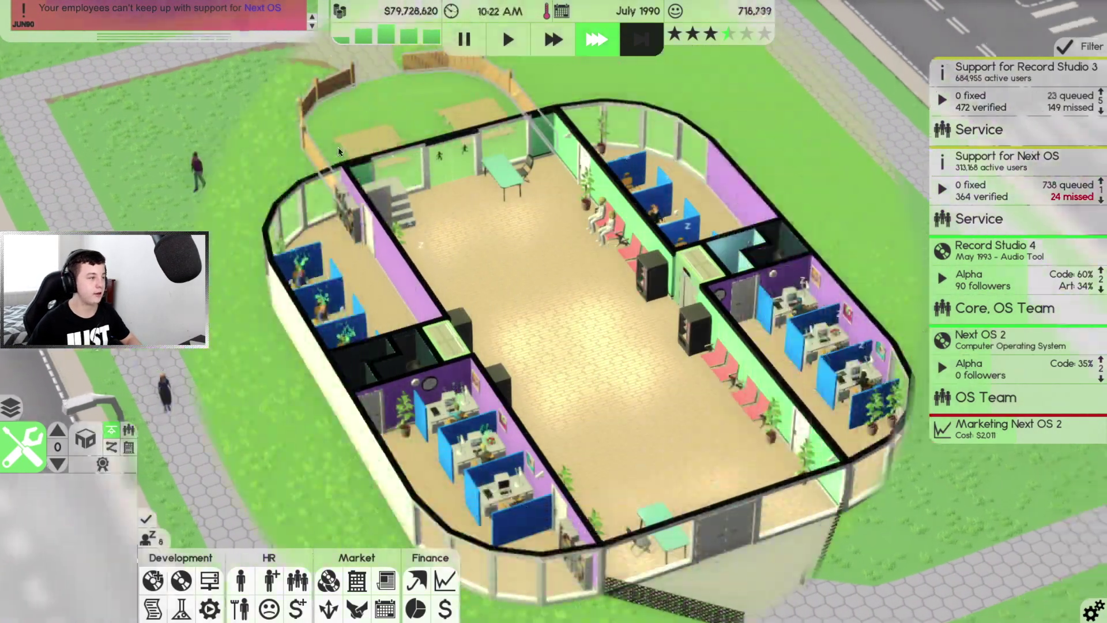
pyautogui.scroll(2, 414, 261)
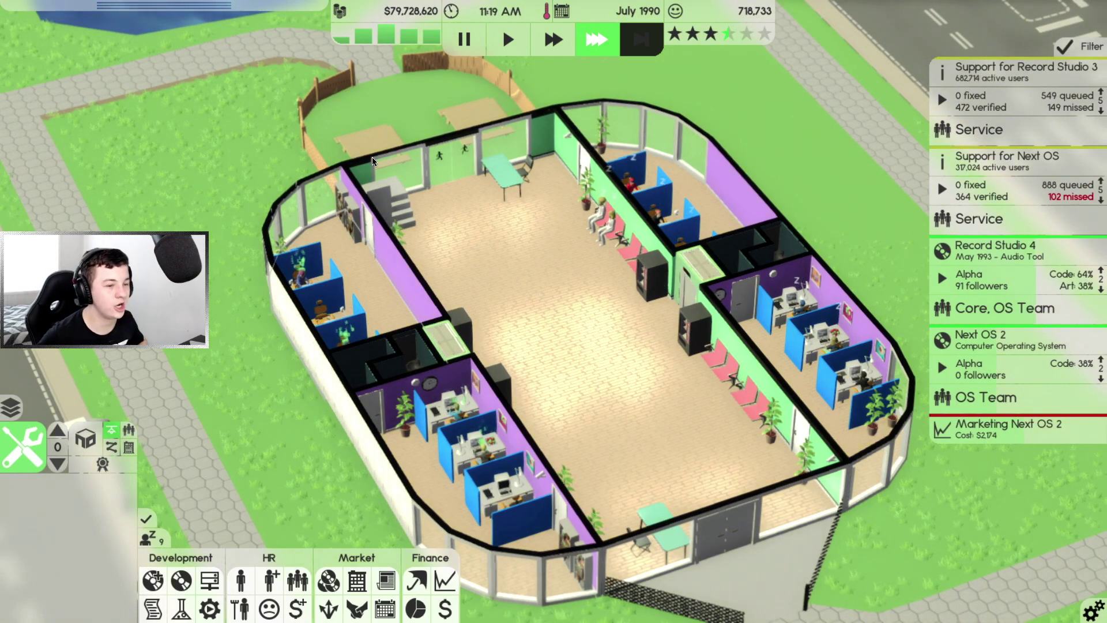
pyautogui.press('1')
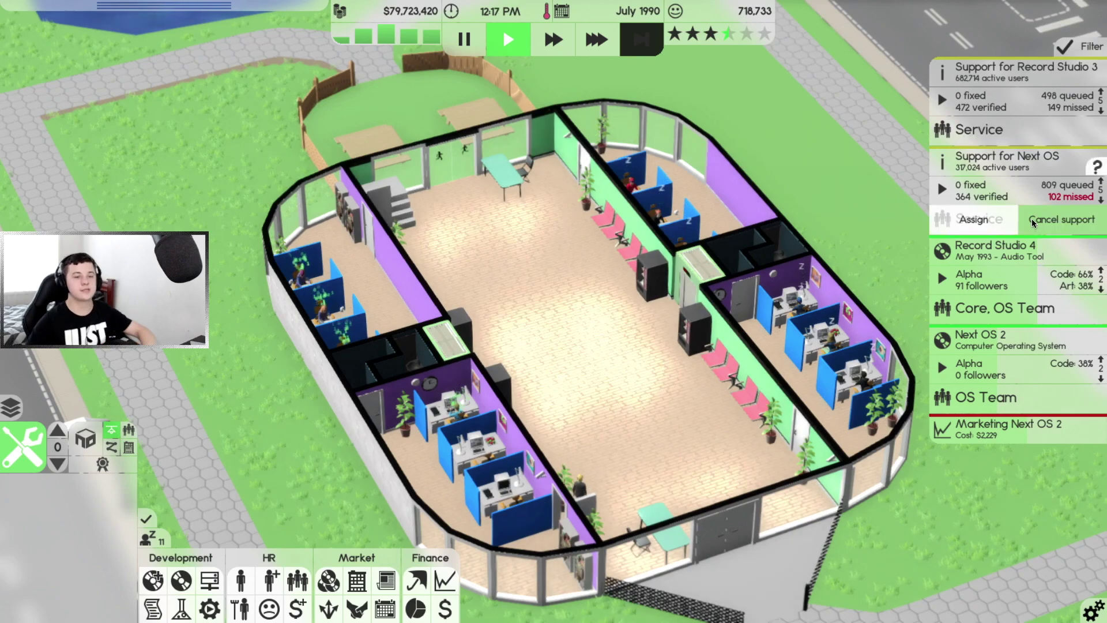
pyautogui.press('3')
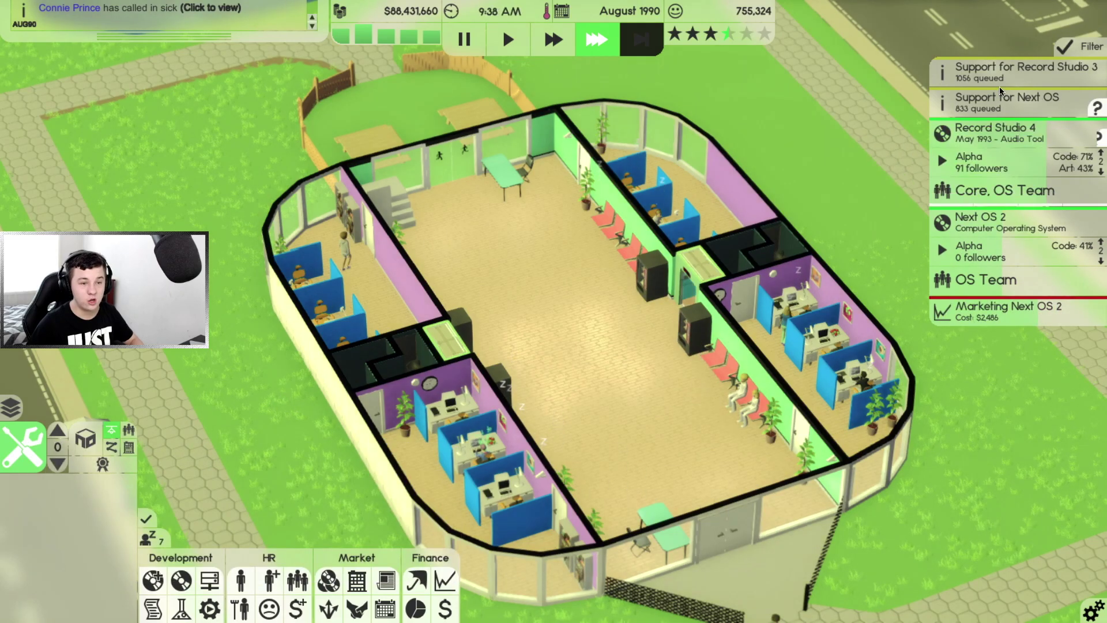
# Confirm the $32,500 outsourced review of Record Studio 4 and check its 7.3/10 result
pyautogui.click(1040, 191)
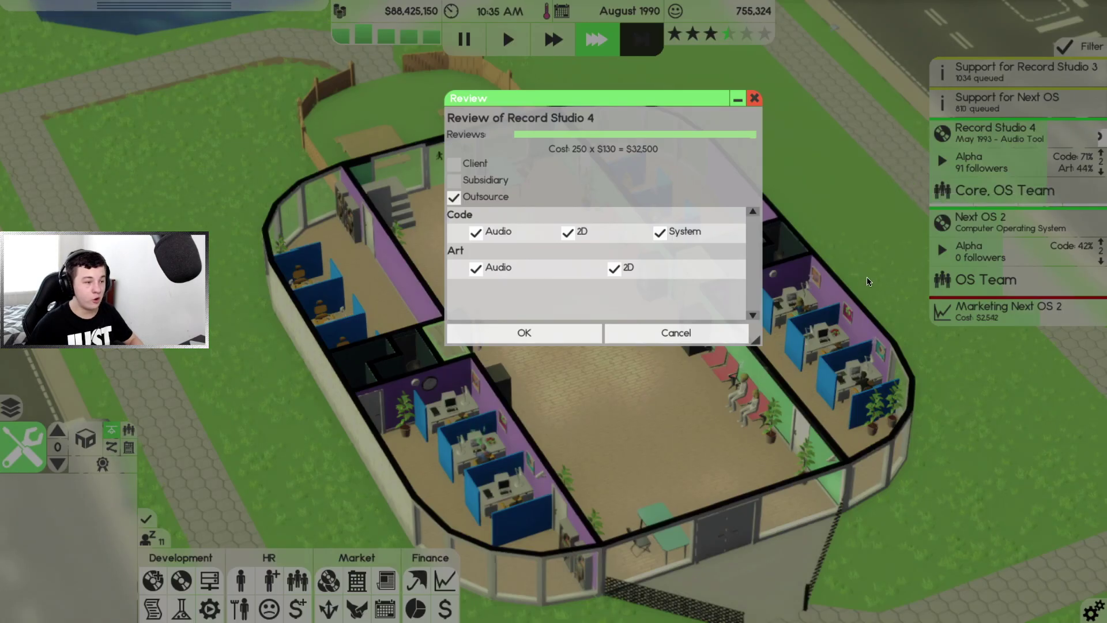
pyautogui.click(570, 337)
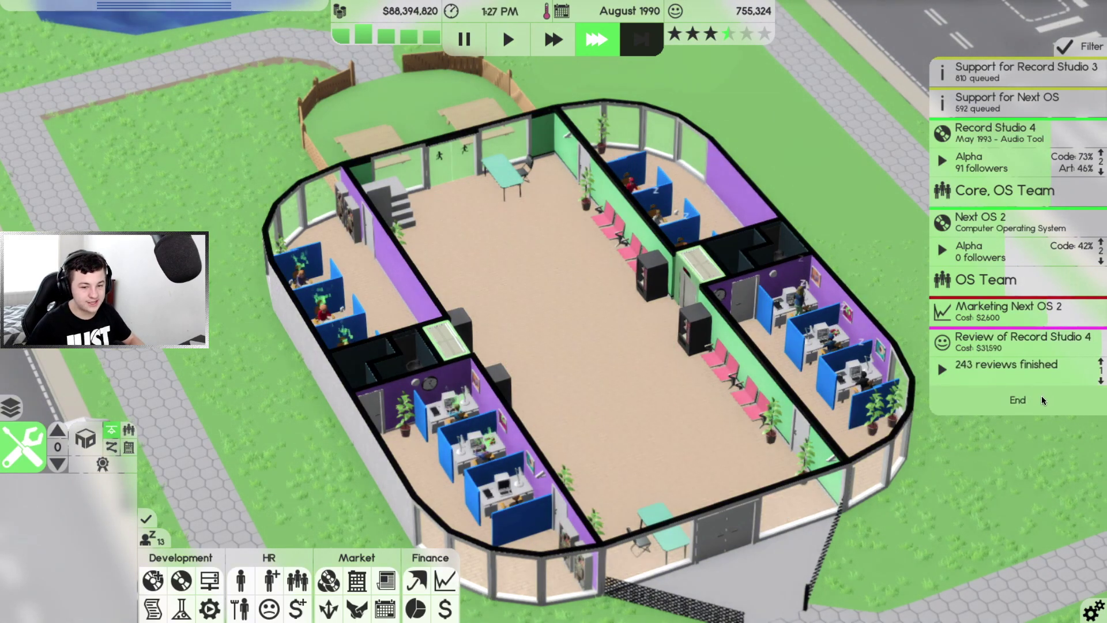
pyautogui.click(1042, 396)
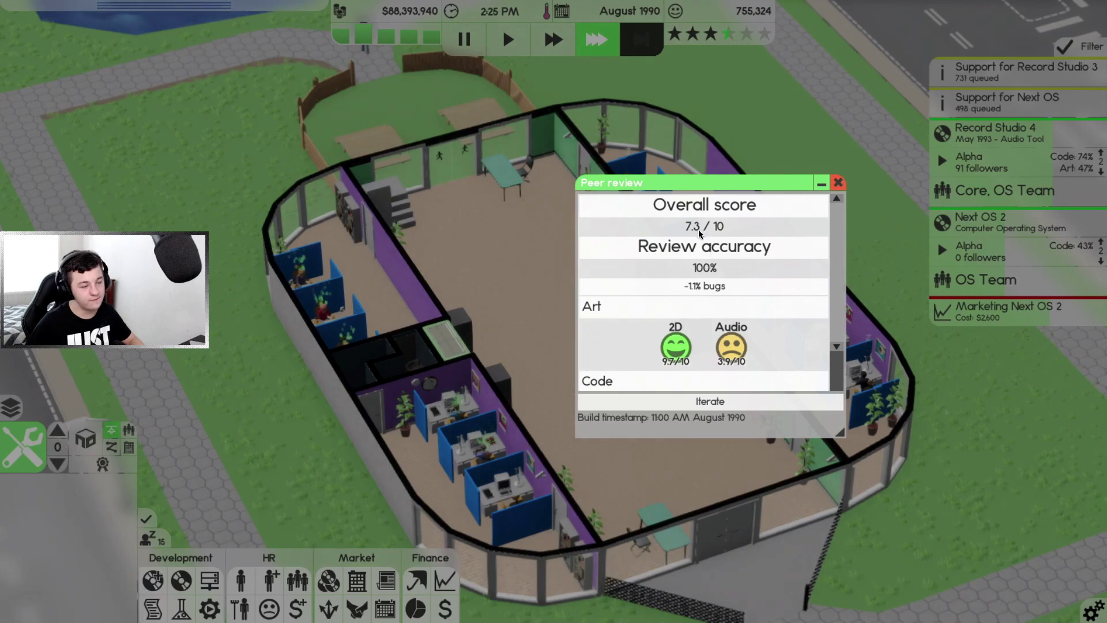
pyautogui.click(839, 183)
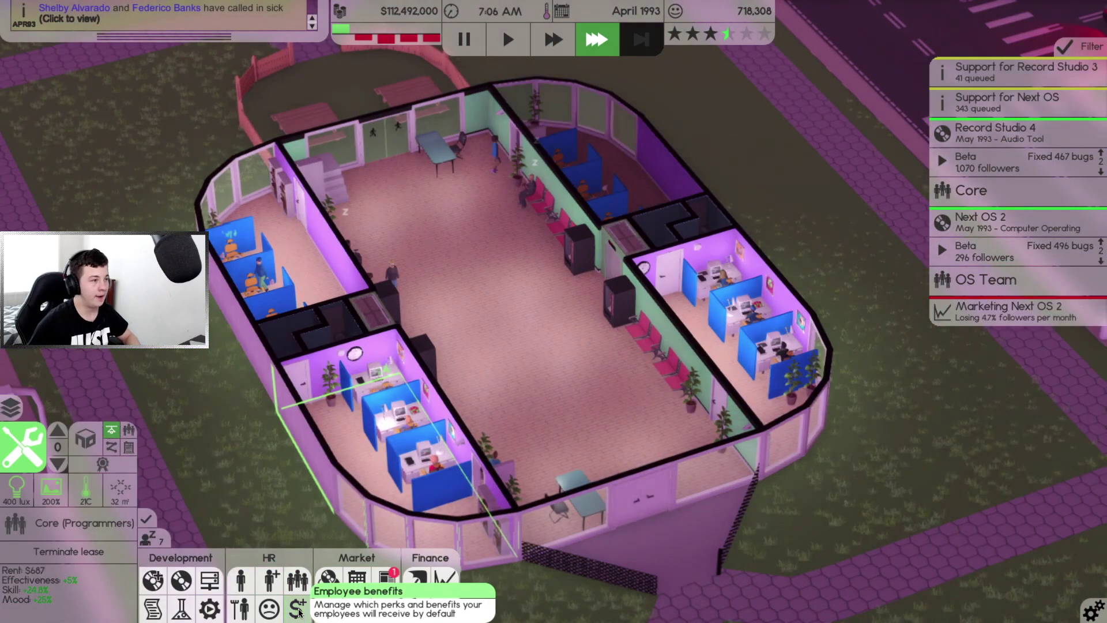
# Raise pension, insurance and minimum-raise benefits, set severance 100% and paid vacation 50%, and apply
pyautogui.click(299, 610)
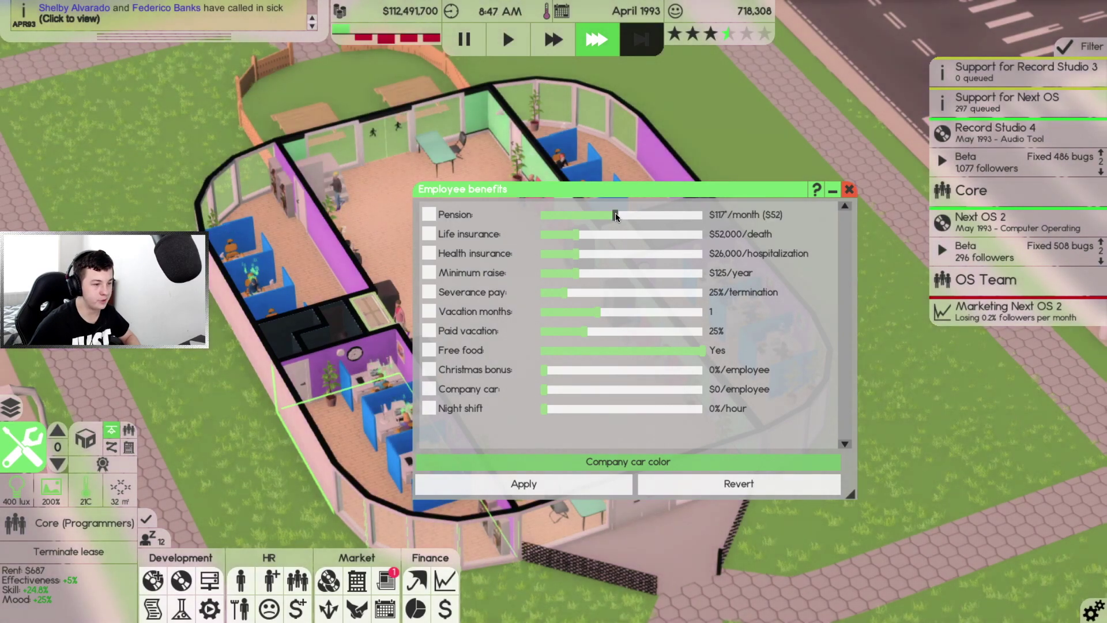
pyautogui.moveTo(615, 214); pyautogui.dragTo(624, 214)
pyautogui.click(622, 234)
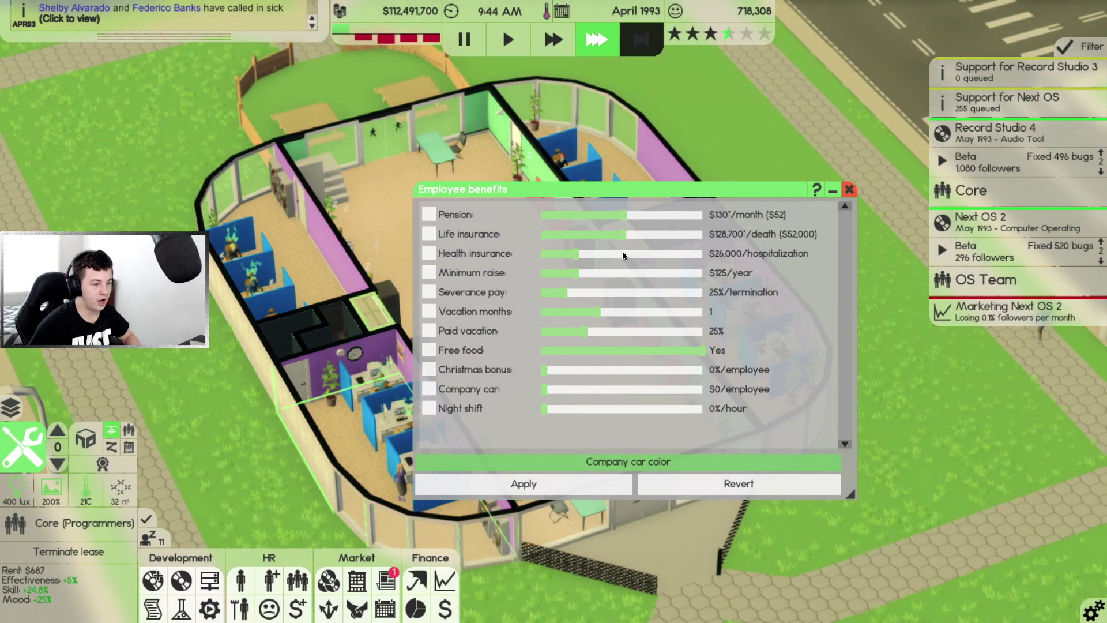
pyautogui.click(622, 253)
pyautogui.click(624, 272)
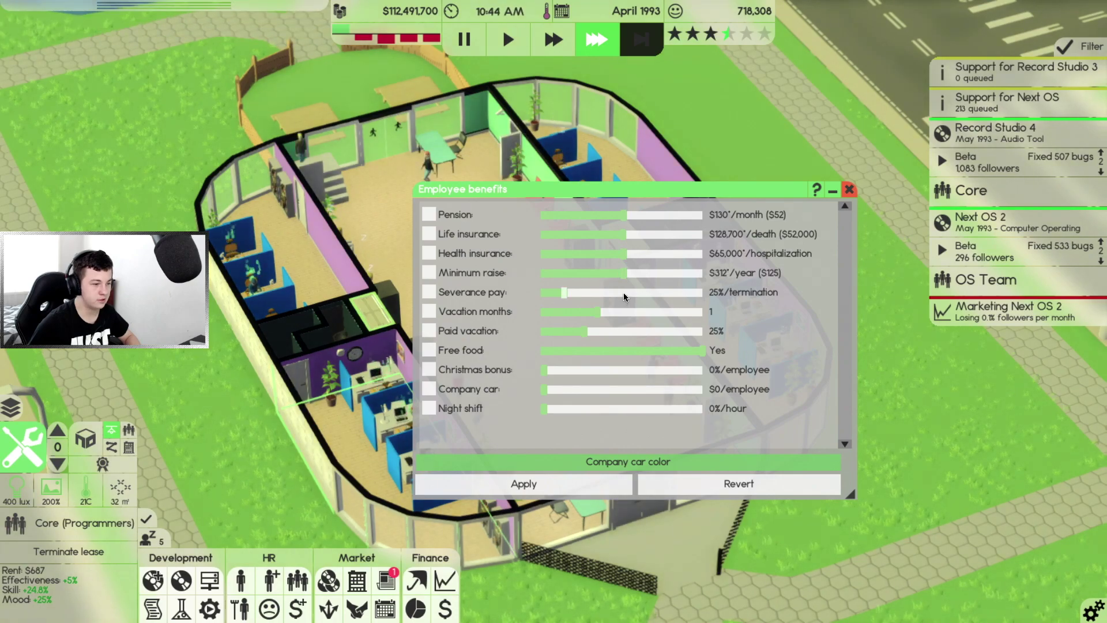
pyautogui.click(624, 292)
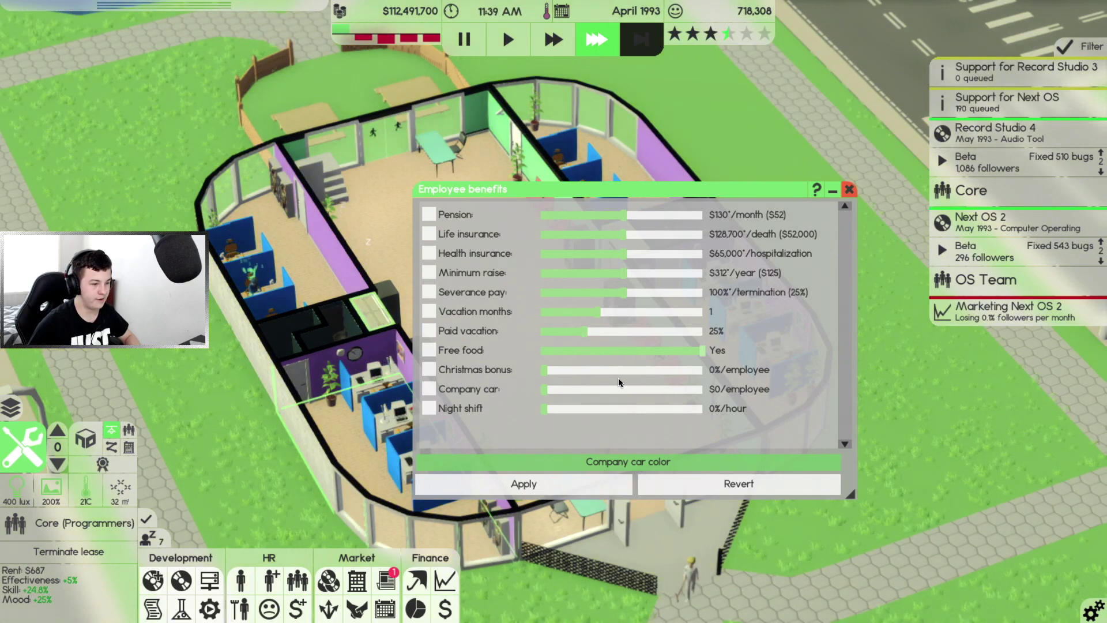
pyautogui.click(608, 330)
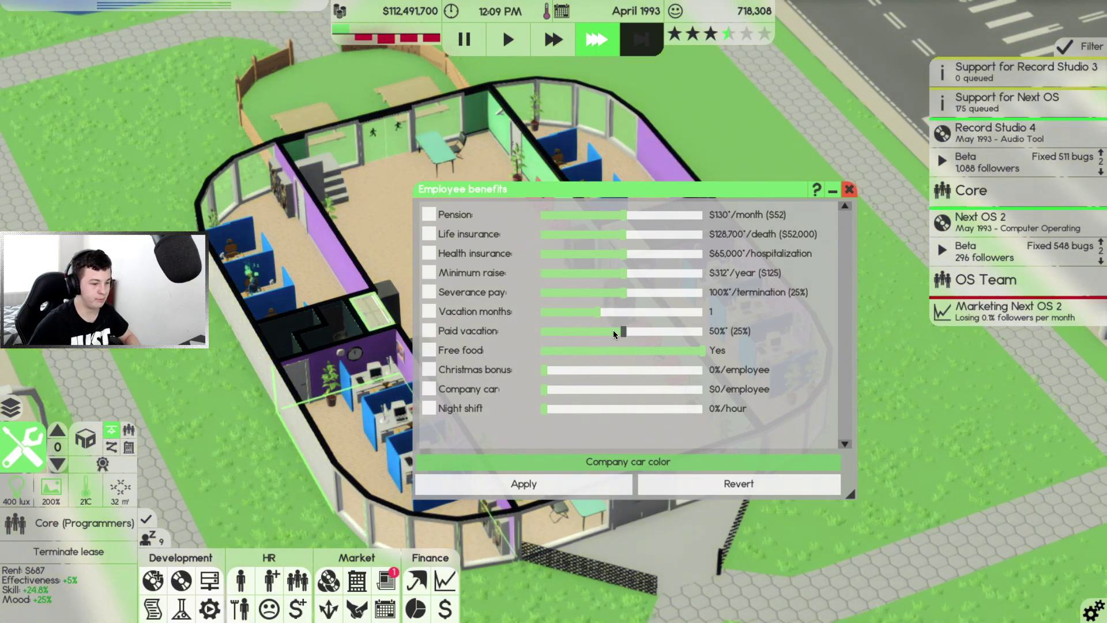
pyautogui.click(548, 482)
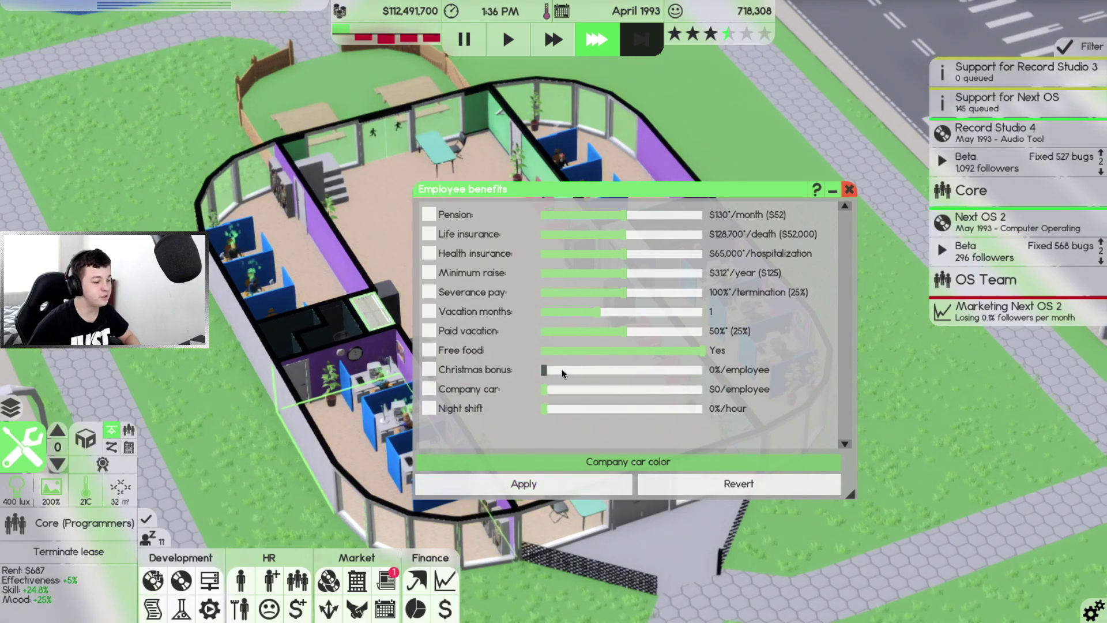
pyautogui.click(582, 484)
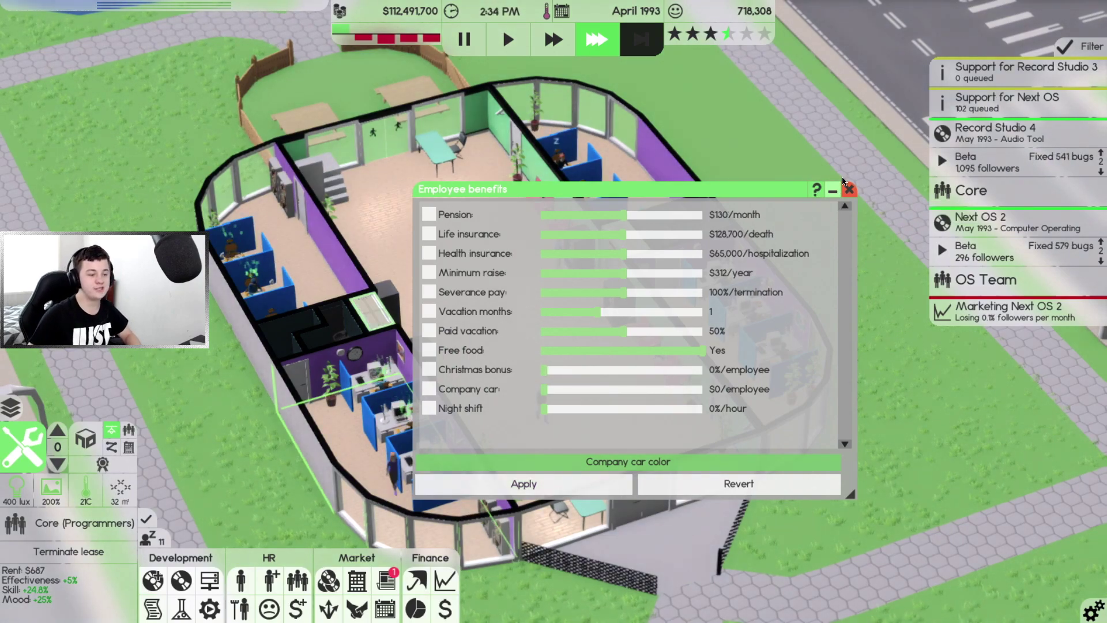
# Pause the game, release Record Studio 4 and order 10,000,000 physical copies for $26 million
pyautogui.click(849, 189)
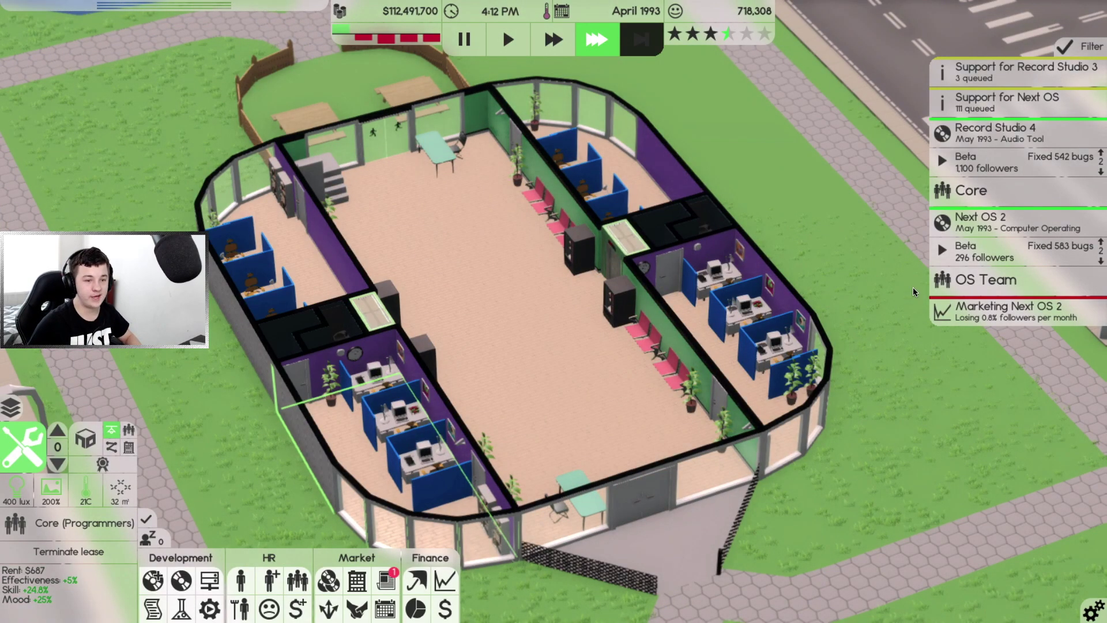
pyautogui.moveTo(987, 222)
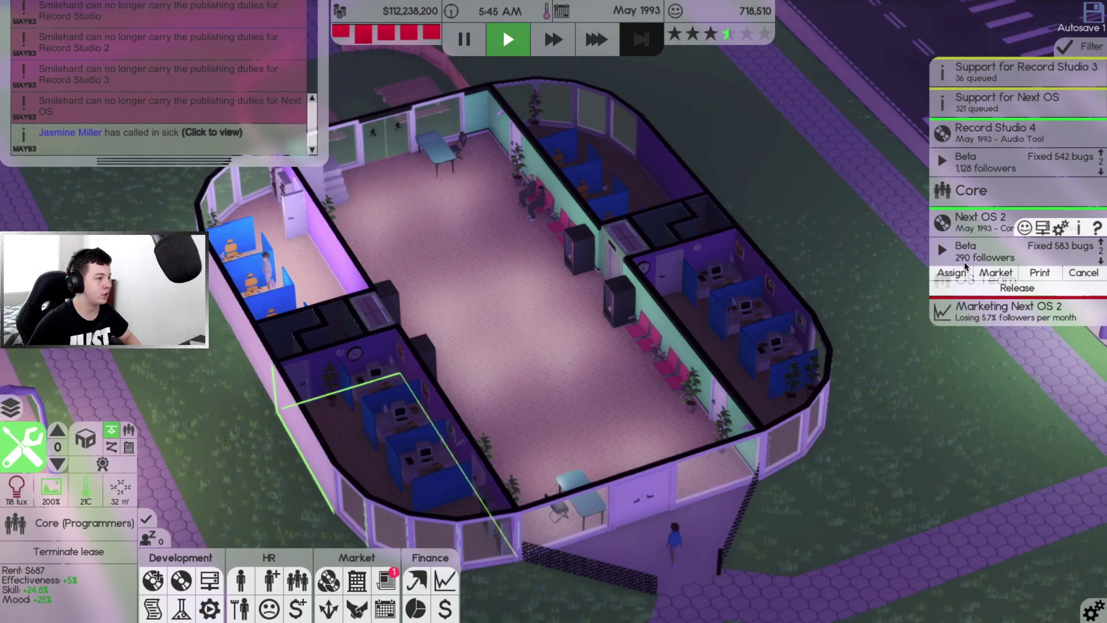
pyautogui.press('space')
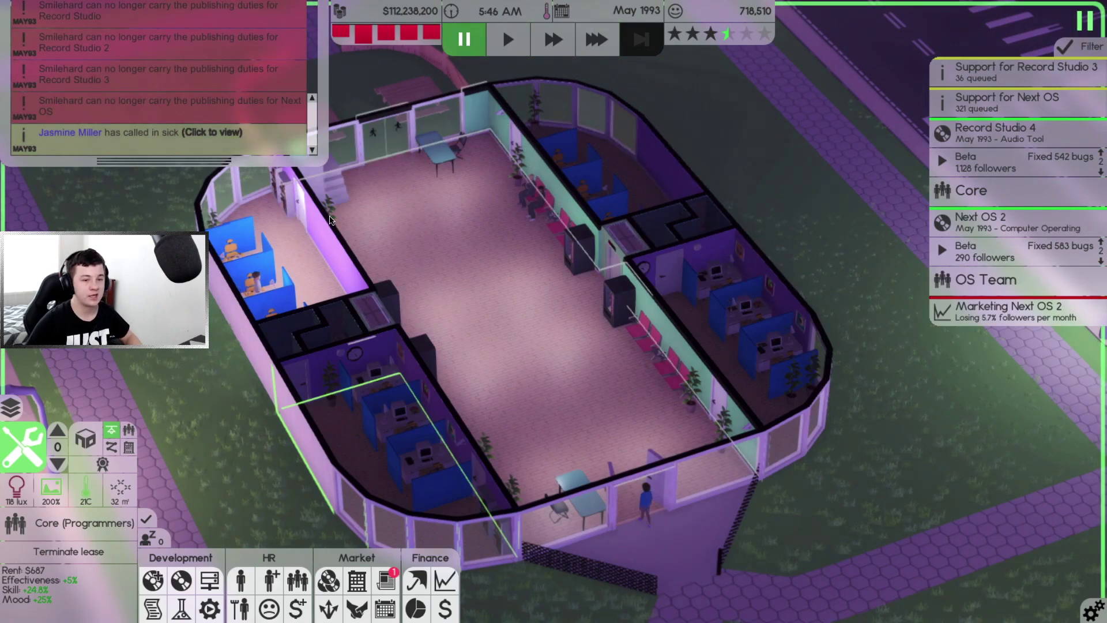
pyautogui.moveTo(995, 147)
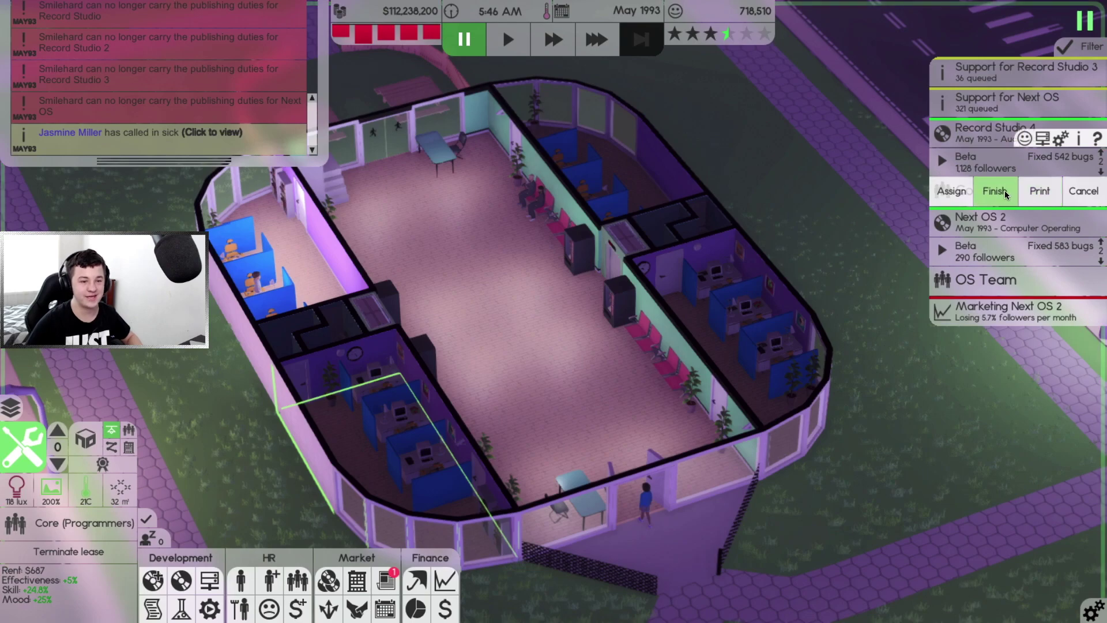
pyautogui.click(995, 191)
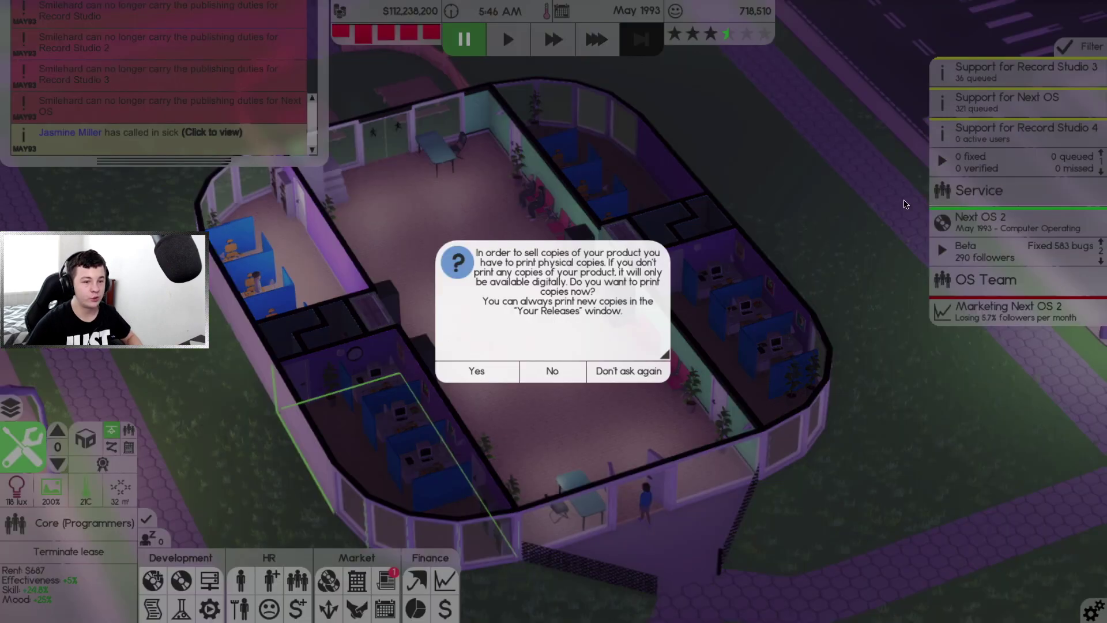
pyautogui.click(498, 365)
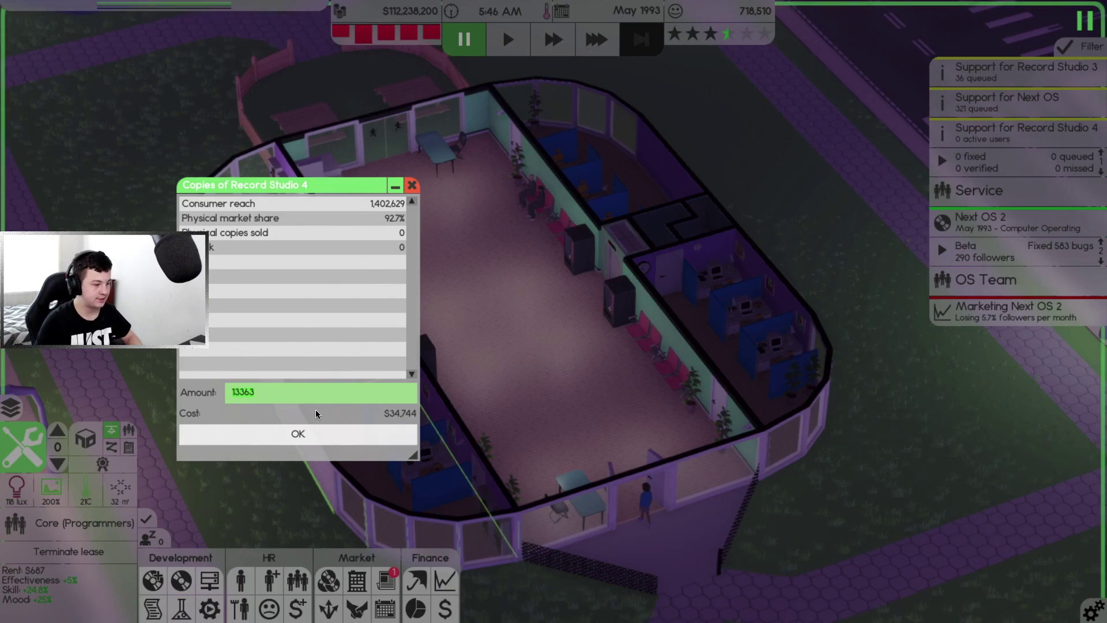
pyautogui.write('10,0')
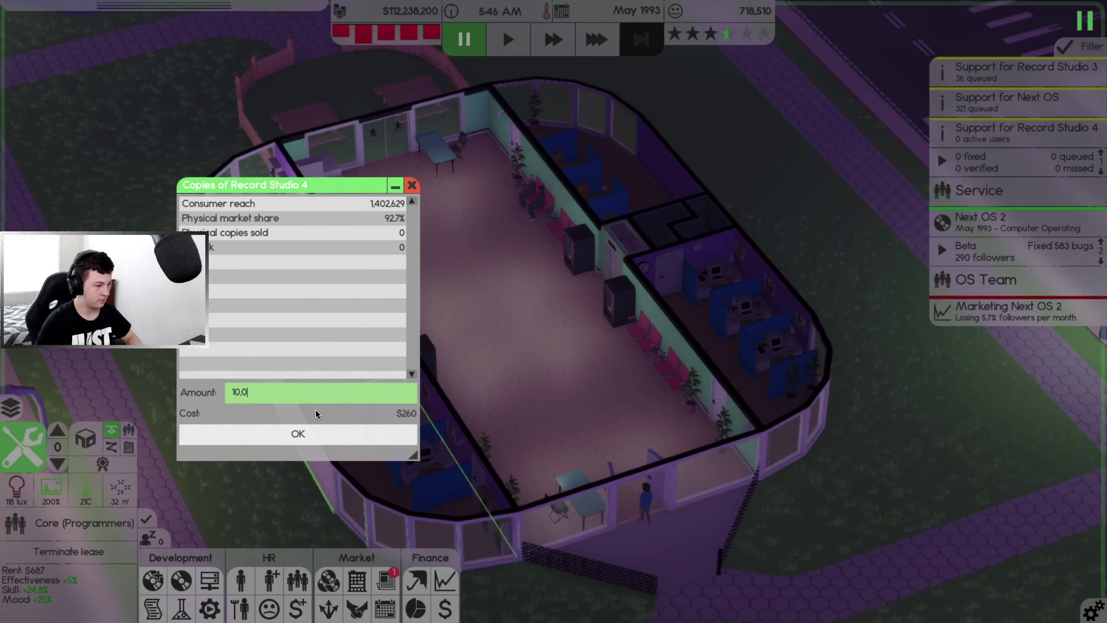
pyautogui.write('00,000')
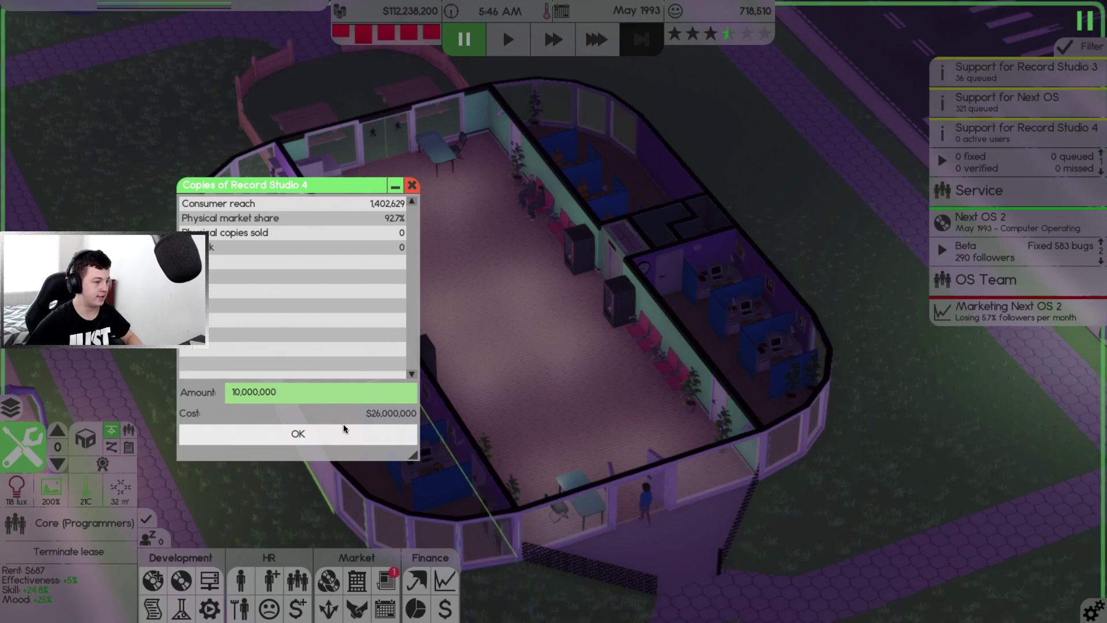
pyautogui.click(346, 433)
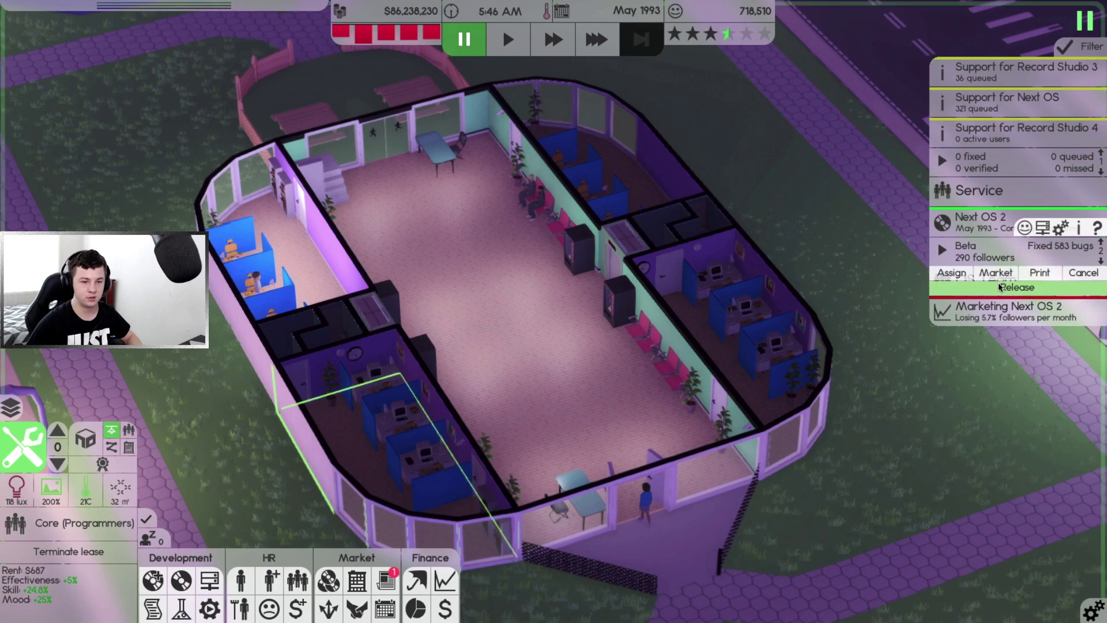
# Release Next OS 2 with a 50,000 marketing budget handled by the Service team
pyautogui.click(999, 287)
pyautogui.click(490, 370)
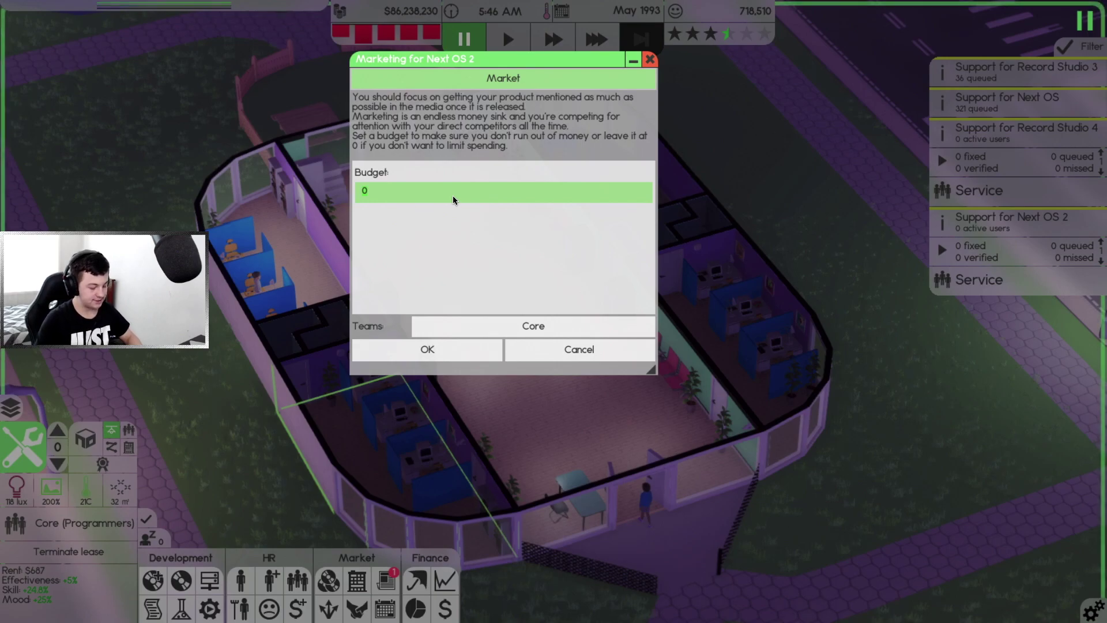
pyautogui.write('50,000')
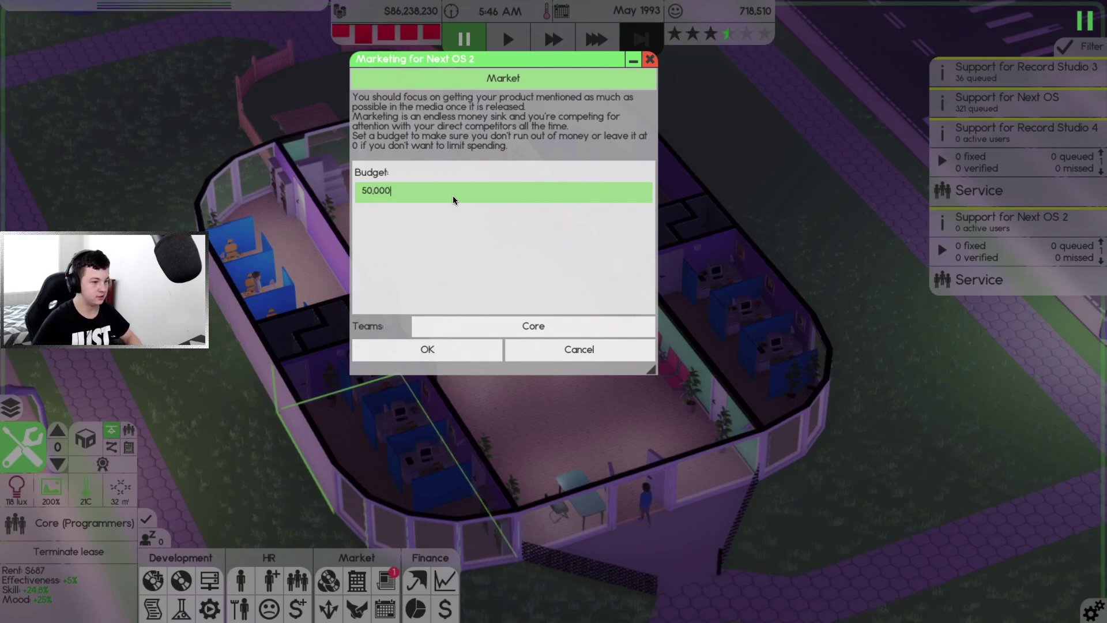
pyautogui.click(484, 327)
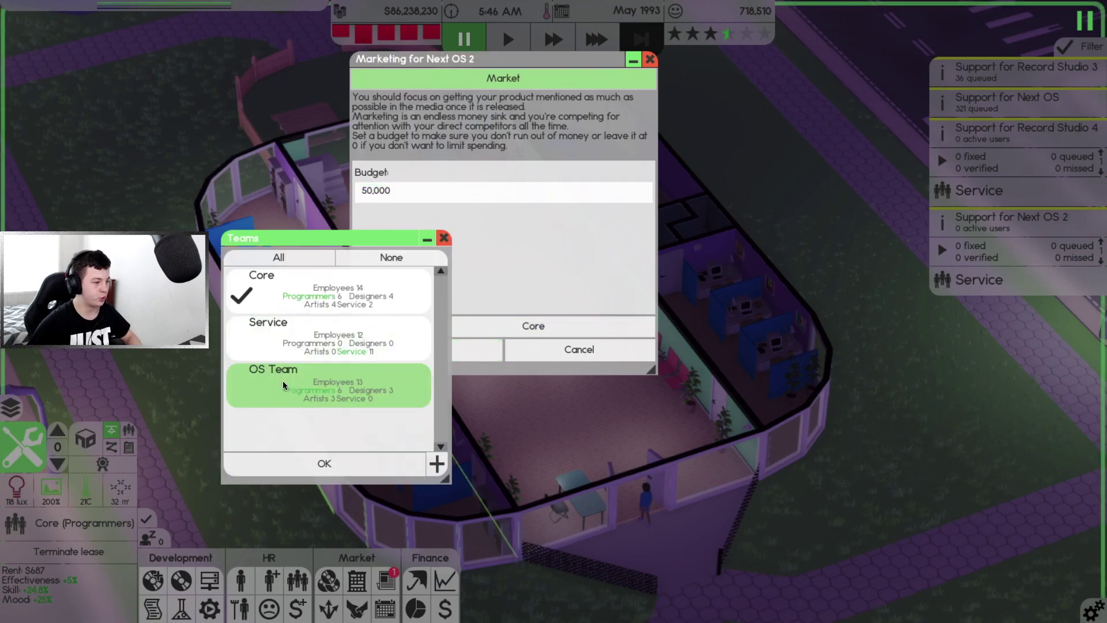
pyautogui.click(285, 336)
pyautogui.click(295, 294)
pyautogui.click(354, 461)
pyautogui.click(439, 355)
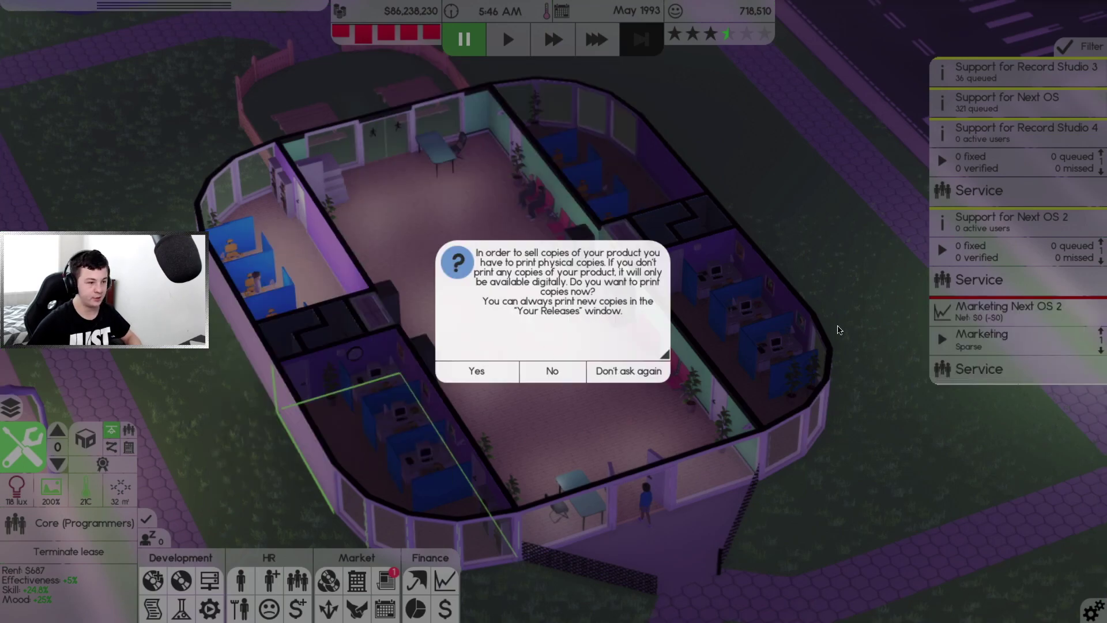
# Order 6,000,000 physical copies of Next OS 2 for $15.6 million
pyautogui.click(484, 371)
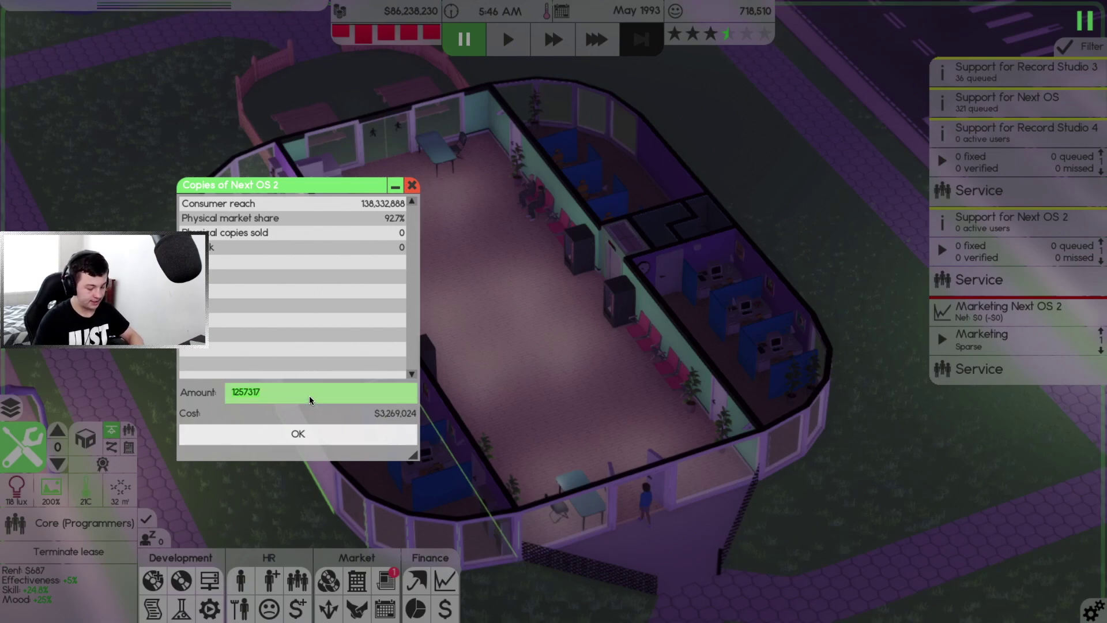
pyautogui.write('60')
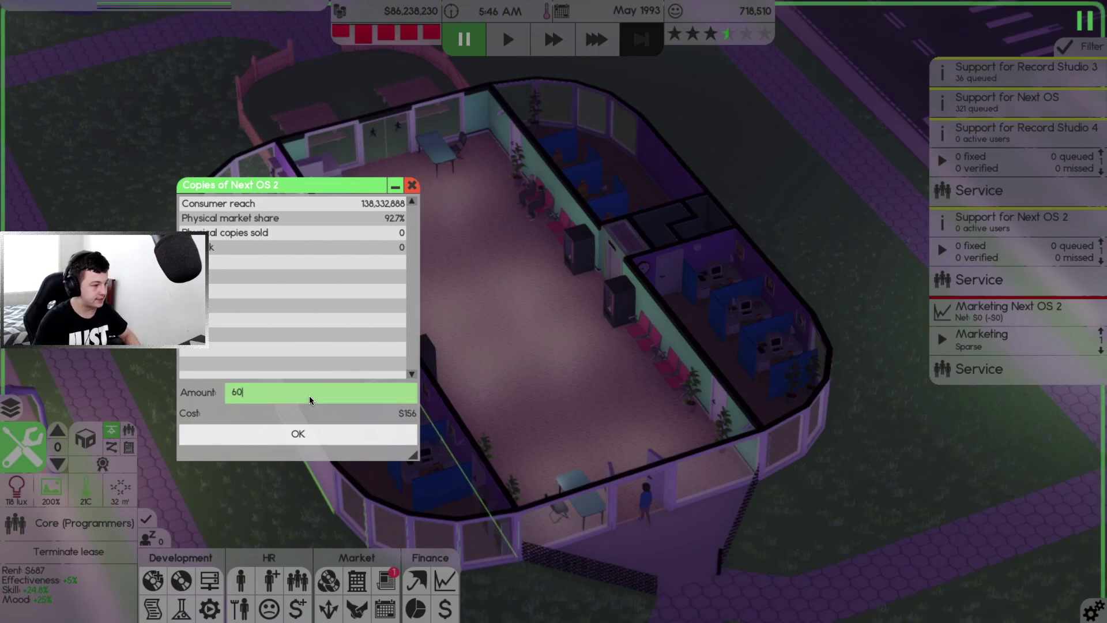
pyautogui.press('BackSpace')
pyautogui.write('00')
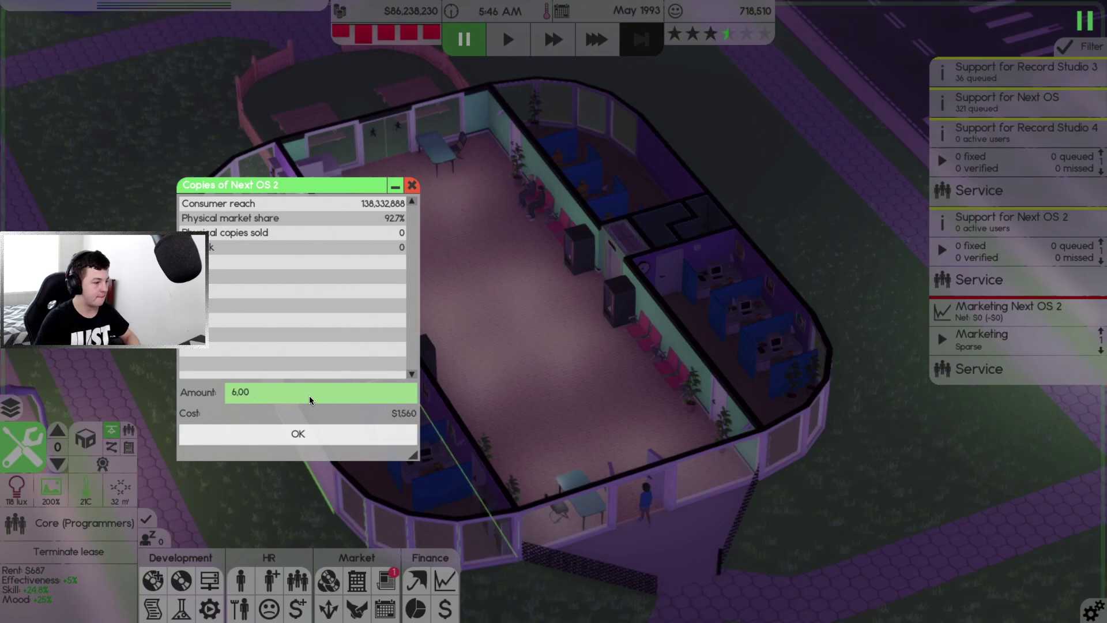
pyautogui.write('0,000')
pyautogui.click(315, 441)
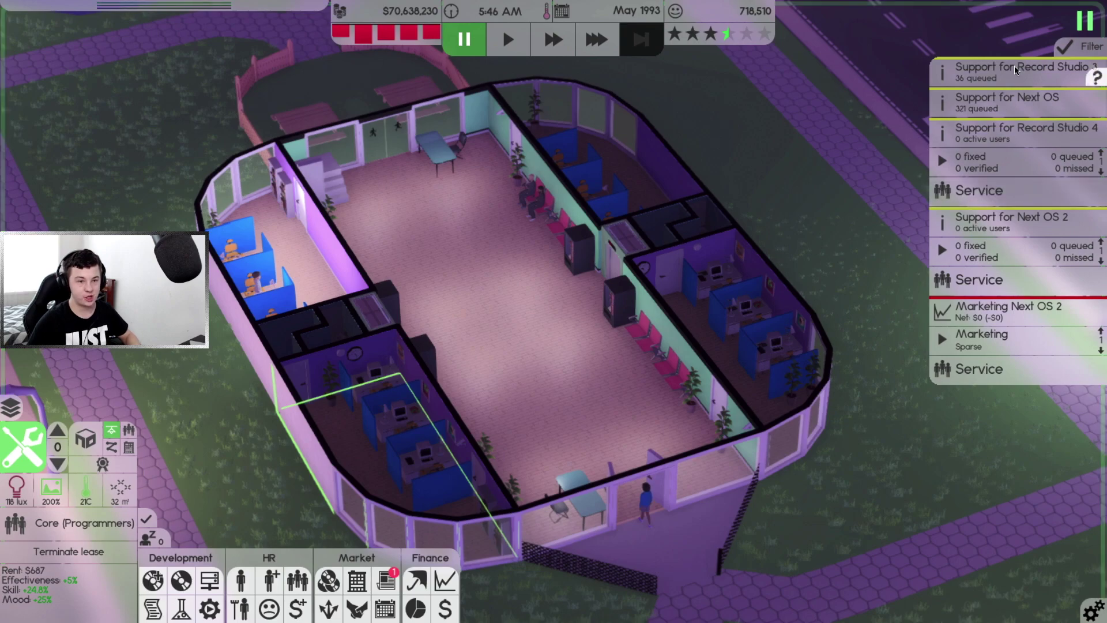
pyautogui.moveTo(1009, 72)
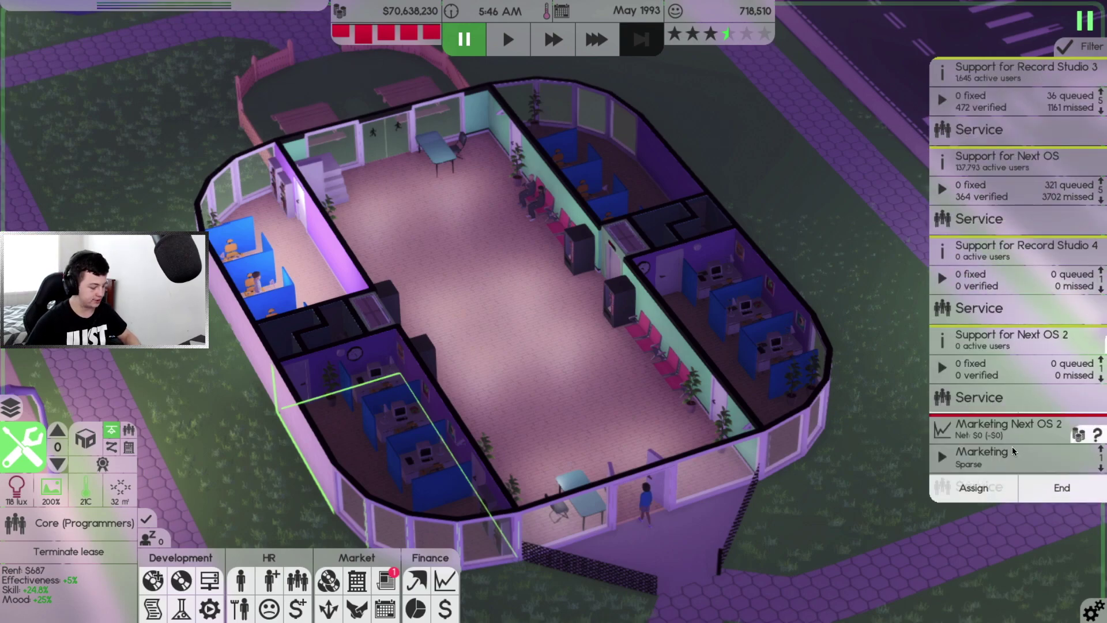
# Resume at fastest speed and look over the insurance and investments overview
pyautogui.press('3')
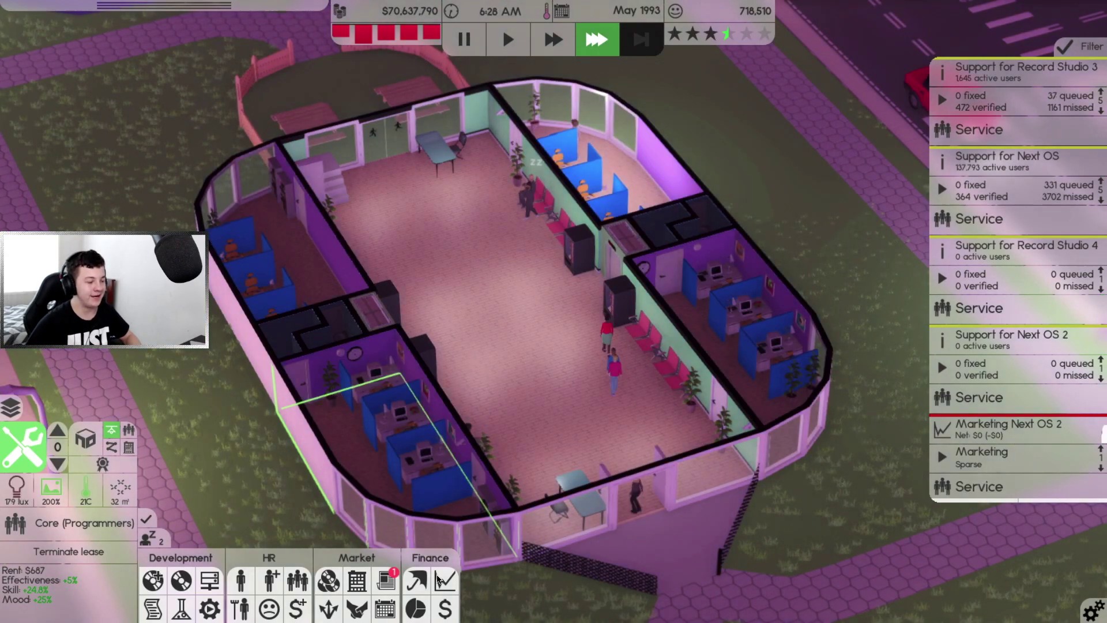
pyautogui.click(416, 582)
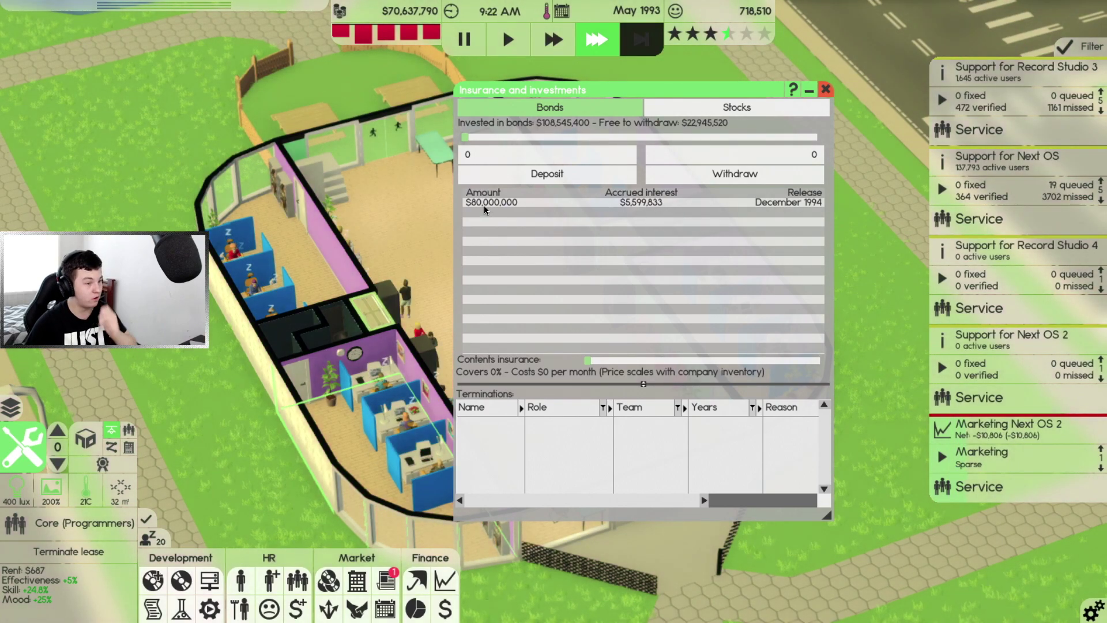
pyautogui.click(826, 89)
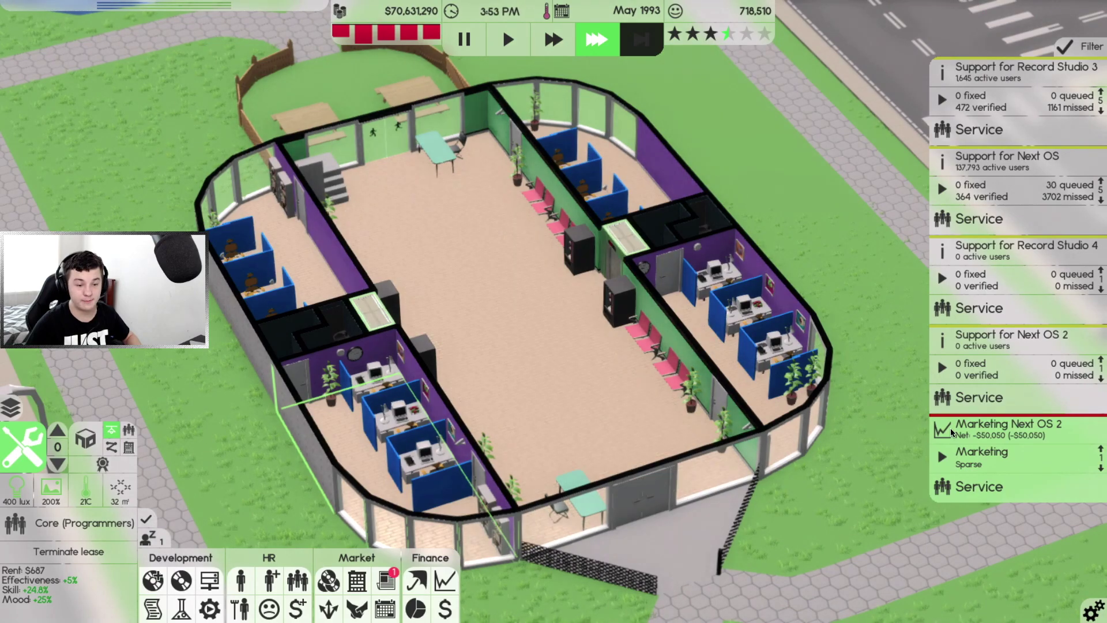
pyautogui.moveTo(1008, 443)
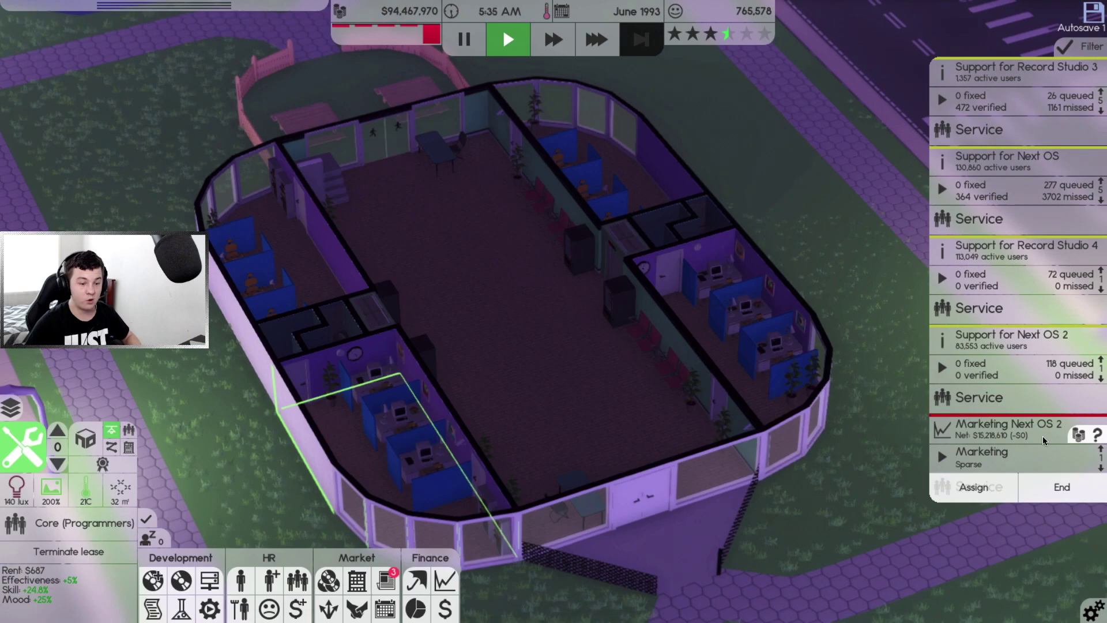
pyautogui.click(386, 580)
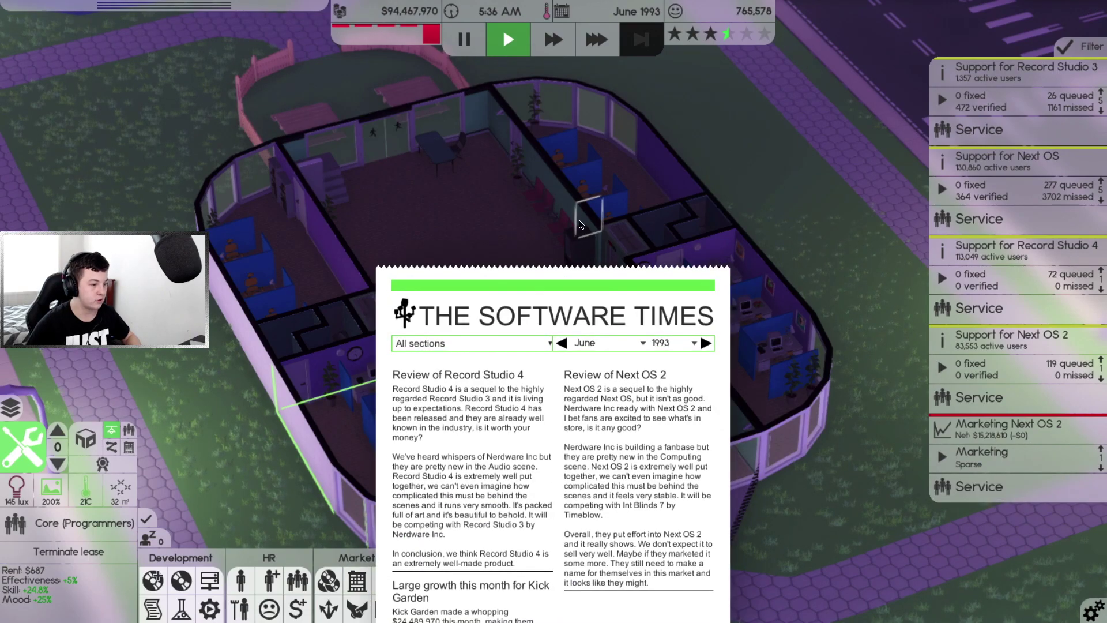
pyautogui.scroll(-1, 557, 475)
pyautogui.scroll(1, 557, 478)
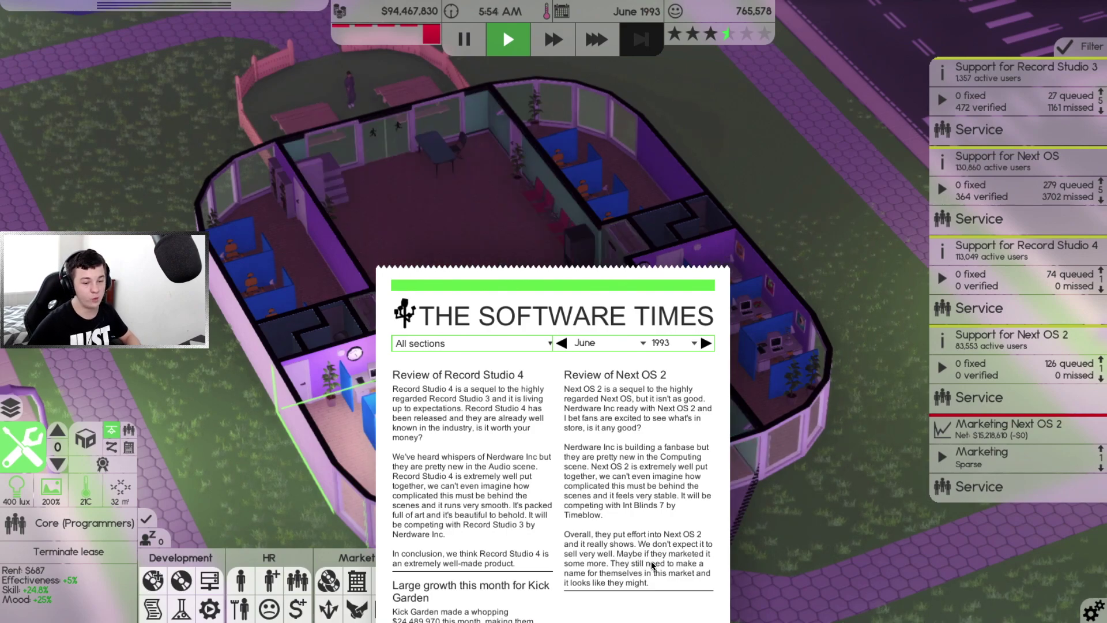
# Dismiss the newspaper and page through the building's other floors and back
pyautogui.press('Escape')
pyautogui.press('Escape')
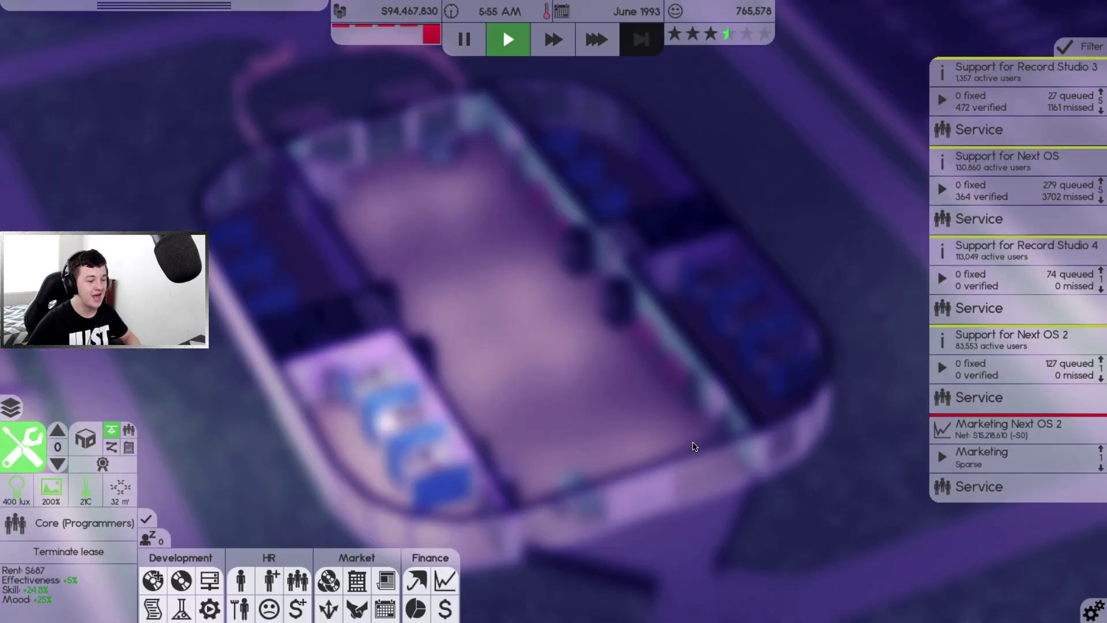
pyautogui.press('pageup')
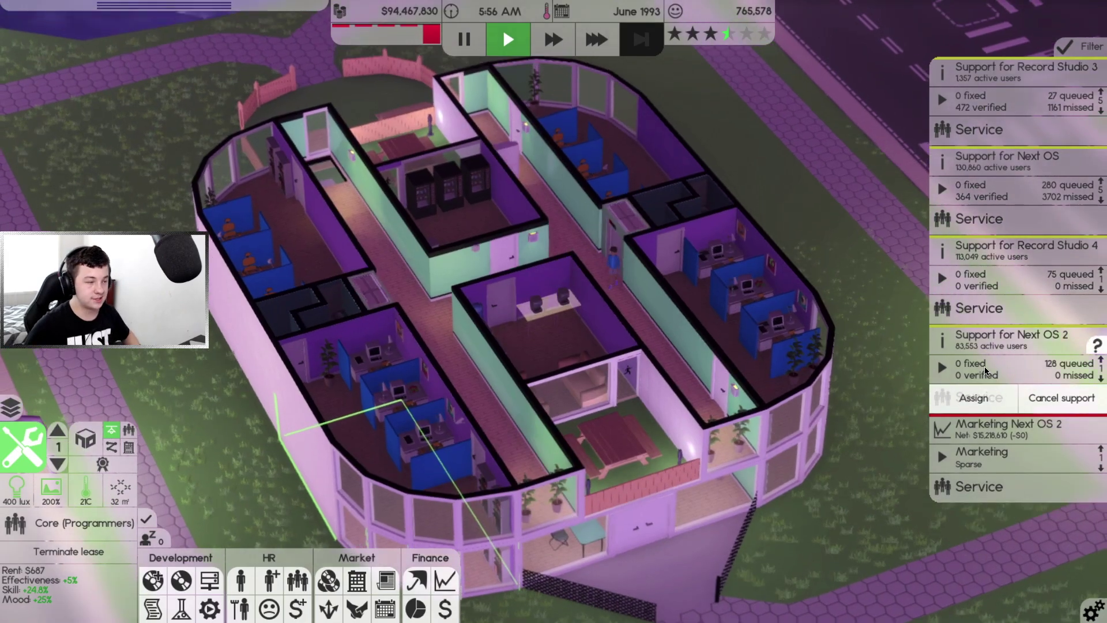
pyautogui.press('pageup')
pyautogui.press('pagedown')
pyautogui.press('pagedown')
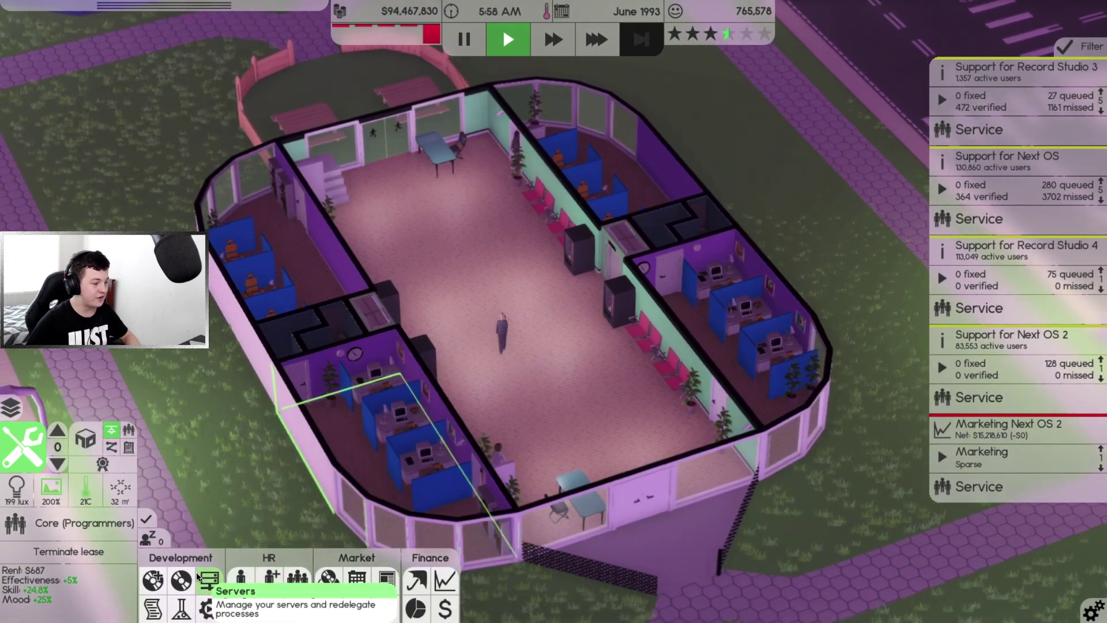
# Open Record Studio 4's sales details from My Releases, close the list and run at fastest speed
pyautogui.click(210, 580)
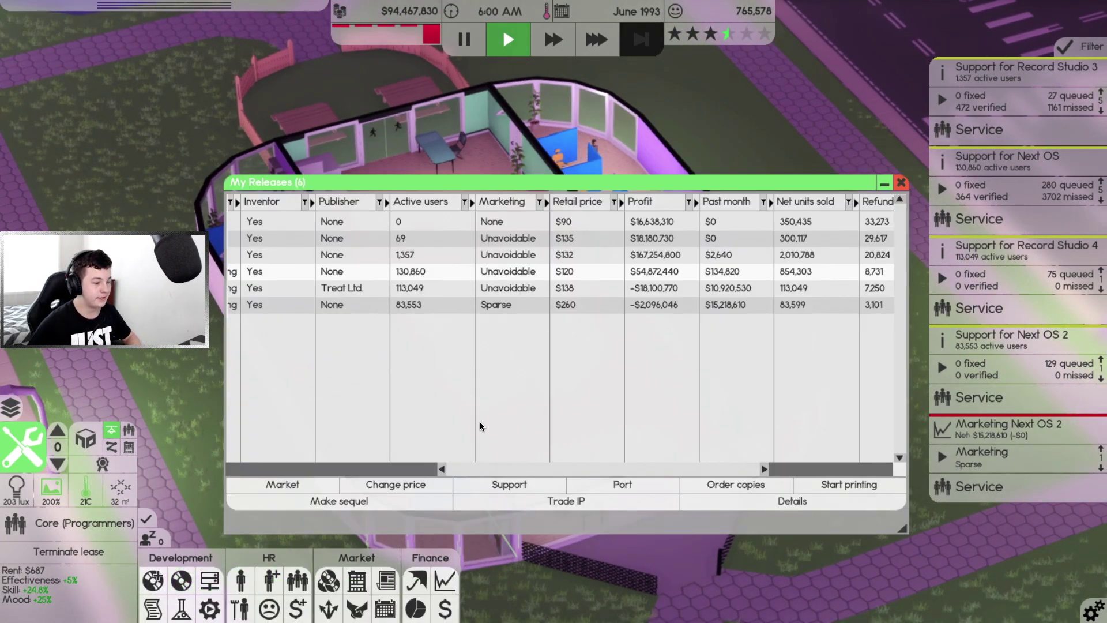
pyautogui.moveTo(496, 465); pyautogui.dragTo(286, 468)
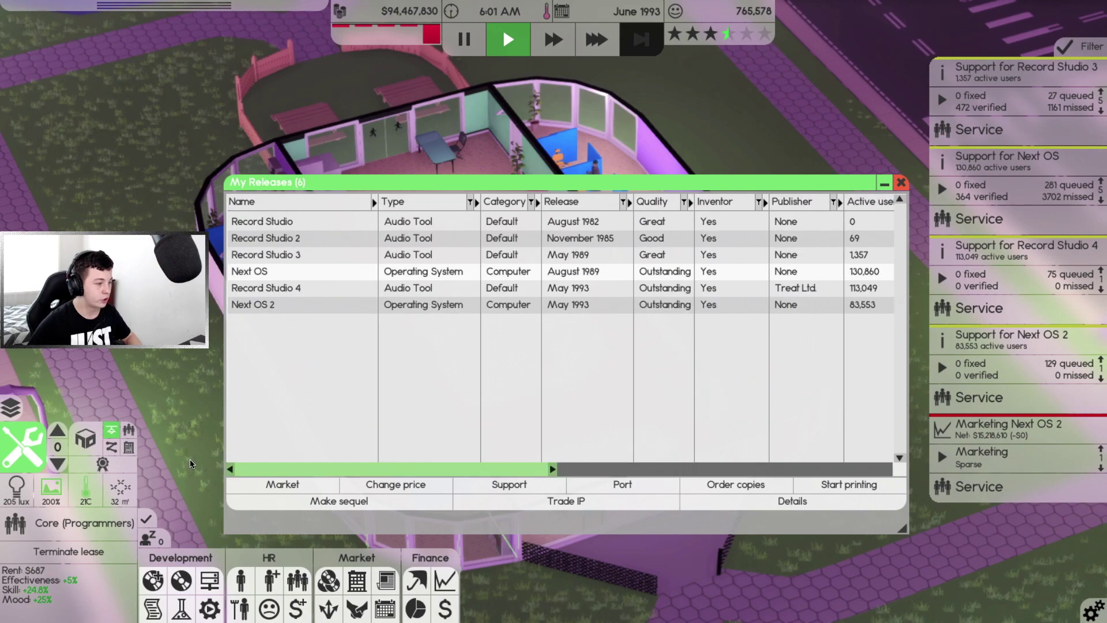
pyautogui.click(522, 287)
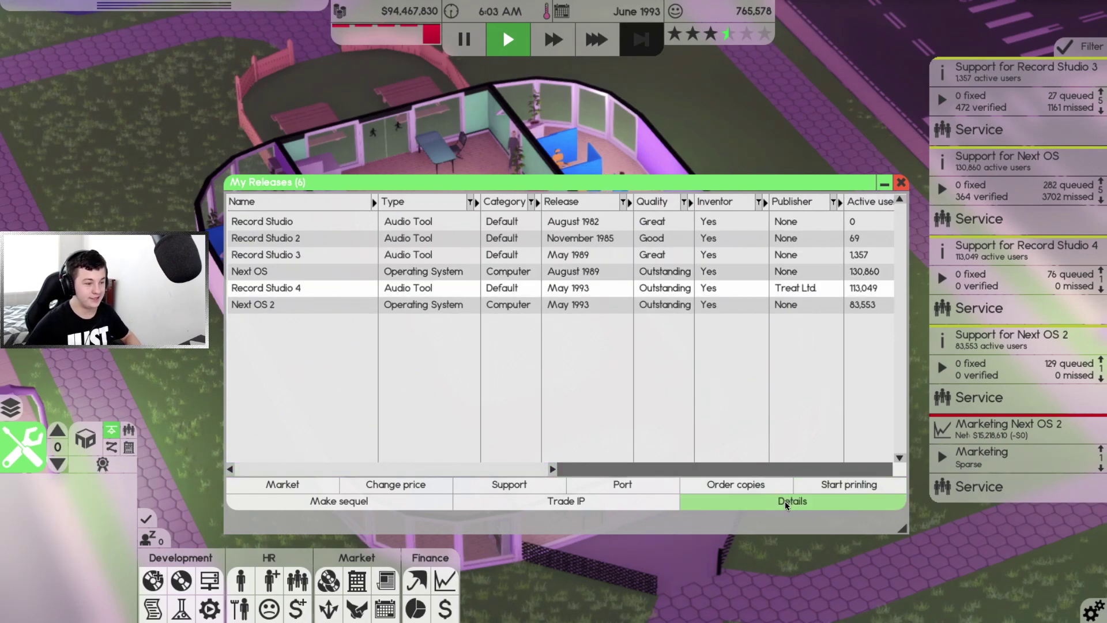
pyautogui.click(785, 500)
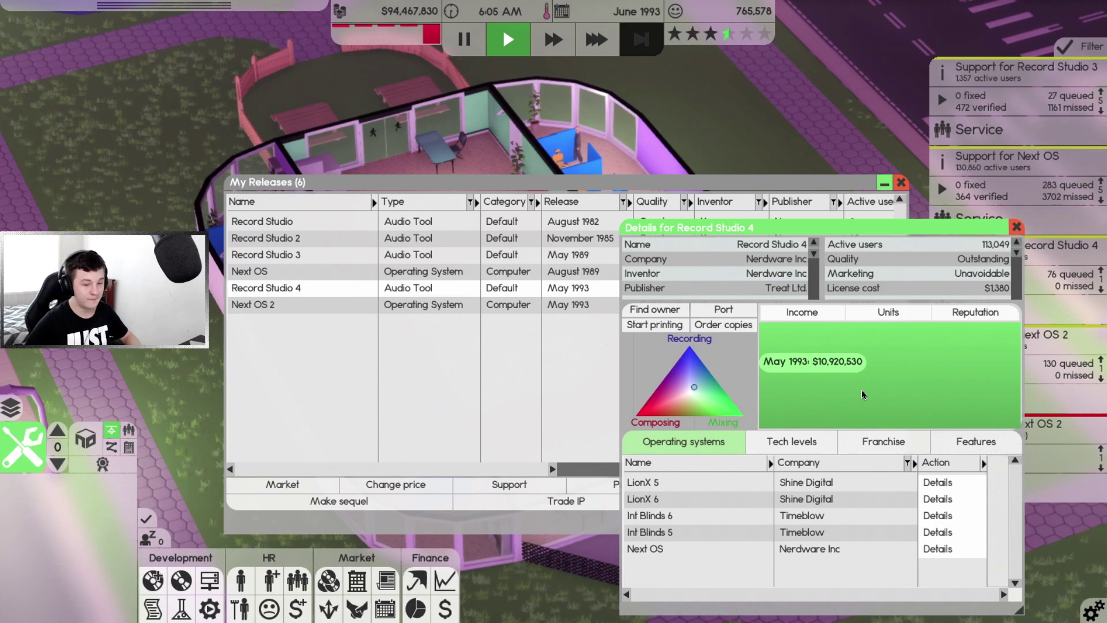
pyautogui.press('3')
pyautogui.moveTo(920, 227); pyautogui.dragTo(756, 211)
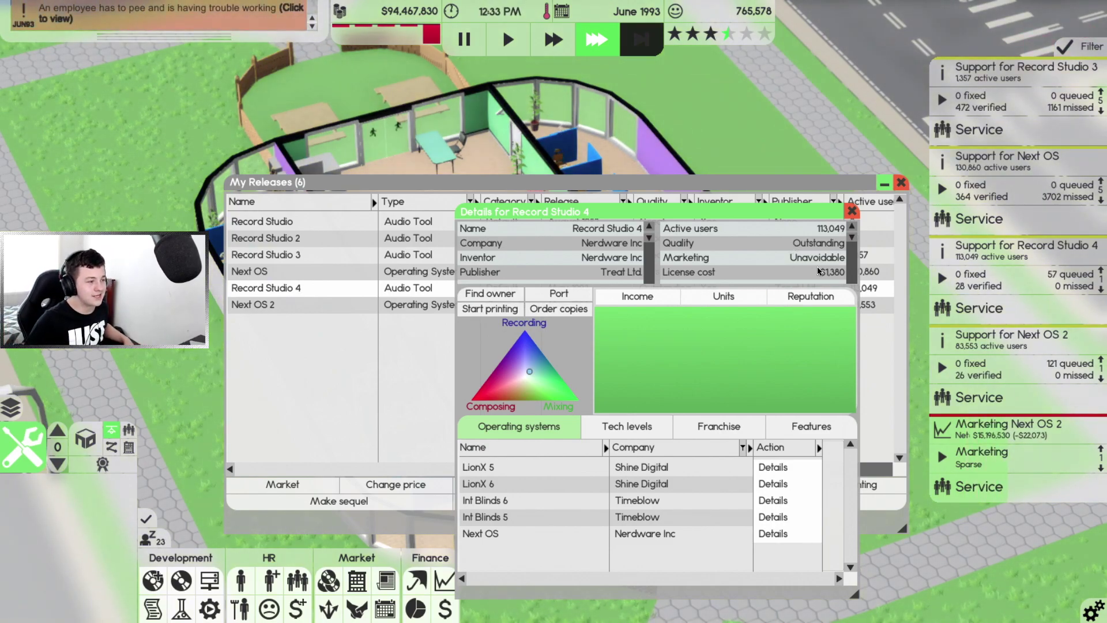
pyautogui.click(901, 183)
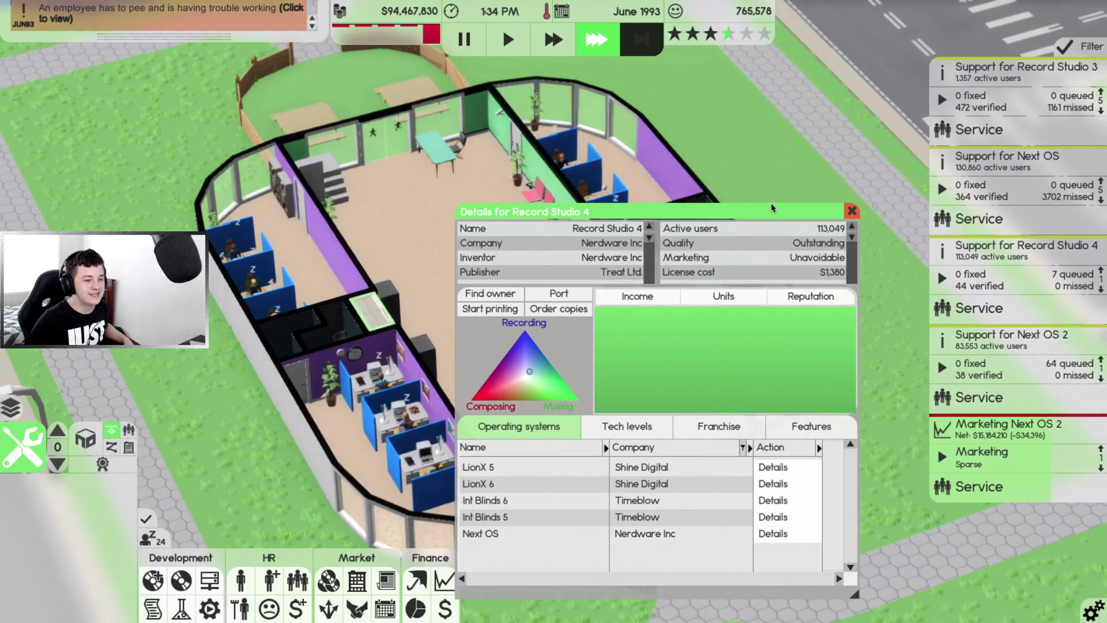
pyautogui.moveTo(751, 206); pyautogui.dragTo(652, 125)
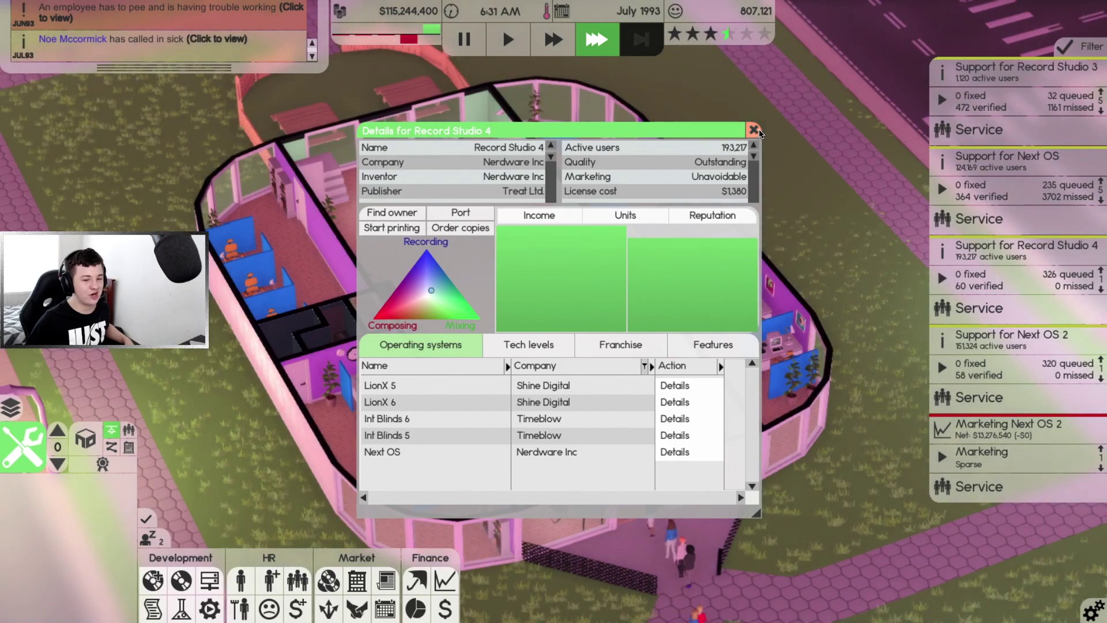
# Close the details, cancel support for Record Studio 3, check the other support entries and pause
pyautogui.click(755, 130)
pyautogui.click(986, 397)
pyautogui.click(986, 130)
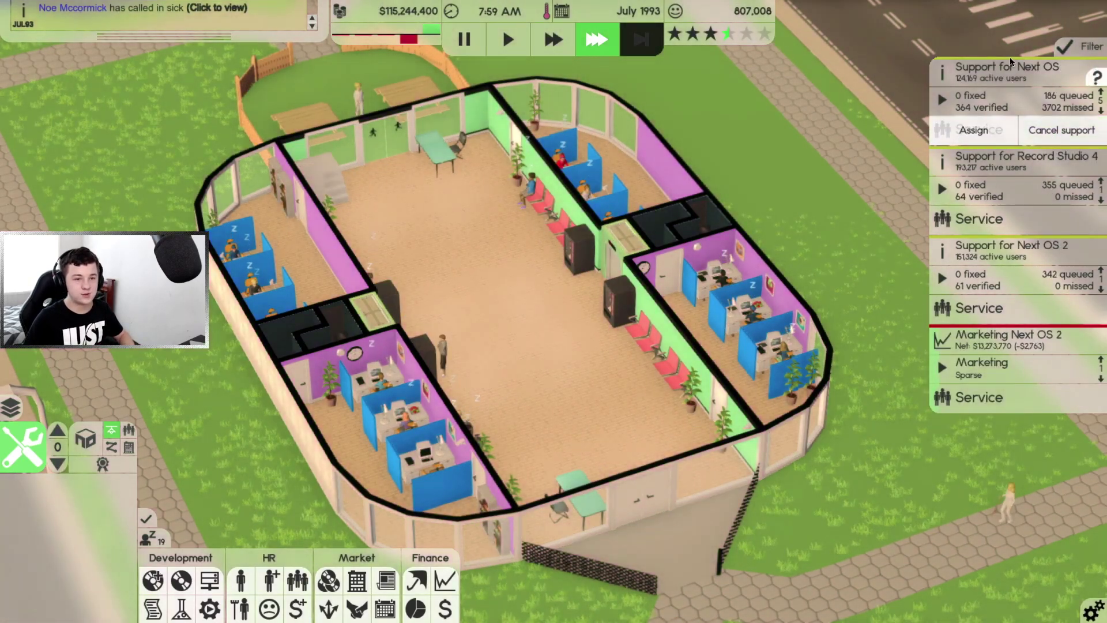
pyautogui.click(1044, 129)
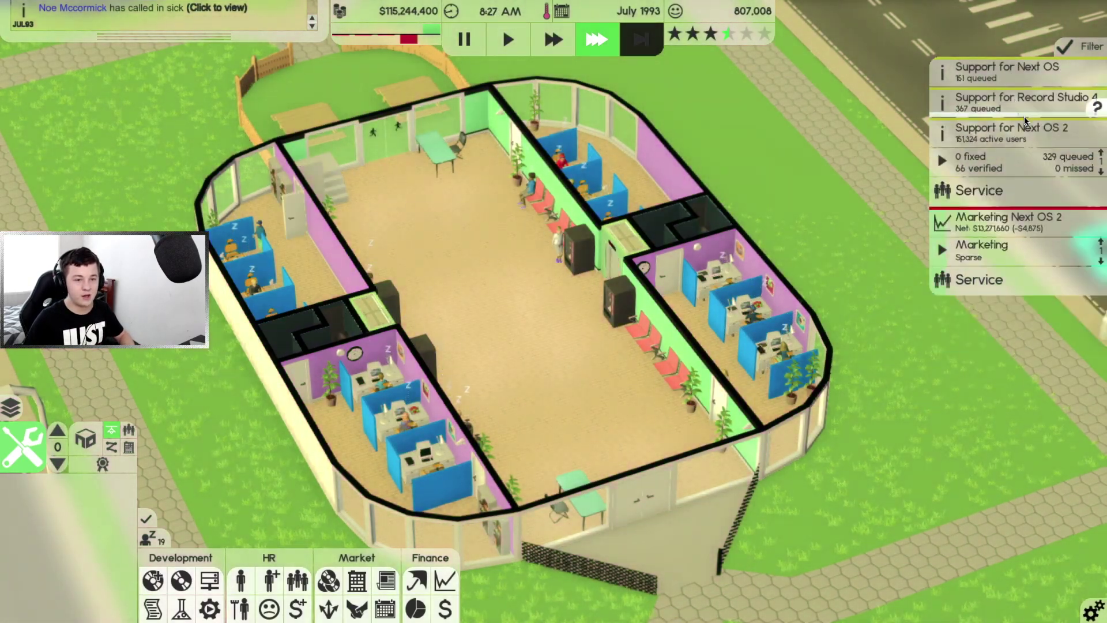
pyautogui.click(1025, 126)
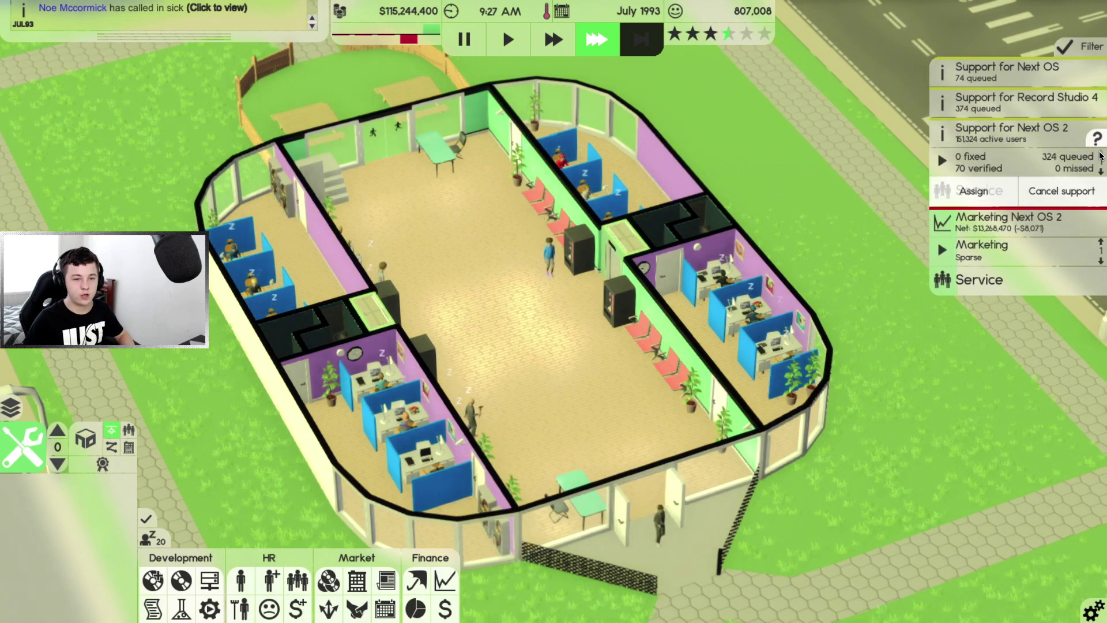
pyautogui.click(1036, 108)
pyautogui.click(1036, 110)
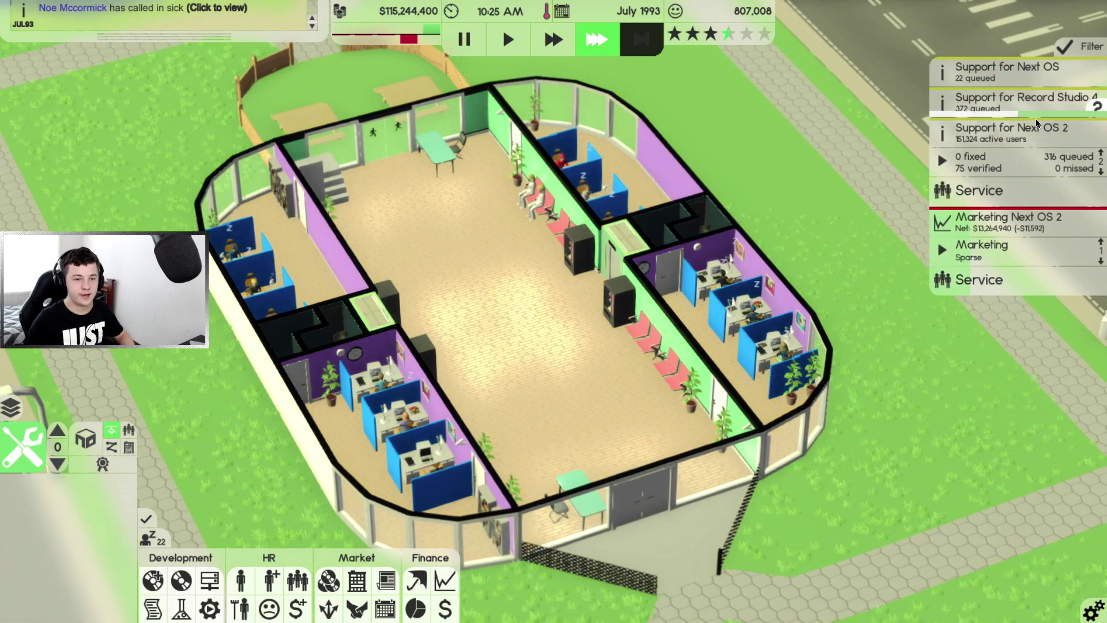
pyautogui.press('space')
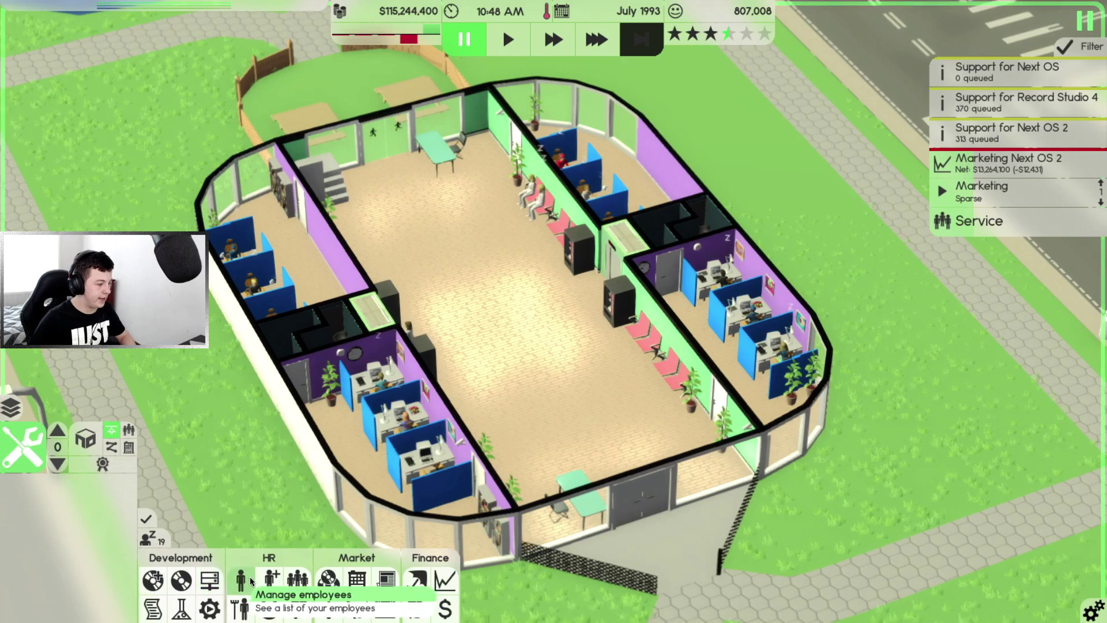
# Start a sequel to Record Studio 4 from the My Releases list
pyautogui.click(156, 580)
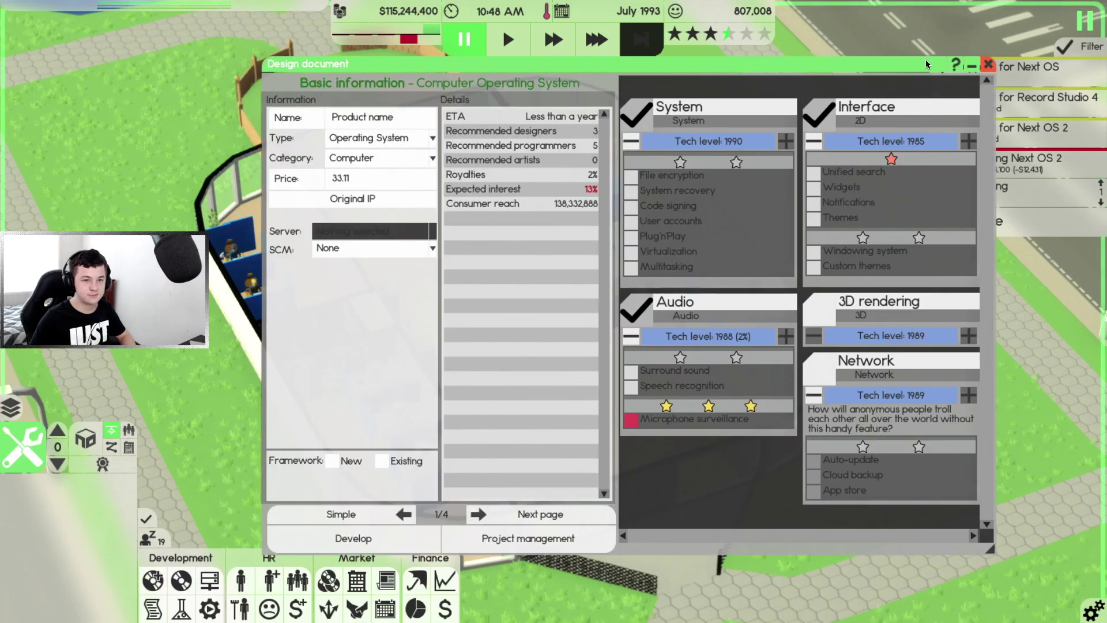
pyautogui.click(991, 64)
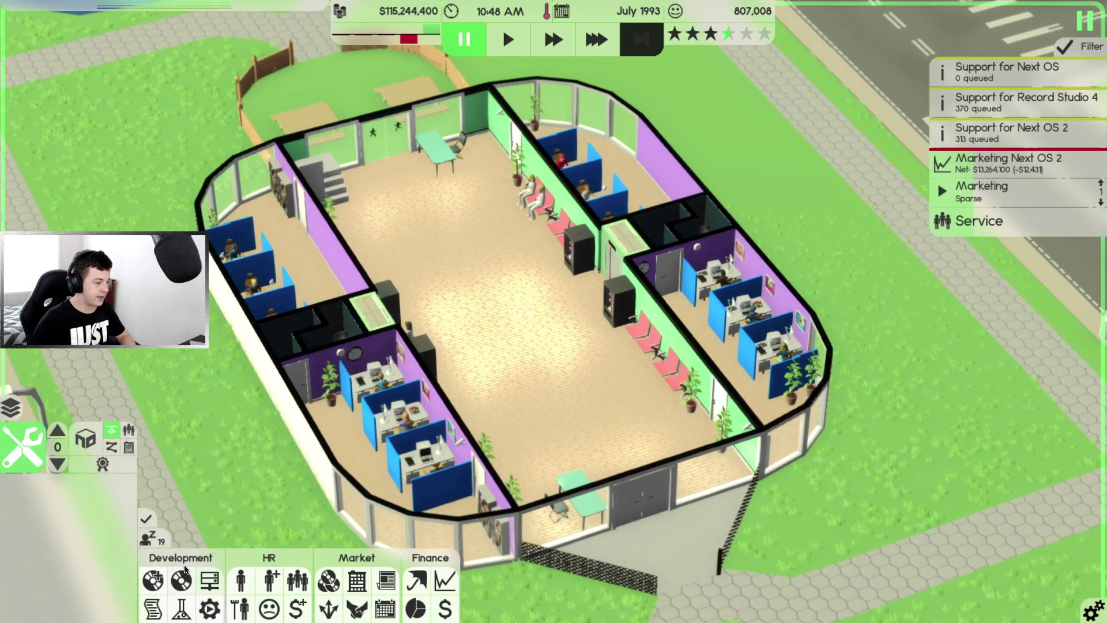
pyautogui.click(193, 586)
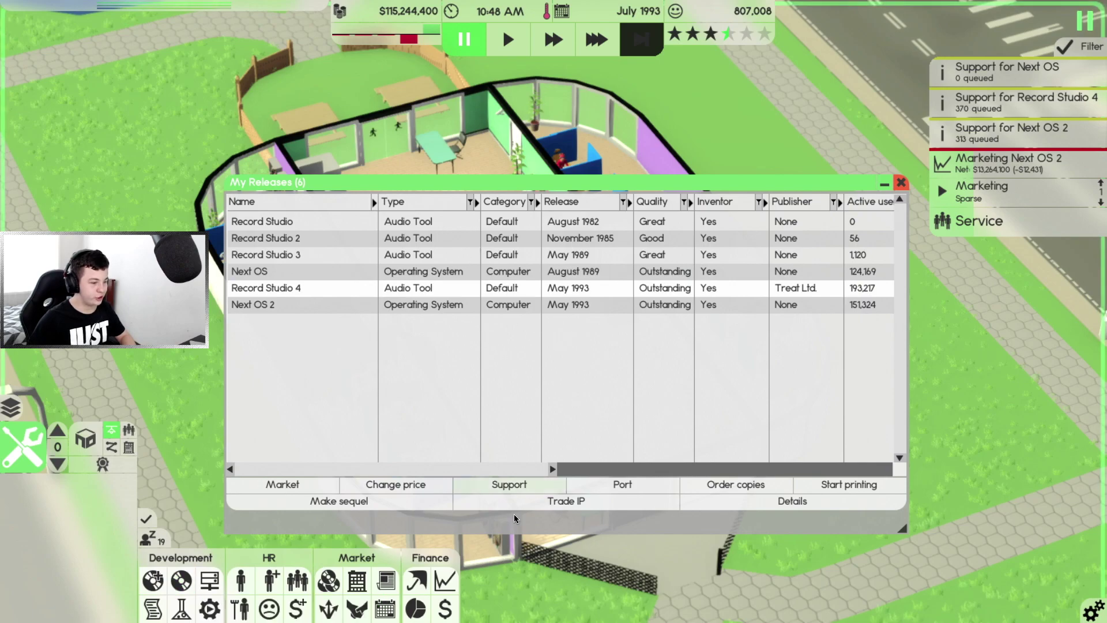
pyautogui.click(382, 503)
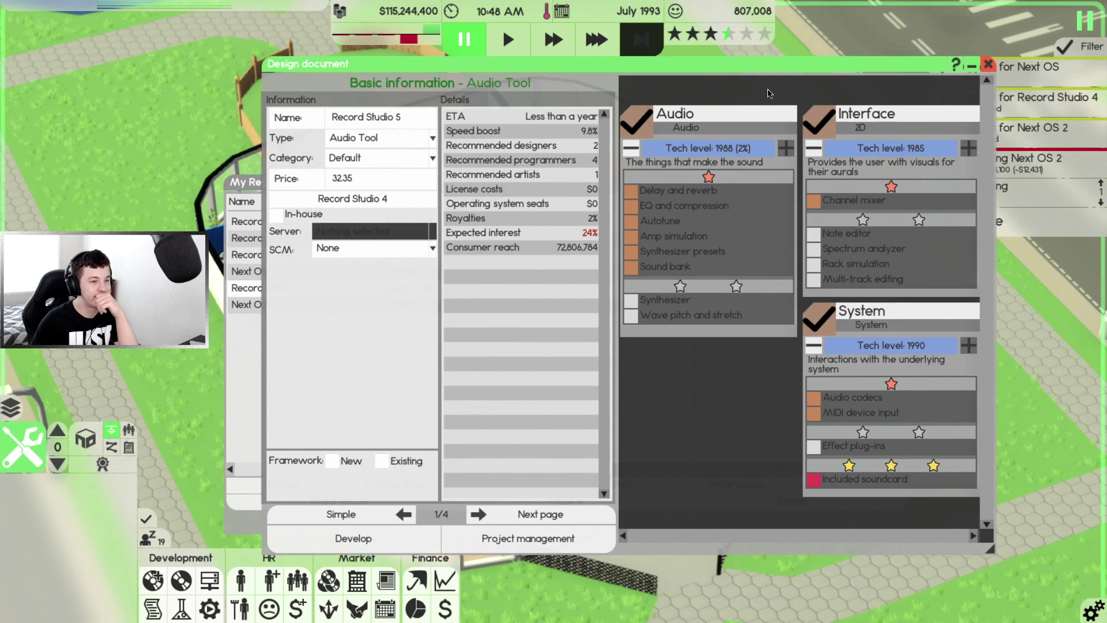
# Add delay/reverb, presets, channel mixer, MIDI, codecs and synthesizer features on the Studio 1992 framework
pyautogui.click(684, 195)
pyautogui.click(680, 221)
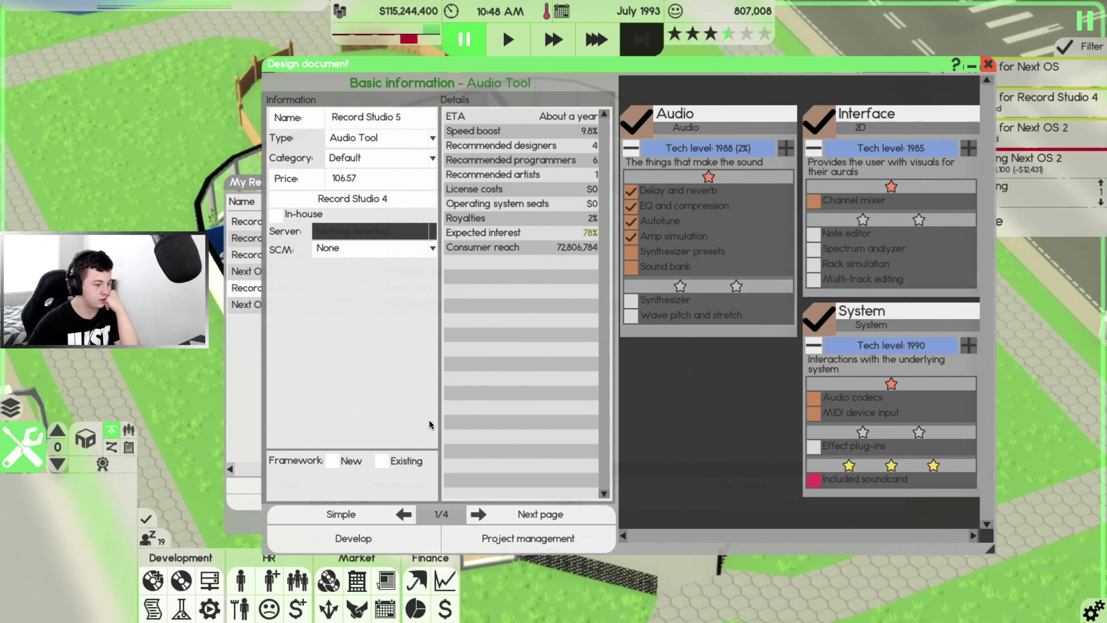
pyautogui.click(380, 465)
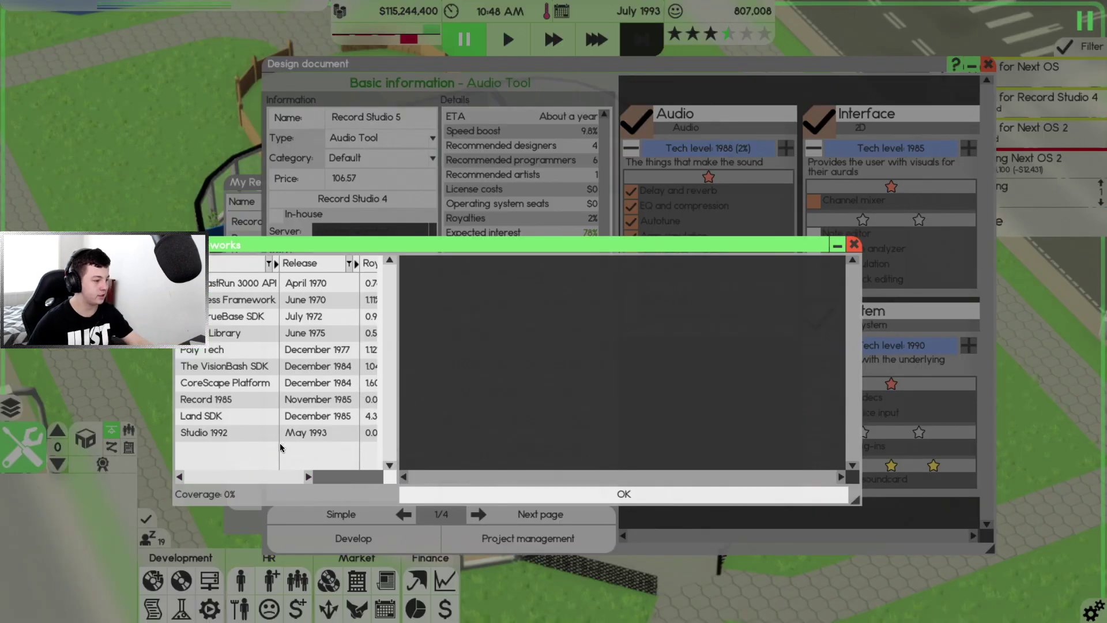
pyautogui.click(279, 433)
pyautogui.click(426, 497)
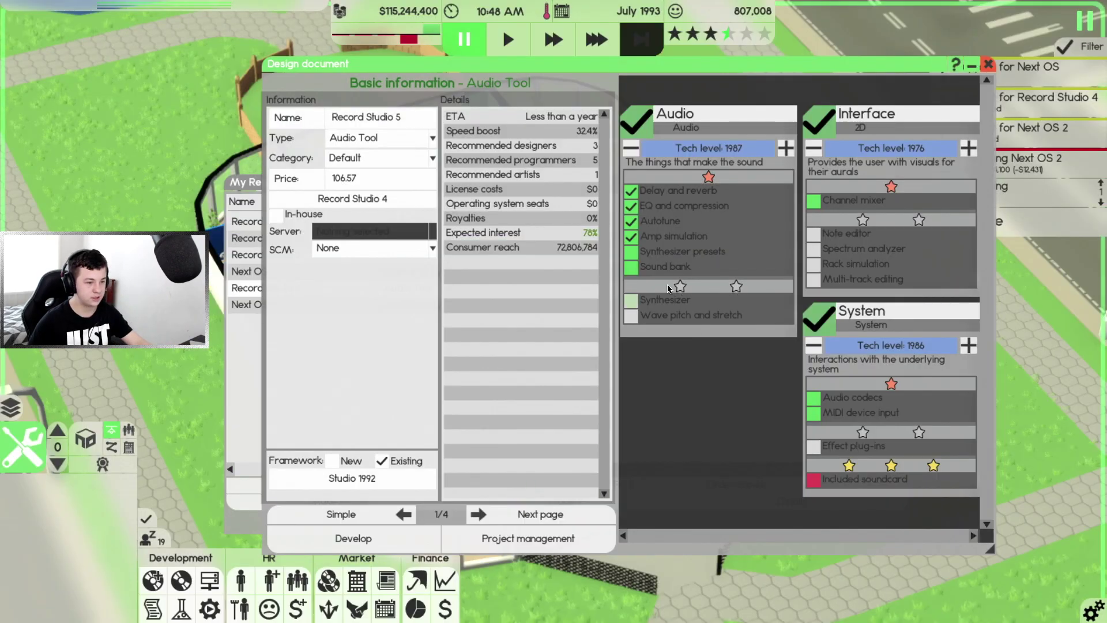
pyautogui.click(659, 269)
pyautogui.click(852, 201)
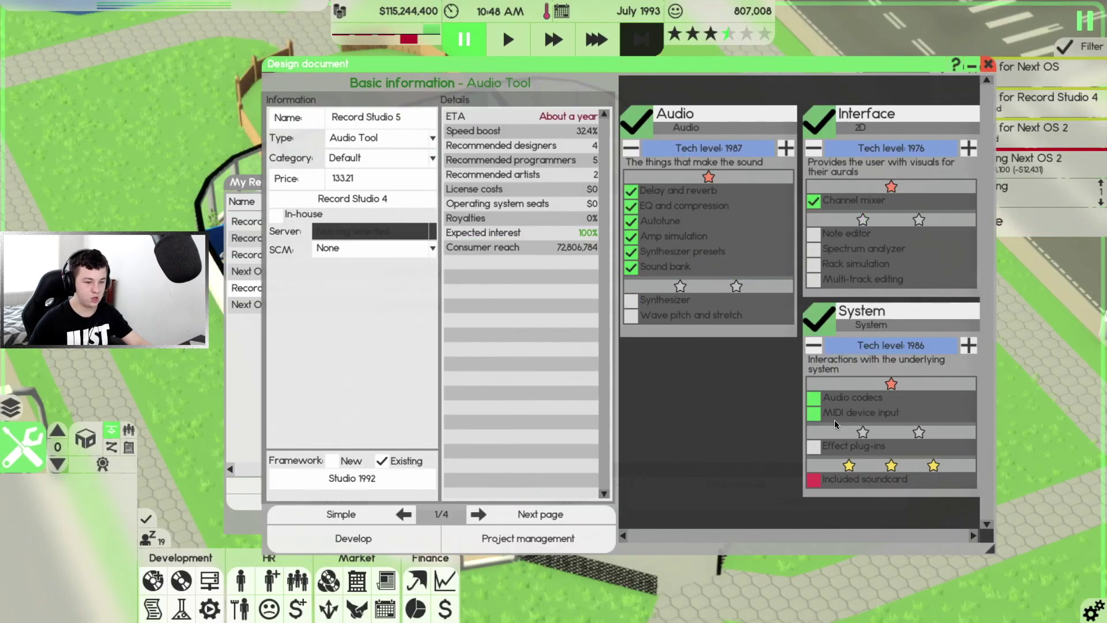
pyautogui.click(813, 413)
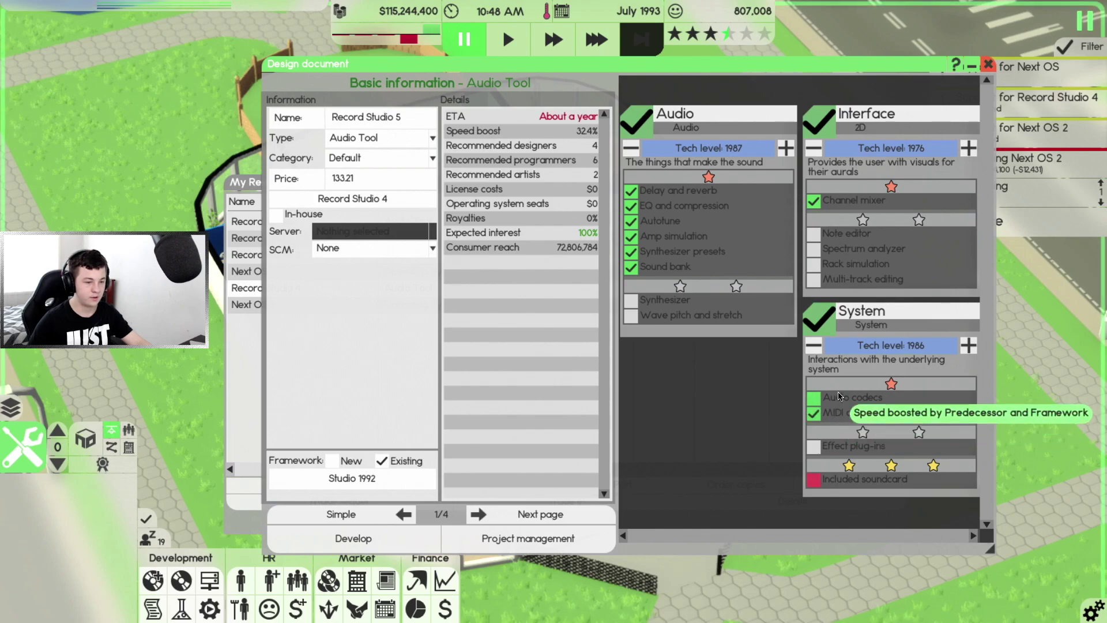
pyautogui.click(678, 303)
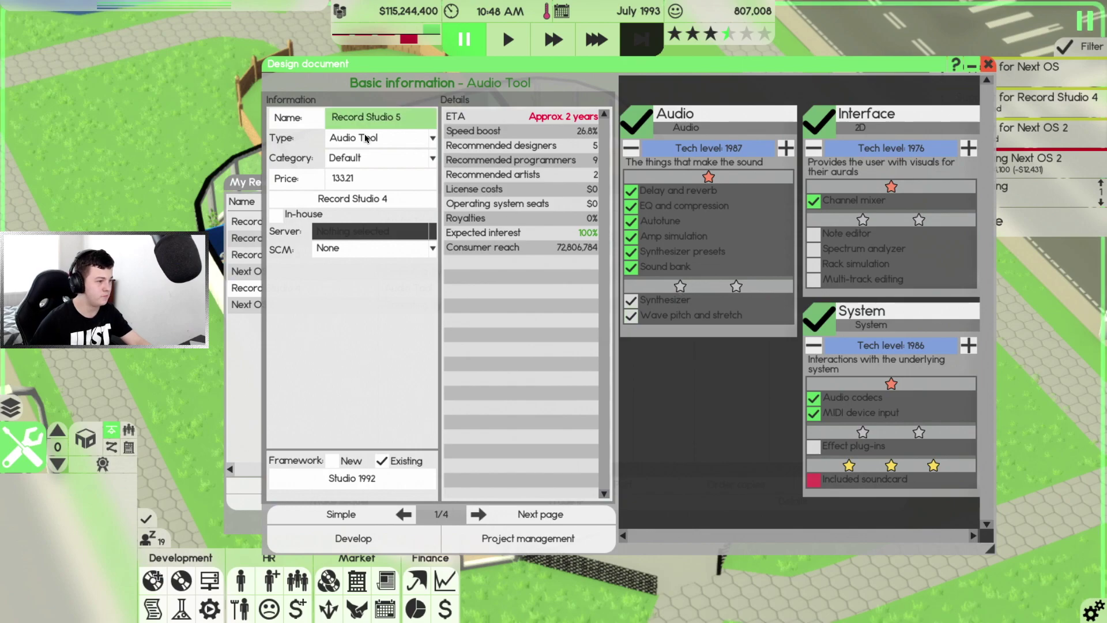
# Set the price, use ImageStop 5 as the 2D editor dependency and choose the supported operating systems
pyautogui.click(359, 183)
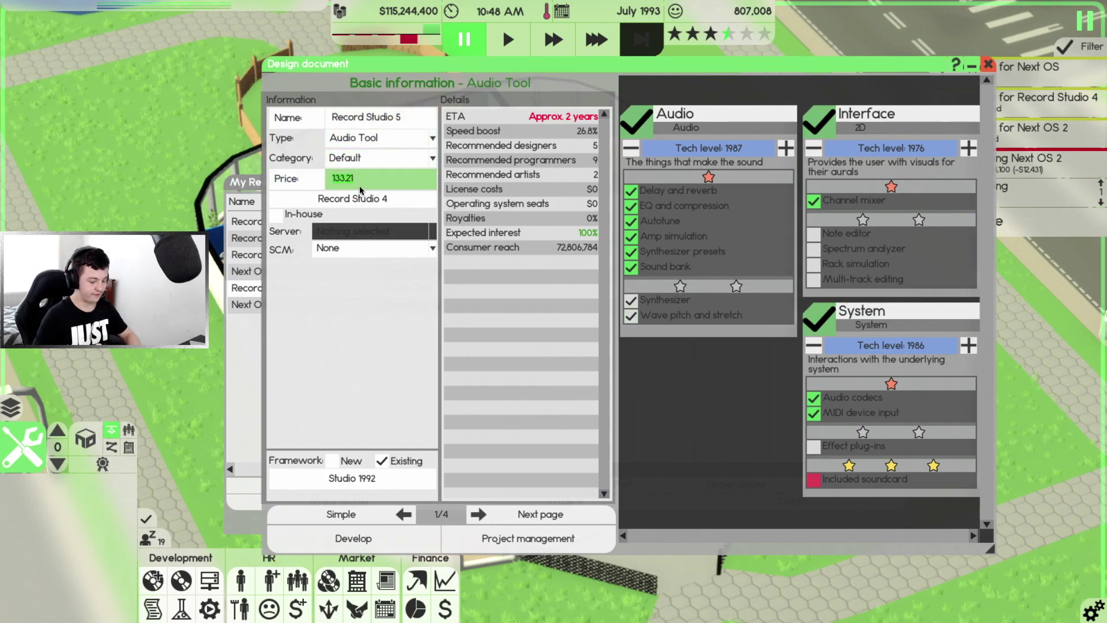
pyautogui.write('150.00')
pyautogui.press('Return')
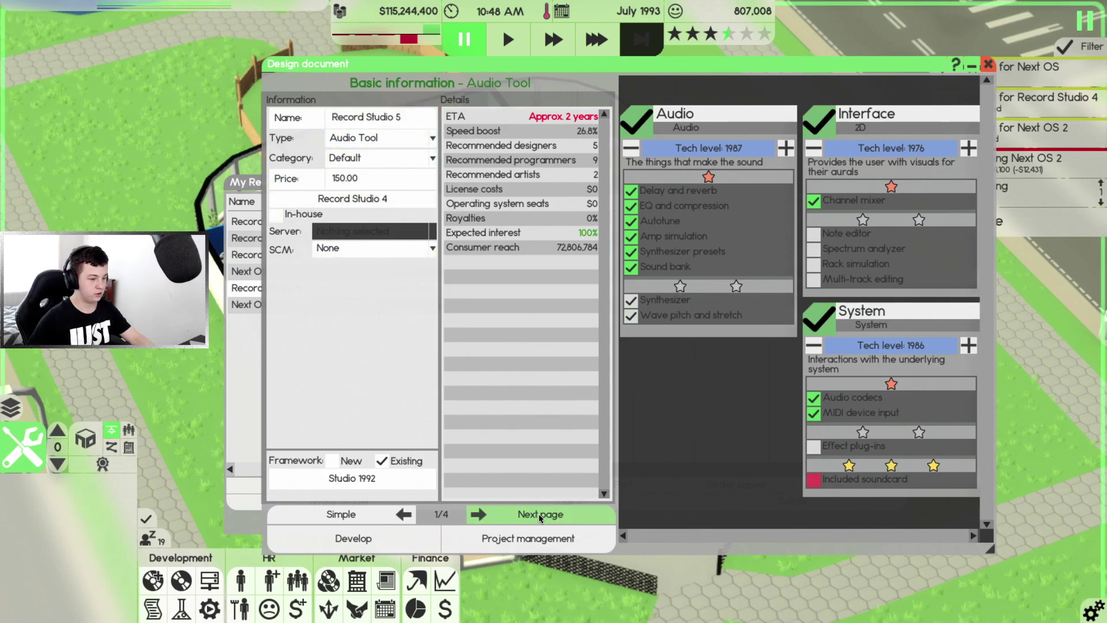
pyautogui.click(540, 514)
pyautogui.click(392, 116)
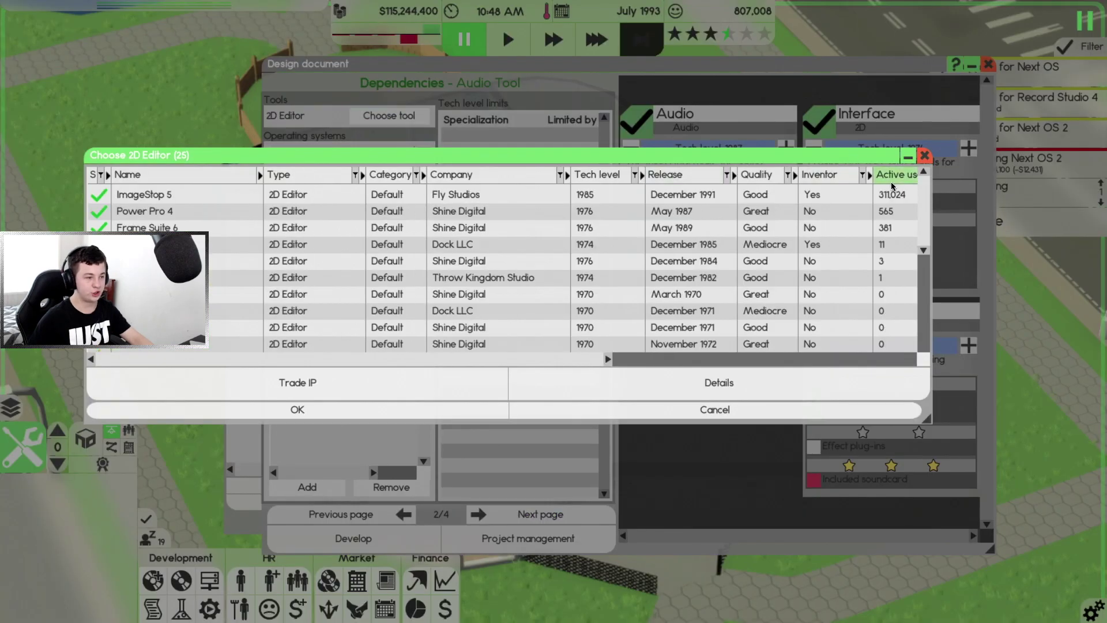
pyautogui.click(445, 410)
pyautogui.click(321, 488)
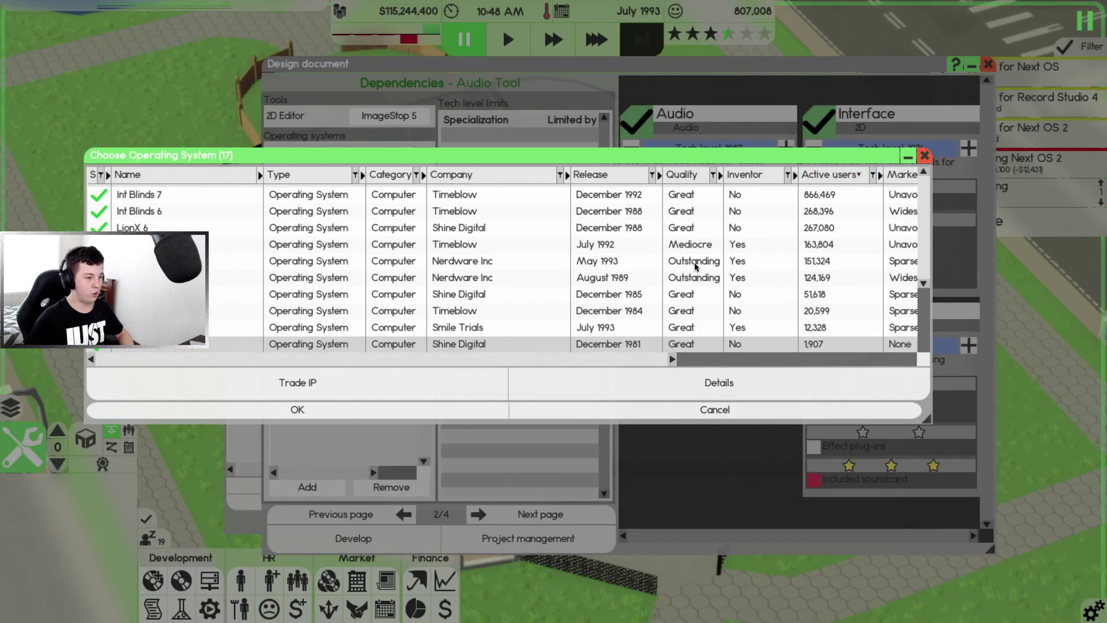
pyautogui.click(416, 409)
# Skip through market targeting, assign the Core team instead of OS Team, and start developing Record Studio 5
pyautogui.click(520, 524)
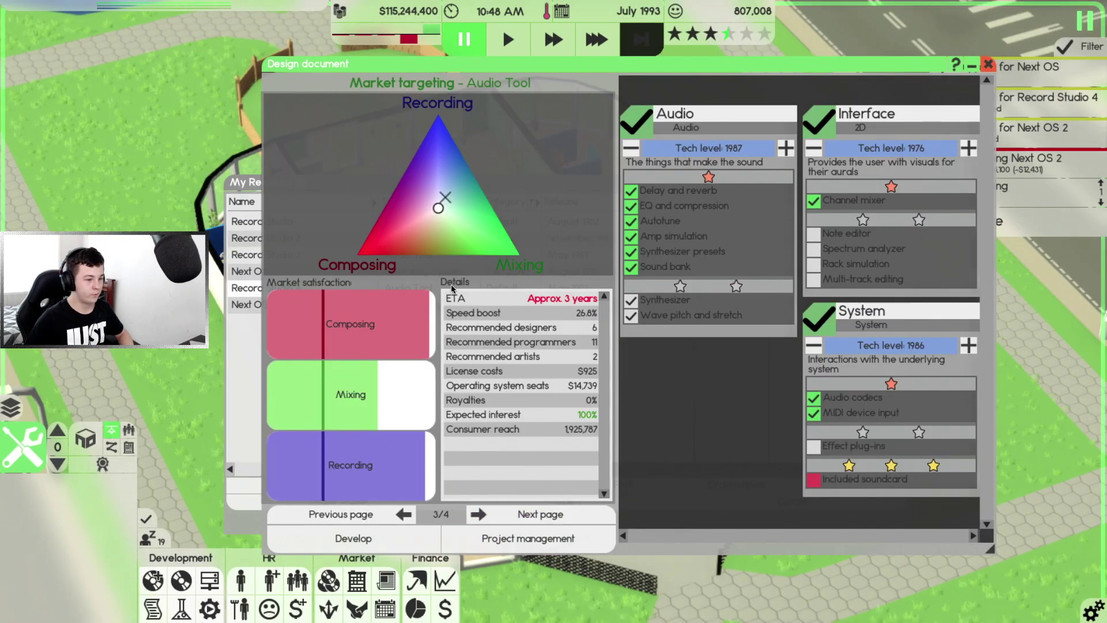
pyautogui.click(519, 517)
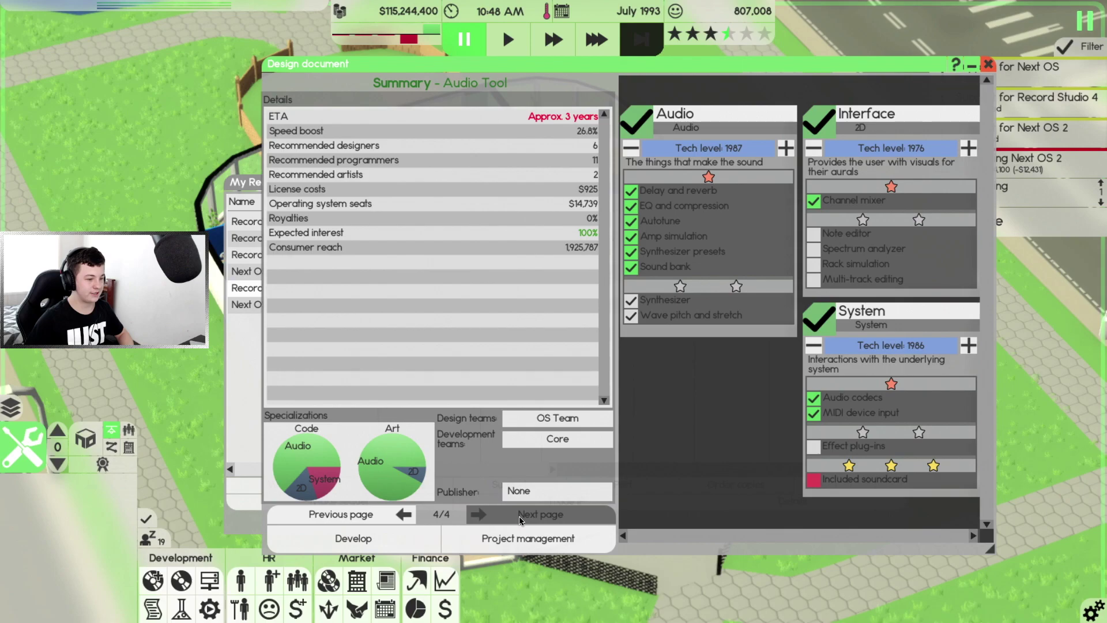
pyautogui.click(544, 435)
pyautogui.click(329, 382)
pyautogui.click(328, 290)
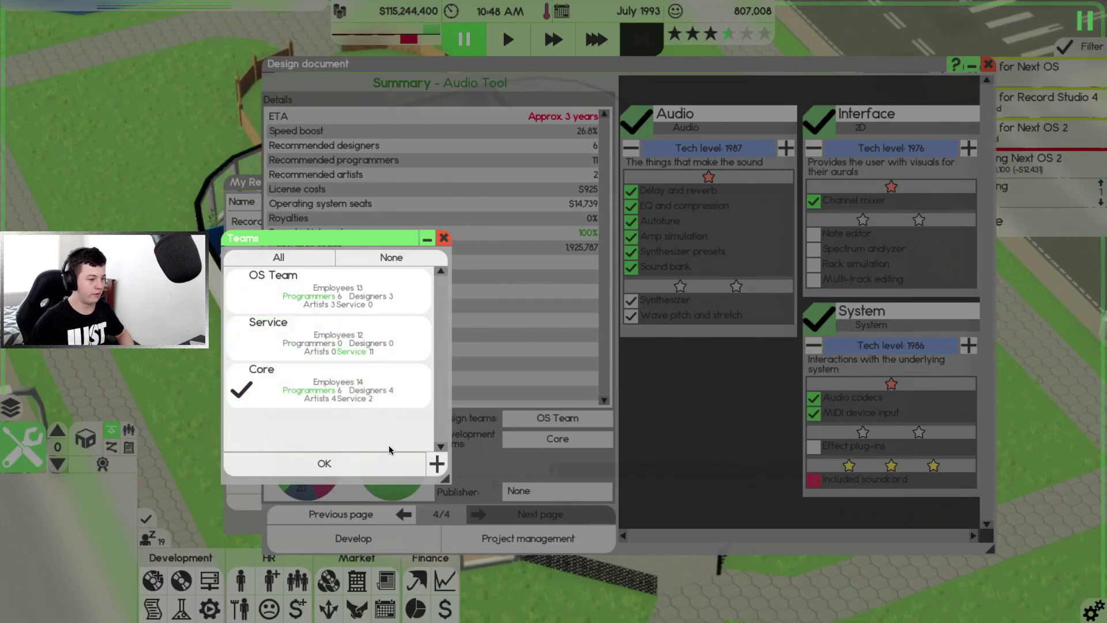
pyautogui.click(394, 465)
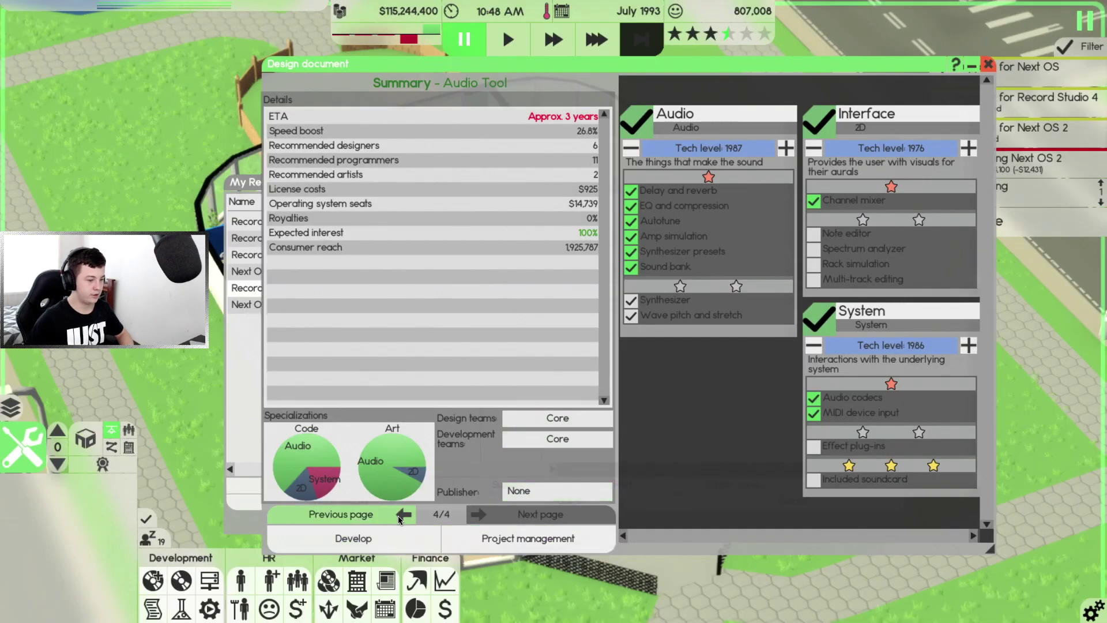
pyautogui.click(382, 538)
# Accept the complexity warning and start a sequel to Next OS 2
pyautogui.click(482, 359)
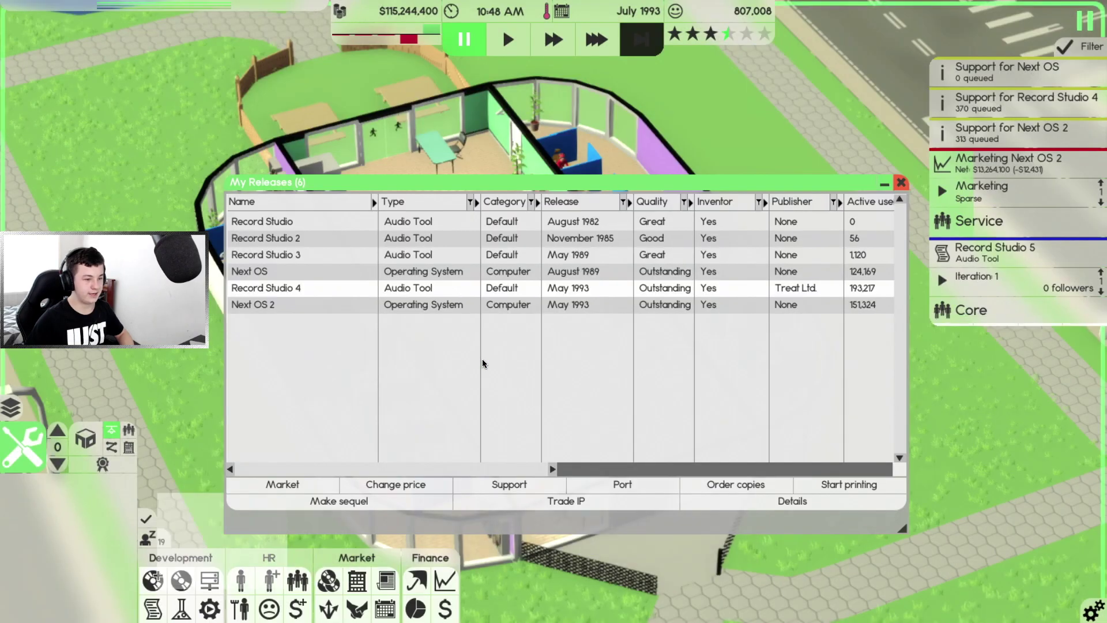
pyautogui.click(667, 308)
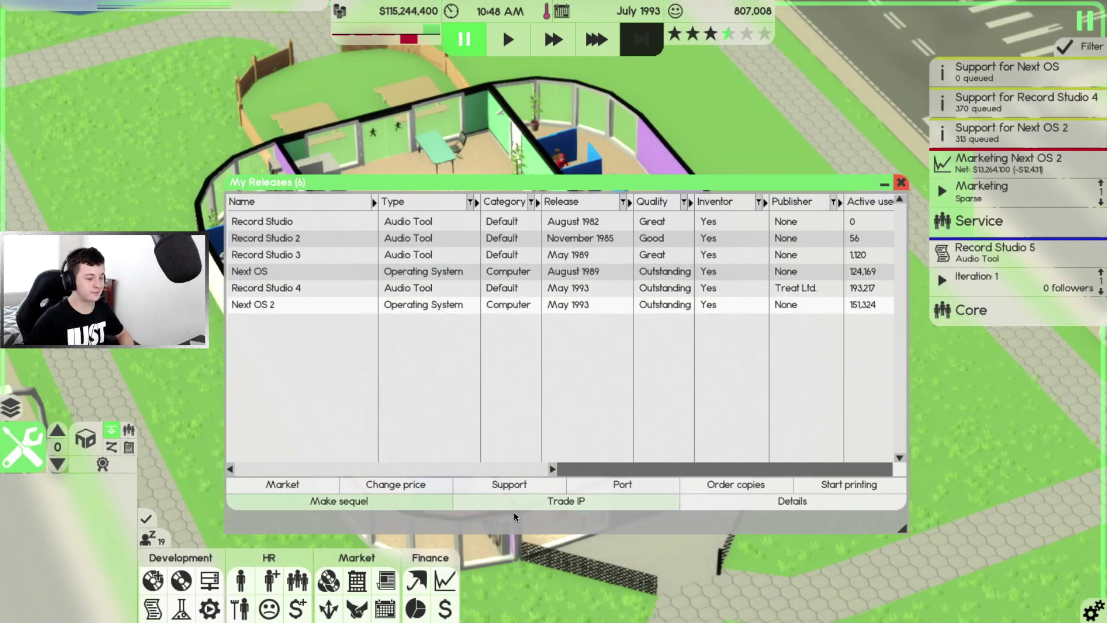
pyautogui.click(425, 503)
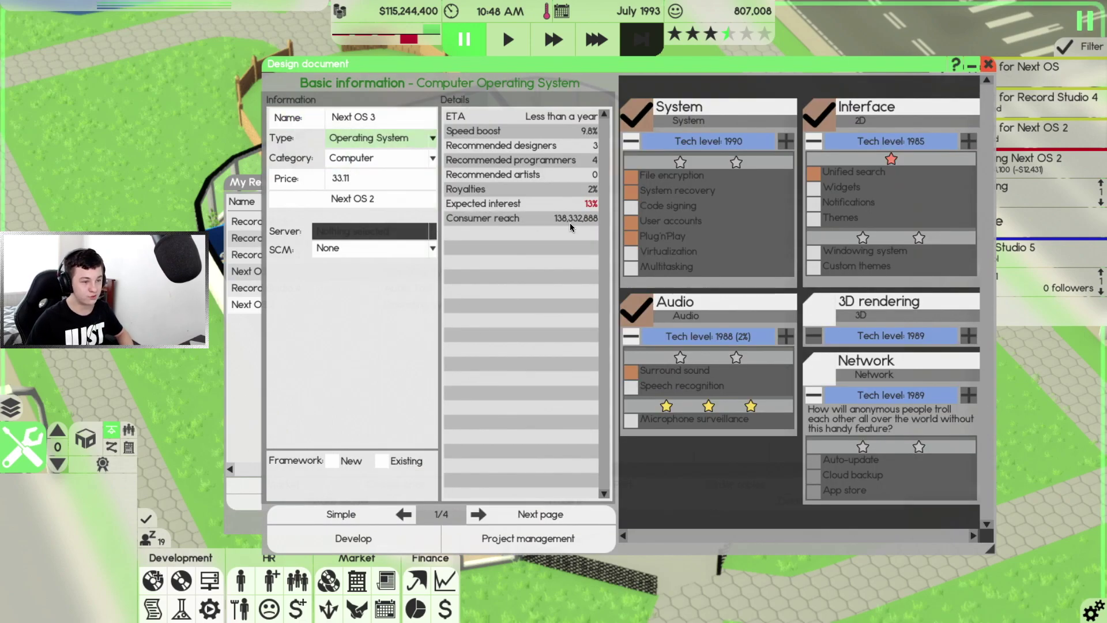
# Try the existing Next 1989 framework, review the framework list, then switch to building a new framework
pyautogui.click(381, 460)
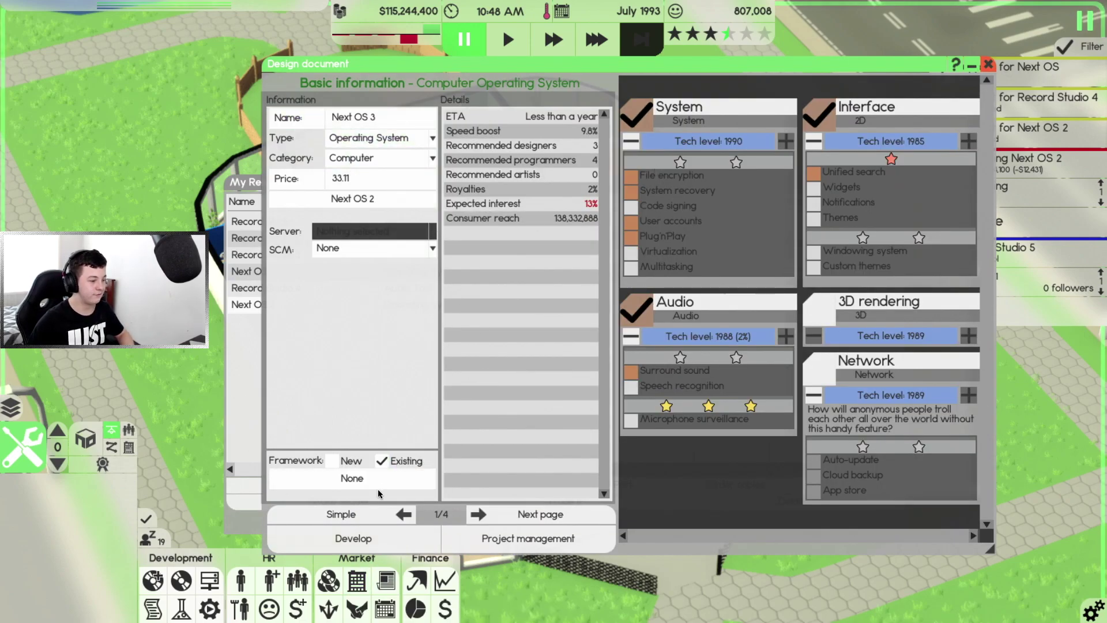
pyautogui.click(378, 485)
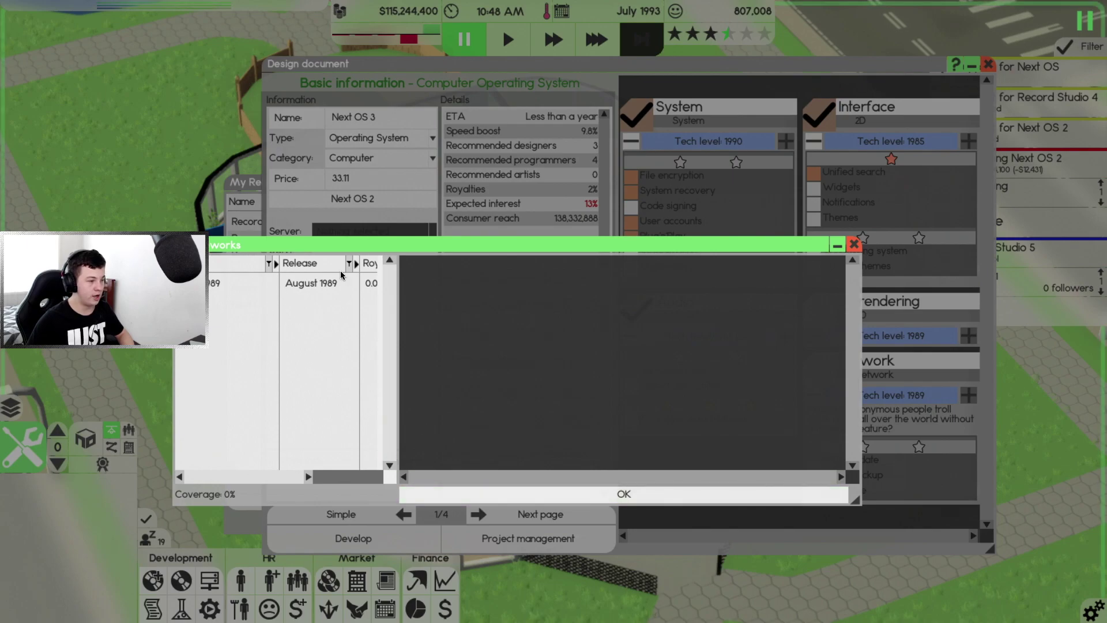
pyautogui.click(351, 284)
pyautogui.click(606, 495)
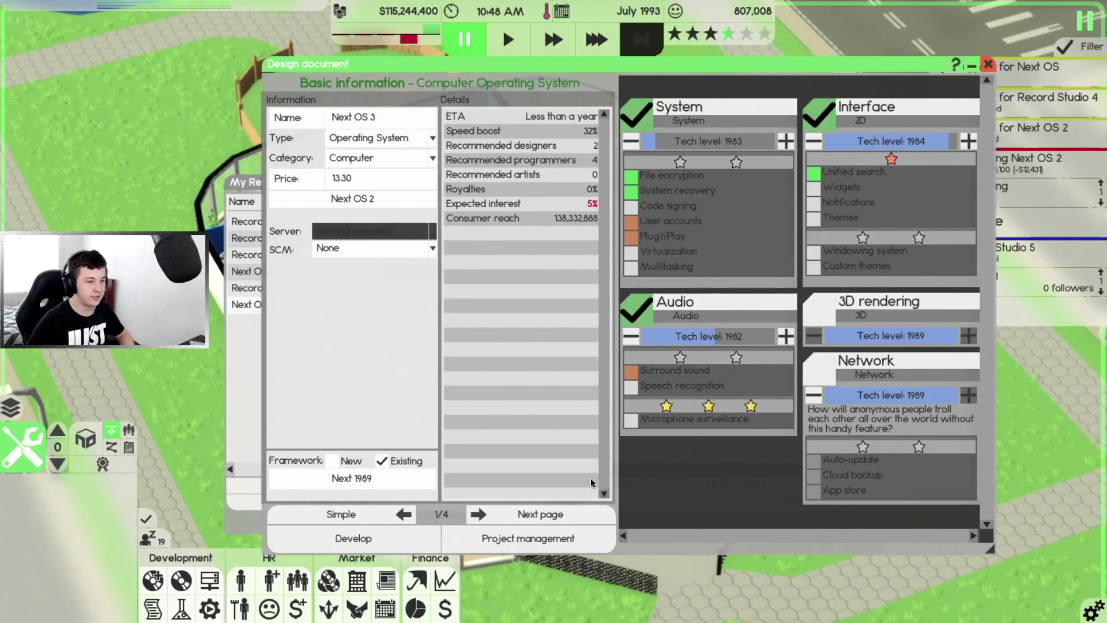
pyautogui.click(352, 478)
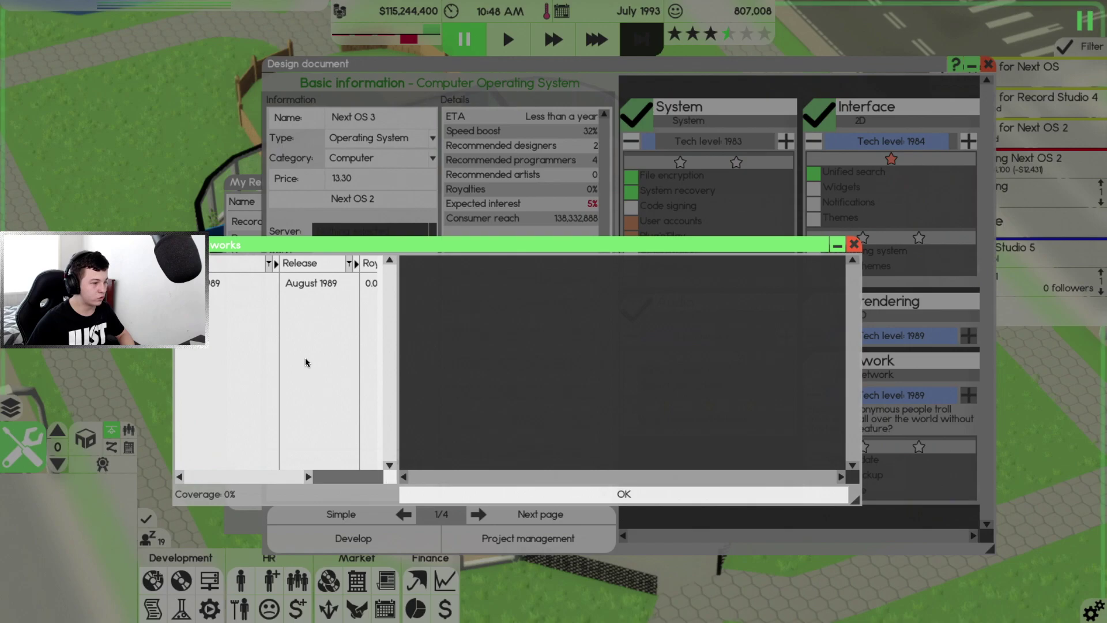
pyautogui.click(301, 280)
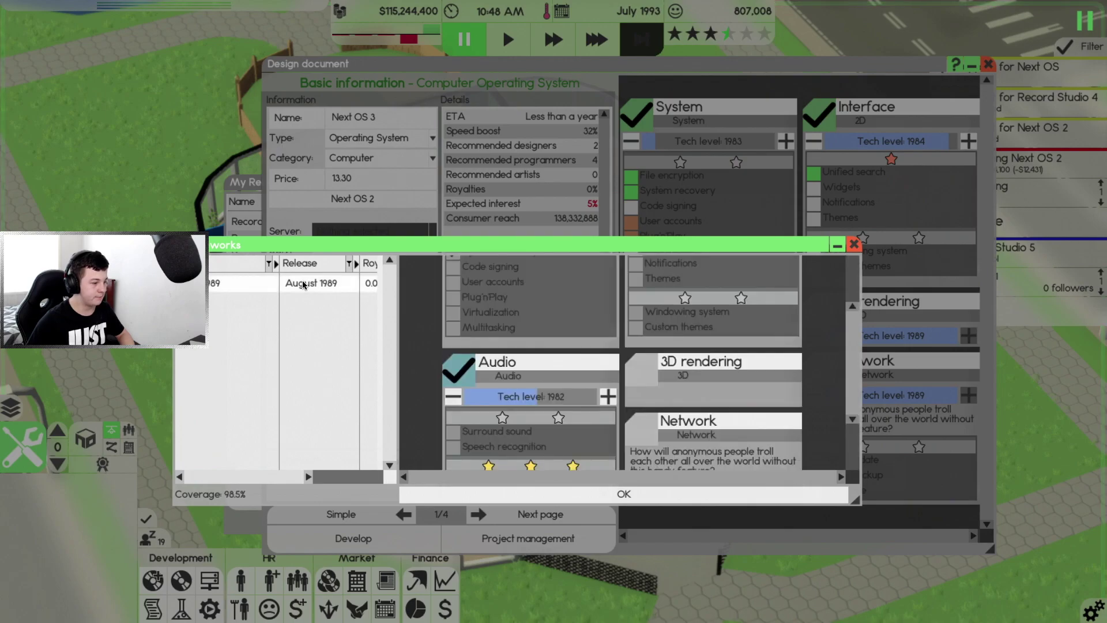
pyautogui.click(507, 493)
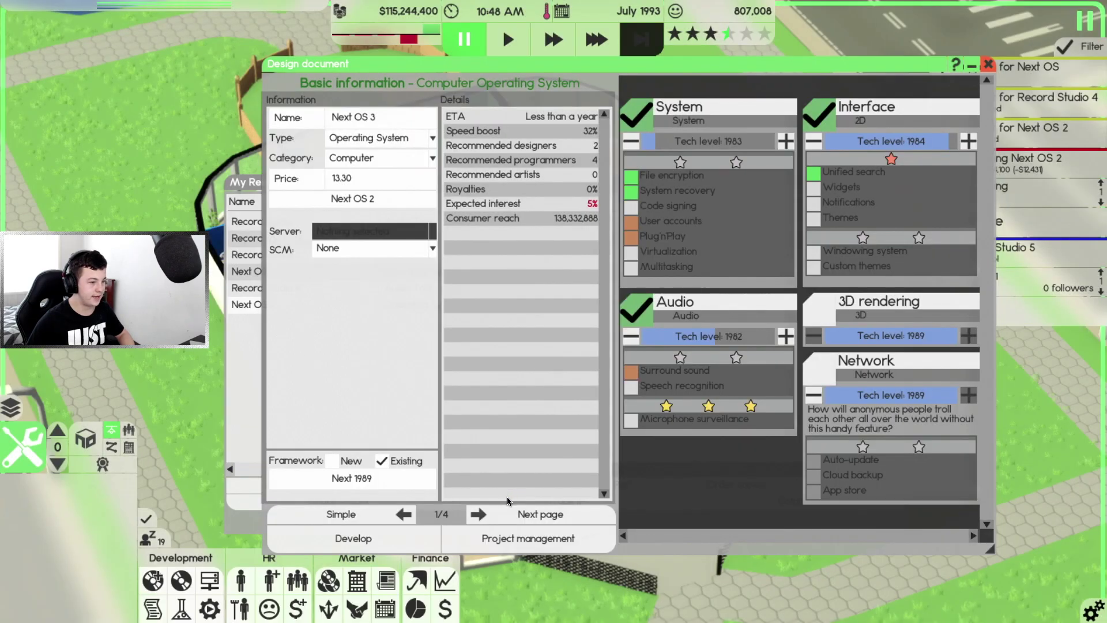
pyautogui.click(347, 460)
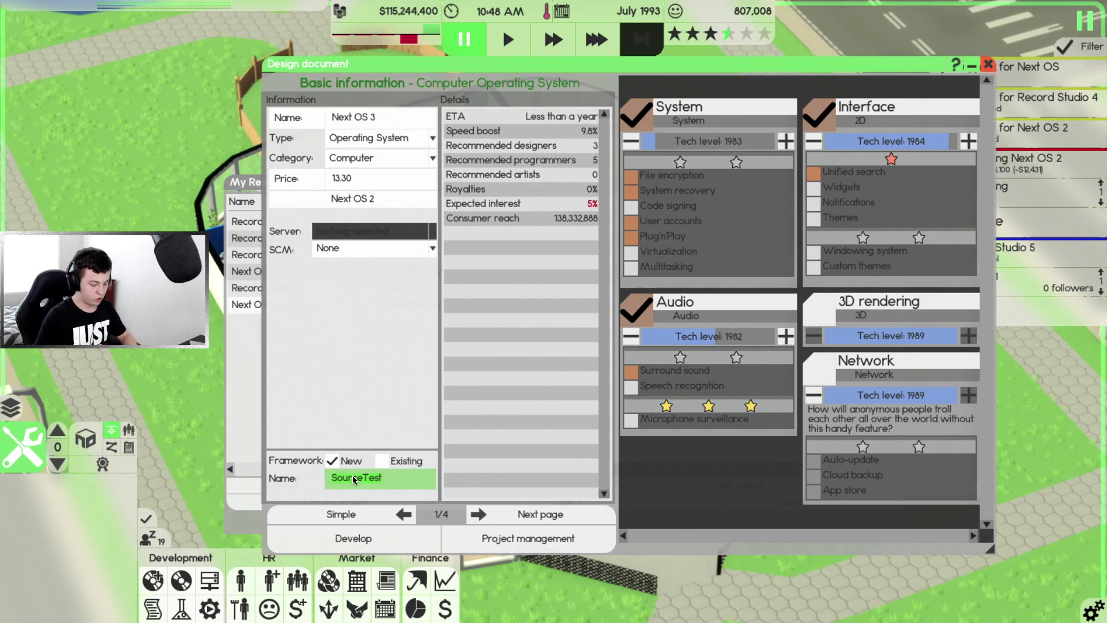
# Name the new framework NEXT 4 1996
pyautogui.press('BackSpace')
pyautogui.press('BackSpace')
pyautogui.write('NEXT 4 1996')
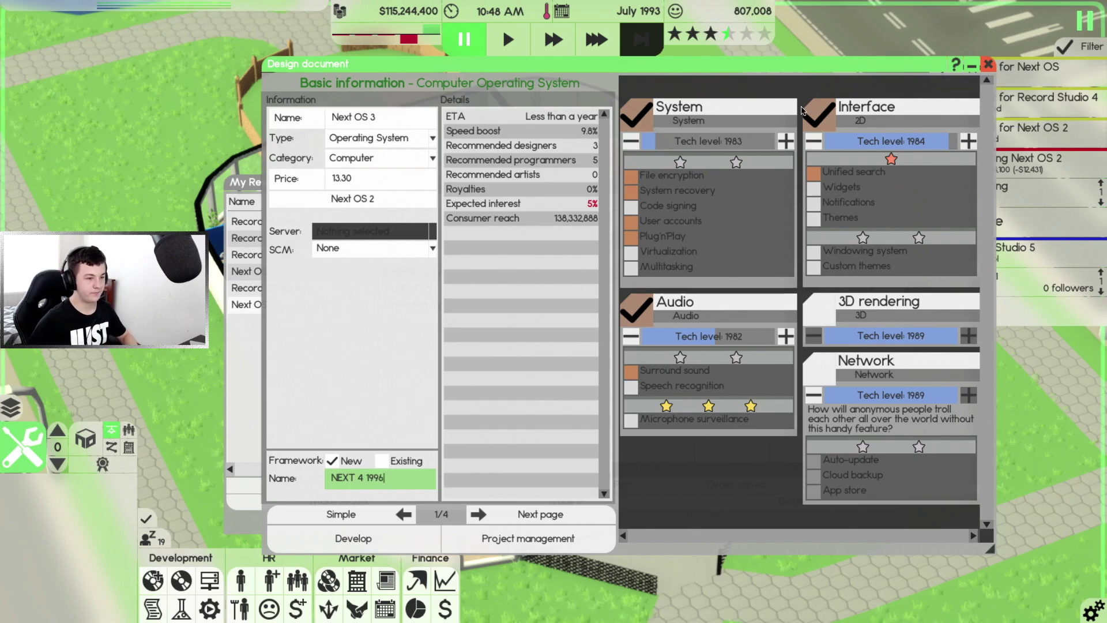
pyautogui.press('Return')
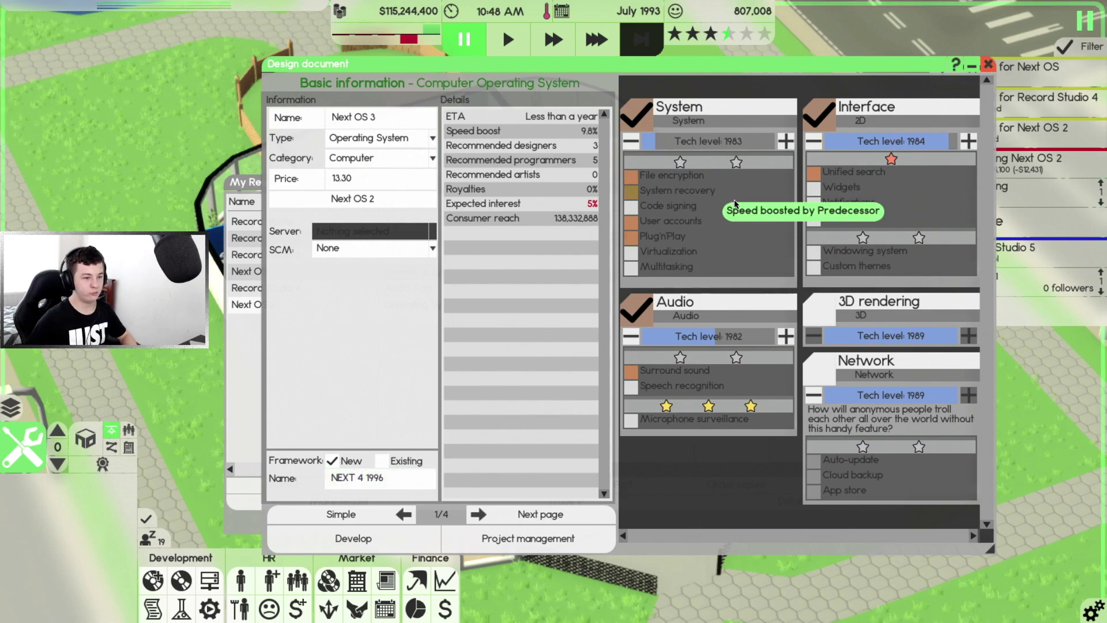
# Raise System tech to 1990 and Interface to 1985, adding File encryption, System recovery, User accounts, Plug'n'Play and Unified search
pyautogui.click(786, 141)
pyautogui.click(785, 142)
pyautogui.click(785, 141)
pyautogui.click(786, 141)
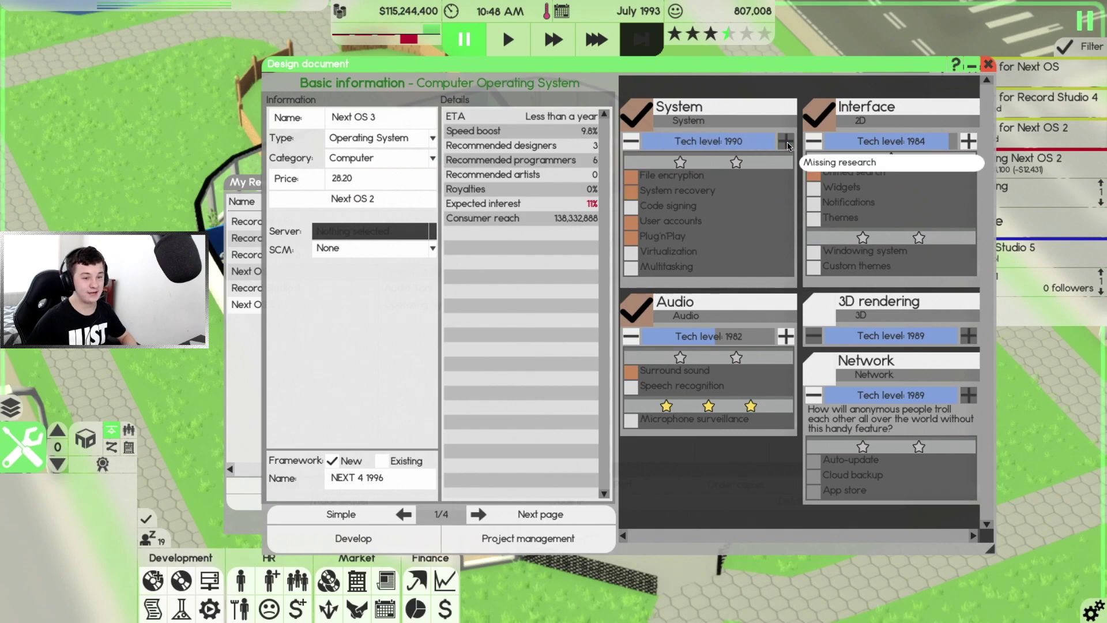
pyautogui.click(968, 142)
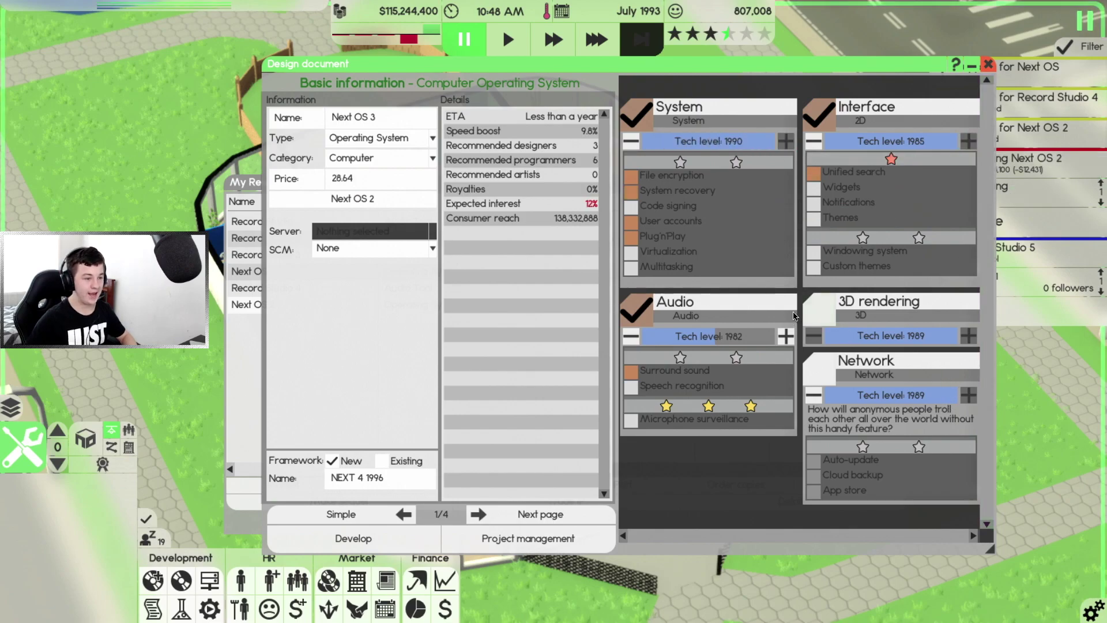
pyautogui.click(671, 174)
pyautogui.click(678, 189)
pyautogui.click(672, 220)
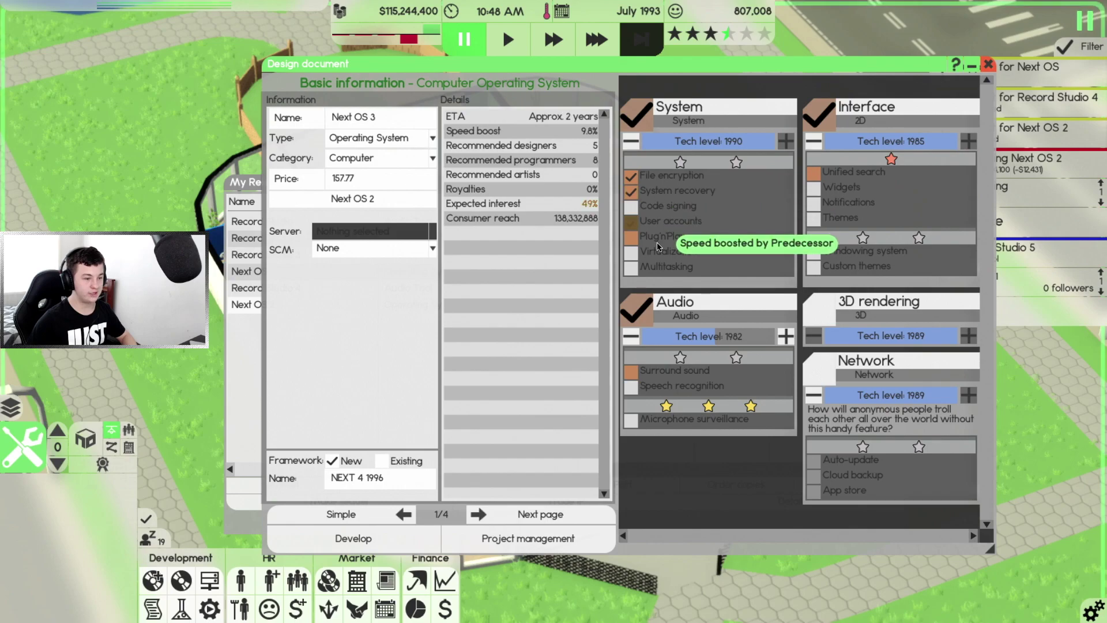
pyautogui.click(821, 177)
# Raise Audio tech to 1988 and add Surround sound, Speech recognition and Multitasking
pyautogui.click(676, 370)
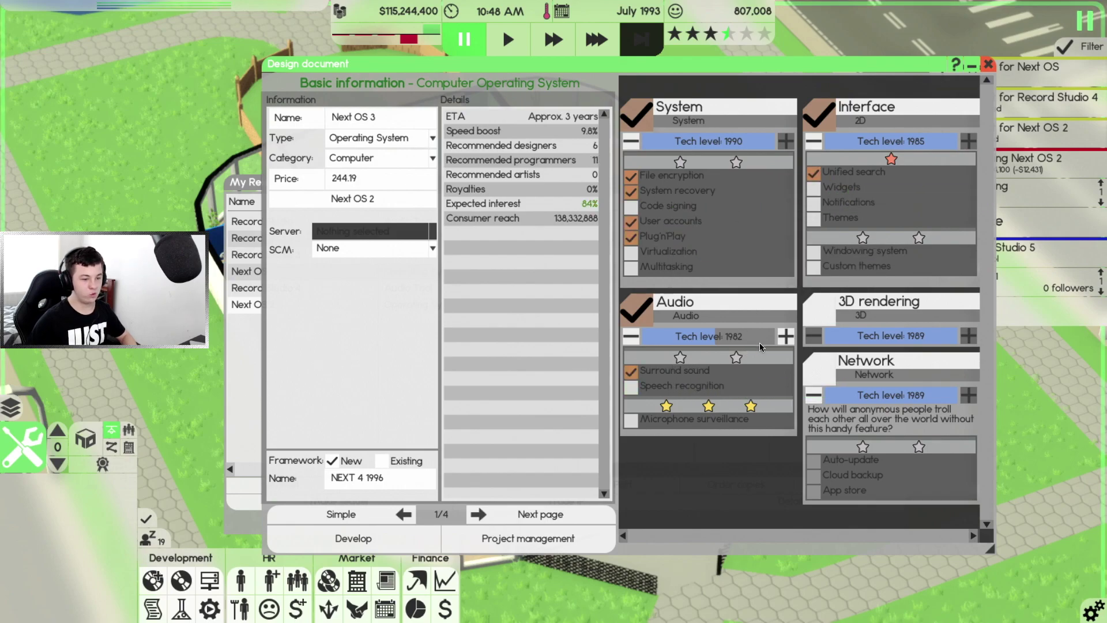
pyautogui.click(785, 336)
pyautogui.click(680, 386)
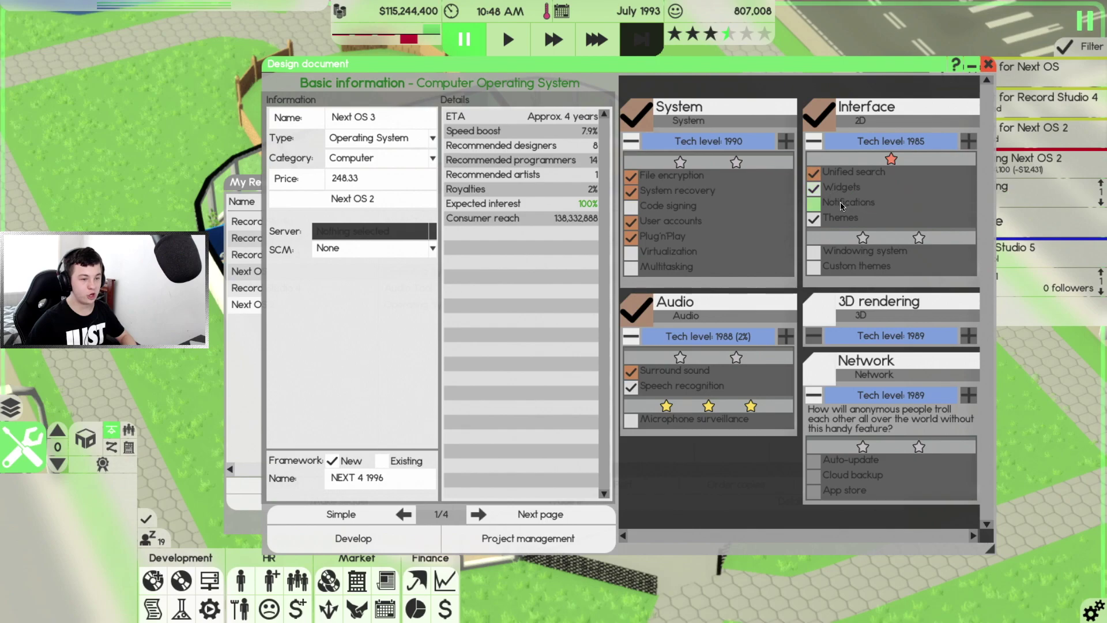
pyautogui.click(631, 267)
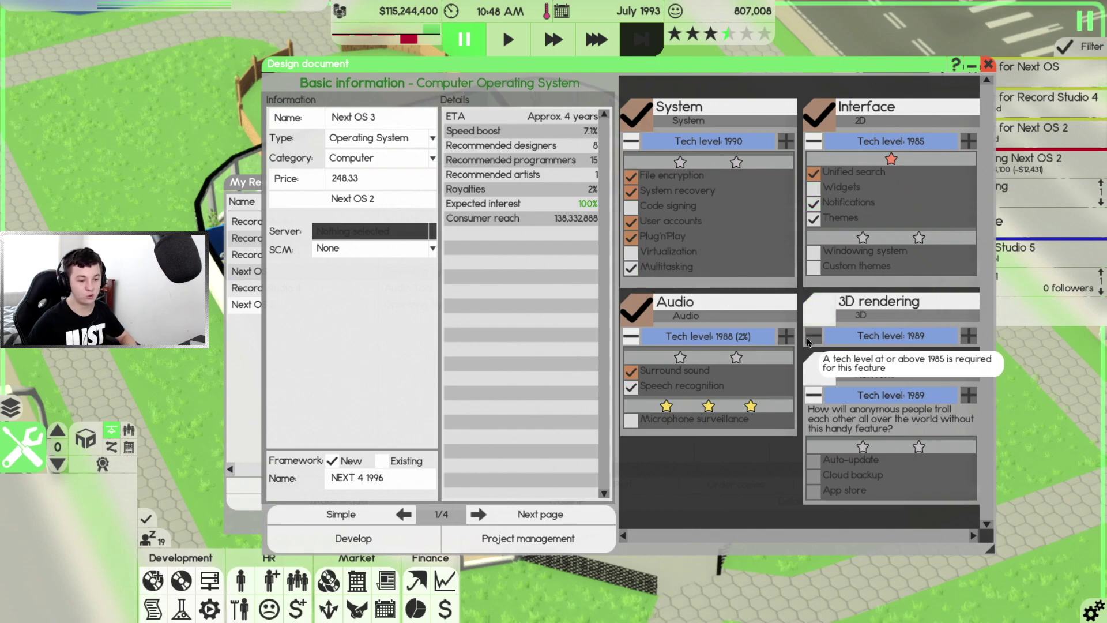
# Price Next OS 3 at 300.00 and select Next OS 2 in My Releases
pyautogui.click(369, 180)
pyautogui.write('3')
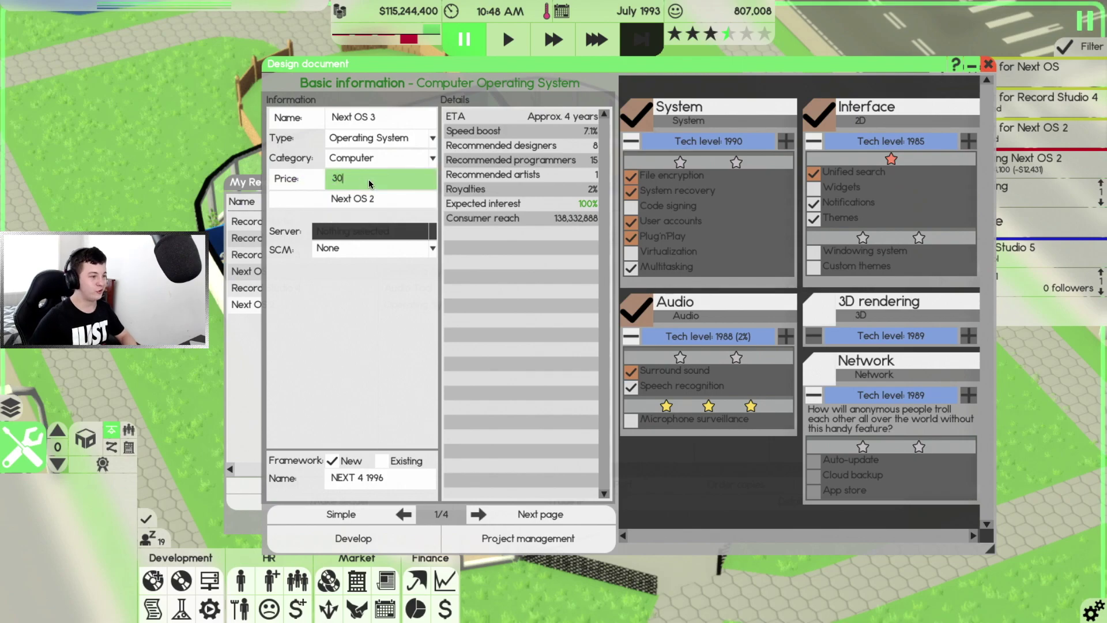
pyautogui.write('0')
pyautogui.click(396, 341)
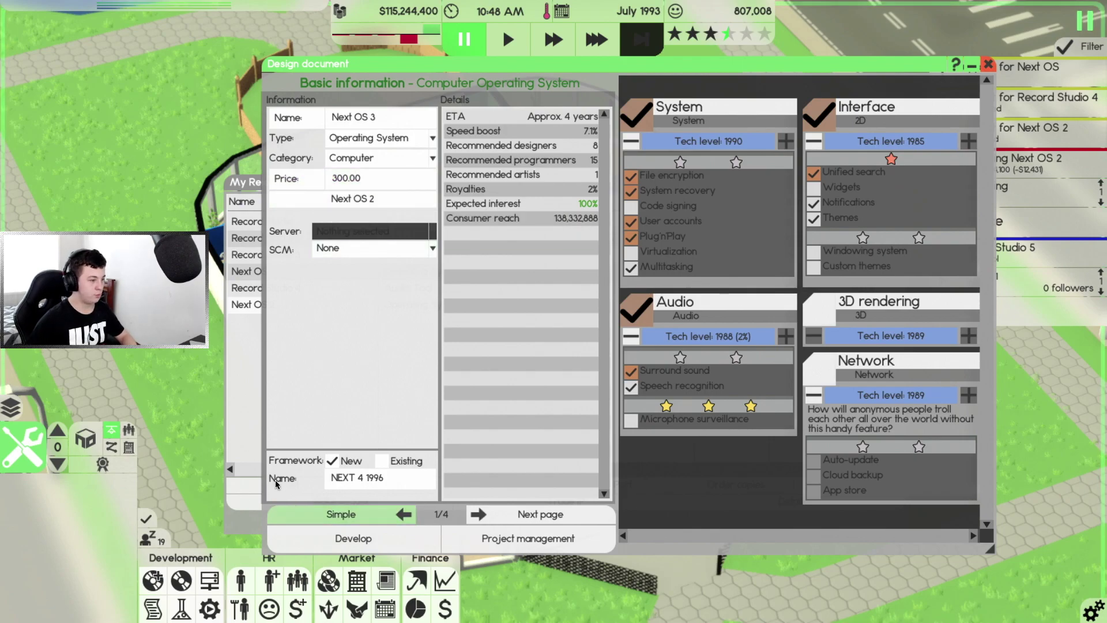
pyautogui.click(247, 407)
pyautogui.click(293, 304)
# Cancel the Next OS 2 price change and advance the design wizard to the Summary page
pyautogui.click(428, 483)
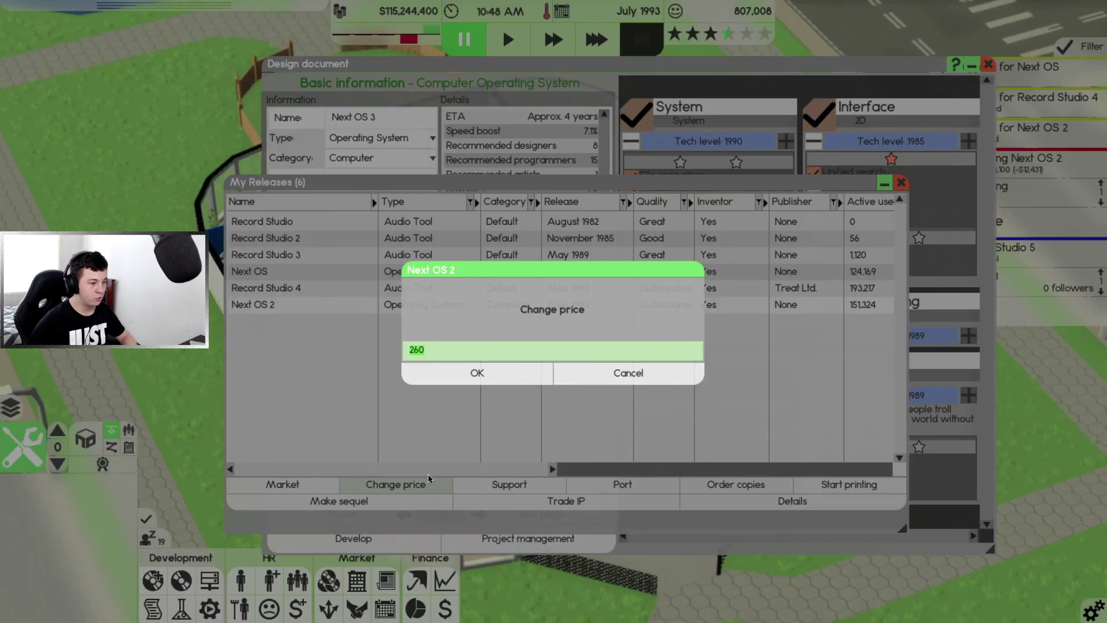
pyautogui.click(629, 372)
pyautogui.click(901, 183)
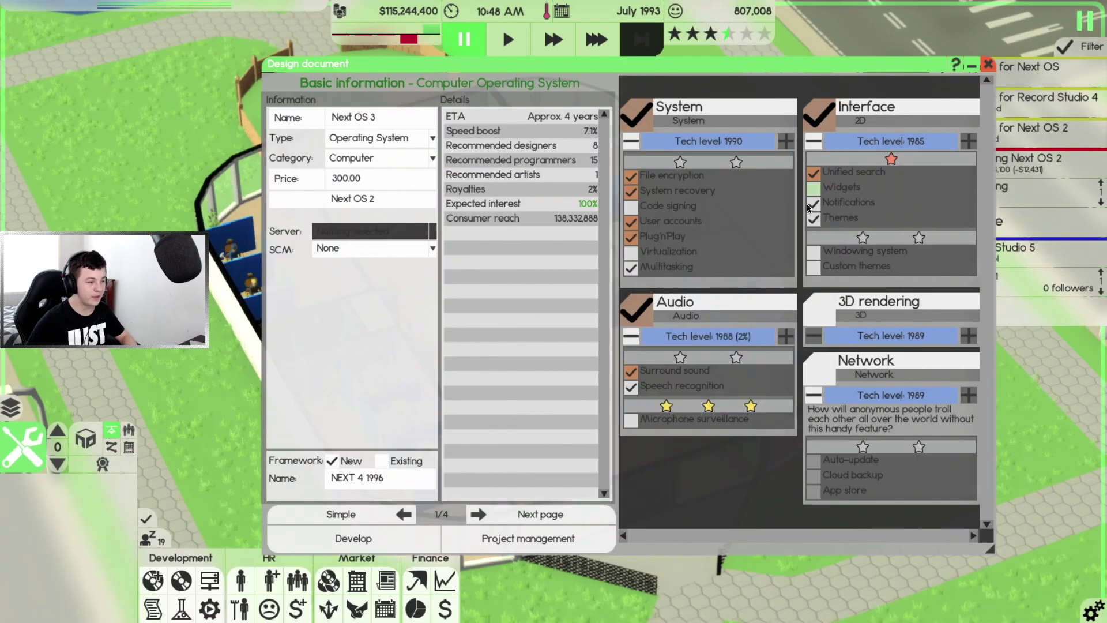
pyautogui.click(526, 514)
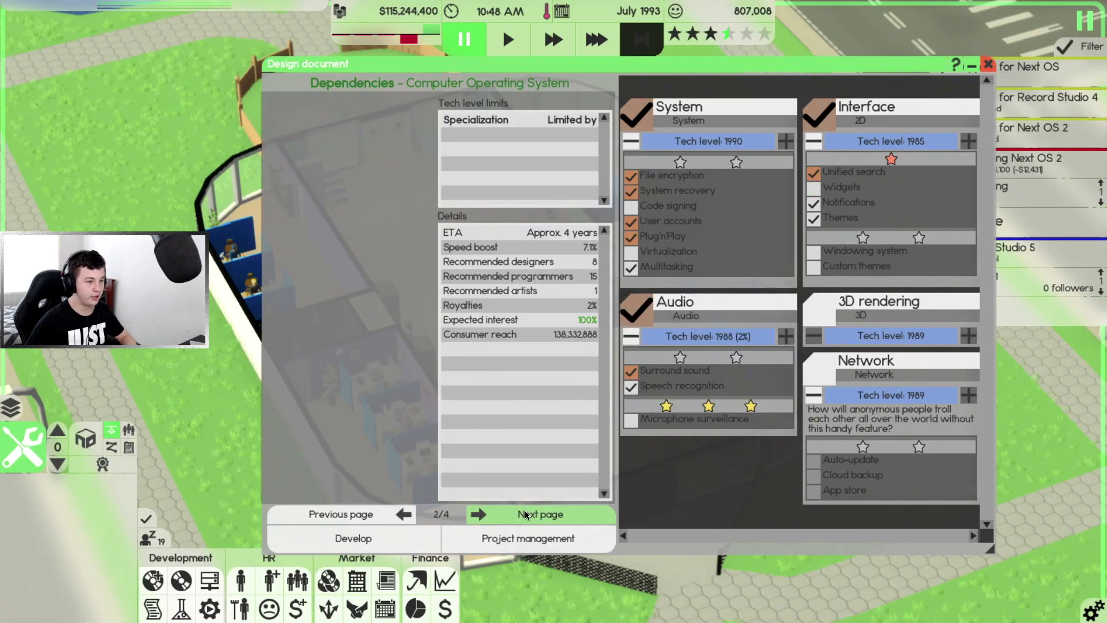
pyautogui.click(530, 515)
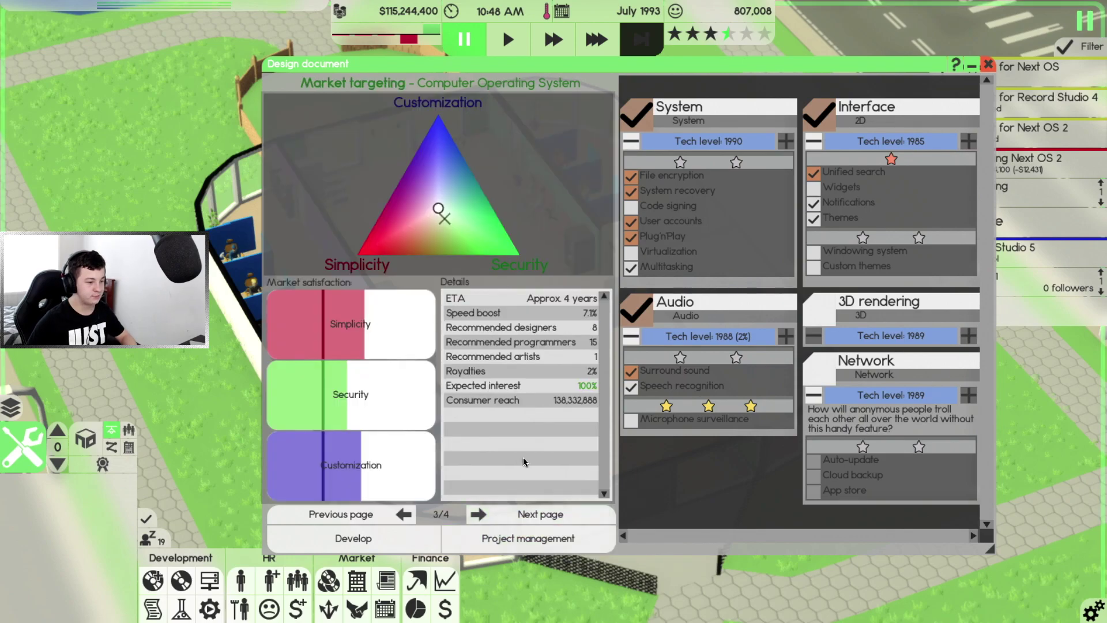
pyautogui.click(519, 515)
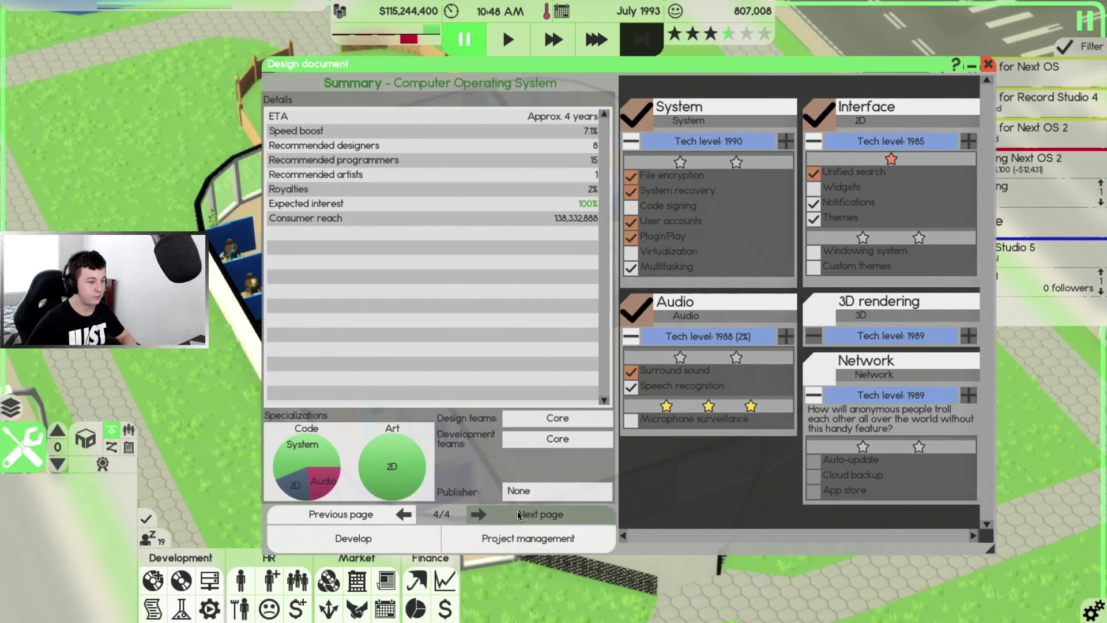
# Assign OS Team as both design and development team and start developing Next OS 3
pyautogui.click(558, 418)
pyautogui.click(323, 342)
pyautogui.click(324, 462)
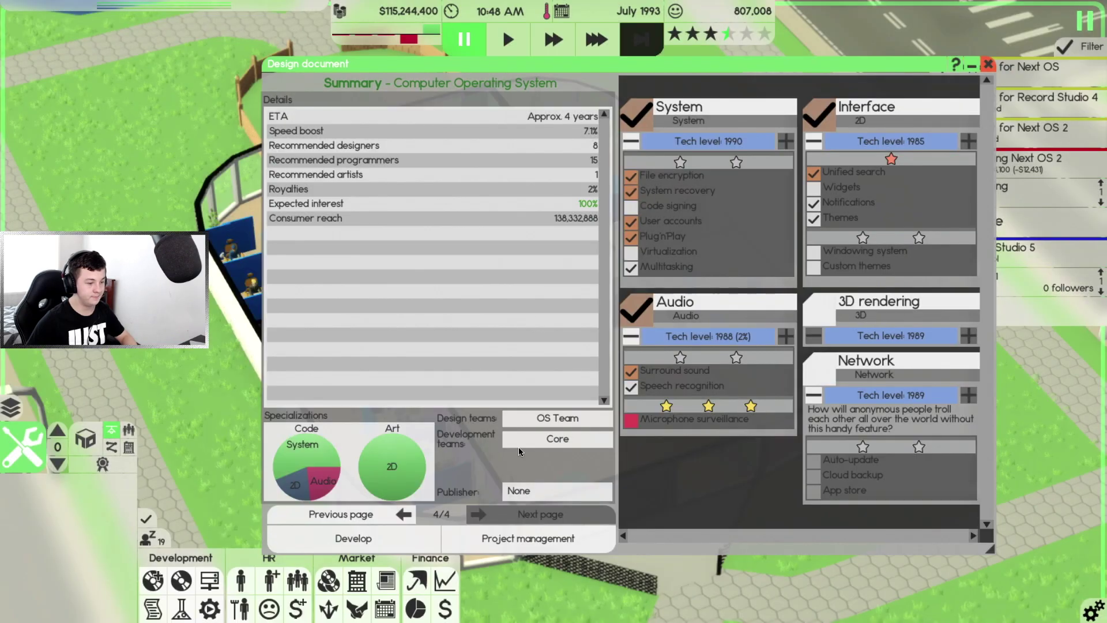
pyautogui.click(558, 439)
pyautogui.click(346, 338)
pyautogui.click(338, 290)
pyautogui.click(384, 470)
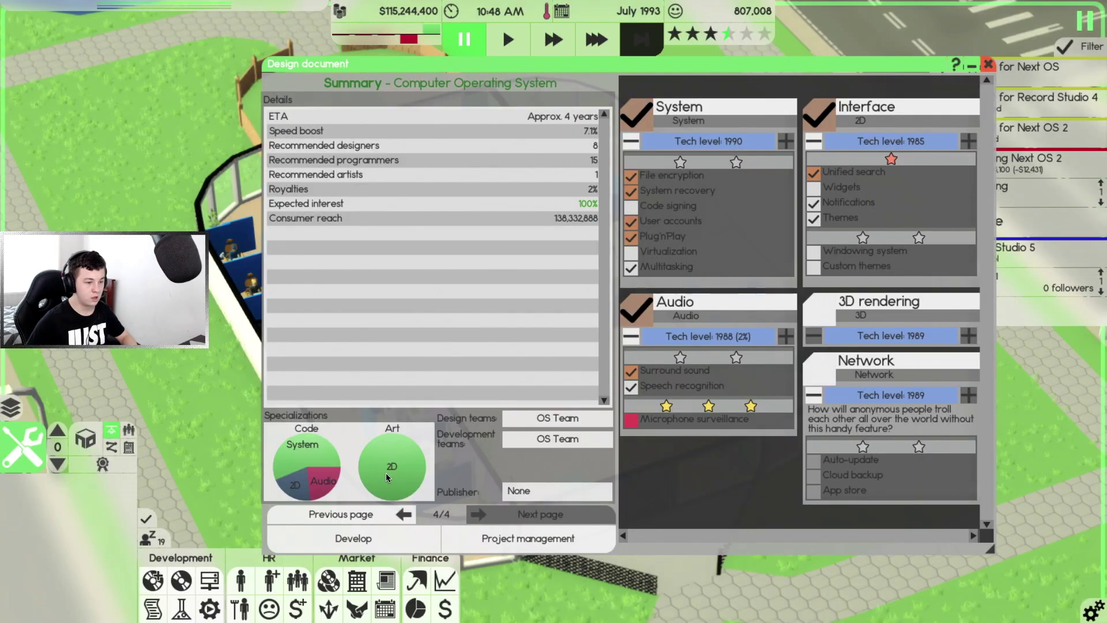
pyautogui.click(380, 539)
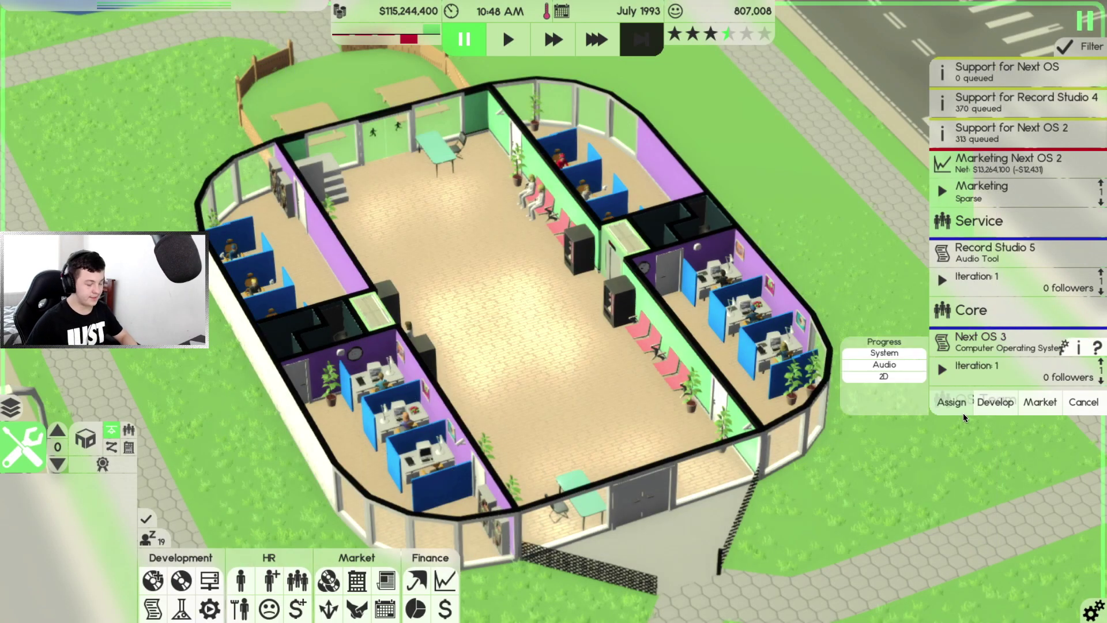
pyautogui.press('pageup')
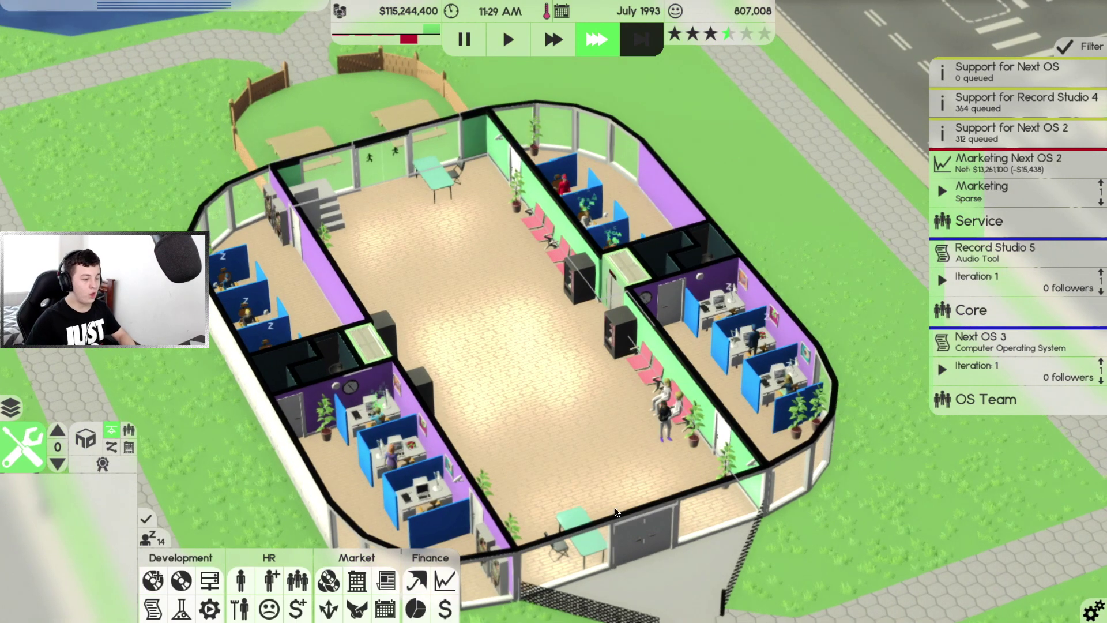